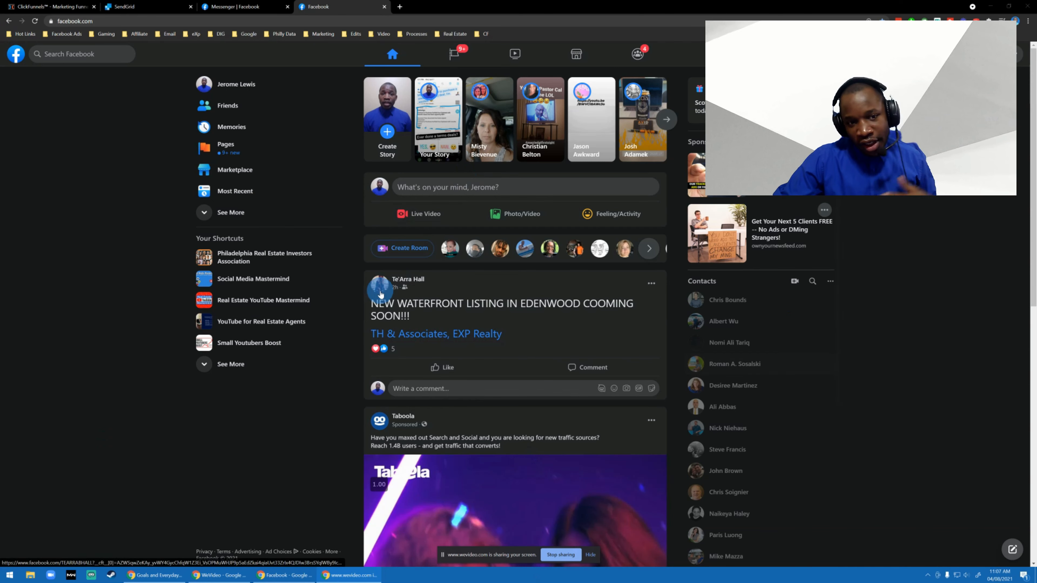
# Examine the sponsored Taboola post in the Facebook news feed and view its ad options.
pyautogui.moveTo(379, 280)
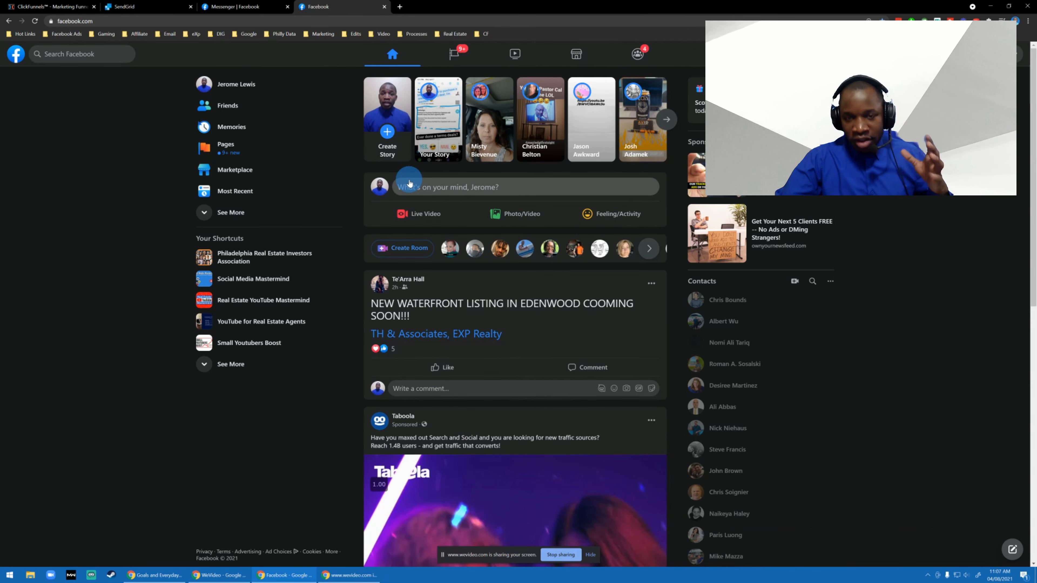
pyautogui.scroll(-10, 515, 214)
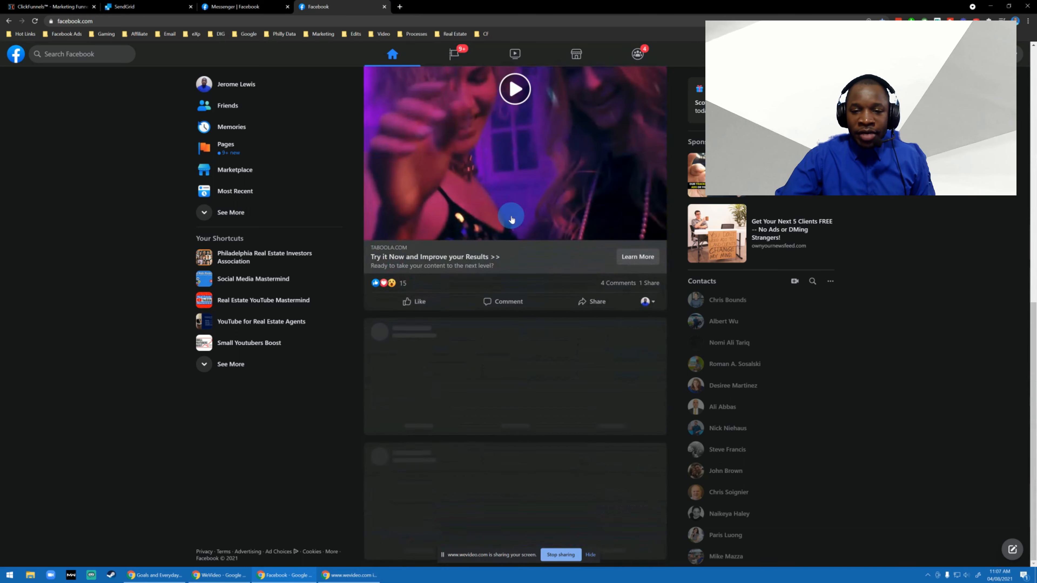
pyautogui.scroll(5, 511, 219)
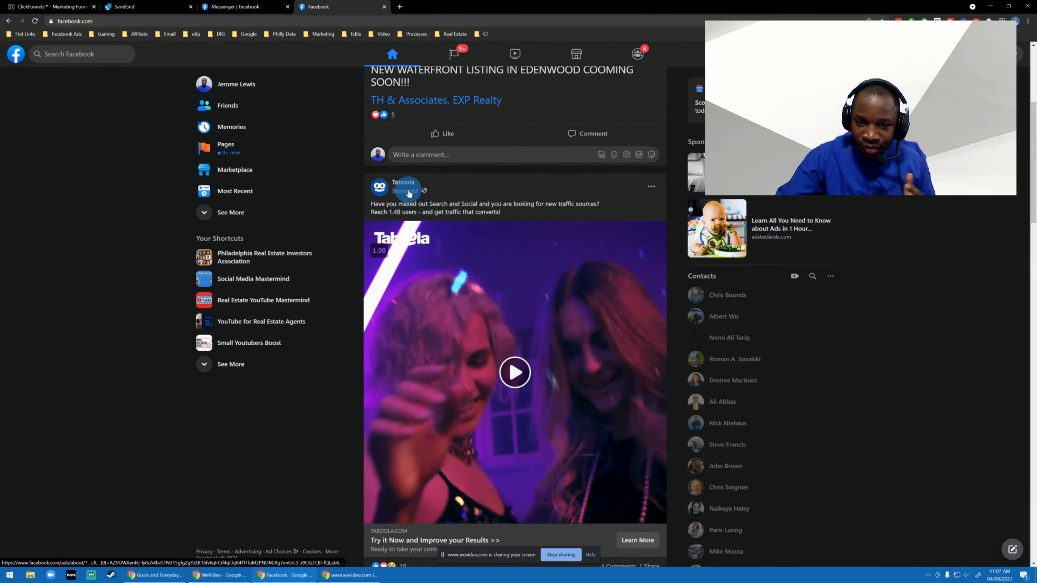
pyautogui.scroll(-12, 441, 229)
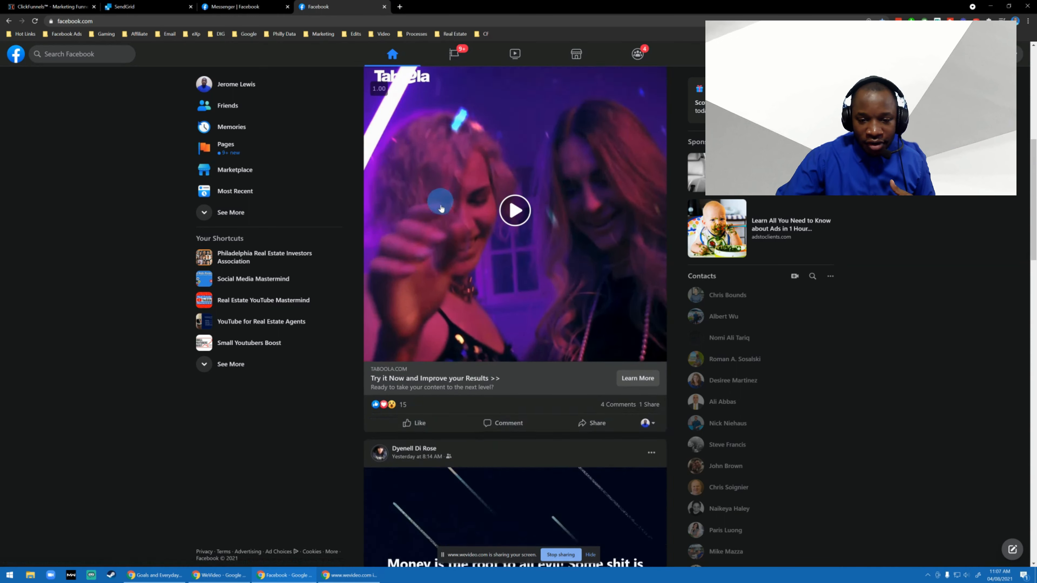
pyautogui.scroll(12, 429, 229)
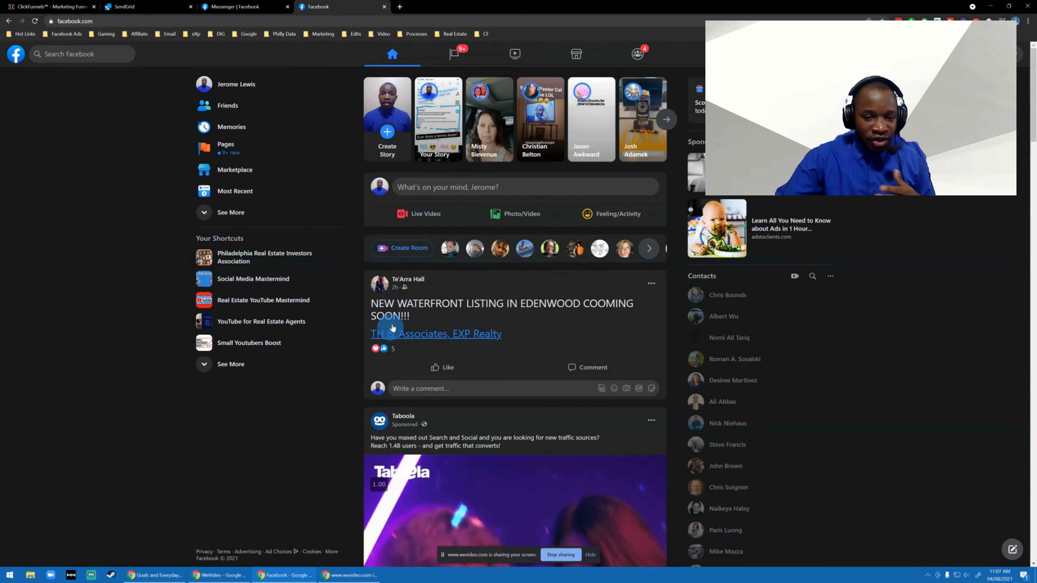
pyautogui.scroll(-2, 398, 337)
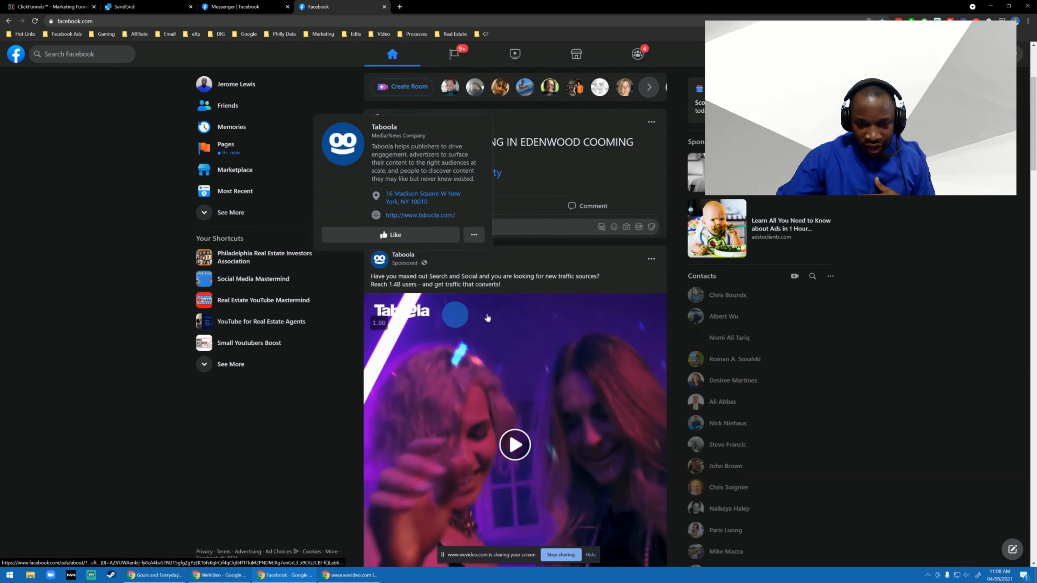
pyautogui.click(651, 259)
pyautogui.click(562, 314)
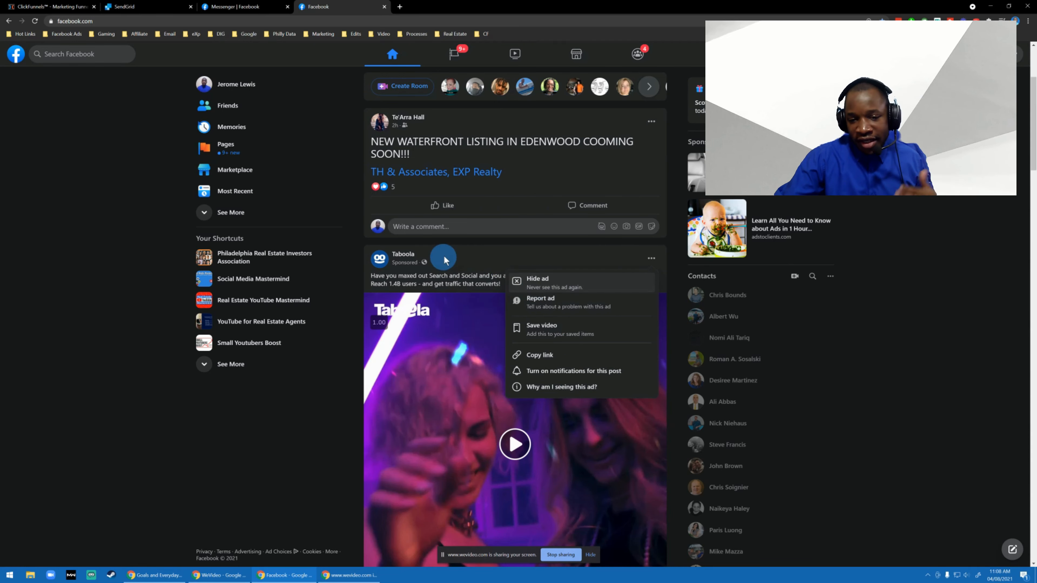
pyautogui.click(516, 256)
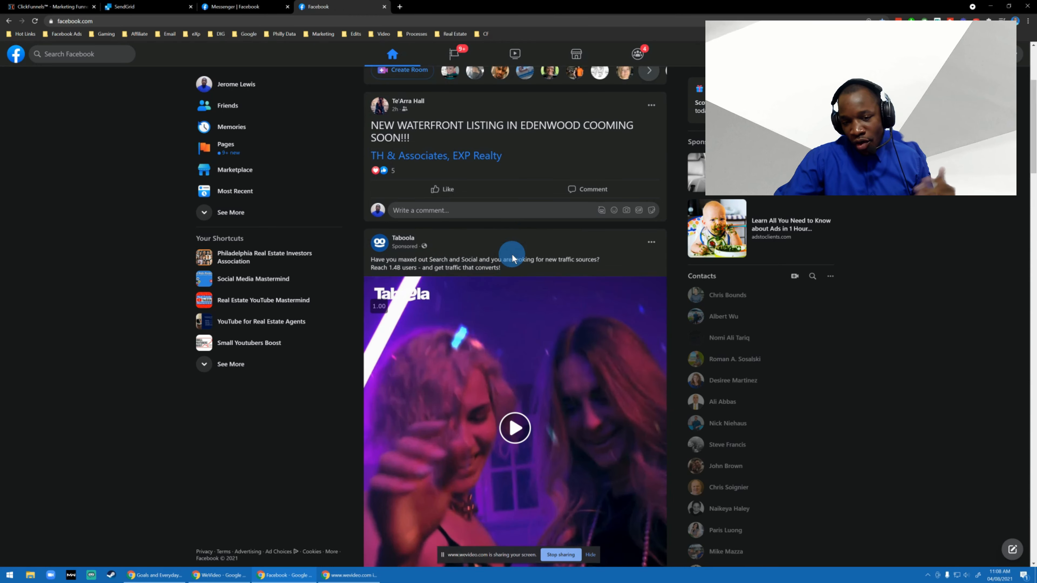
# Browse the news feed for sponsored posts among regular ones, examining the A&E drive-in screening ad.
pyautogui.scroll(-8, 512, 255)
pyautogui.scroll(-4, 427, 298)
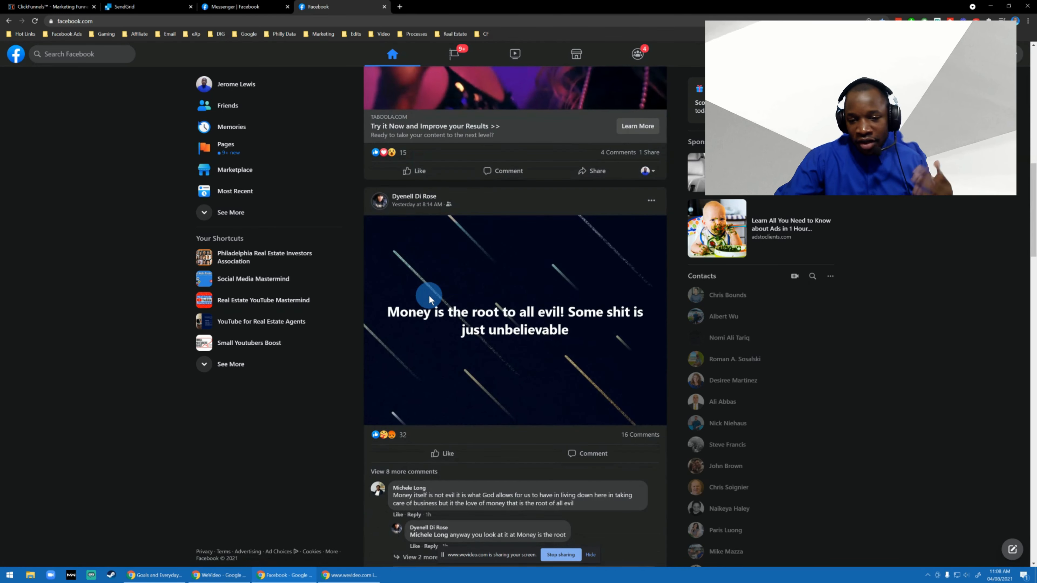
pyautogui.scroll(-4, 429, 295)
pyautogui.scroll(-15, 432, 294)
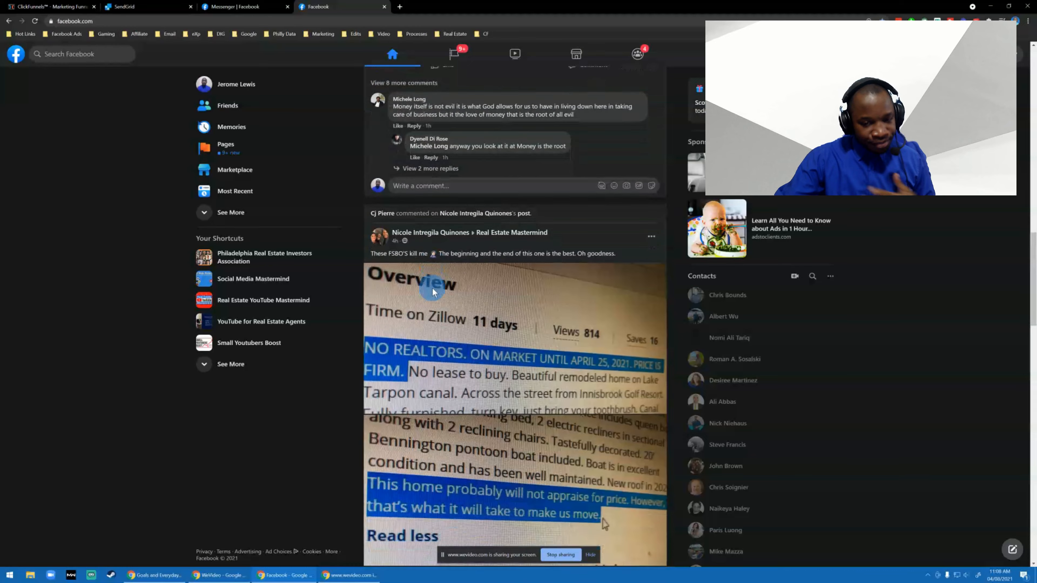
pyautogui.scroll(-10, 436, 294)
pyautogui.scroll(12, 437, 290)
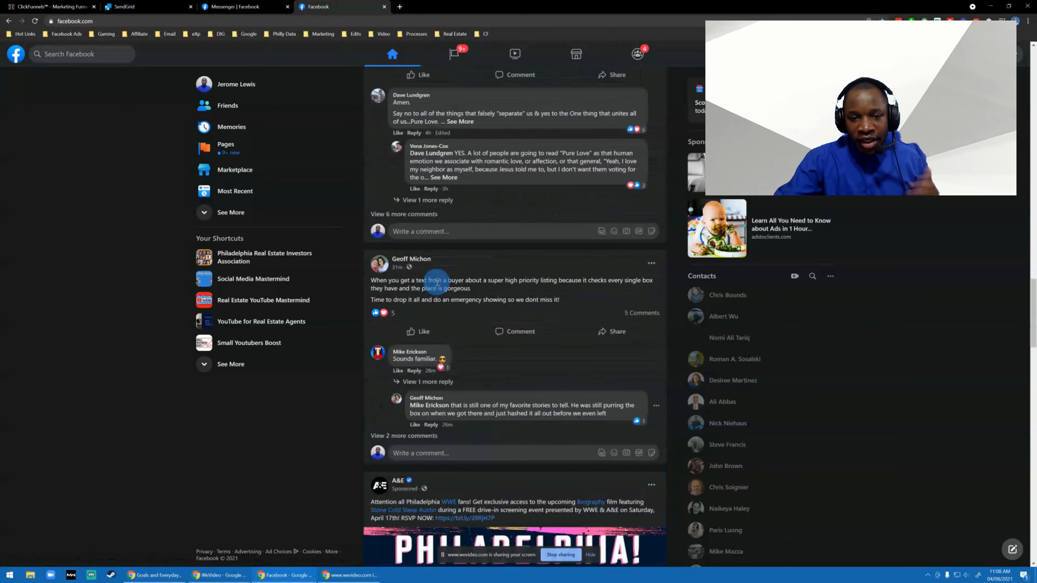
pyautogui.scroll(-4, 439, 283)
pyautogui.scroll(-15, 439, 282)
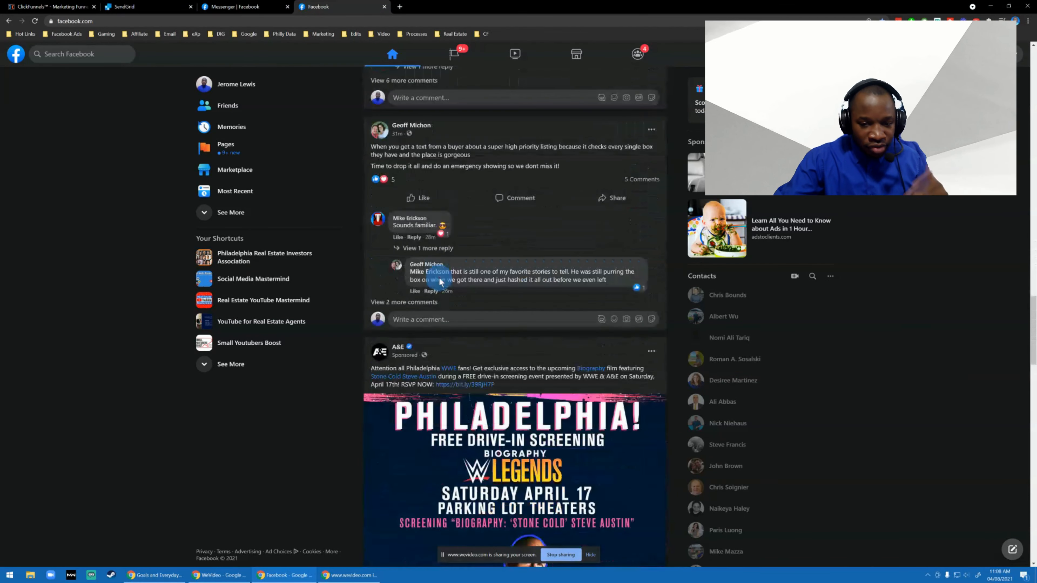
pyautogui.scroll(4, 439, 282)
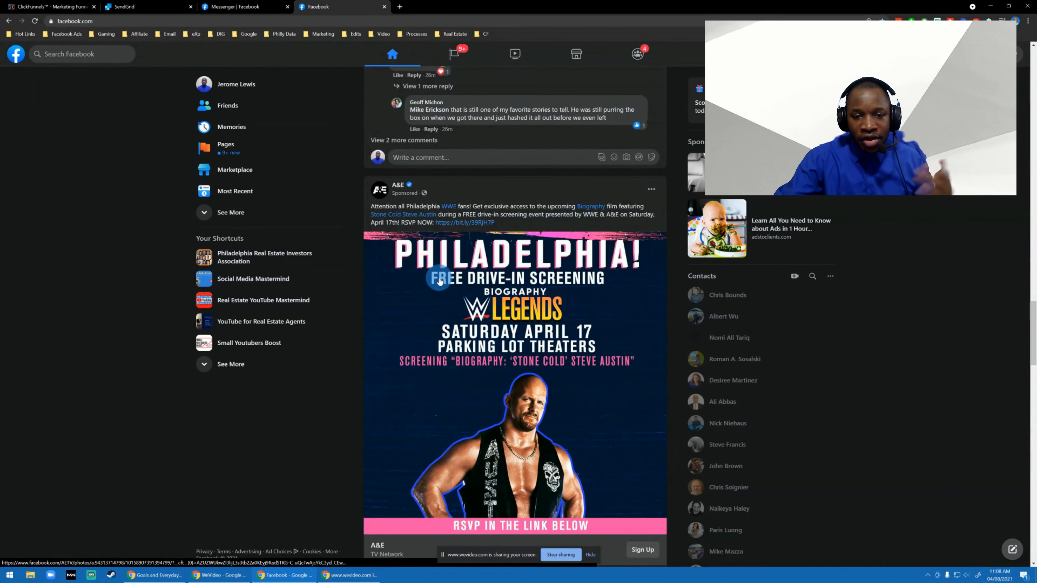
pyautogui.scroll(-3, 440, 282)
pyautogui.scroll(3, 439, 282)
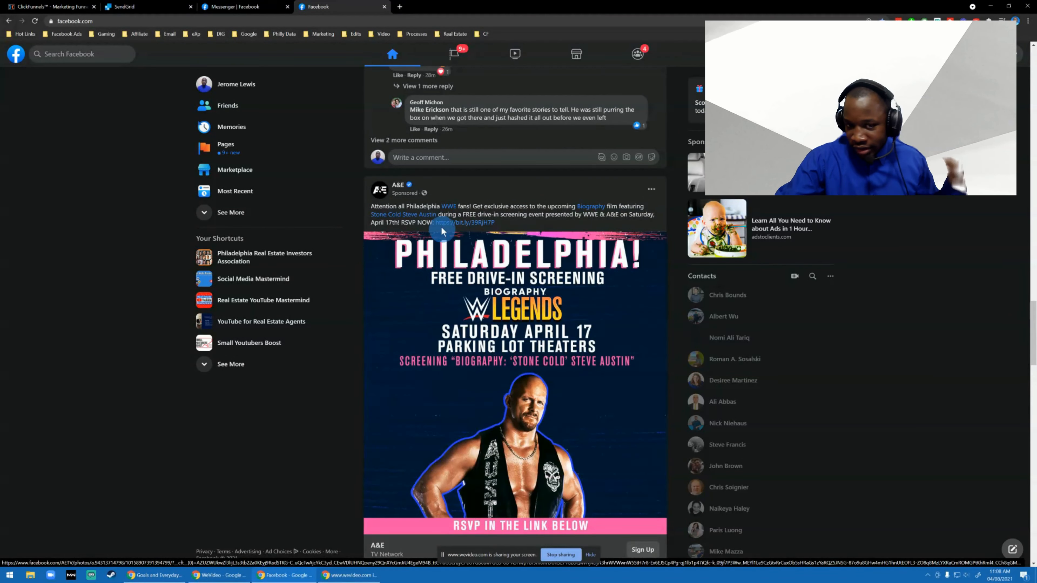
pyautogui.moveTo(410, 187)
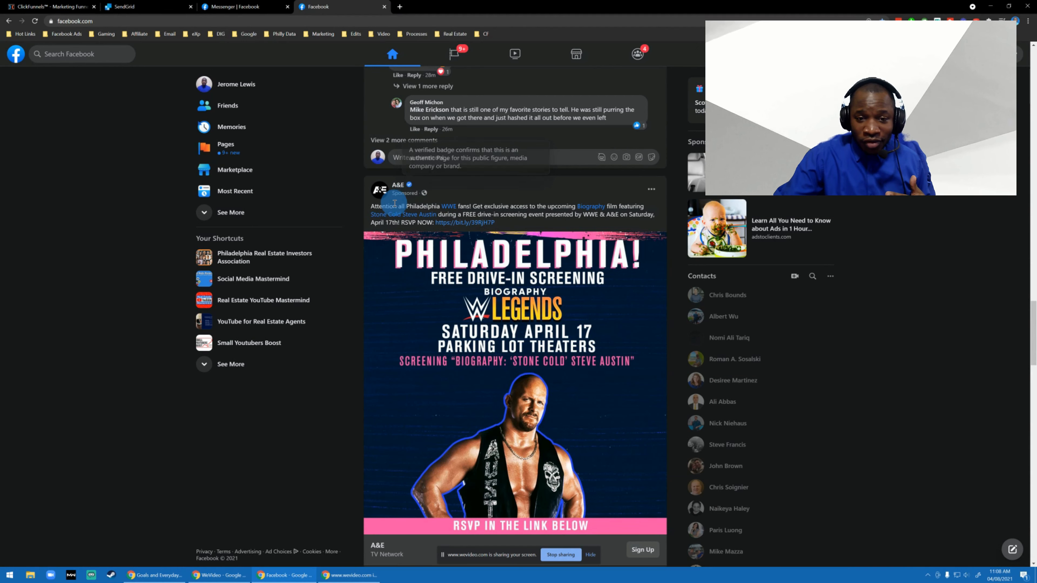
pyautogui.scroll(-2, 538, 222)
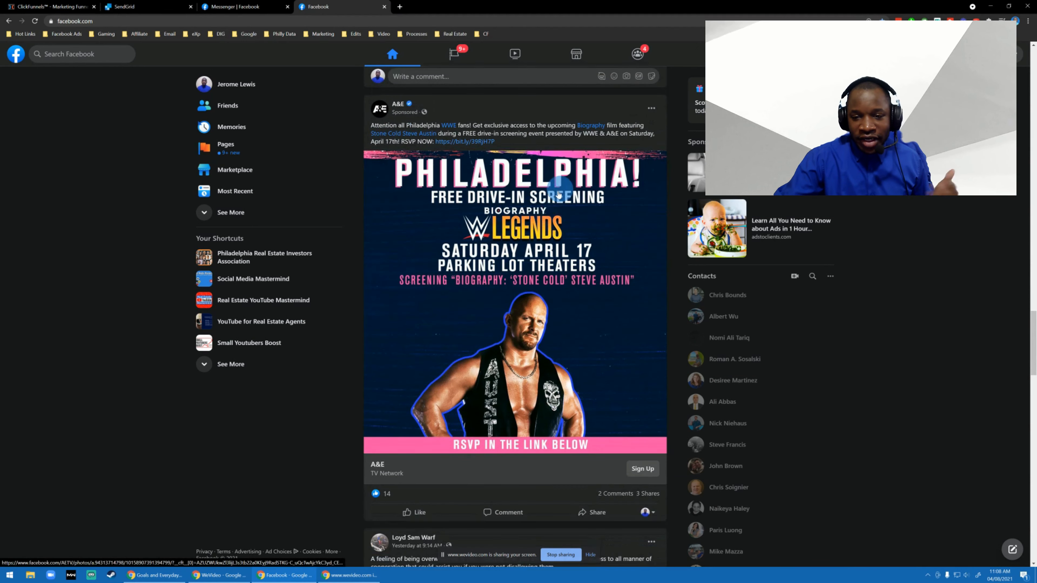
pyautogui.scroll(-3, 538, 221)
pyautogui.scroll(2, 515, 258)
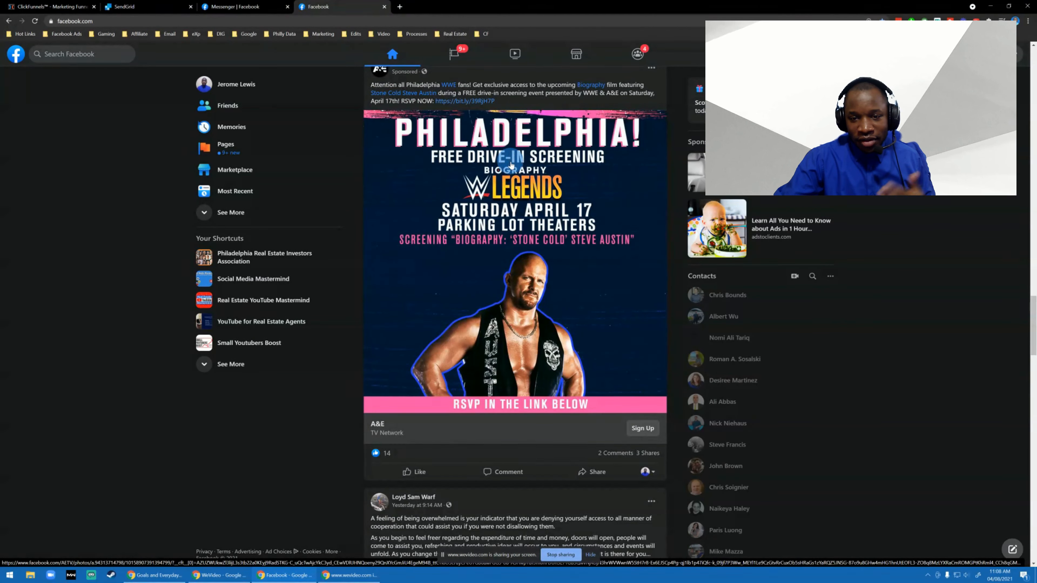
pyautogui.scroll(-4, 510, 168)
pyautogui.scroll(5, 511, 167)
pyautogui.scroll(-11, 510, 167)
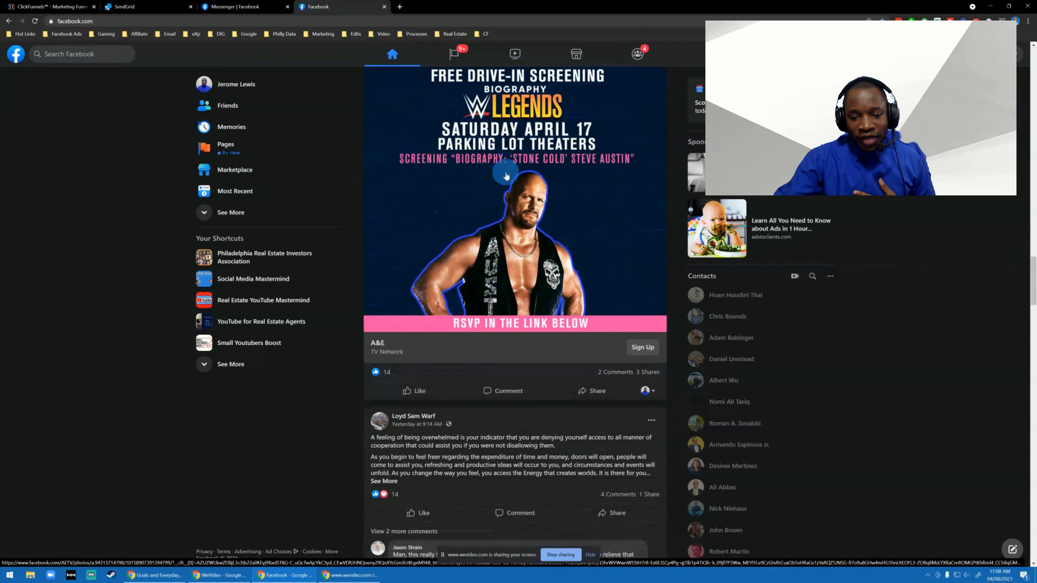
pyautogui.scroll(-15, 506, 181)
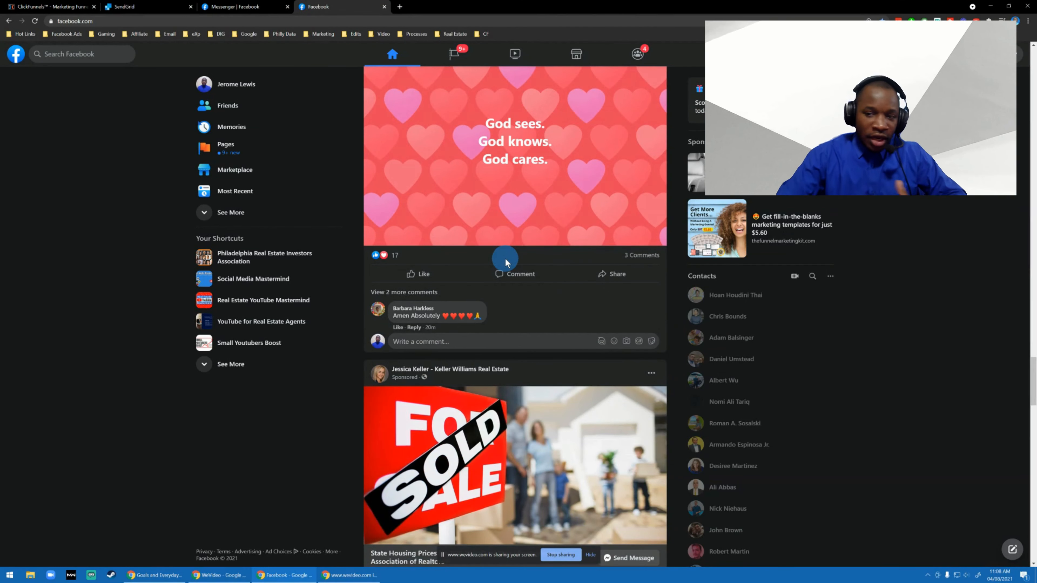
# Open the real estate page bearing the account owner's name from the list of managed pages.
pyautogui.click(246, 156)
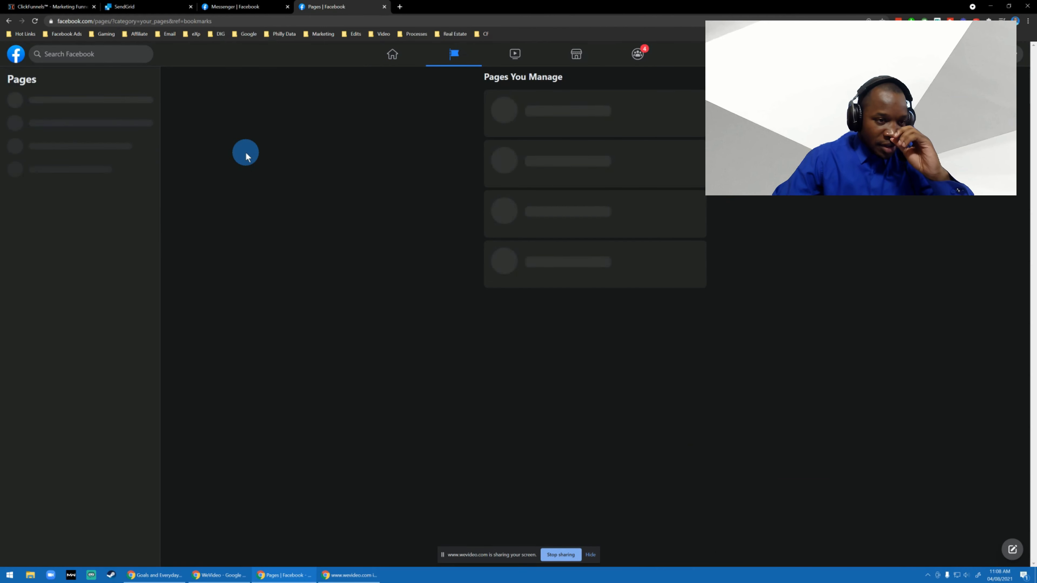
pyautogui.click(403, 117)
pyautogui.click(453, 118)
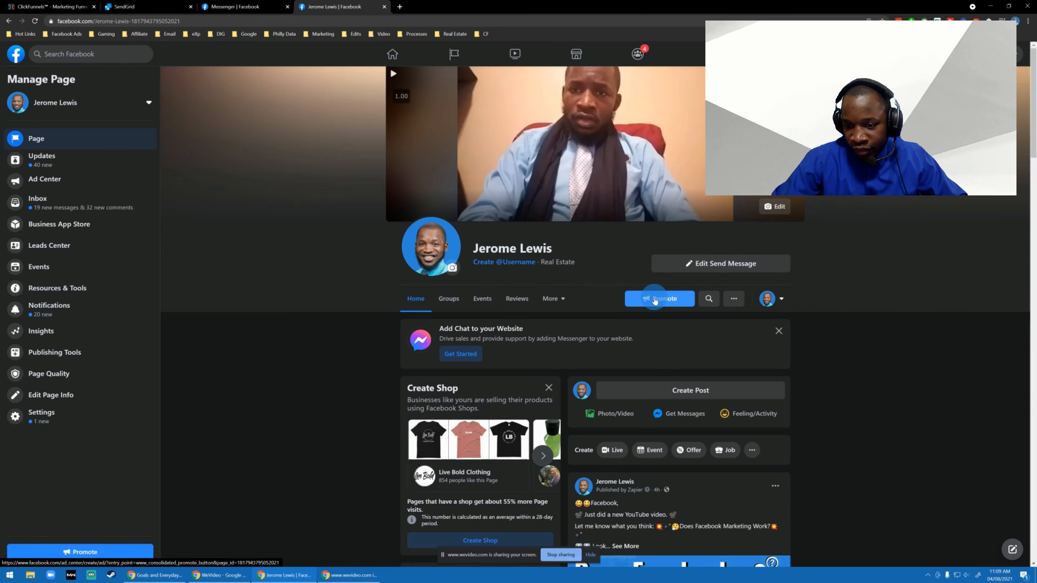
# Examine the page's Promote option and the Boost Post options on its posts.
pyautogui.scroll(-6, 655, 301)
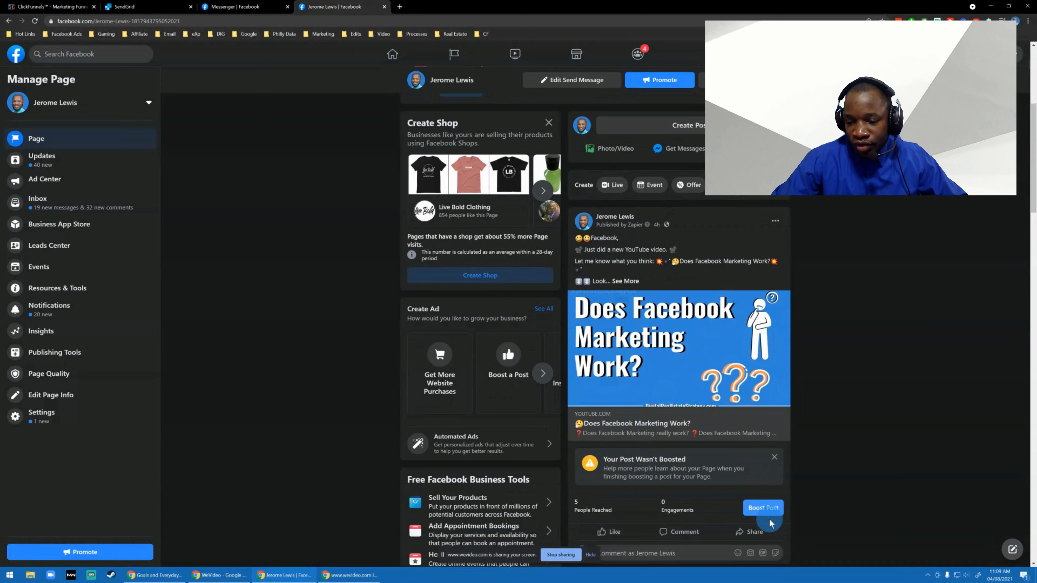
pyautogui.scroll(5, 715, 331)
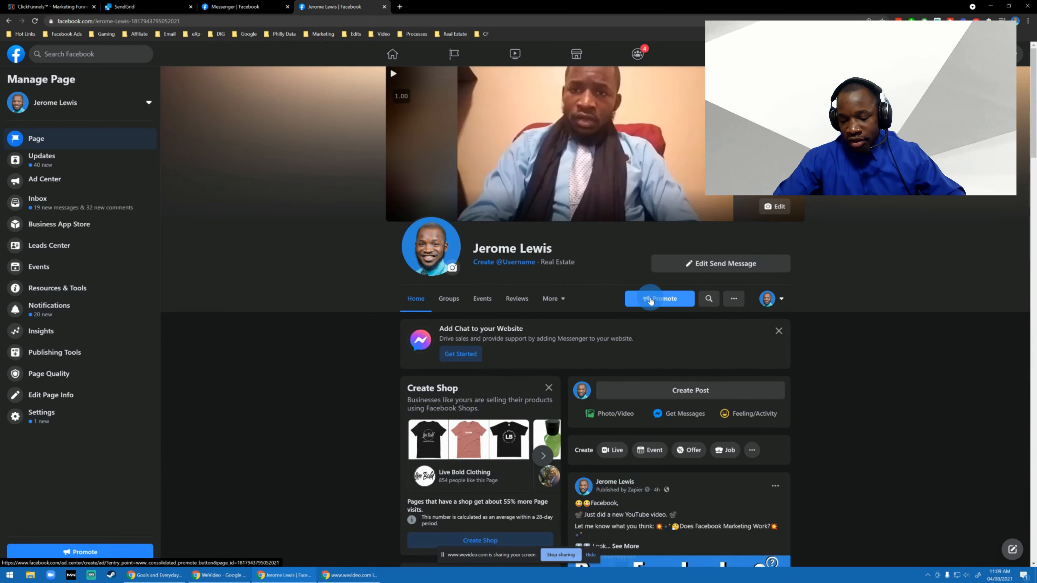
pyautogui.scroll(-10, 851, 227)
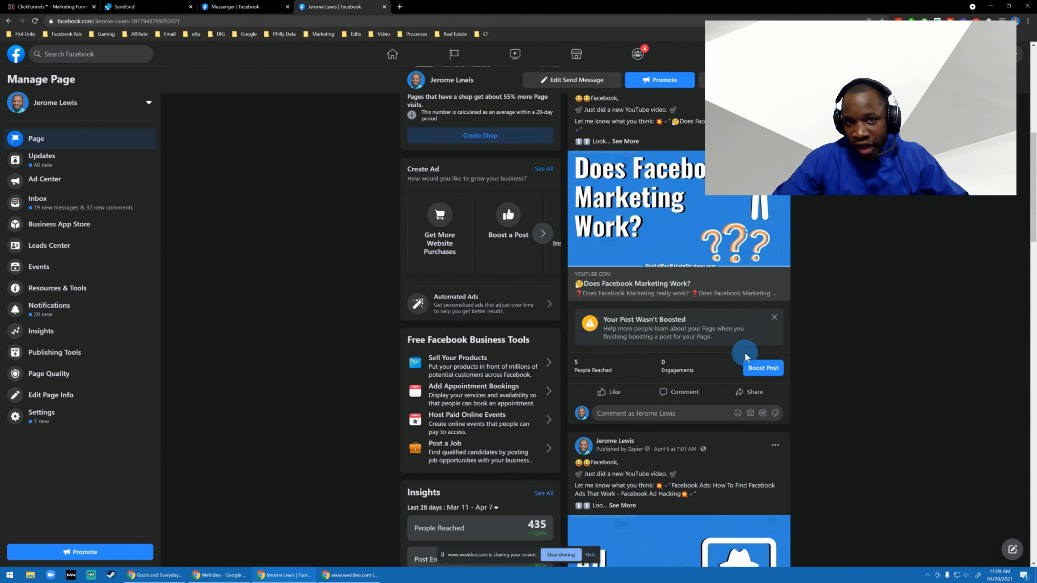
pyautogui.scroll(3, 720, 322)
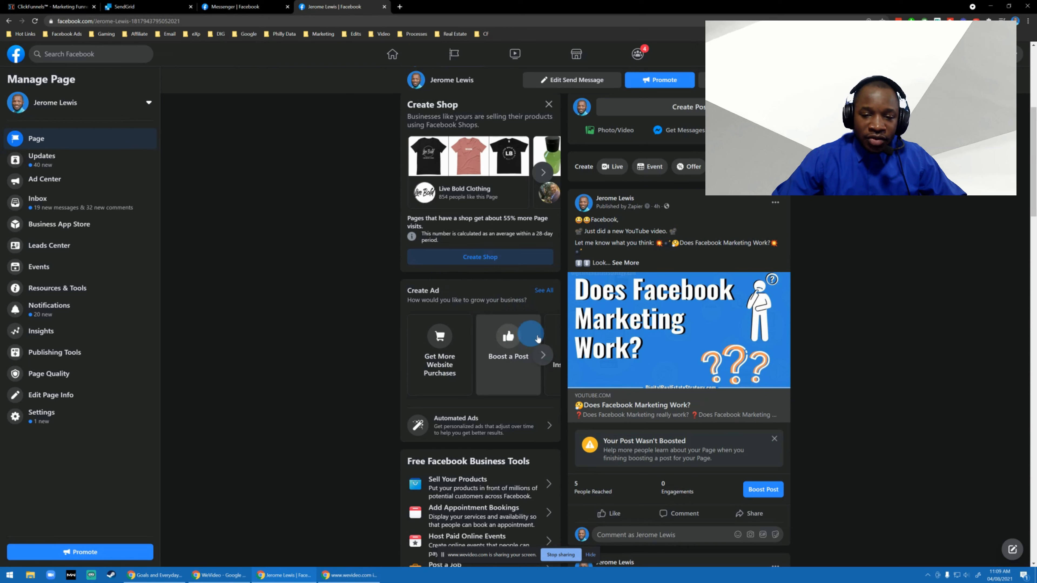
pyautogui.scroll(7, 308, 308)
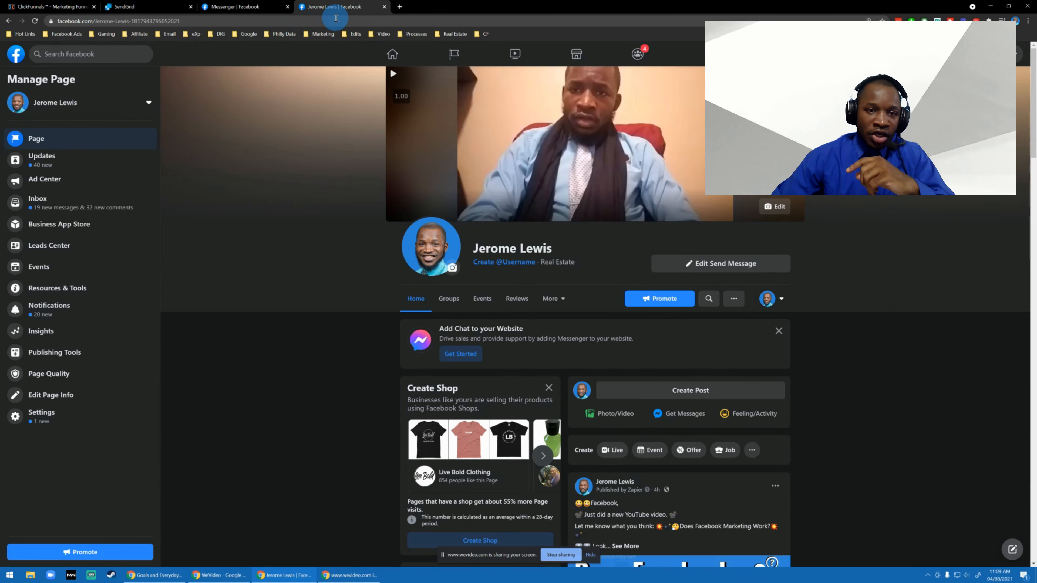
# Open Facebook Business Manager in a new browser tab and select the Digital Real Estate Strategy business.
pyautogui.click(398, 7)
pyautogui.write('bus')
pyautogui.press('Return')
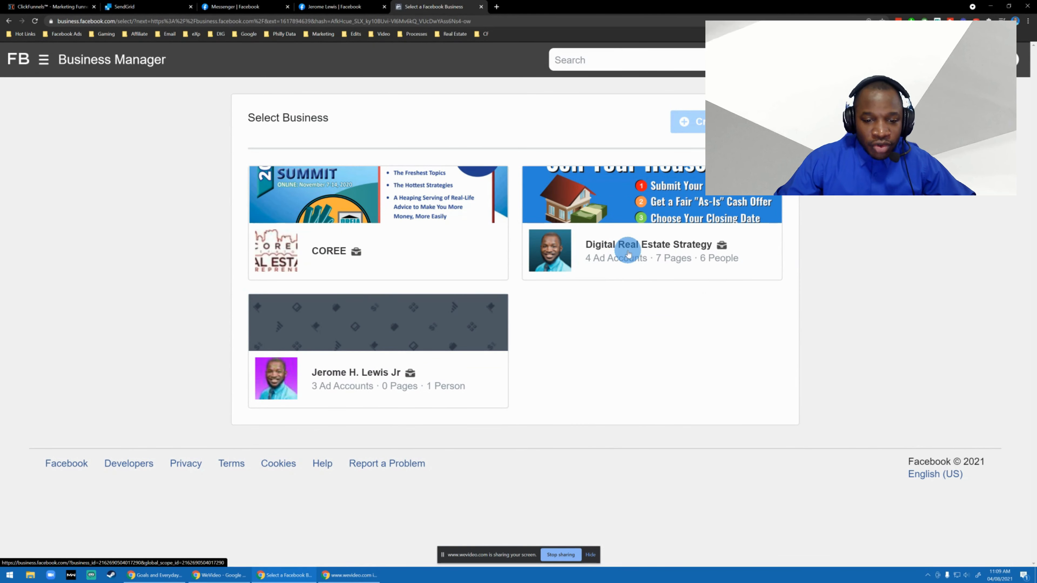
pyautogui.click(526, 250)
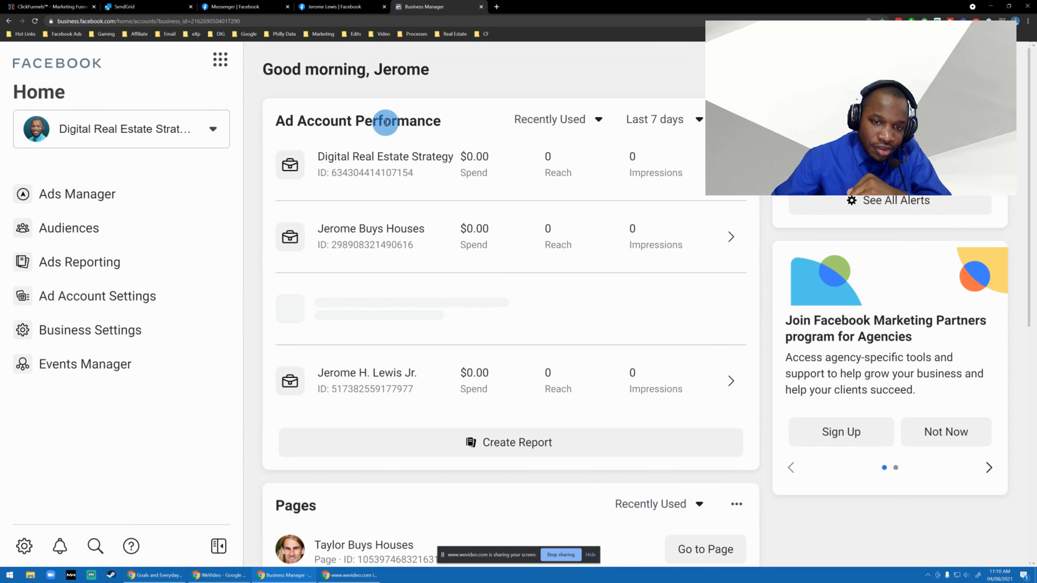
# View the Digital Real Estate Strategy ad account's campaigns, close them, and open the Diversified Real Estate Investor Group ad account instead.
pyautogui.click(383, 155)
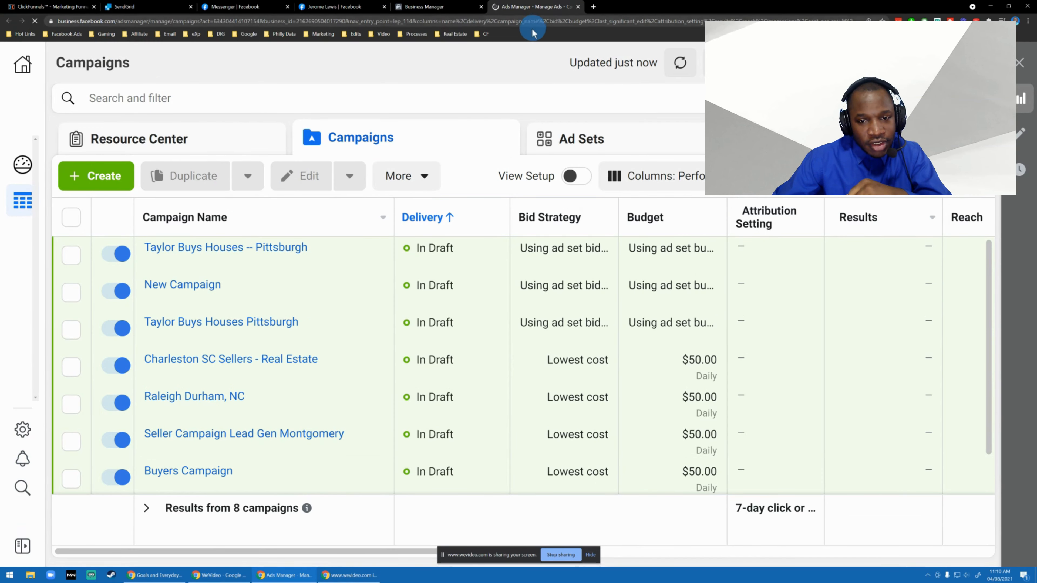
pyautogui.hotkey('ctrl', 'w')
pyautogui.scroll(-5, 462, 257)
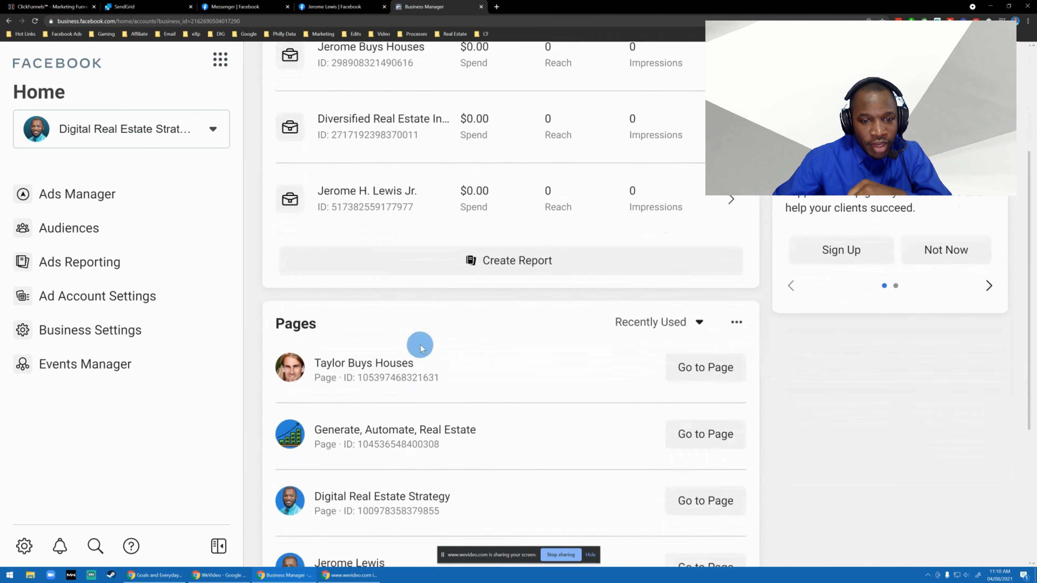
pyautogui.scroll(3, 405, 286)
pyautogui.click(397, 244)
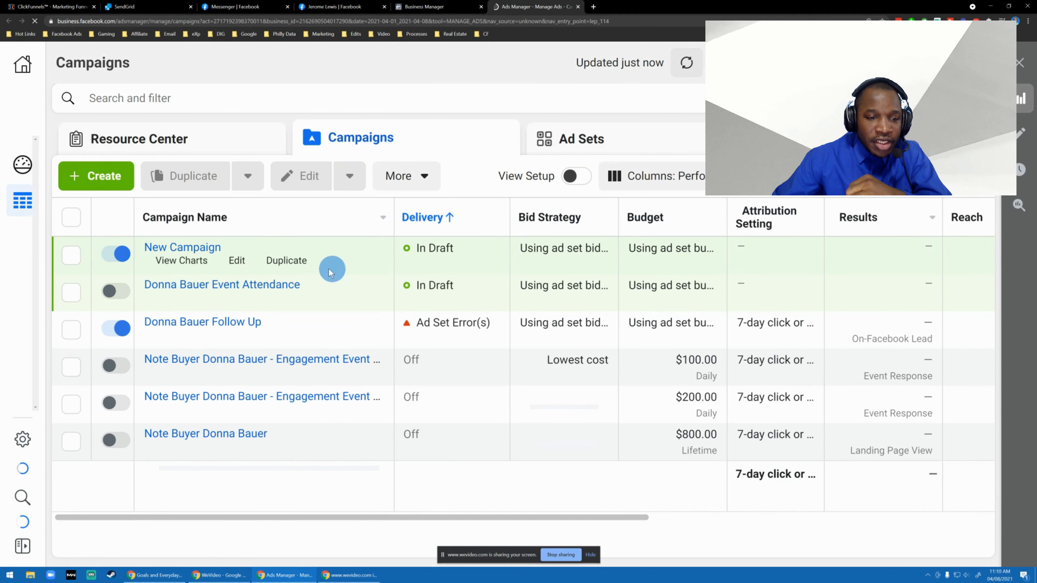
# Start creating a new campaign, compare the Lead generation and Messages objectives, and choose Traffic as the campaign objective.
pyautogui.click(115, 188)
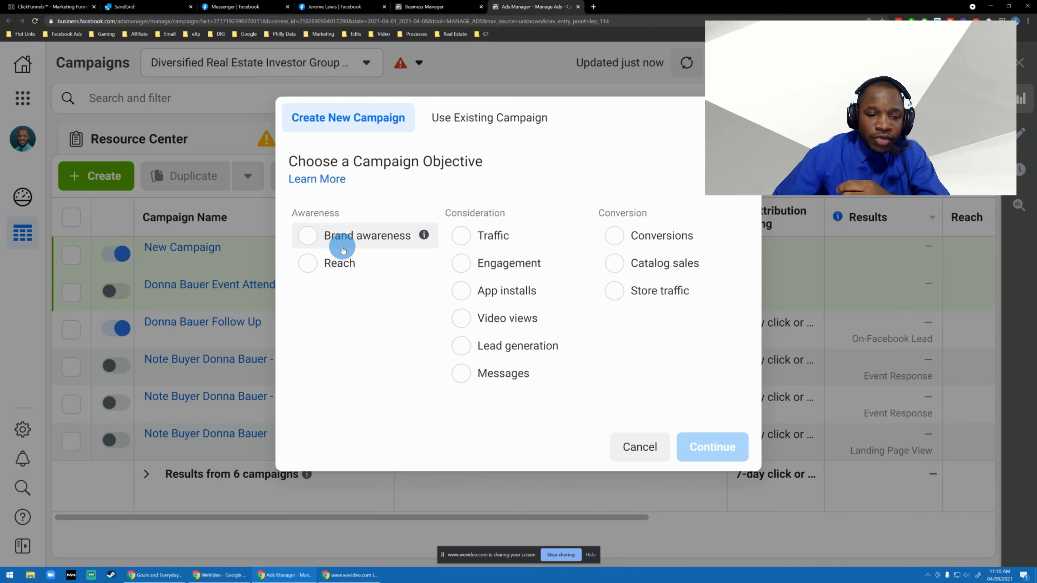
pyautogui.moveTo(577, 235)
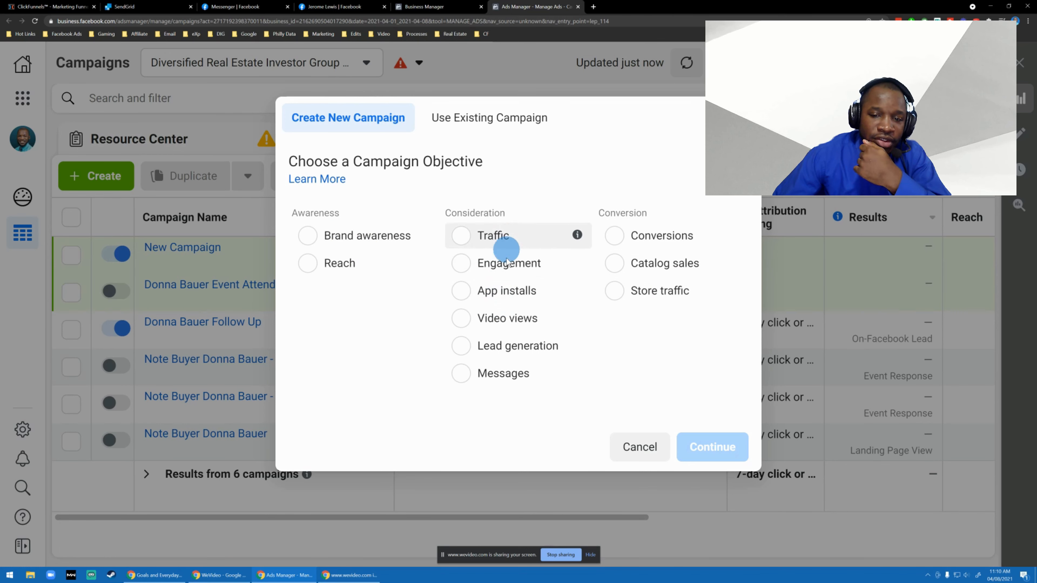
pyautogui.click(506, 352)
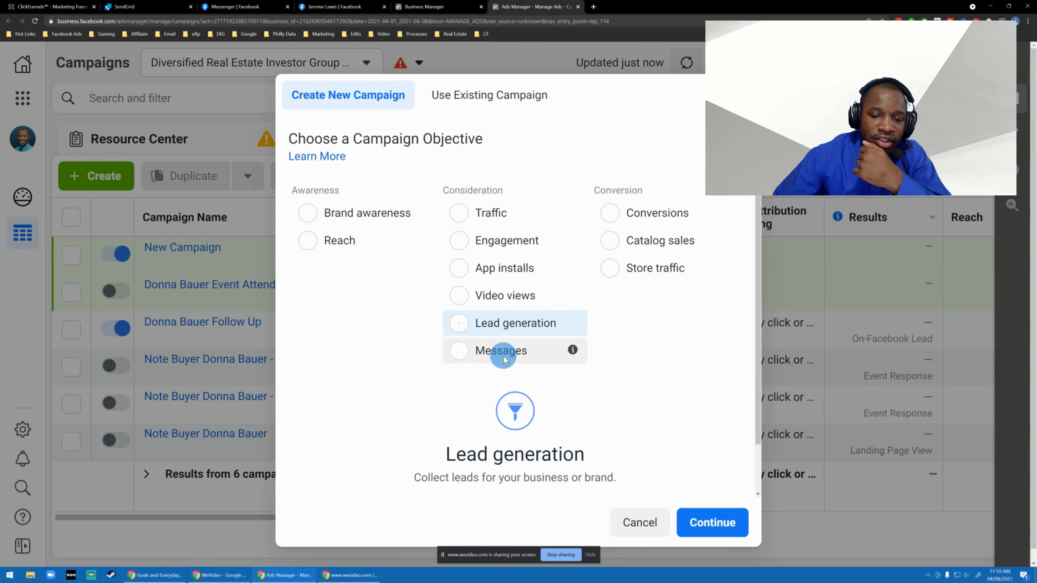
pyautogui.click(492, 363)
pyautogui.click(505, 219)
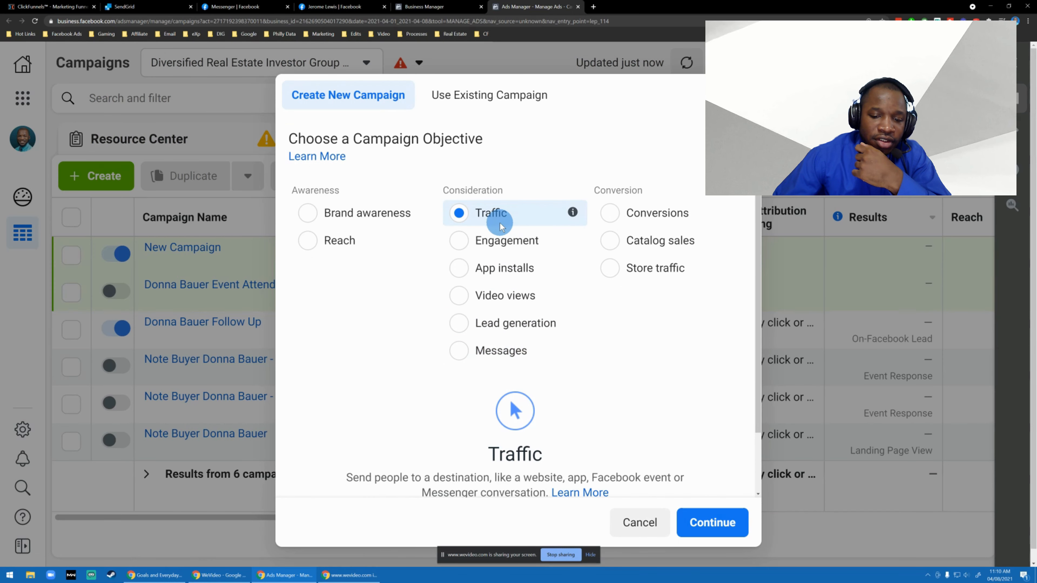
pyautogui.scroll(-2, 570, 303)
pyautogui.scroll(2, 568, 298)
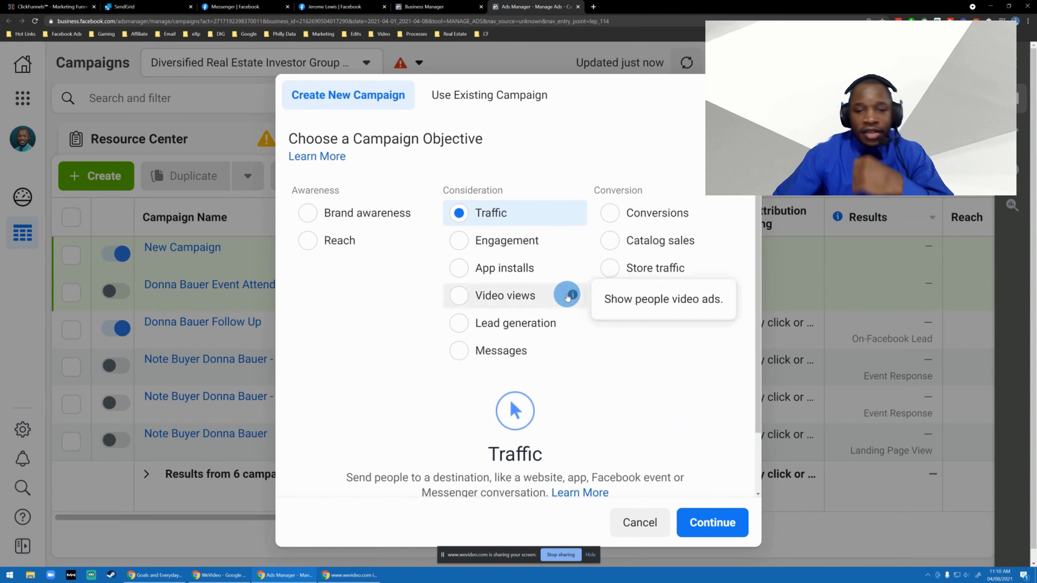
pyautogui.scroll(-2, 547, 277)
pyautogui.scroll(2, 545, 279)
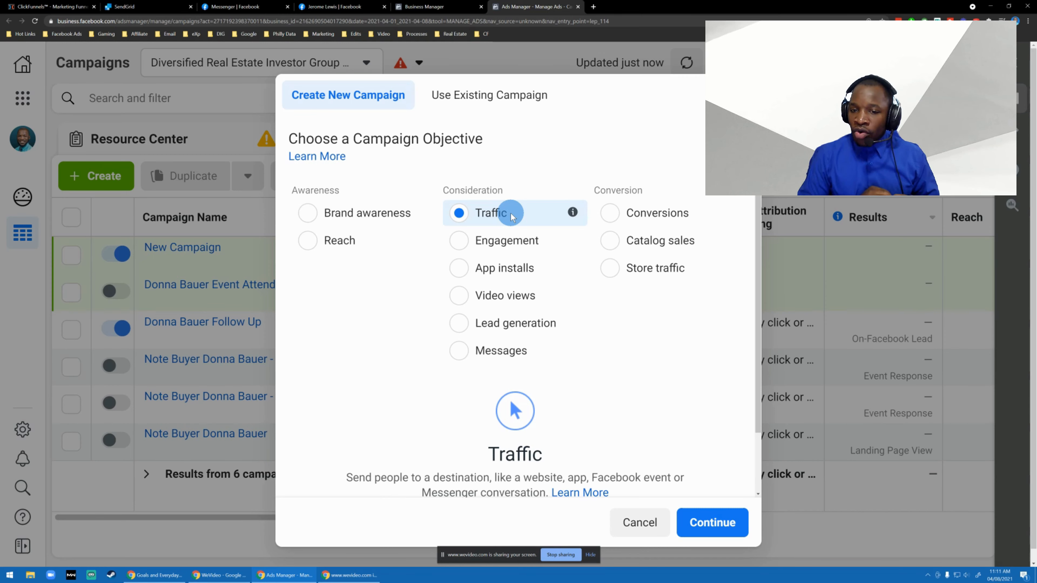
pyautogui.scroll(-2, 518, 205)
pyautogui.scroll(2, 503, 169)
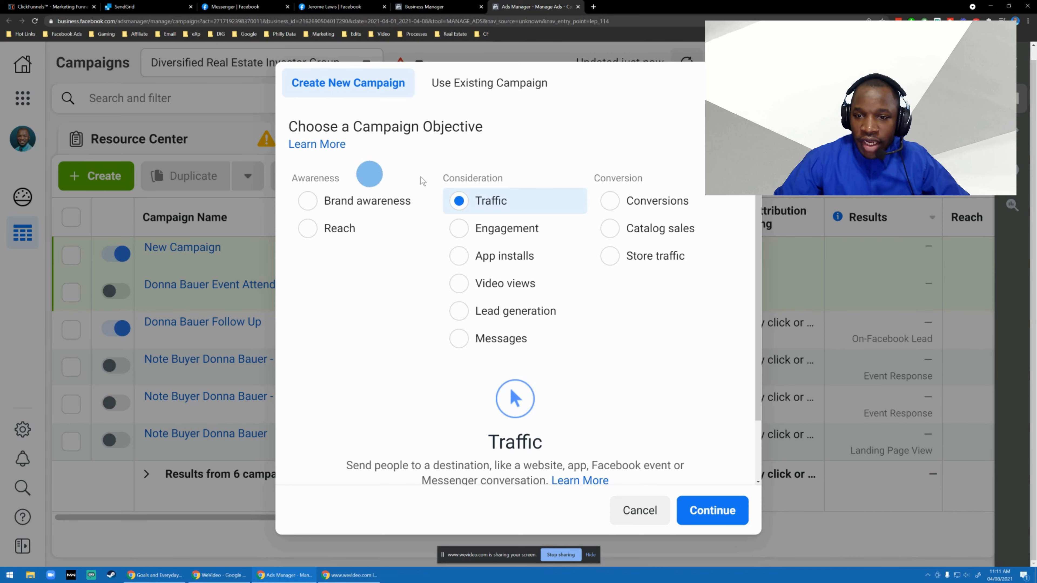
# Examine the Awareness, Consideration and Conversion categories of campaign objectives and the options under each.
pyautogui.doubleClick(618, 178)
pyautogui.click(500, 147)
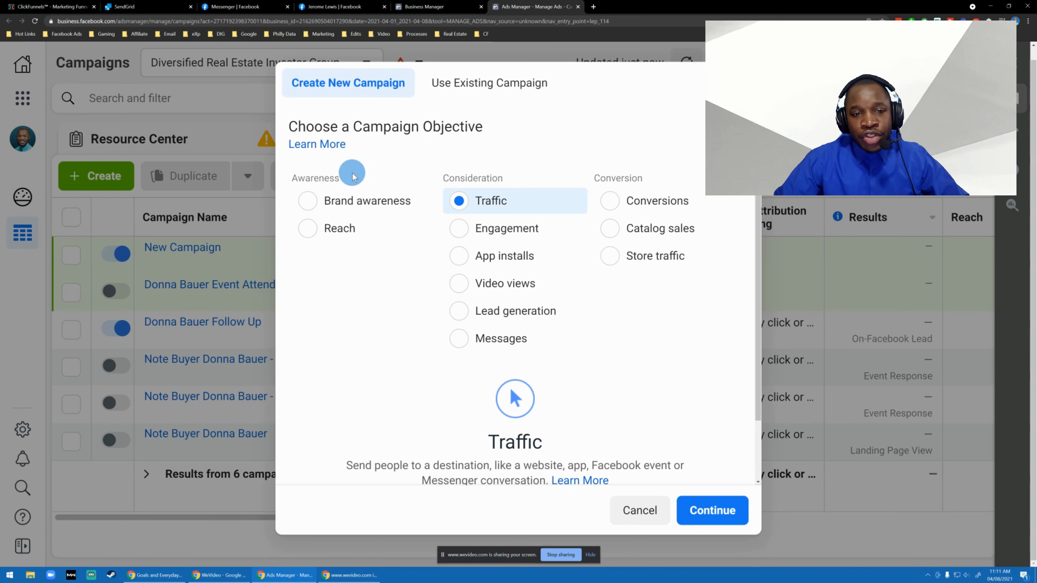
pyautogui.doubleClick(323, 178)
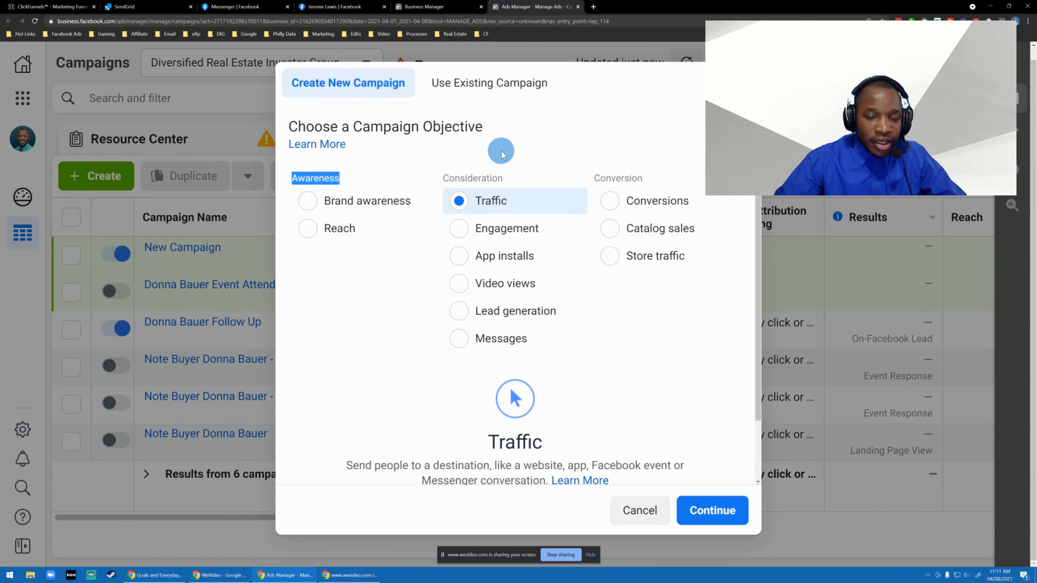
pyautogui.click(483, 167)
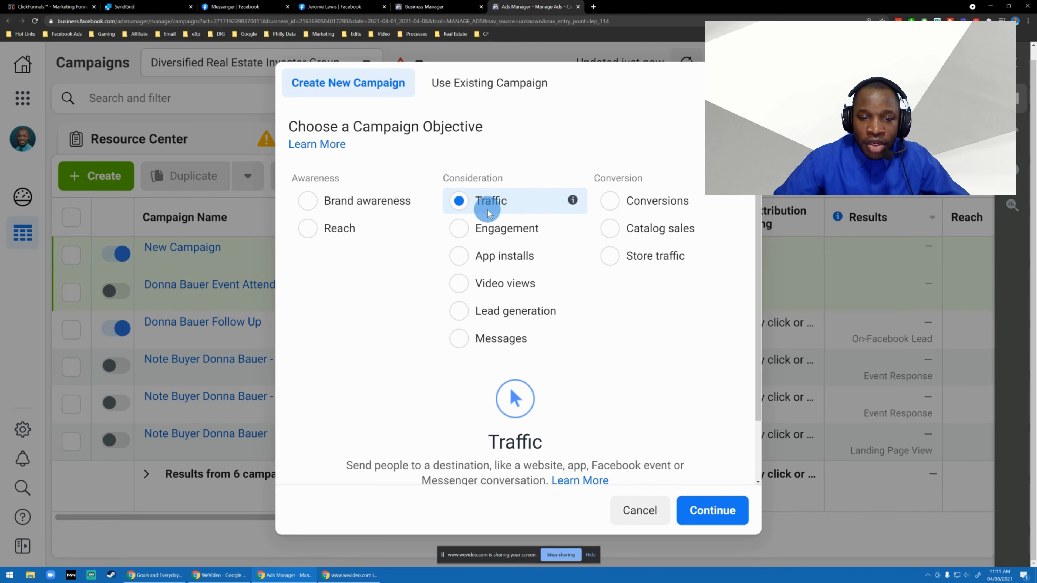
pyautogui.moveTo(355, 230)
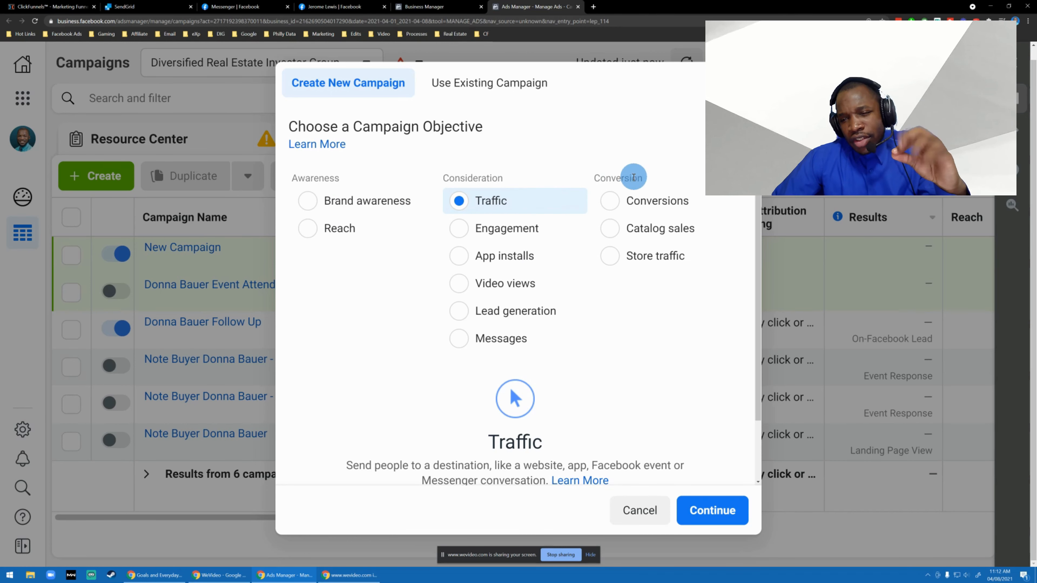
pyautogui.moveTo(546, 147)
pyautogui.mouseDown()
pyautogui.moveTo(517, 162)
pyautogui.moveTo(361, 183)
pyautogui.mouseUp()
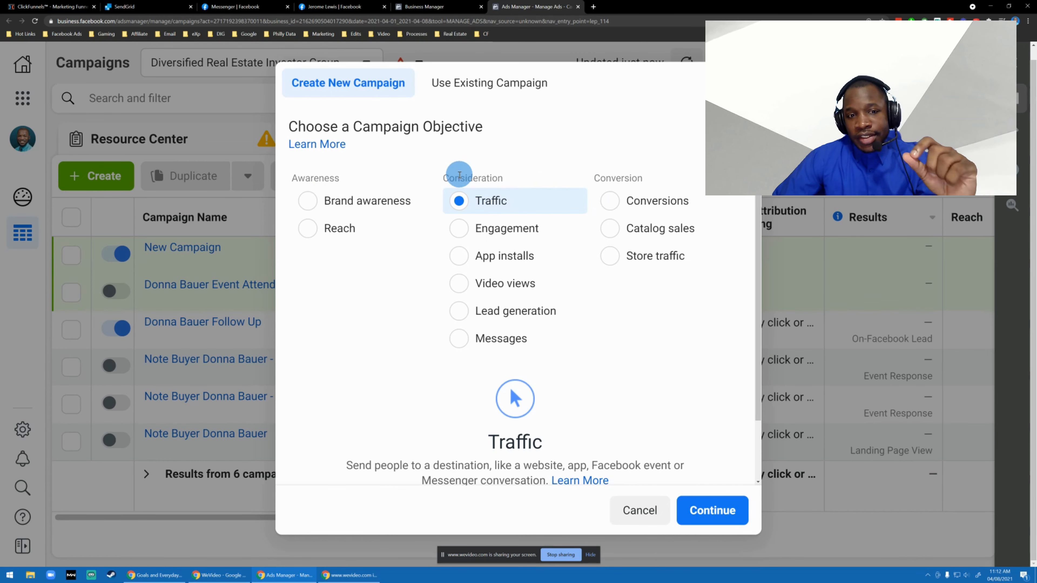
pyautogui.doubleClick(328, 176)
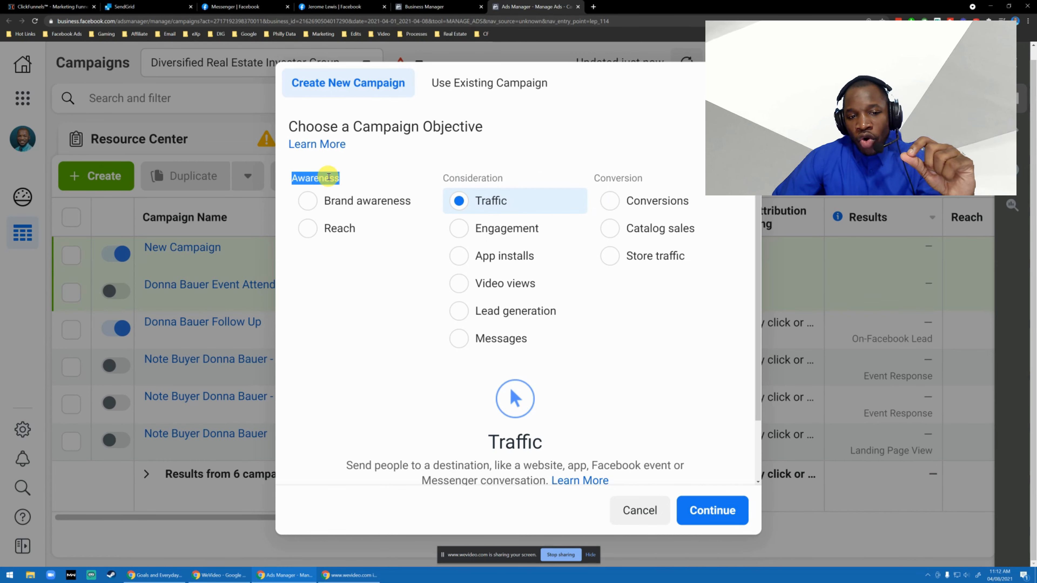
pyautogui.click(350, 273)
pyautogui.moveTo(372, 247); pyautogui.dragTo(328, 177)
pyautogui.click(363, 326)
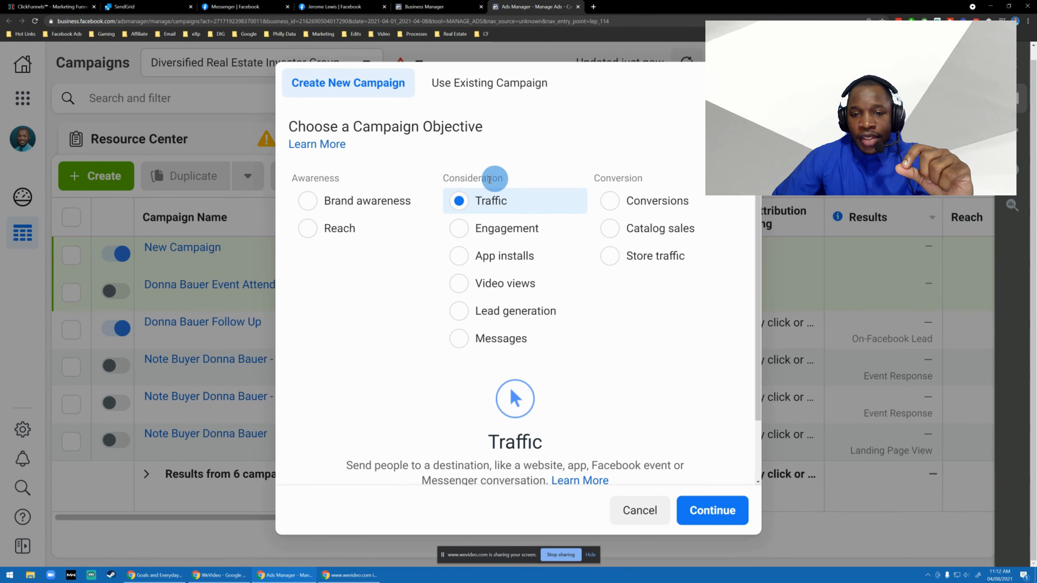
pyautogui.doubleClick(465, 178)
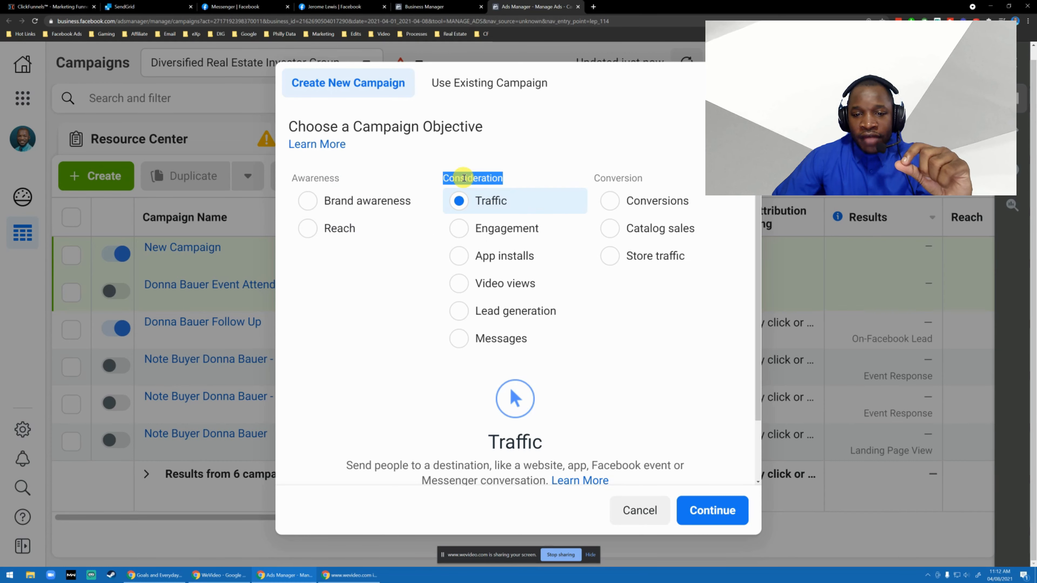
pyautogui.click(488, 179)
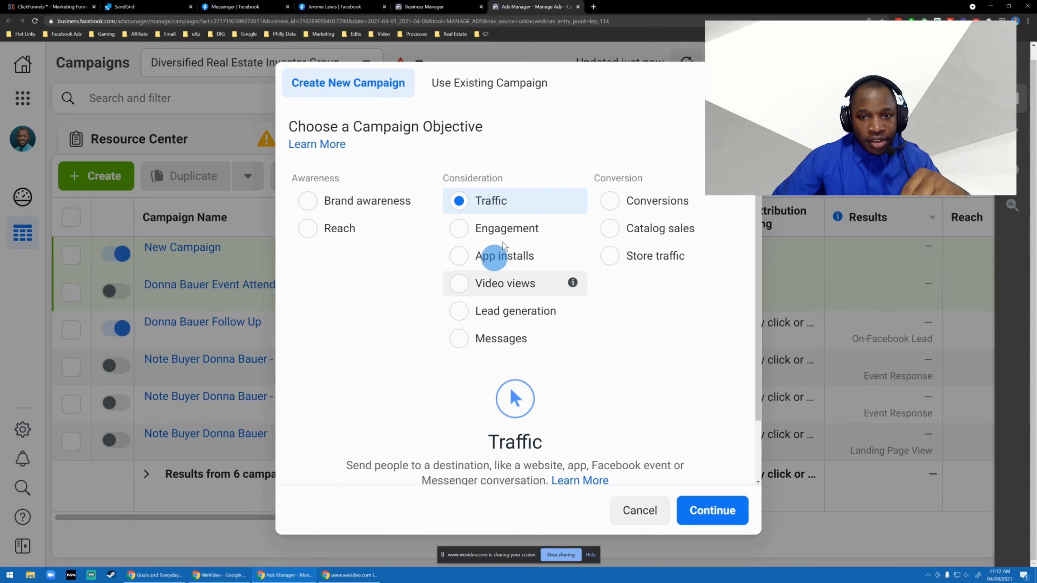
pyautogui.doubleClick(622, 179)
pyautogui.moveTo(621, 182); pyautogui.dragTo(612, 182)
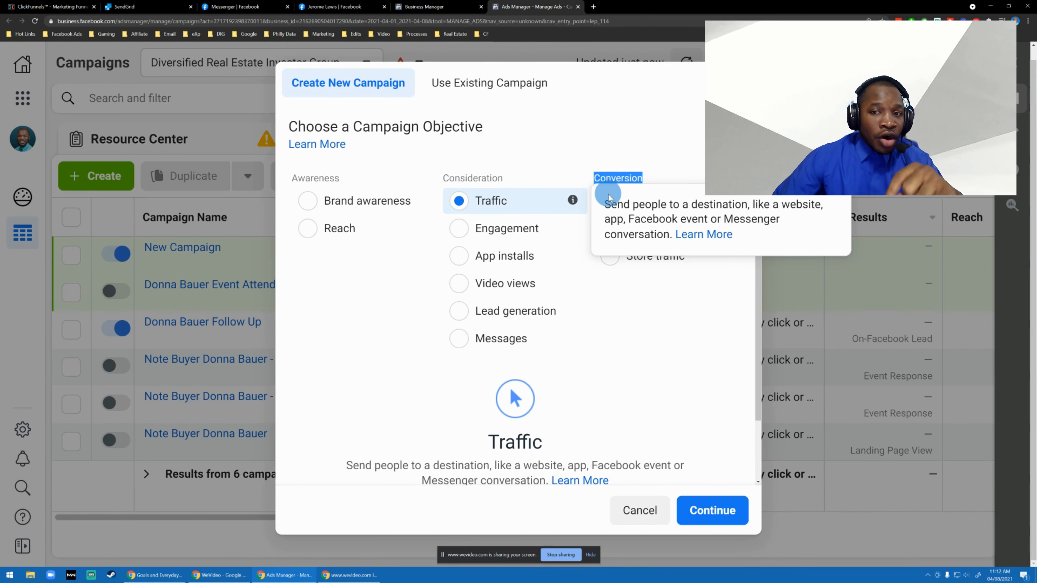
pyautogui.click(636, 140)
pyautogui.moveTo(637, 139); pyautogui.dragTo(619, 203)
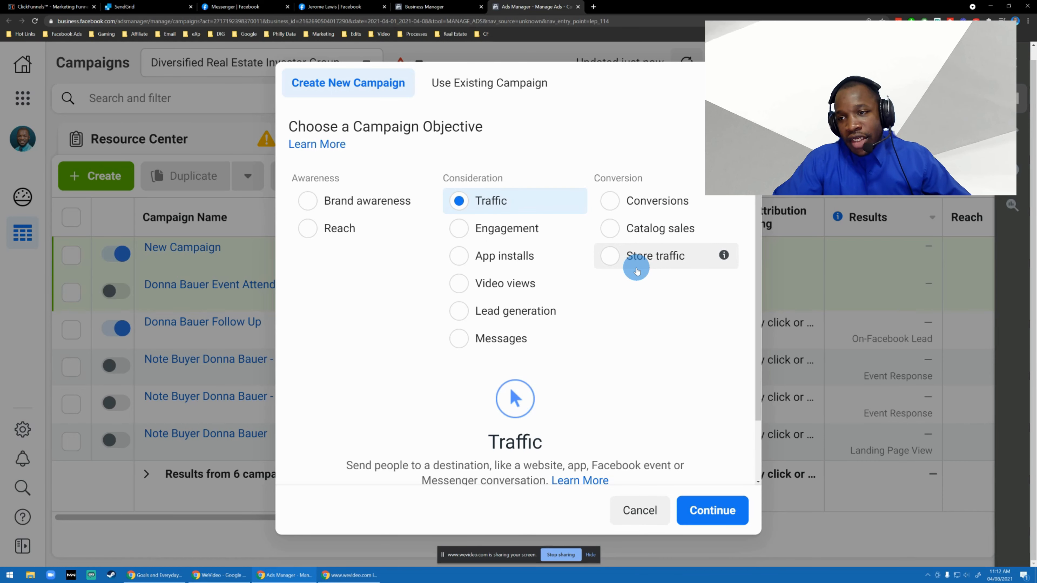
# Continue with the Traffic objective to the new campaign's settings without naming the campaign.
pyautogui.scroll(-2, 637, 271)
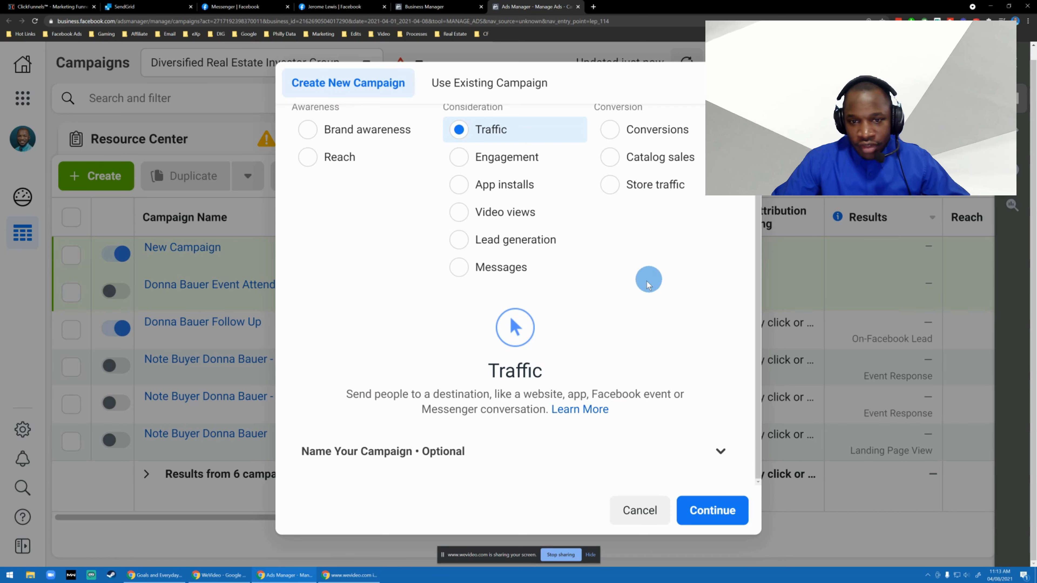
pyautogui.scroll(2, 648, 280)
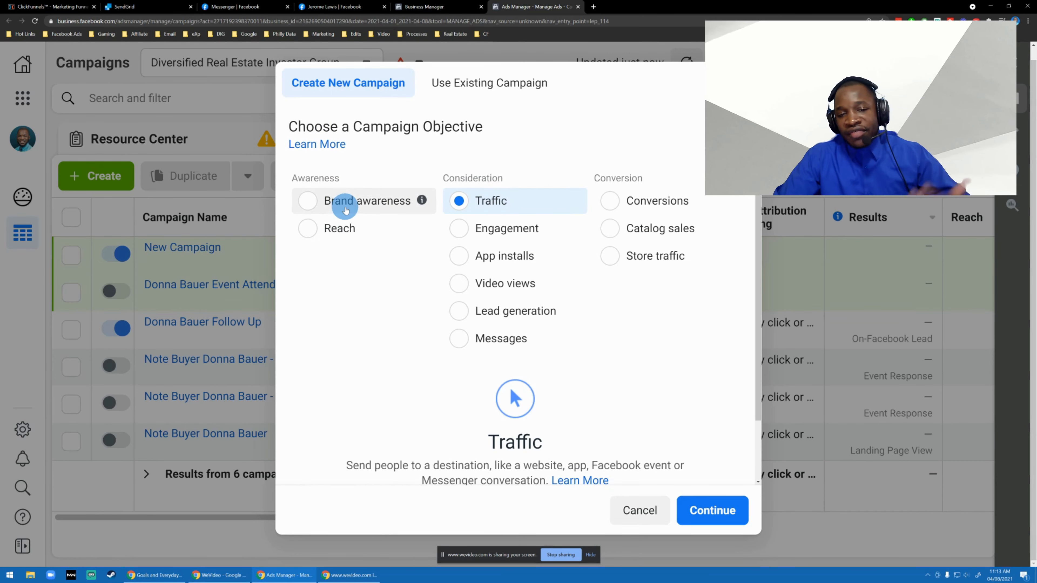
pyautogui.scroll(-2, 625, 262)
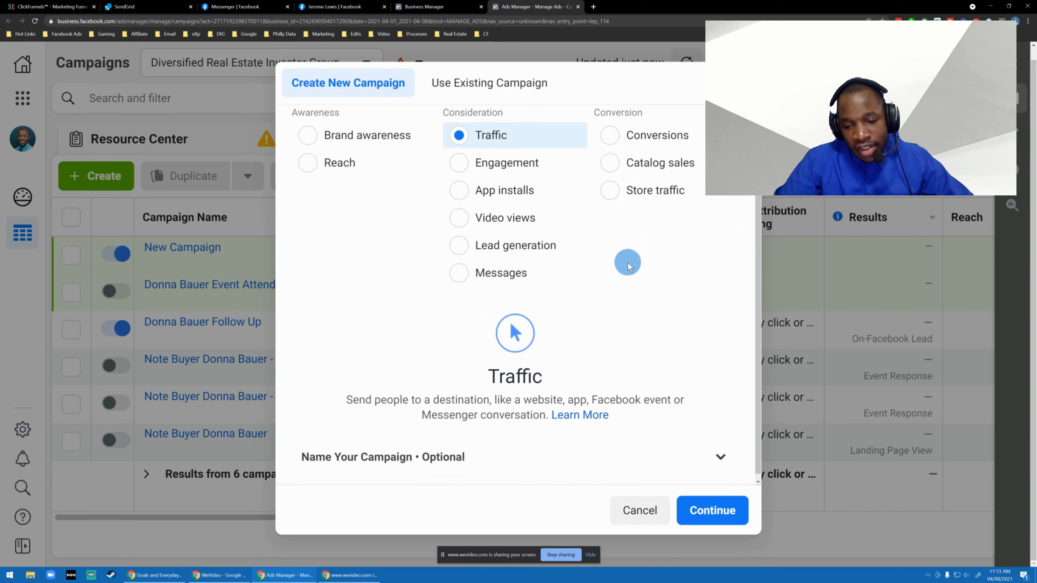
pyautogui.click(730, 510)
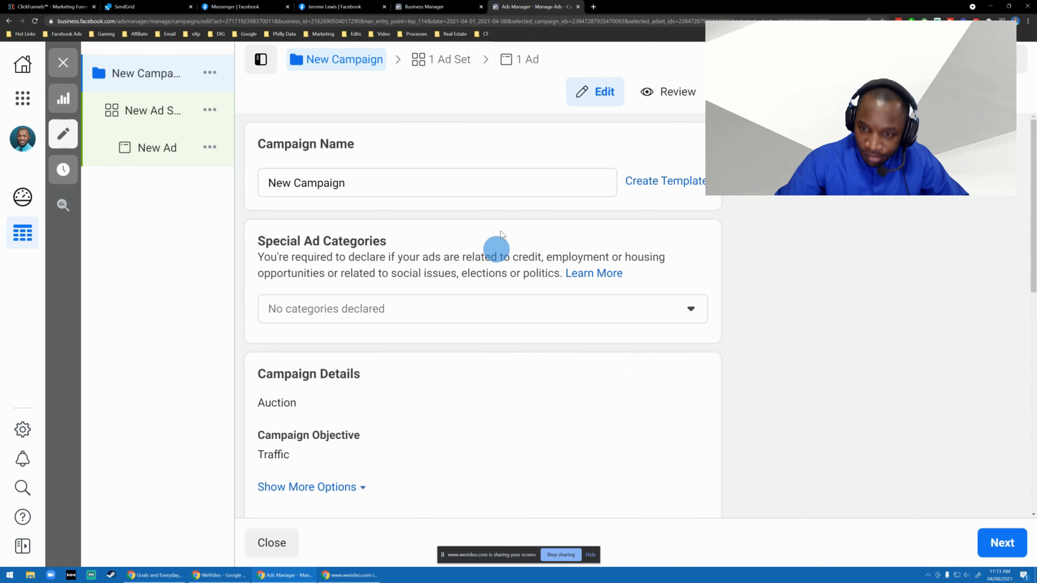
# Open the business Gmail inbox in a new browser tab and search the mail for the colleague's surname.
pyautogui.click(593, 7)
pyautogui.write('mail')
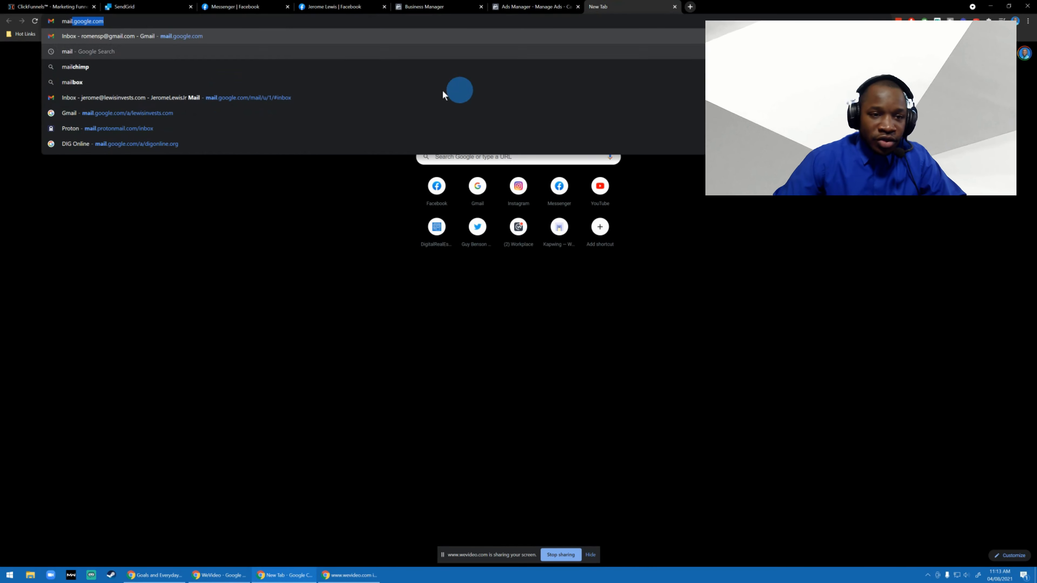
pyautogui.click(267, 97)
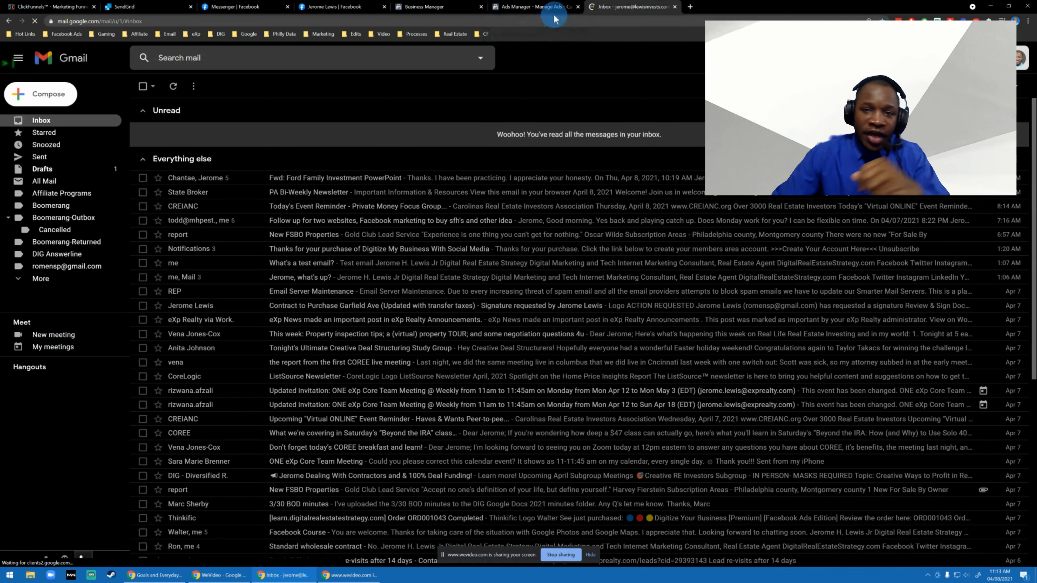
pyautogui.click(338, 62)
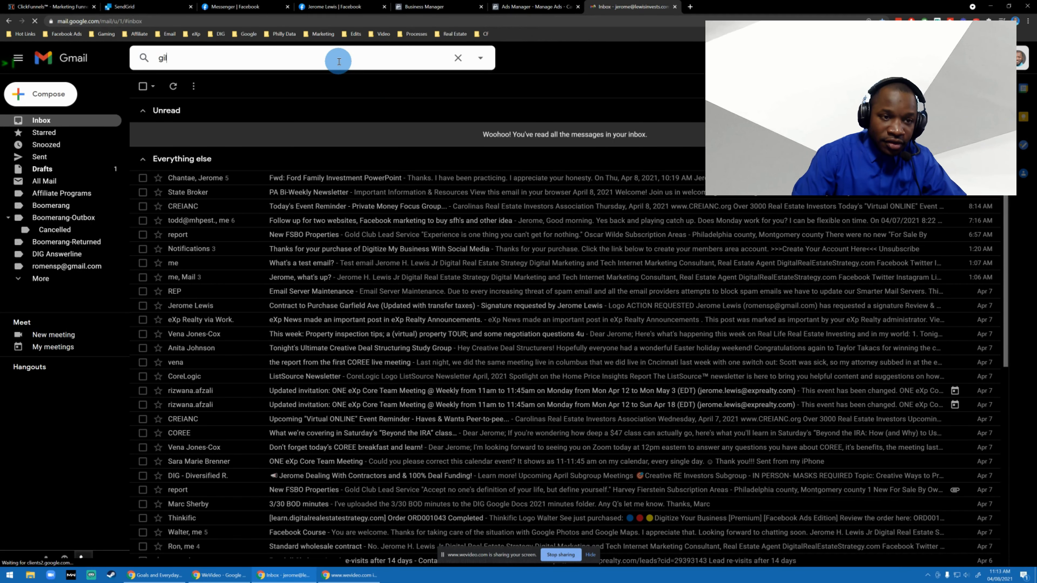
pyautogui.press('Return')
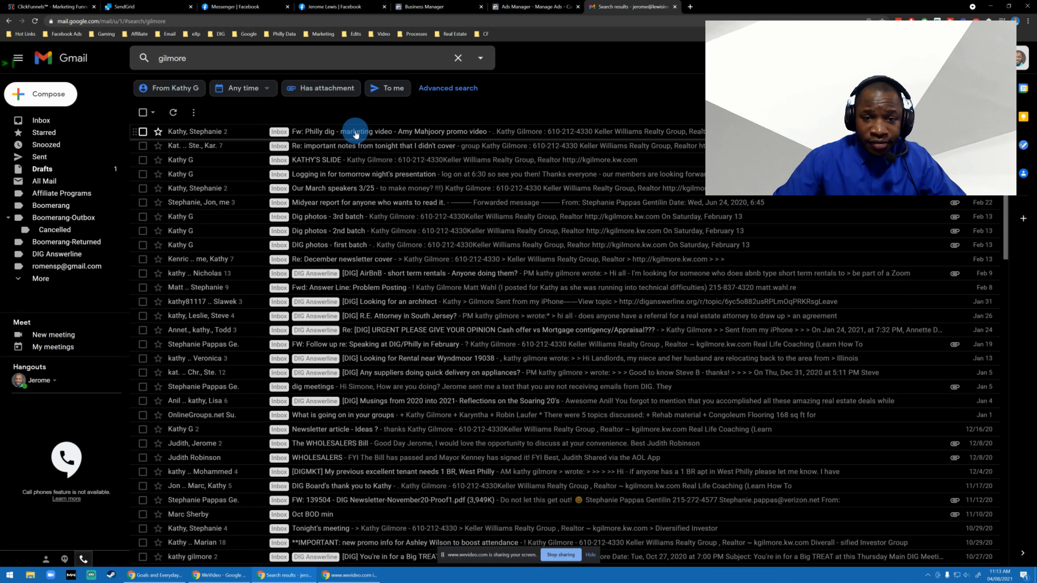
# Open the forwarded "Philly dig - marketing video" email and look through the conversation for the promo video attachment.
pyautogui.click(356, 134)
pyautogui.scroll(-3, 470, 286)
pyautogui.scroll(4, 472, 285)
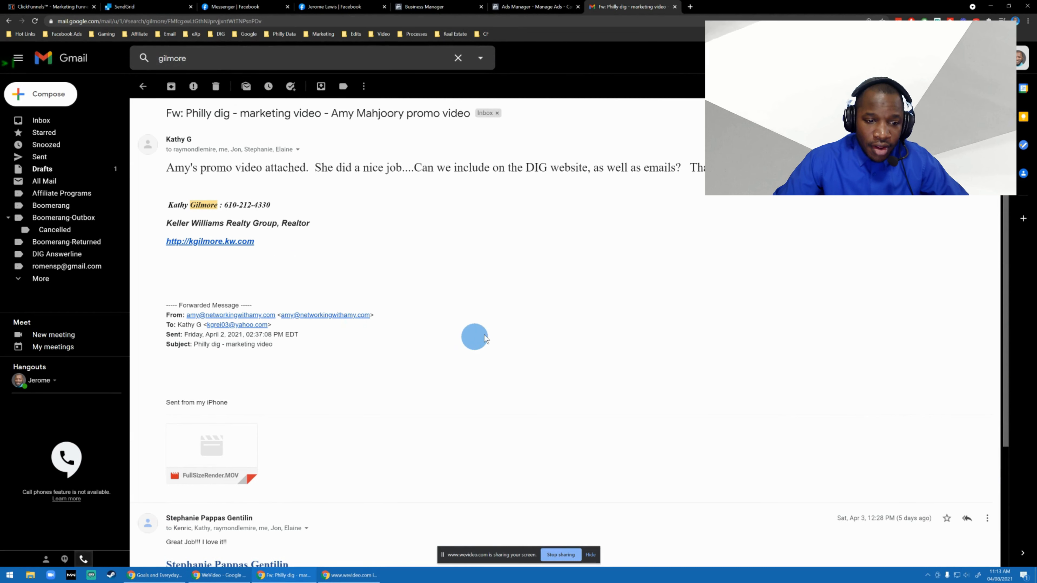
pyautogui.scroll(-4, 388, 288)
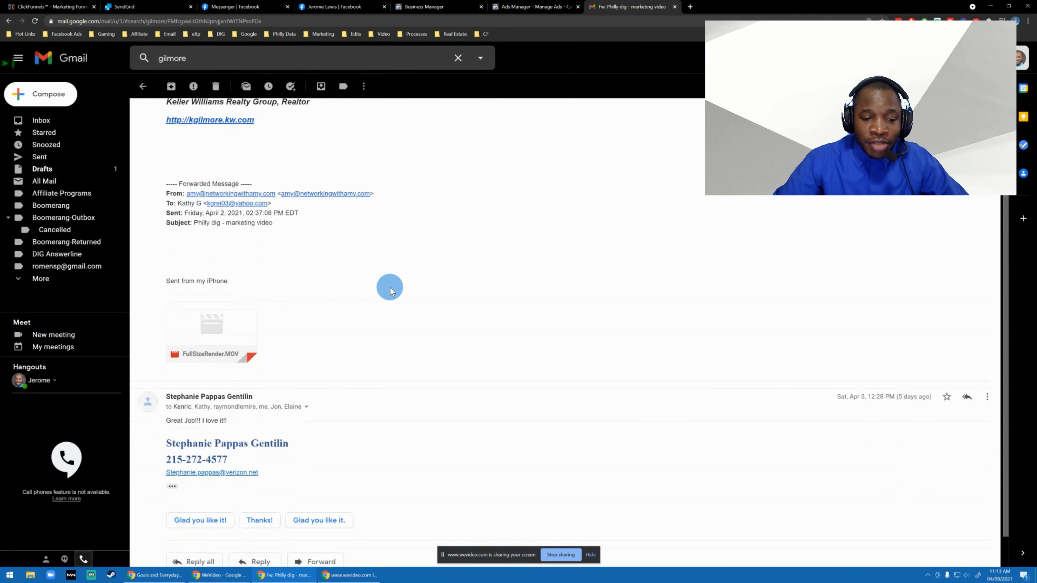
pyautogui.scroll(4, 383, 288)
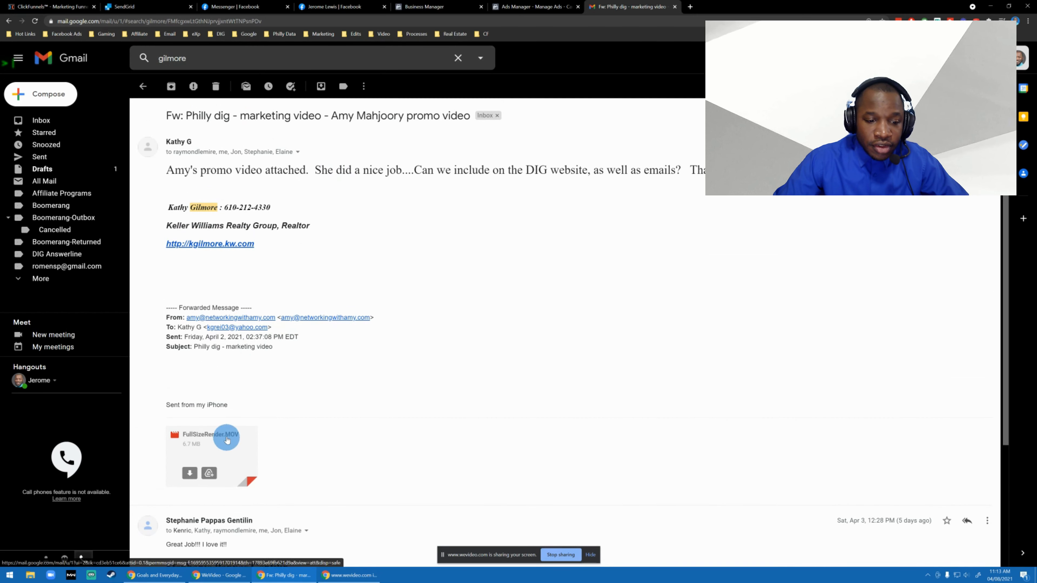
pyautogui.scroll(-4, 247, 399)
pyautogui.scroll(4, 408, 359)
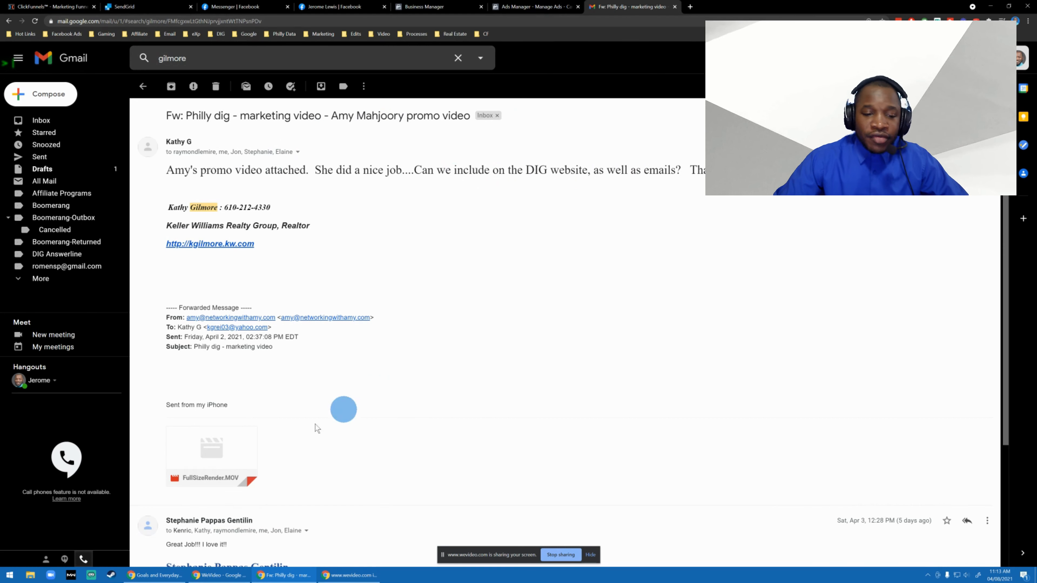
# Download the FullSizeRender.MOV attachment to the Downloads folder, replacing the existing file of the same name.
pyautogui.click(189, 473)
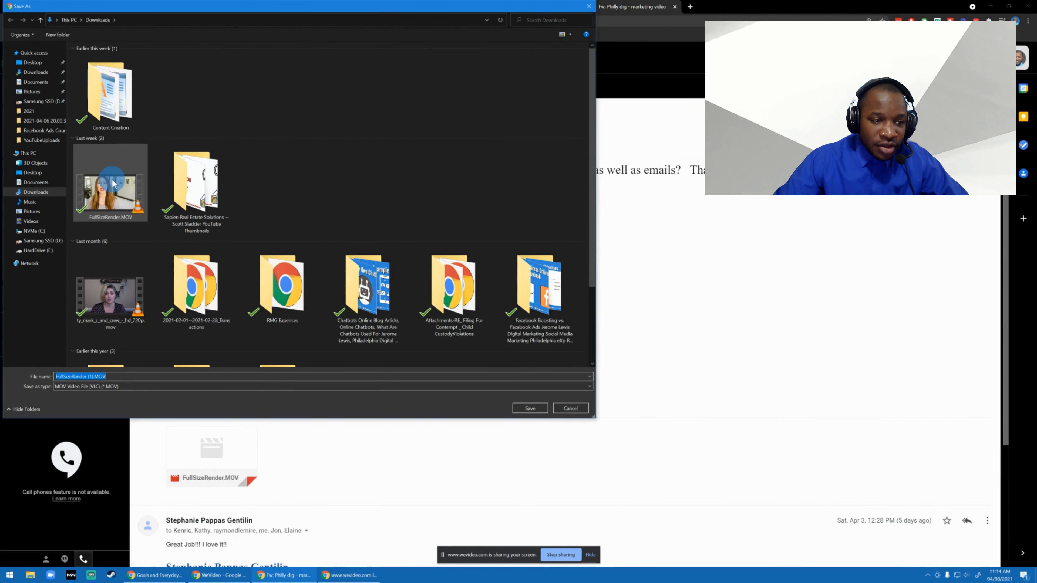
pyautogui.click(111, 196)
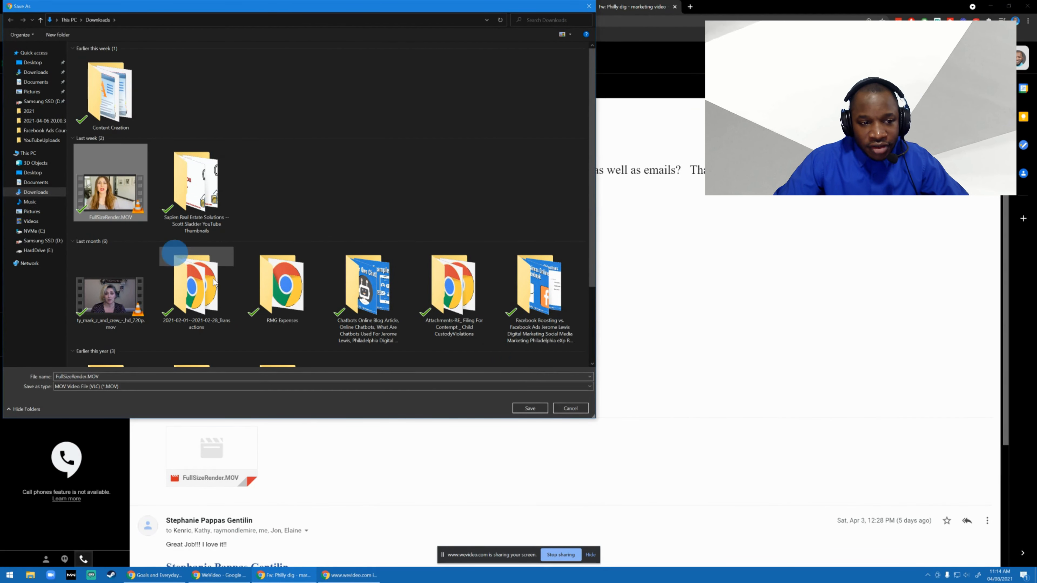
pyautogui.click(529, 408)
pyautogui.click(536, 293)
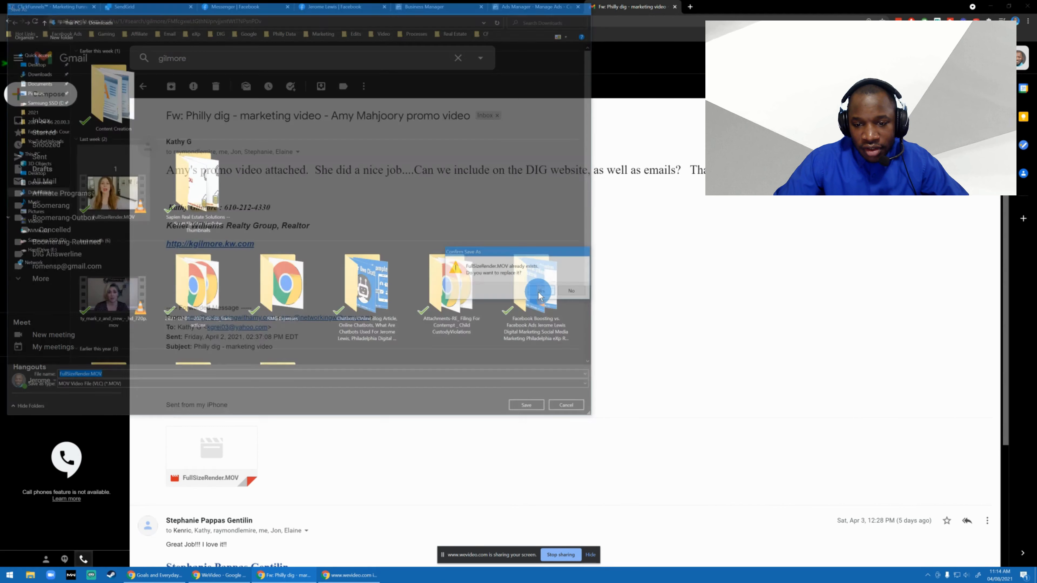
# Return to Ads Manager and rename the new campaign as "Raising Private Capital".
pyautogui.click(550, 4)
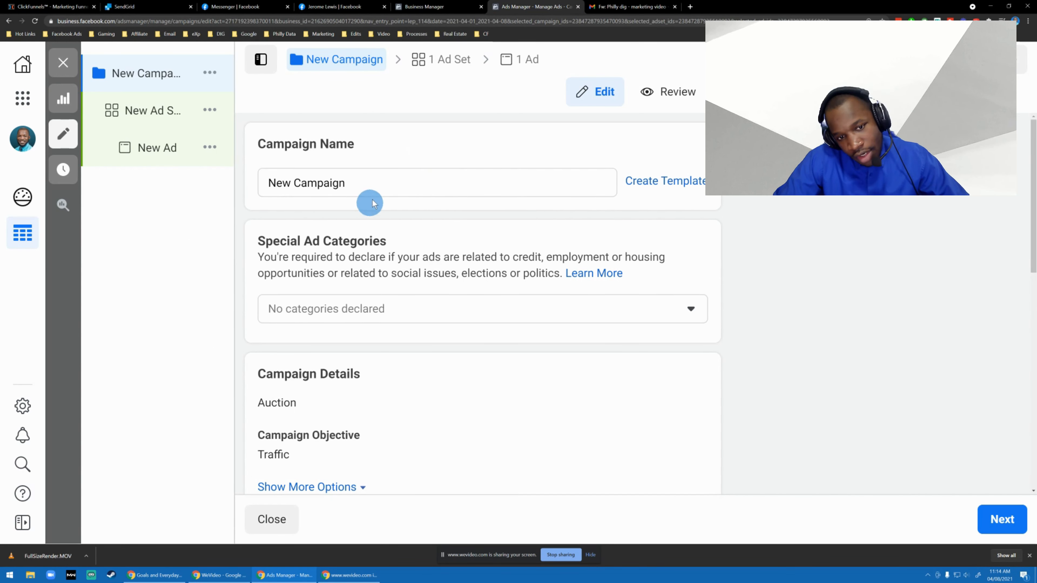
pyautogui.tripleClick(378, 190)
pyautogui.write('Raising Privat')
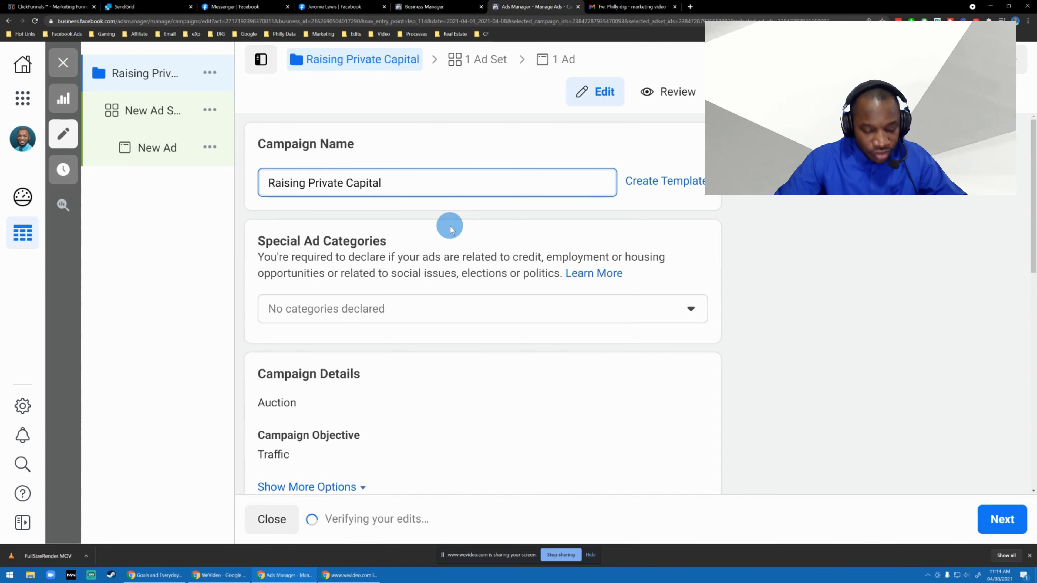
# Select the campaign name text and look through the Special Ad Categories choices without declaring any category.
pyautogui.hotkey('ctrl', 'a')
pyautogui.hotkey('ctrl', 'c')
pyautogui.scroll(-3, 451, 229)
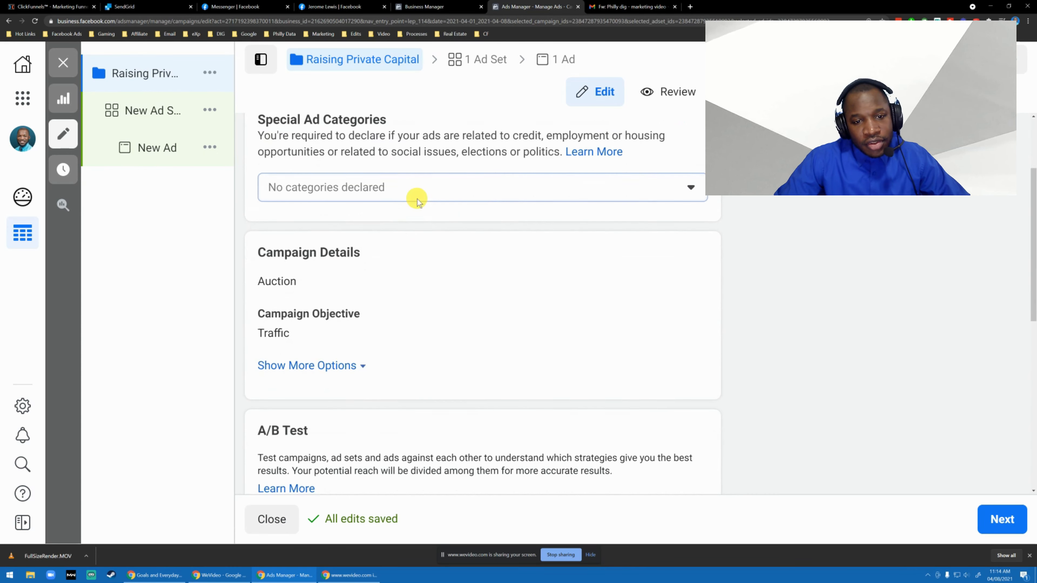
pyautogui.click(417, 190)
pyautogui.scroll(3, 694, 253)
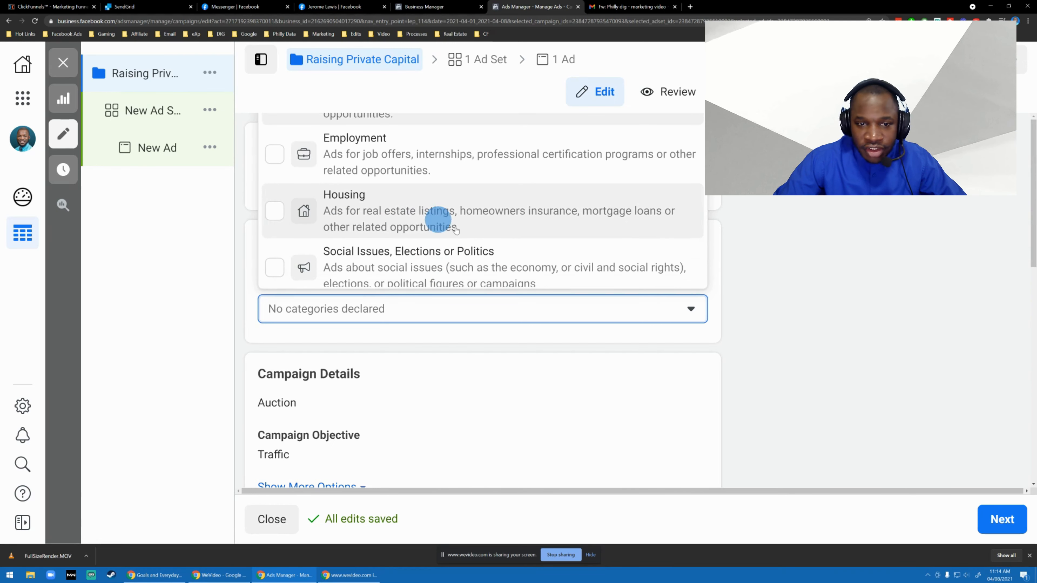
pyautogui.hotkey('ctrl', '-')
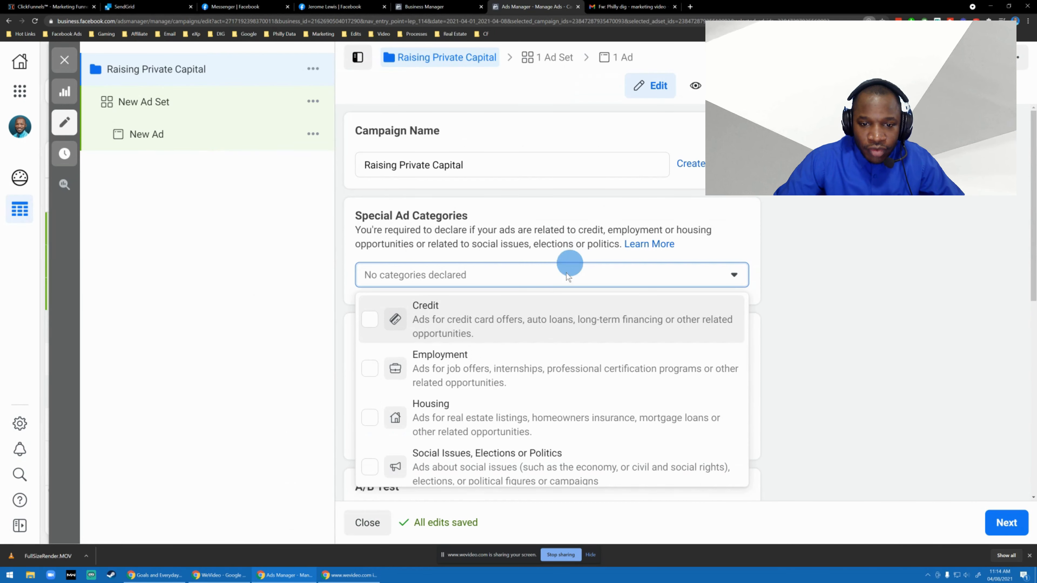
pyautogui.click(842, 257)
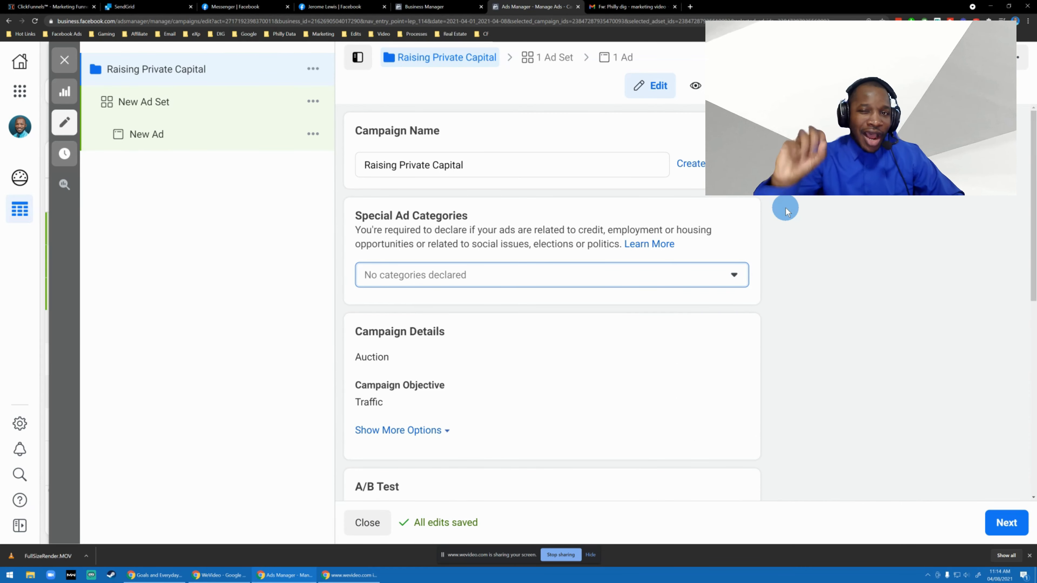
pyautogui.click(718, 282)
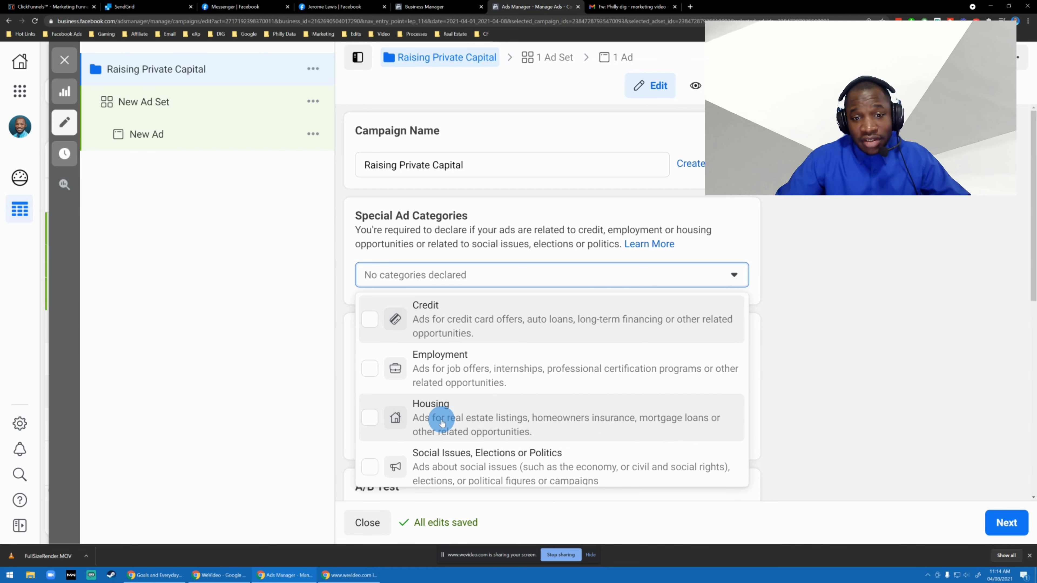
pyautogui.click(854, 254)
pyautogui.click(655, 282)
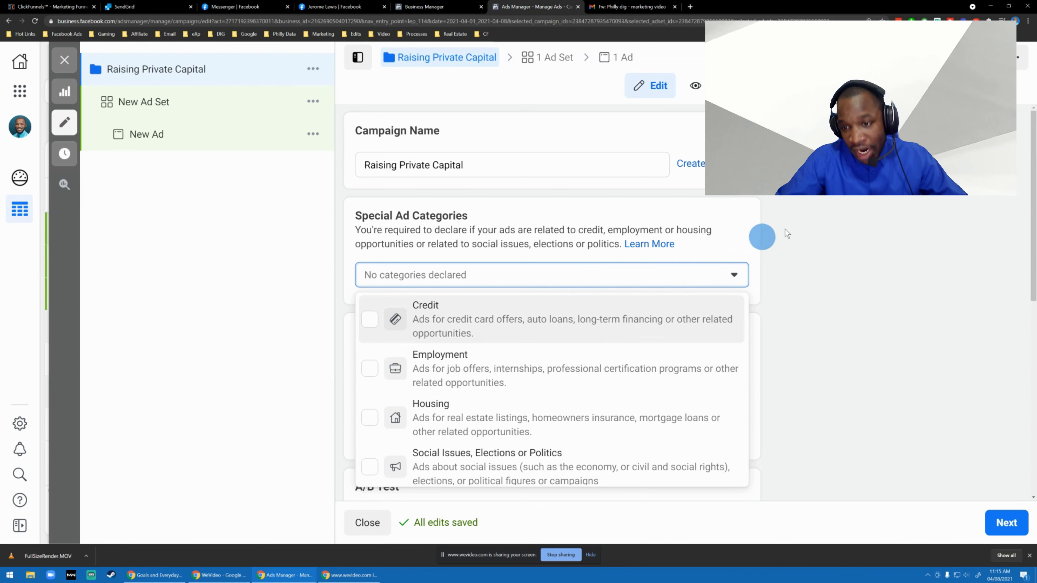
pyautogui.click(485, 170)
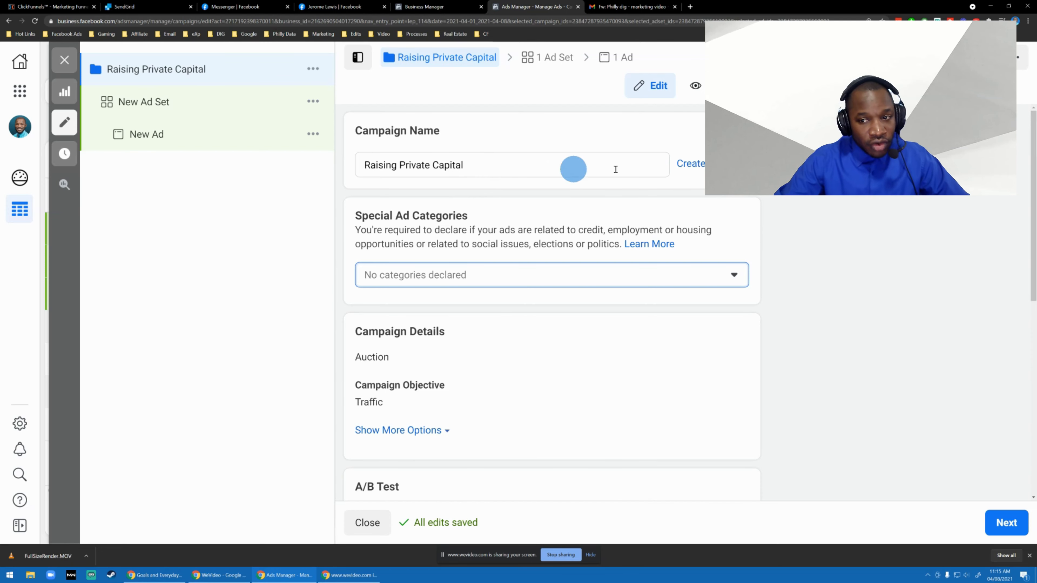
# Look over the campaign's A/B Test and Campaign Budget Optimization sections and continue to the ad set settings.
pyautogui.scroll(-3, 832, 217)
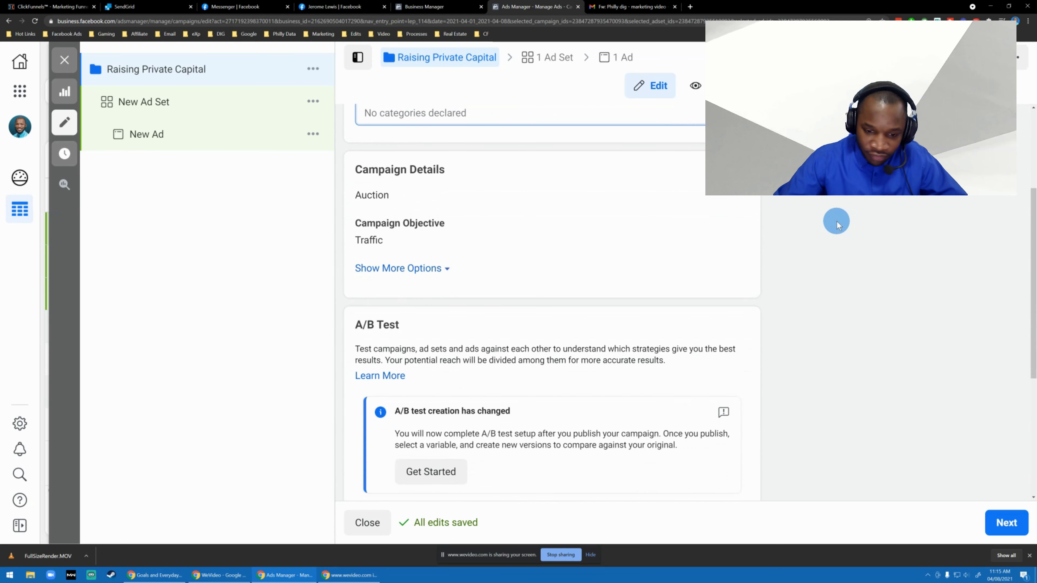
pyautogui.scroll(-2, 813, 216)
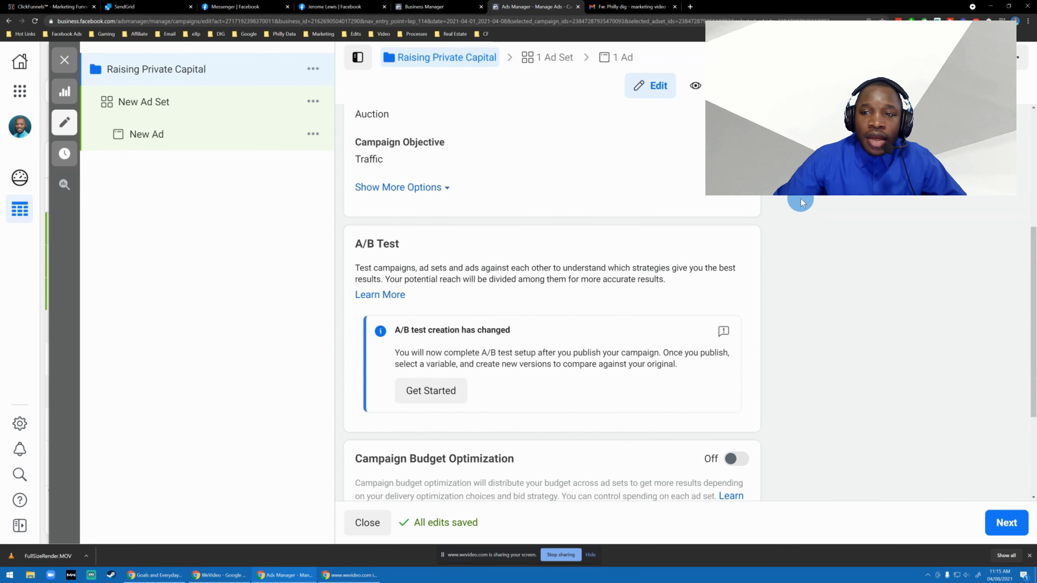
pyautogui.scroll(-2, 764, 232)
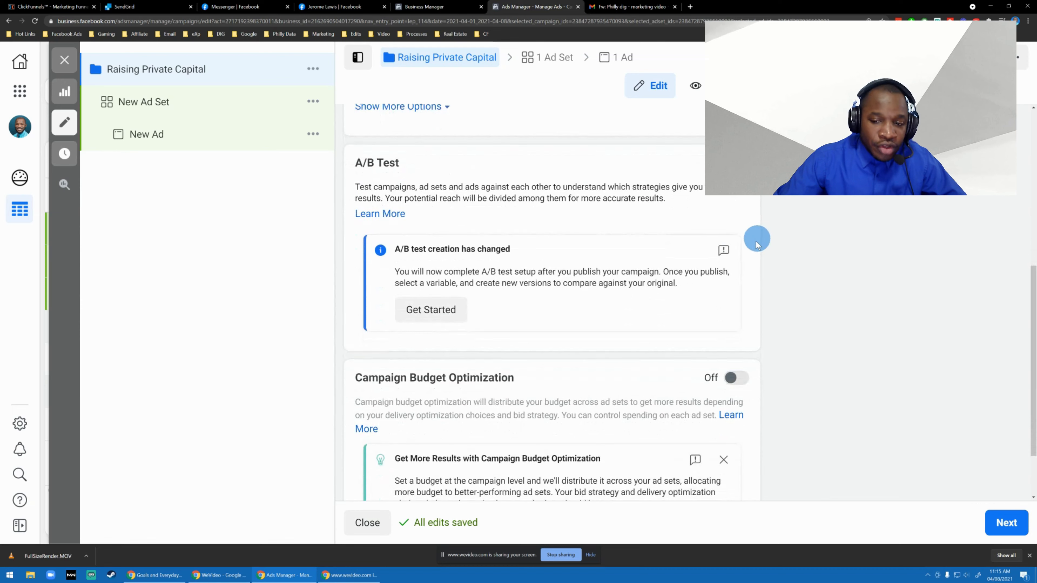
pyautogui.scroll(-2, 815, 248)
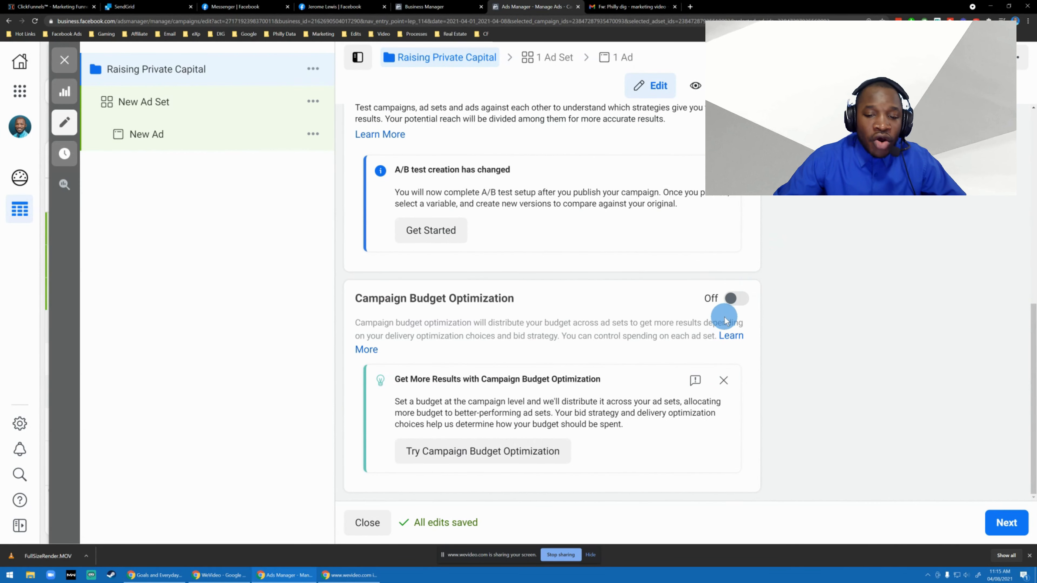
pyautogui.click(1006, 522)
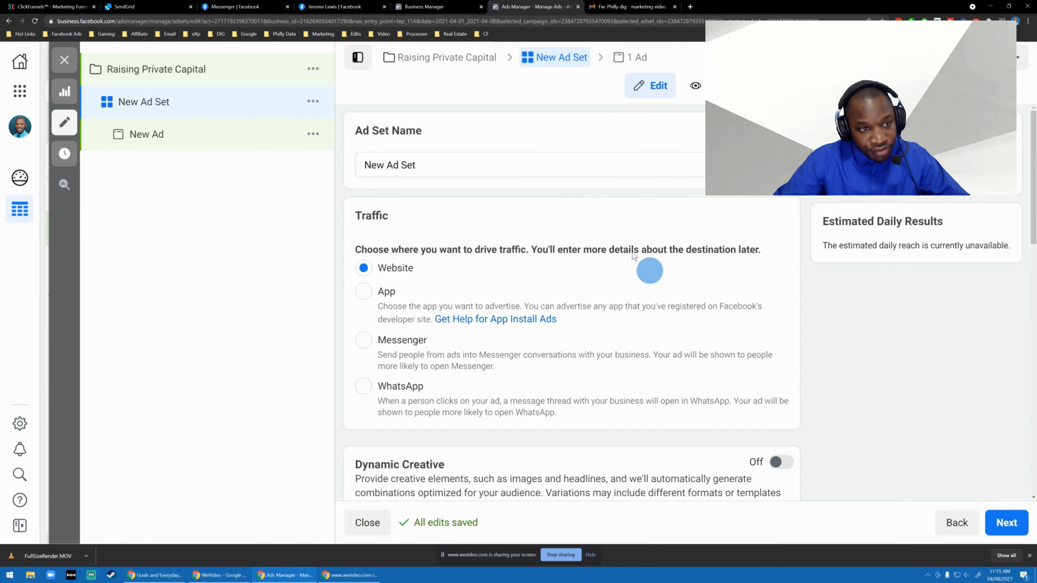
# Rename the new ad set as "Raising Private Capital Adset".
pyautogui.tripleClick(439, 158)
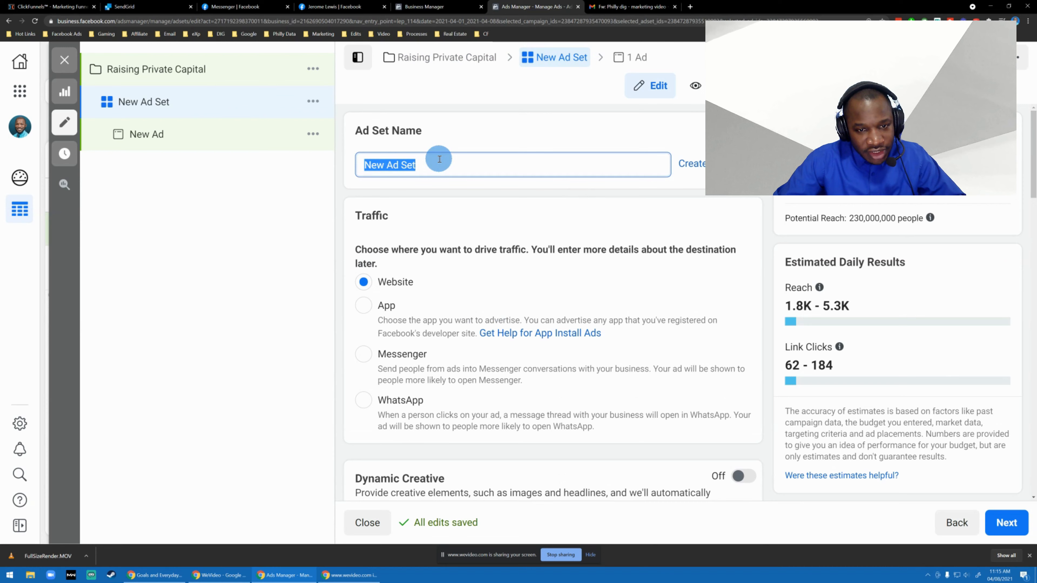
pyautogui.hotkey('ctrl', 'v')
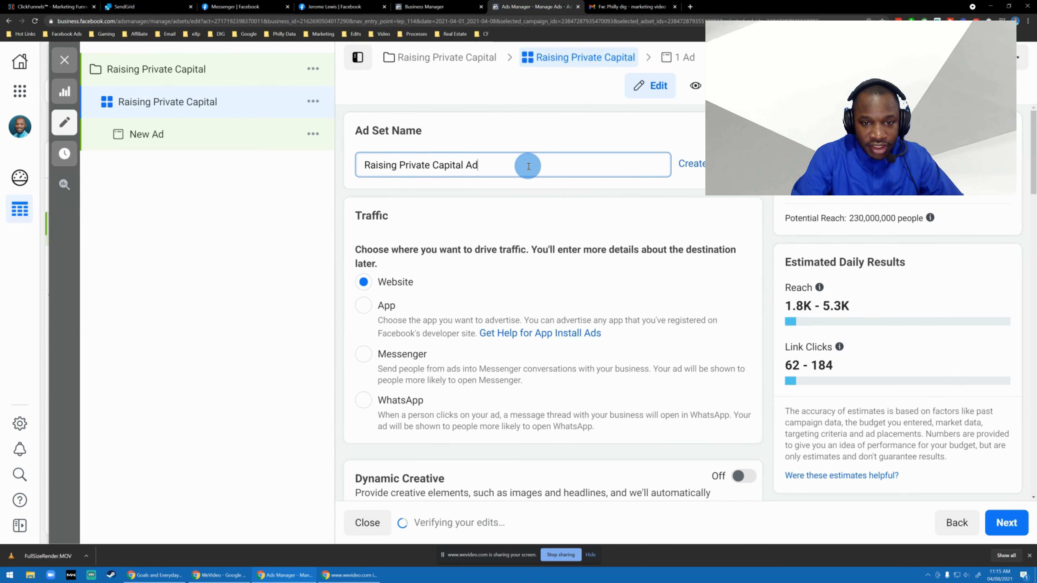
pyautogui.write('Adset')
# Read the ad set's Traffic section, highlighting the instruction about where to drive traffic and examining the destination options.
pyautogui.scroll(-1, 468, 221)
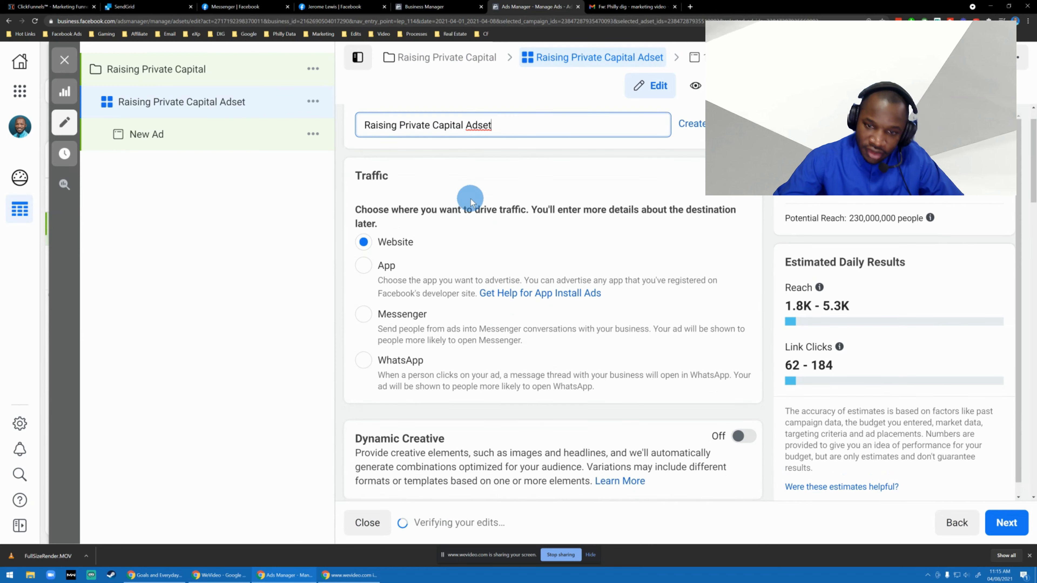
pyautogui.tripleClick(399, 219)
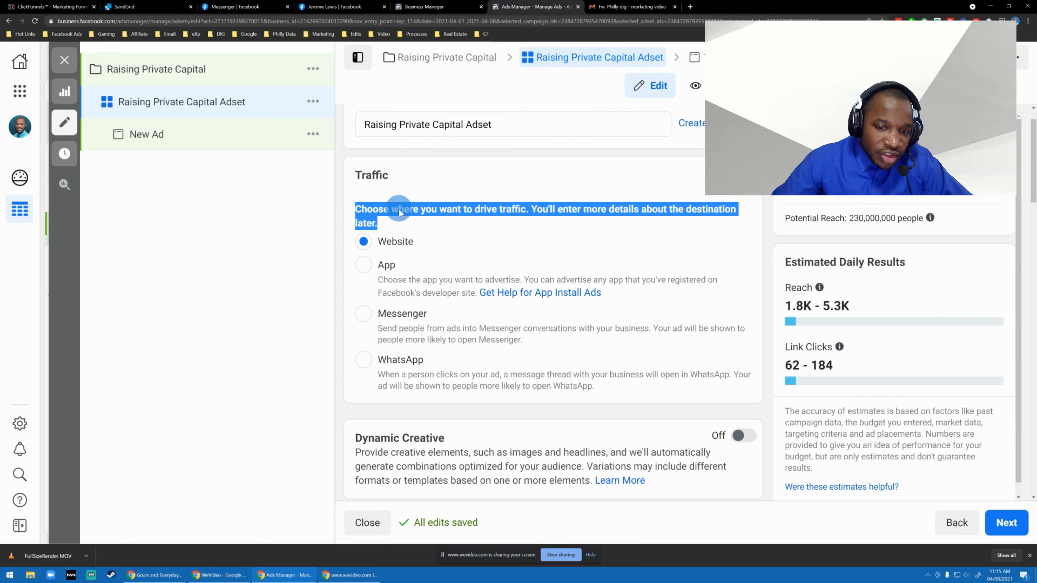
pyautogui.click(398, 227)
pyautogui.tripleClick(419, 218)
pyautogui.scroll(-4, 485, 229)
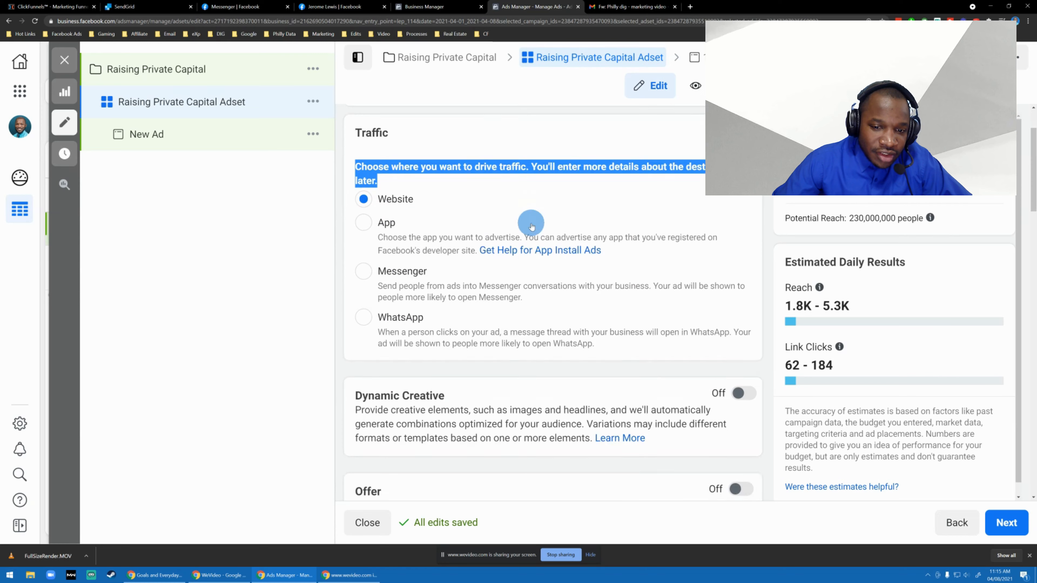
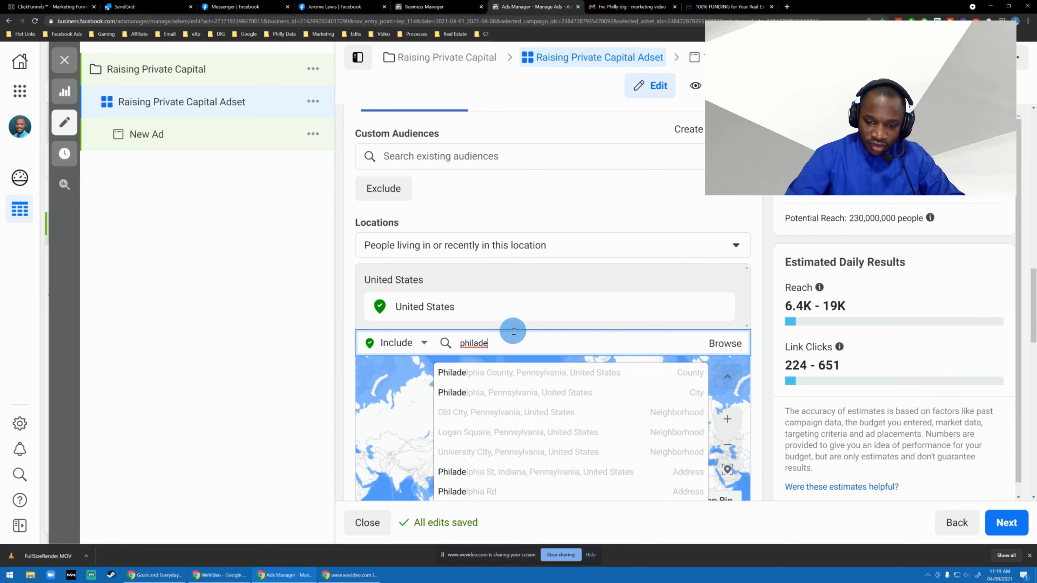
# Search the audience locations for "philadelphia" and target the Philadelphia, DMA® market.
pyautogui.scroll(-3, 529, 376)
pyautogui.scroll(2, 530, 382)
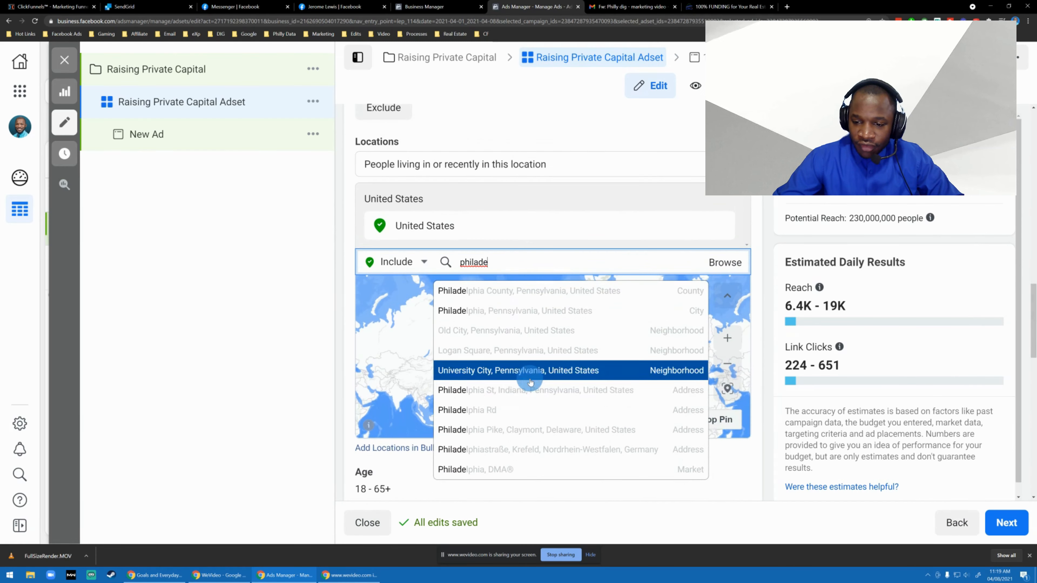
pyautogui.write('phia')
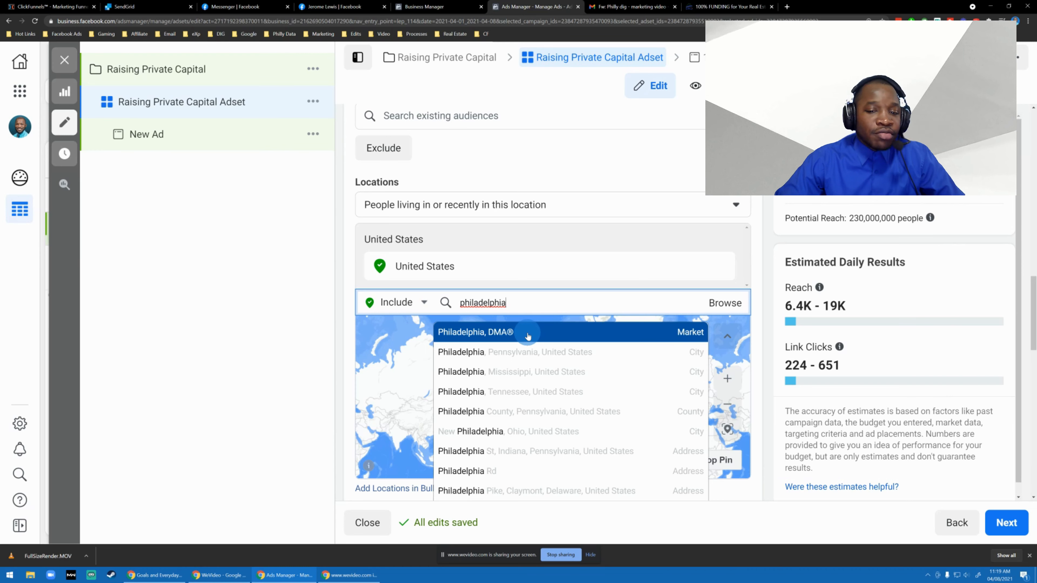
pyautogui.press('Return')
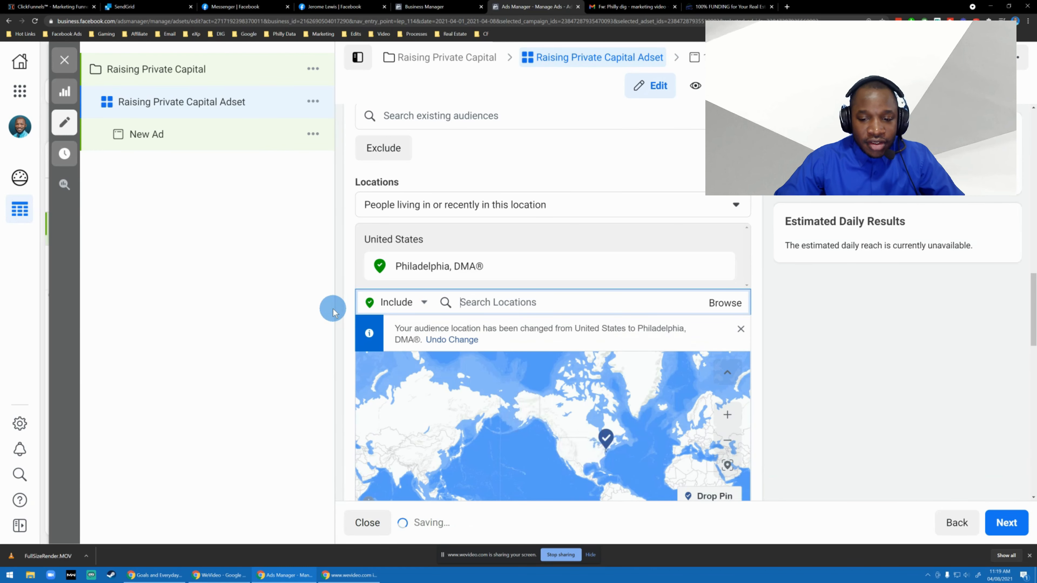
pyautogui.scroll(-3, 383, 357)
pyautogui.scroll(5, 431, 358)
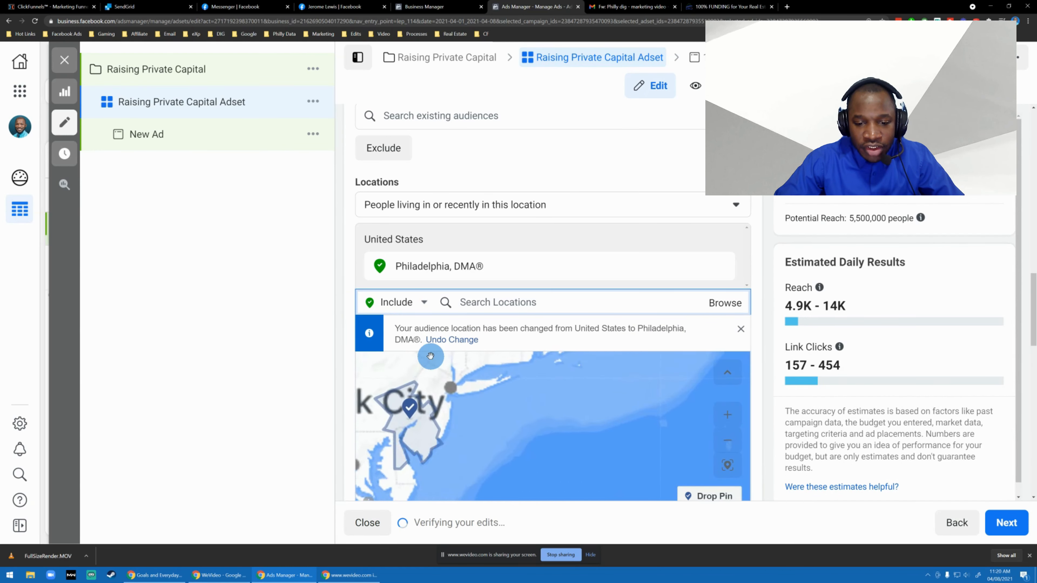
# Examine the area covered by the Philadelphia market on the locations map at different zoom levels.
pyautogui.scroll(-3, 433, 369)
pyautogui.moveTo(294, 389); pyautogui.dragTo(368, 407)
pyautogui.click(270, 391)
pyautogui.moveTo(421, 440); pyautogui.dragTo(562, 421)
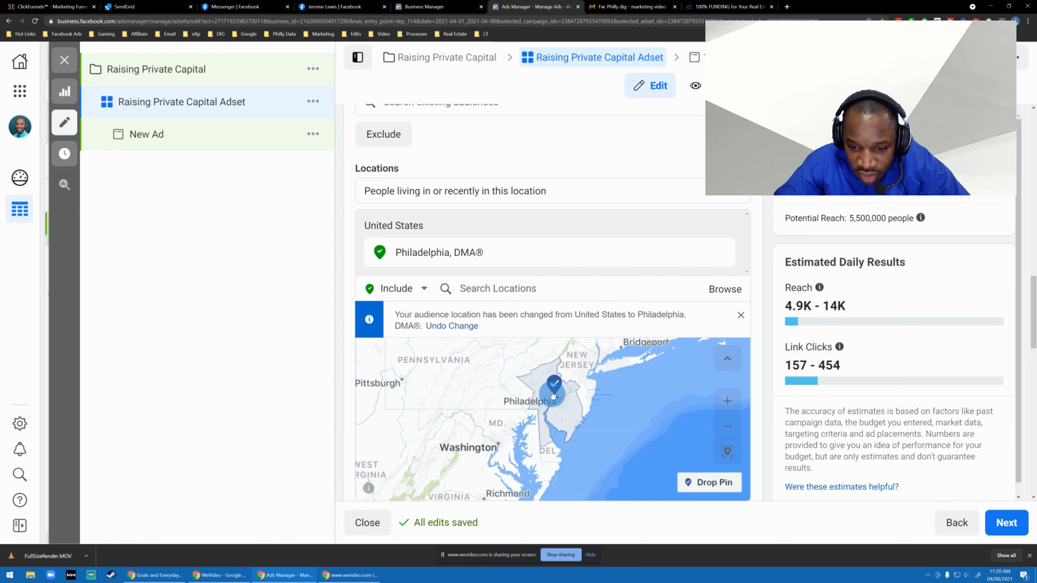
pyautogui.scroll(3, 546, 409)
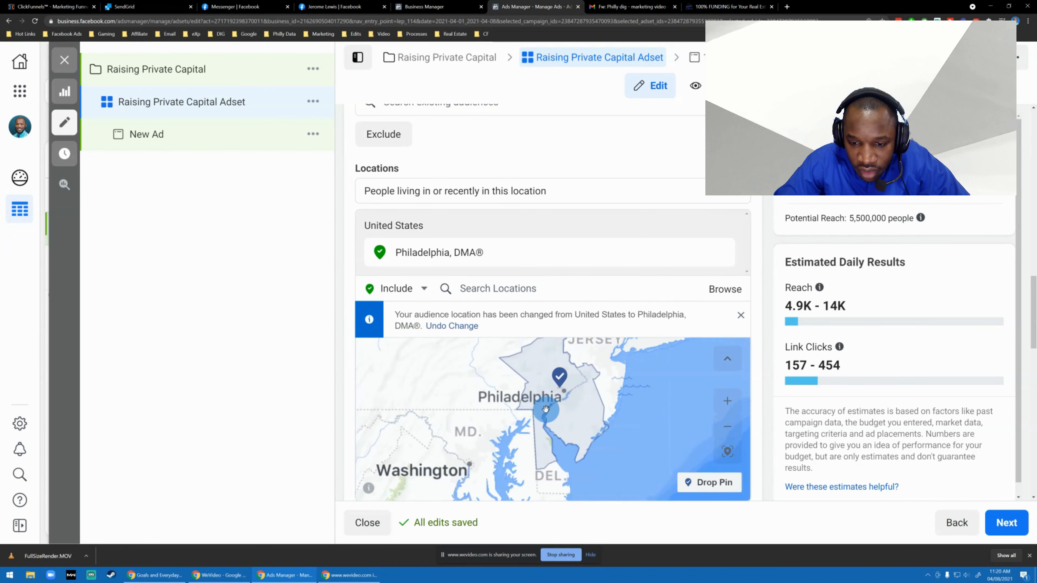
pyautogui.scroll(-3, 556, 380)
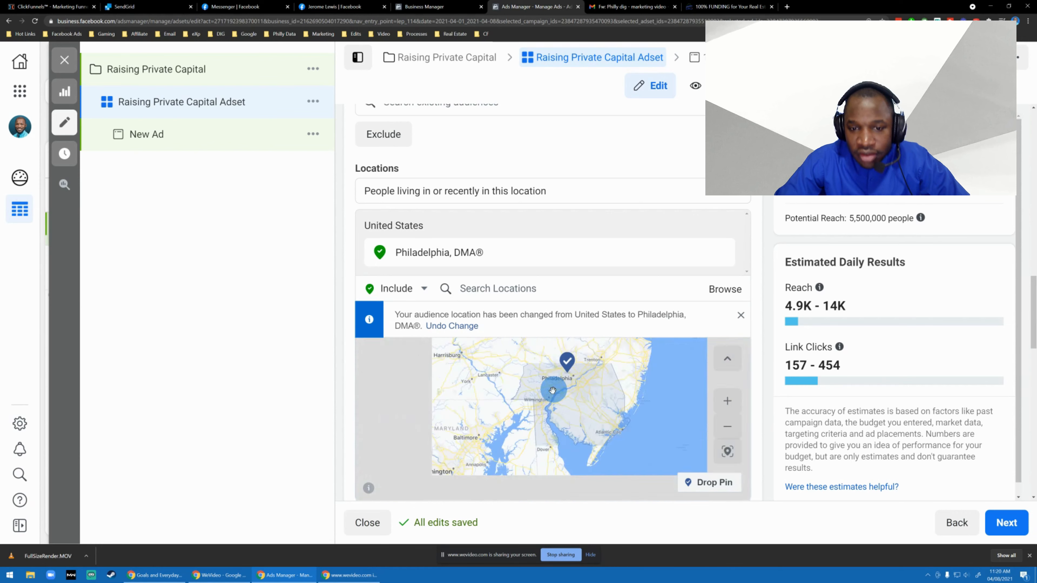
pyautogui.scroll(3, 463, 364)
pyautogui.scroll(-1, 756, 327)
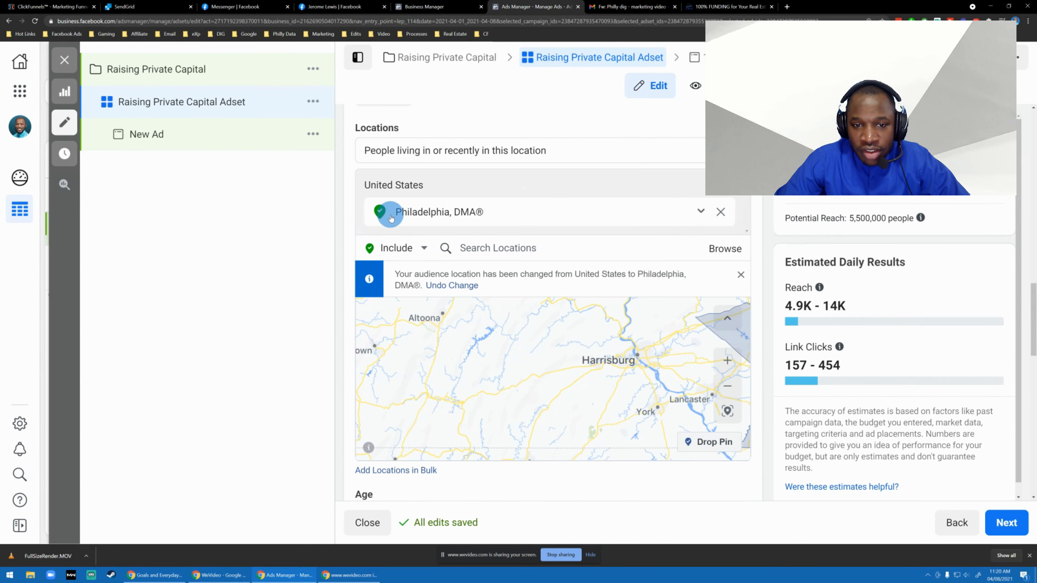
pyautogui.scroll(2, 429, 204)
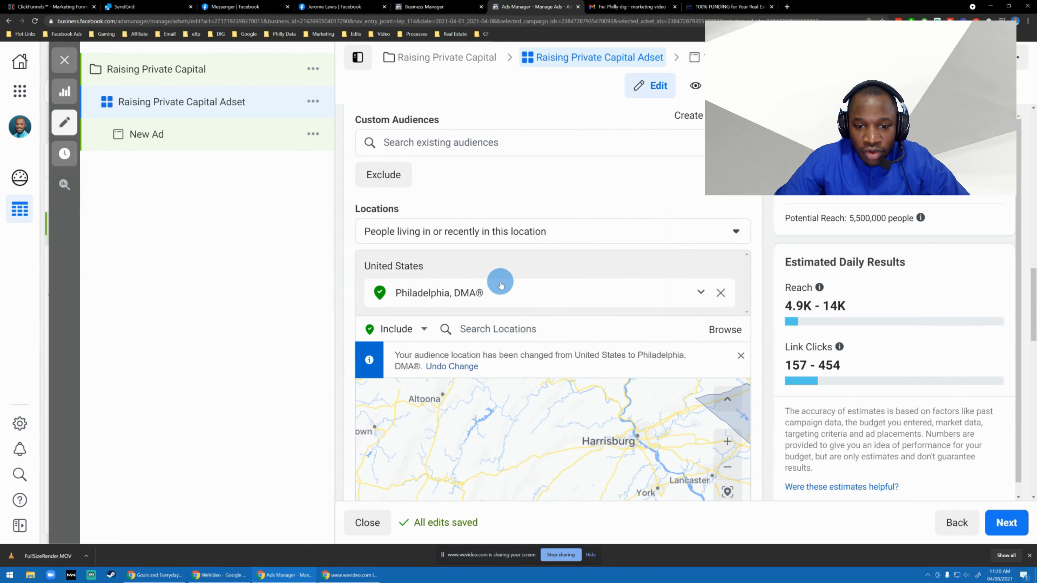
pyautogui.scroll(-2, 515, 229)
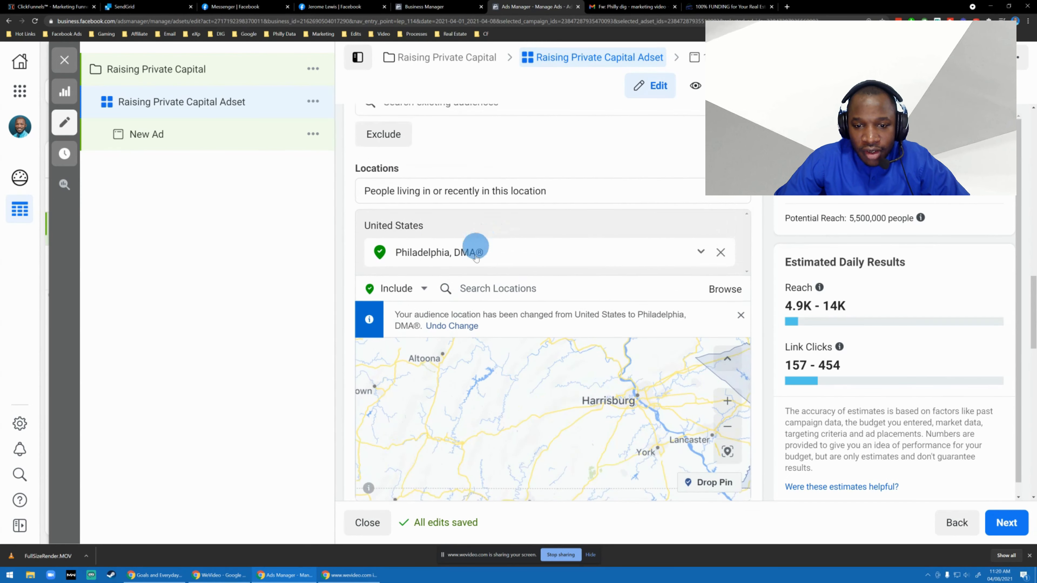
pyautogui.scroll(-1, 520, 281)
pyautogui.click(491, 248)
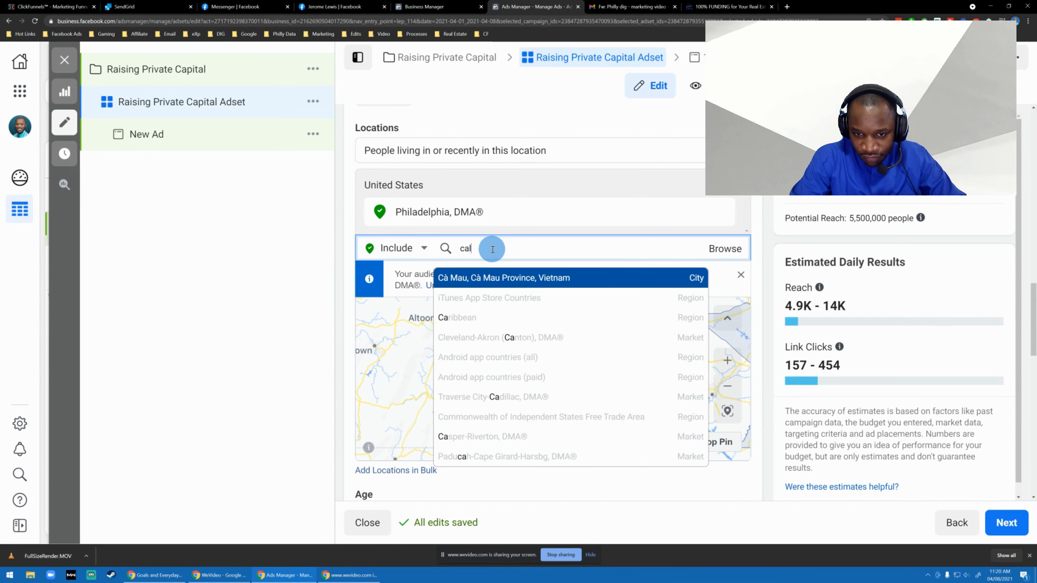
pyautogui.write('calif')
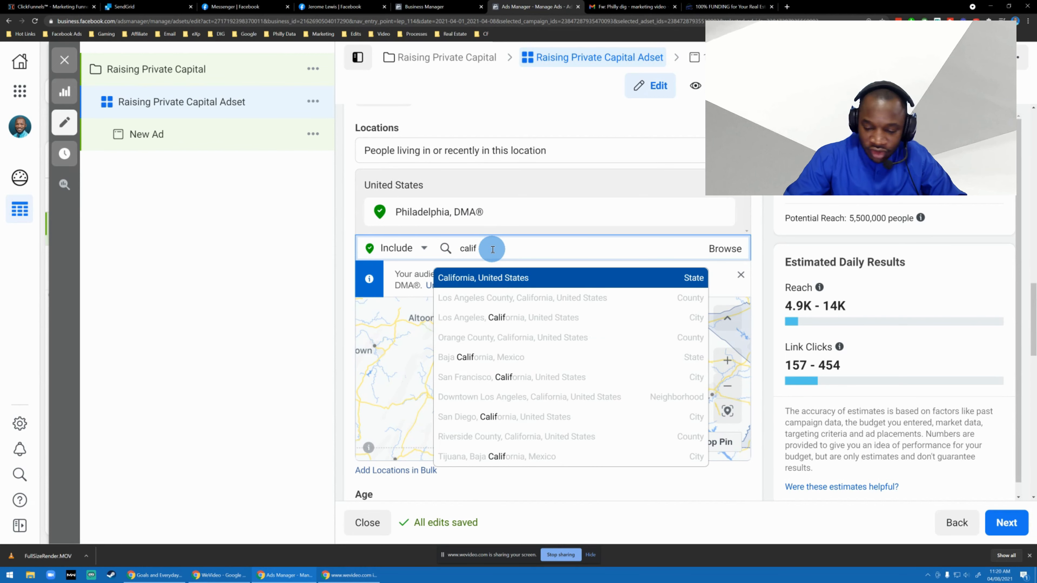
pyautogui.press('Return')
# Replace the Philadelphia market with the United States as the audience location and check the potential reach.
pyautogui.scroll(1, 494, 224)
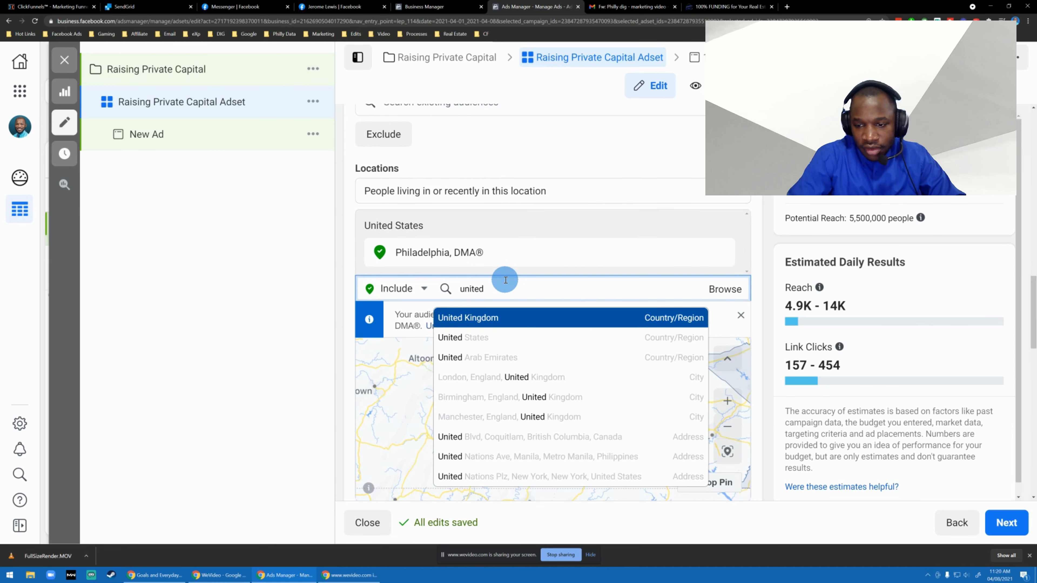
pyautogui.click(498, 337)
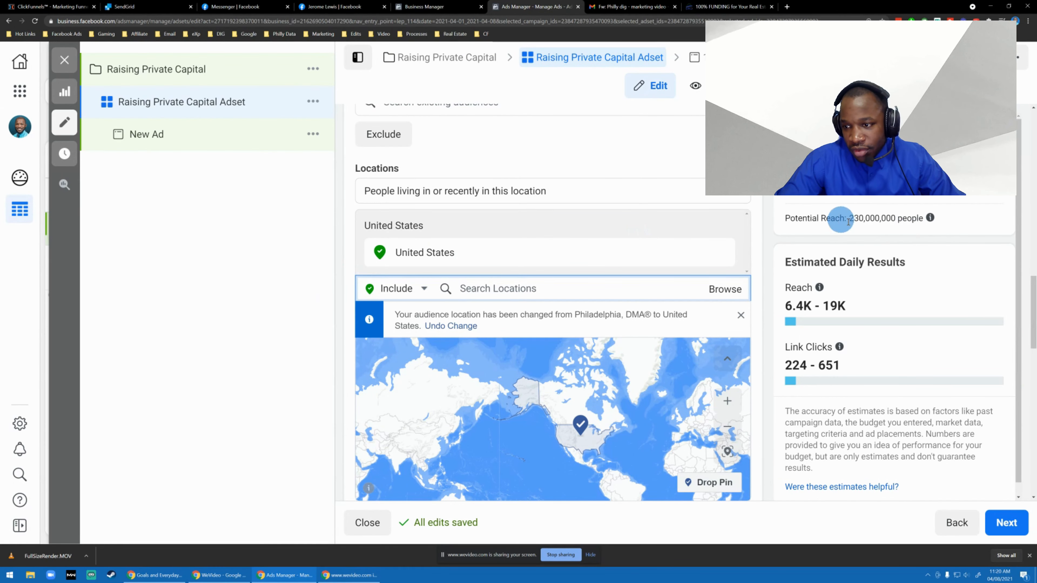
pyautogui.click(857, 219)
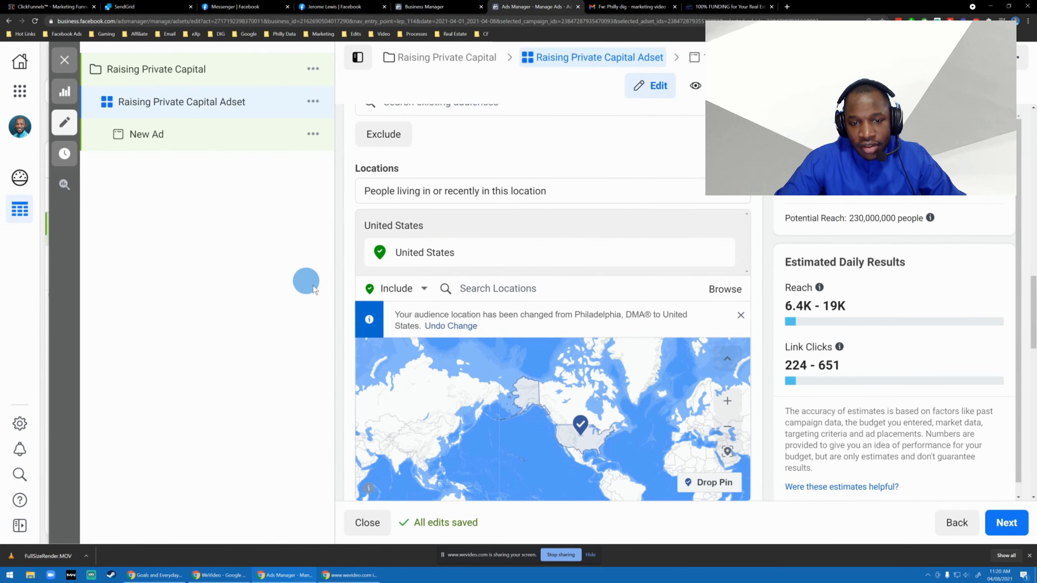
# Look over the audience settings and open the area inclusion choices for the United States location.
pyautogui.scroll(-3, 483, 251)
pyautogui.scroll(3, 526, 271)
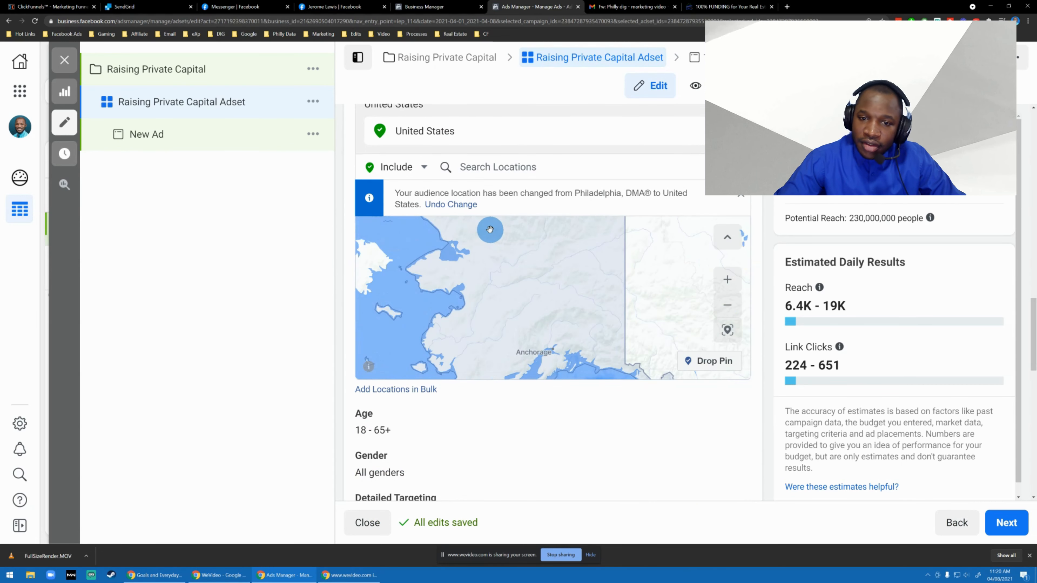
pyautogui.scroll(-2, 488, 261)
pyautogui.scroll(-2, 511, 438)
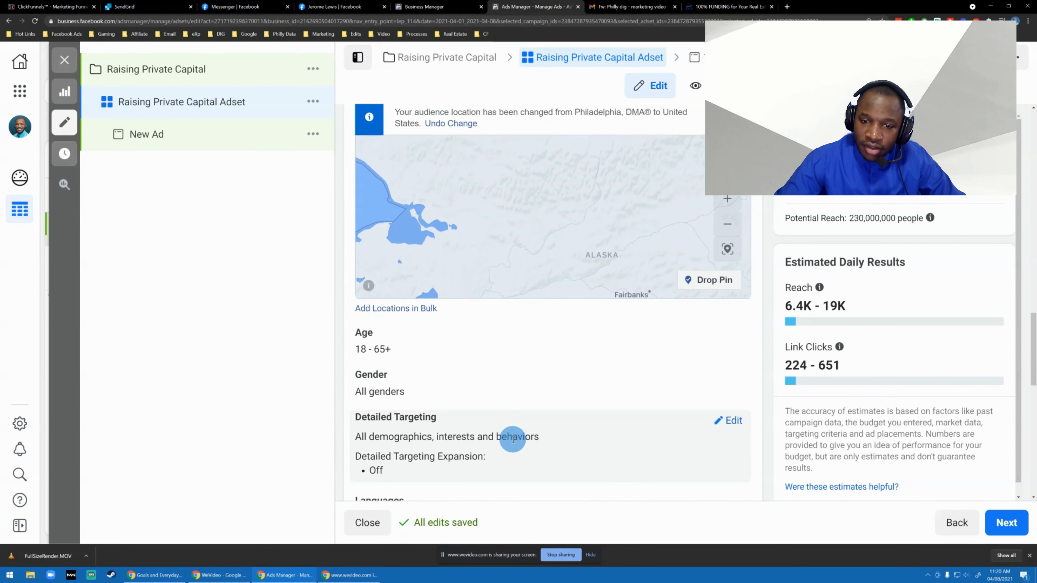
pyautogui.scroll(4, 513, 438)
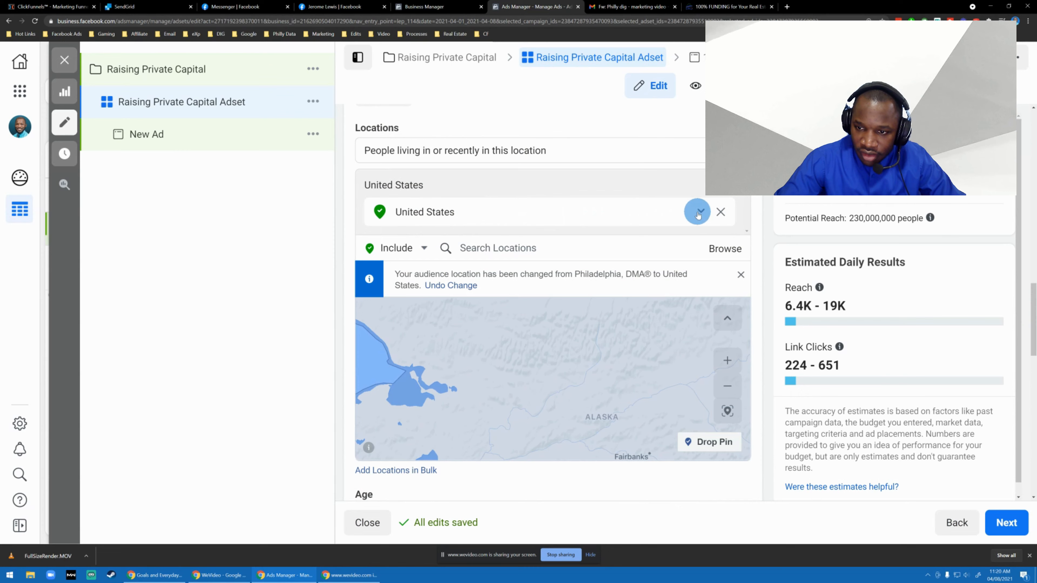
pyautogui.click(698, 213)
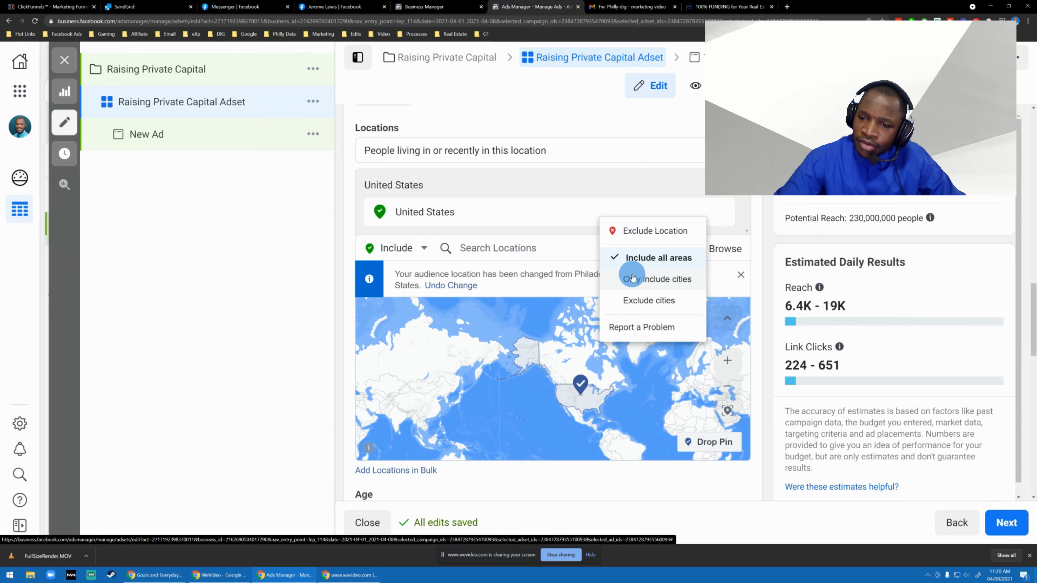
# Search the audience locations for "philadelphia dma".
pyautogui.click(475, 247)
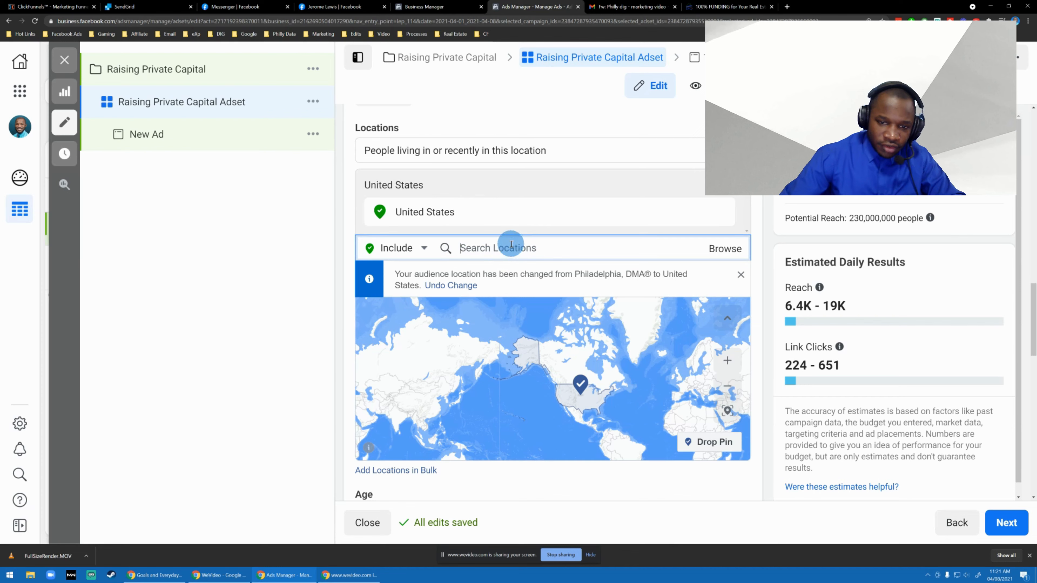
pyautogui.write('phi')
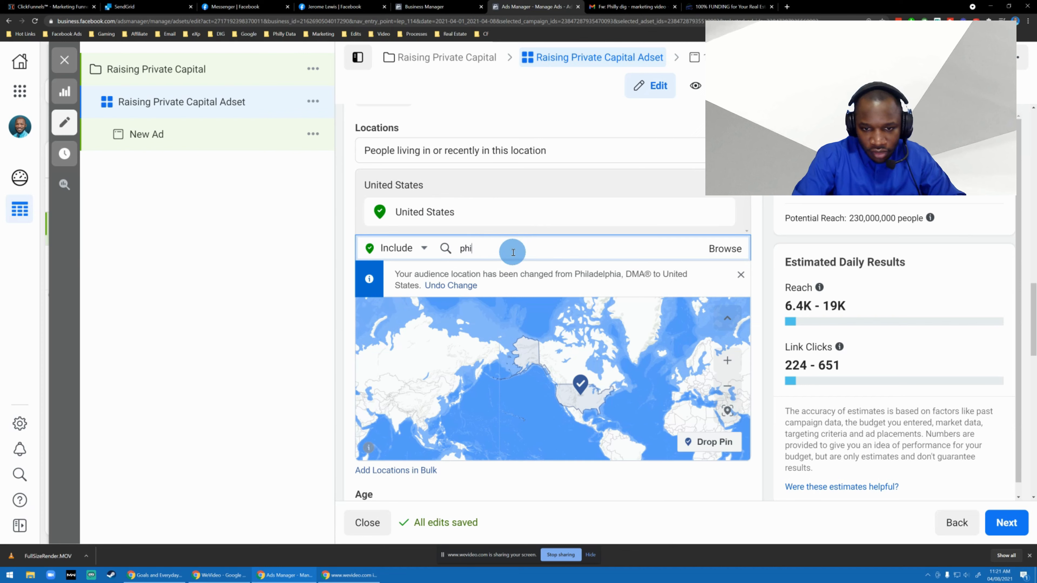
pyautogui.write('l')
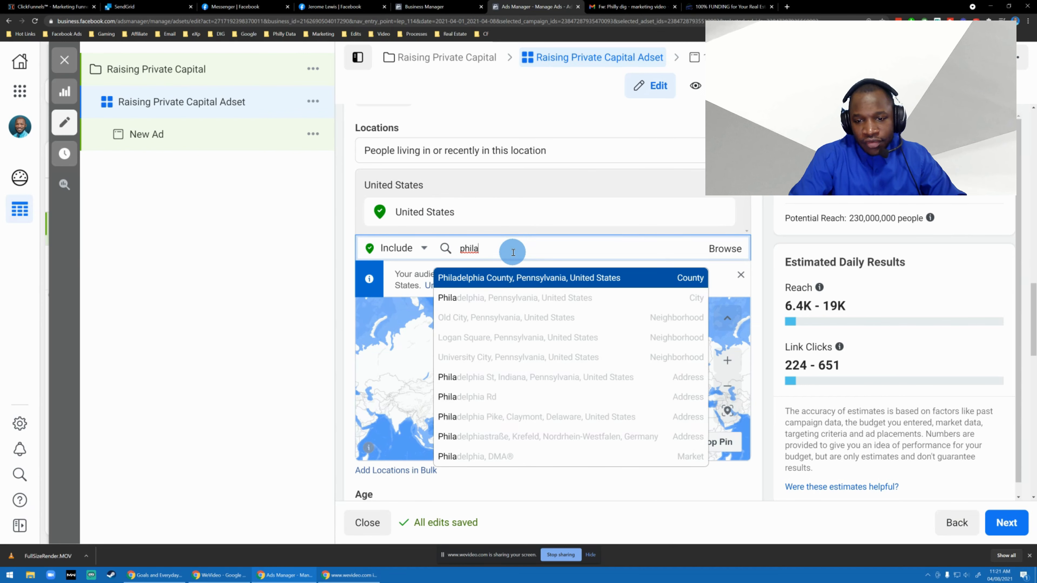
pyautogui.write('a')
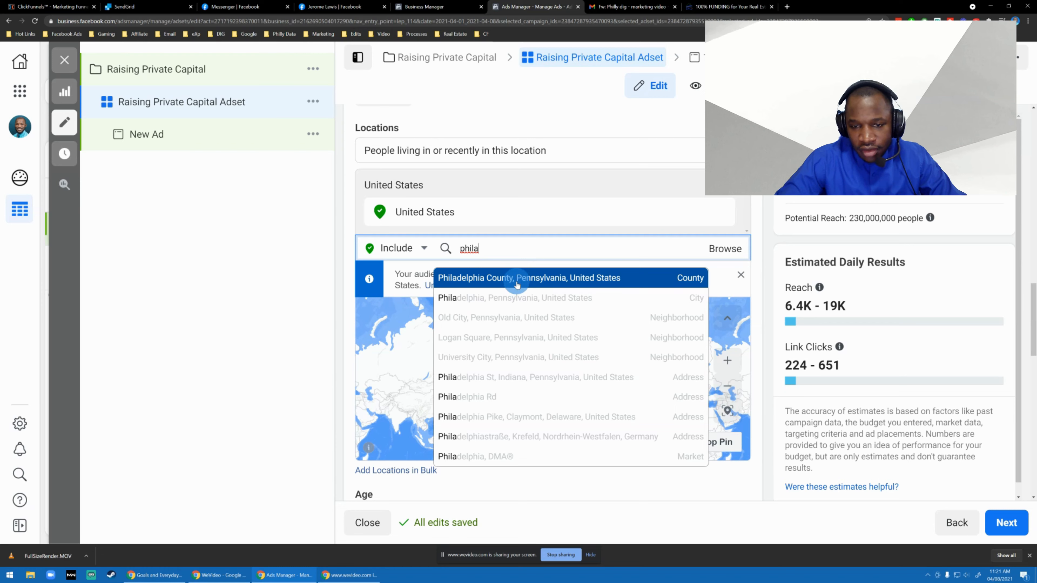
pyautogui.write('delphia ')
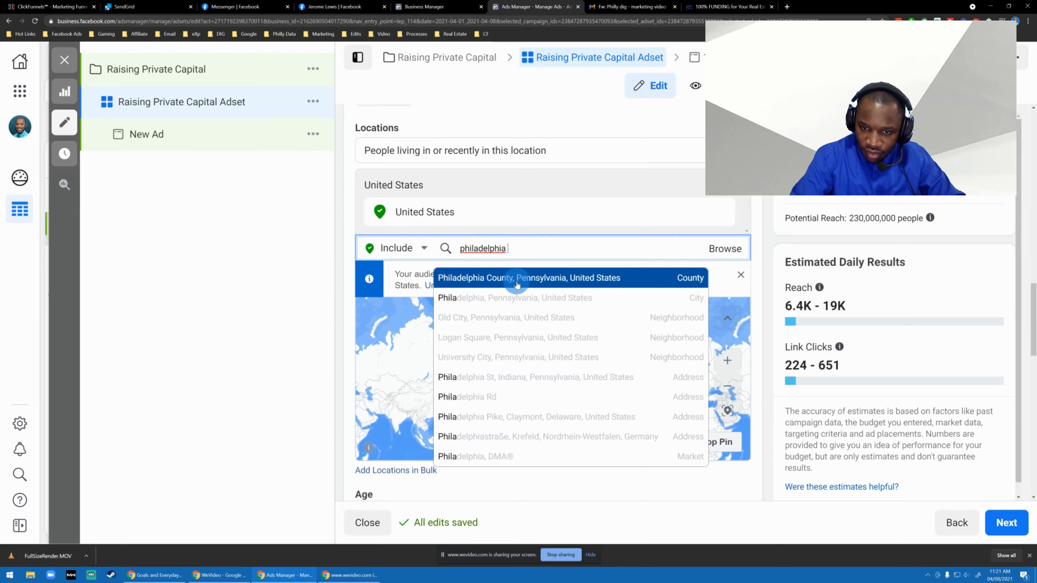
pyautogui.write('dma')
pyautogui.click(516, 281)
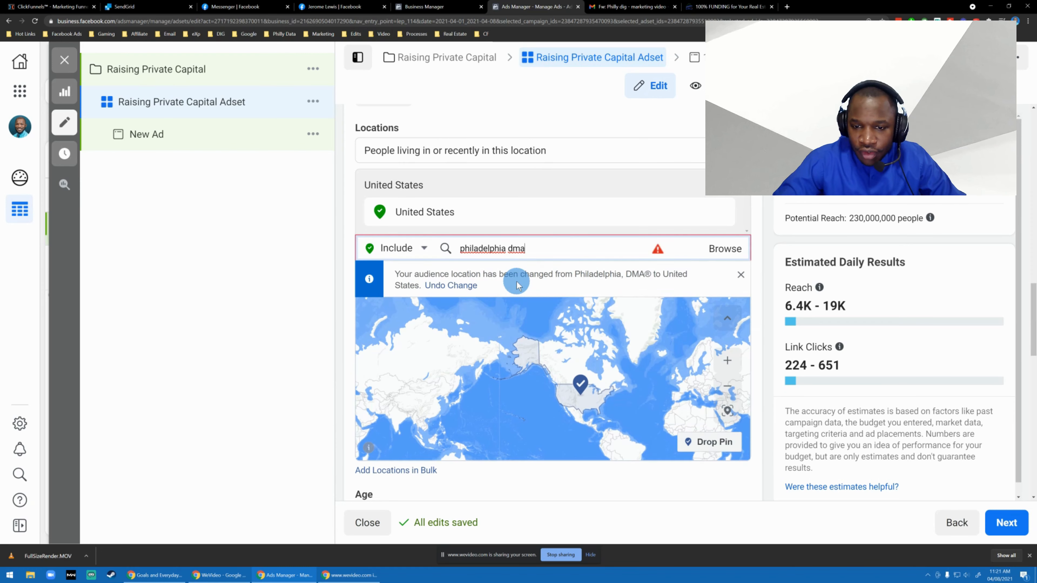
# Shorten the location search to "philadelphia" and set the Philadelphia, DMA® market as the audience location.
pyautogui.tripleClick(532, 251)
pyautogui.doubleClick(548, 244)
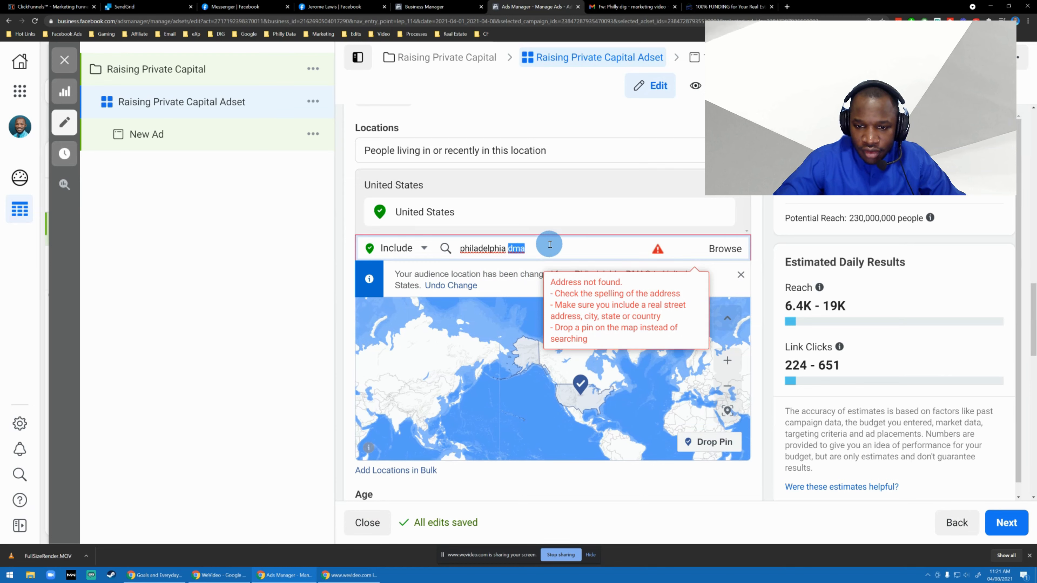
pyautogui.press('BackSpace')
pyautogui.press('BackSpace')
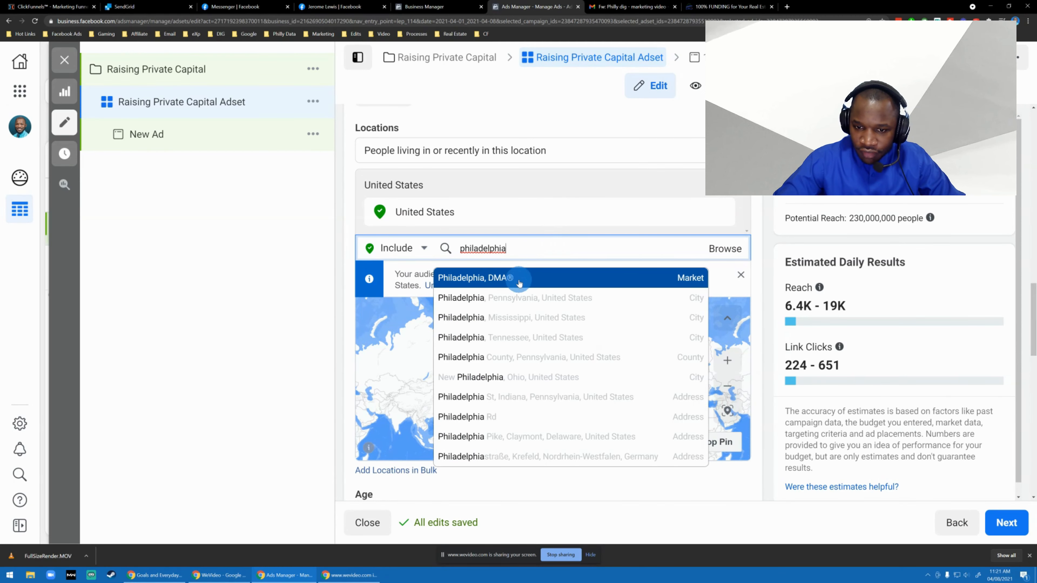
pyautogui.click(519, 282)
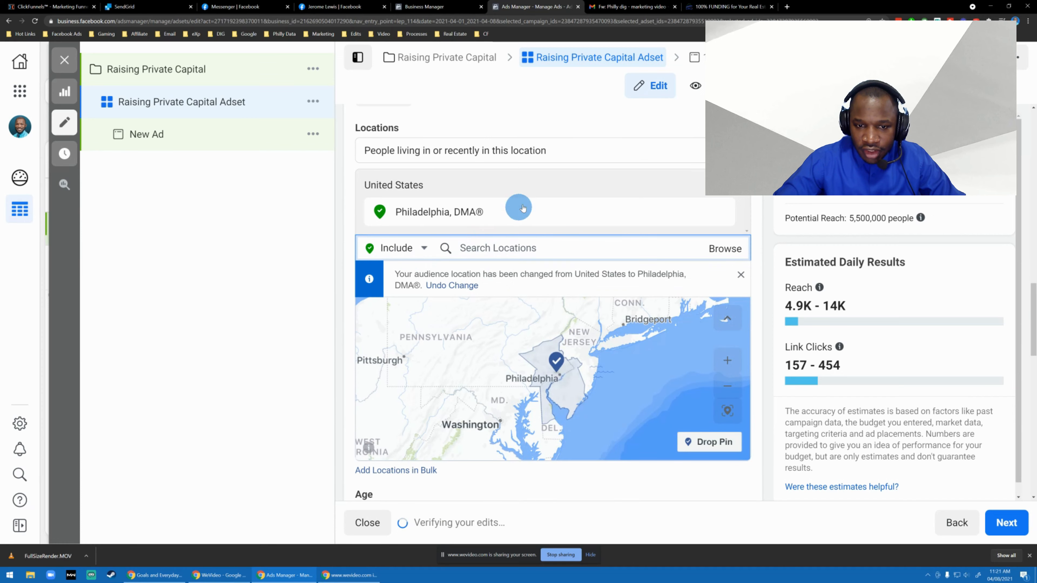
# Review the audience section from custom audiences to detailed targeting and check the Philadelphia location's entry.
pyautogui.scroll(7, 670, 190)
pyautogui.scroll(-6, 657, 210)
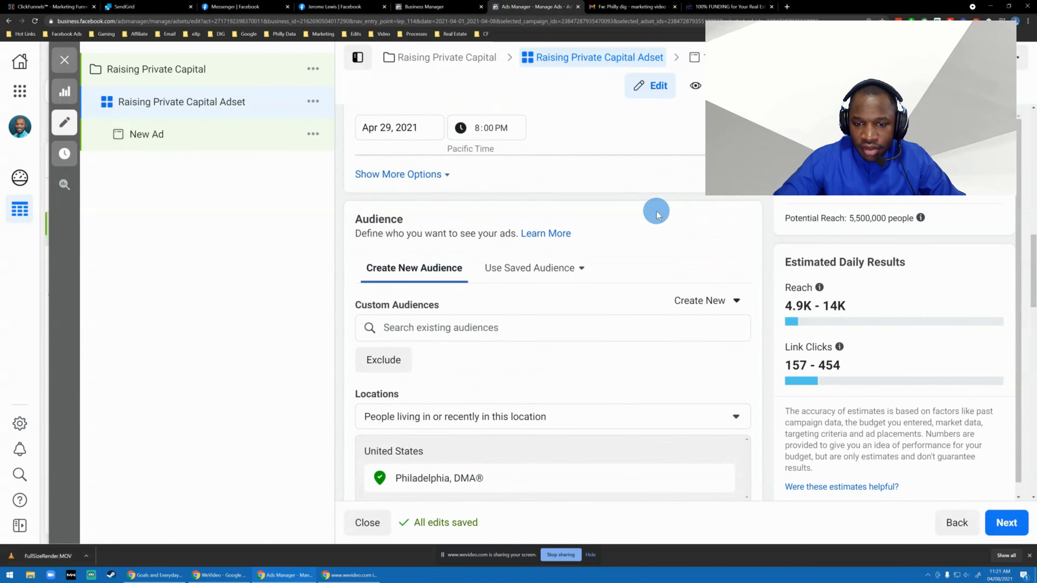
pyautogui.scroll(-5, 653, 254)
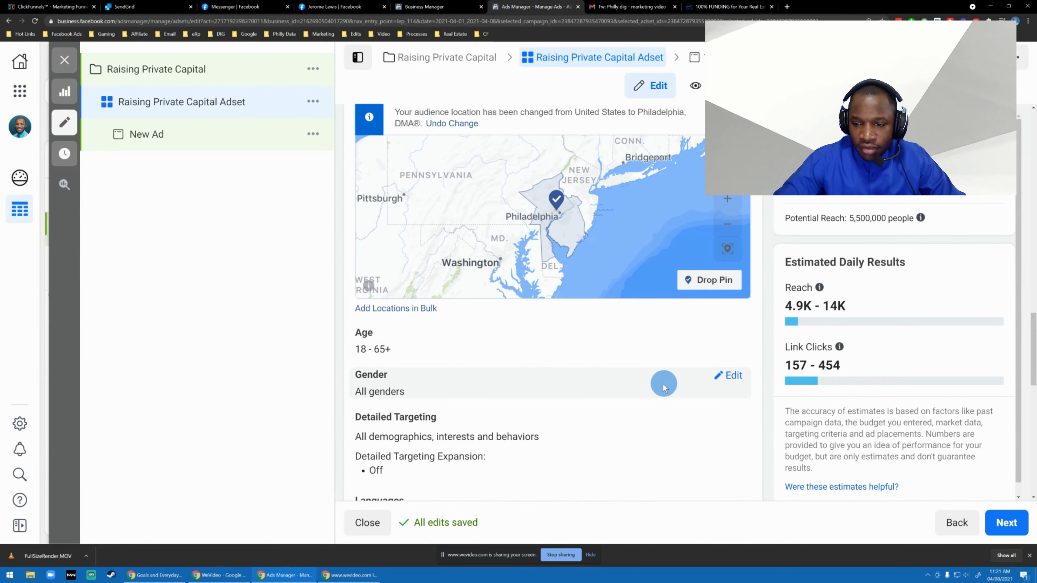
pyautogui.scroll(1, 661, 387)
pyautogui.scroll(6, 662, 387)
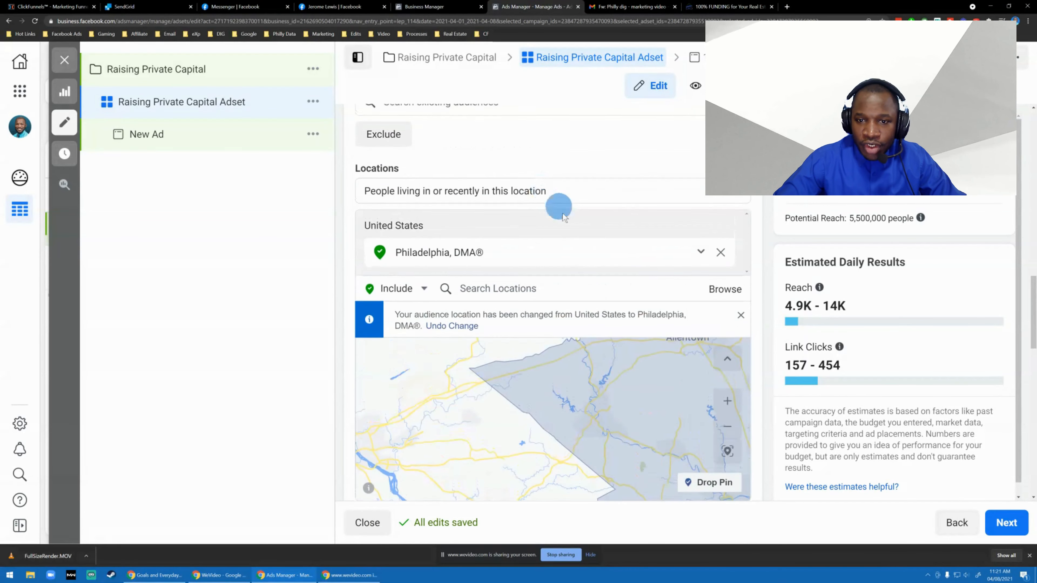
pyautogui.scroll(-1, 509, 318)
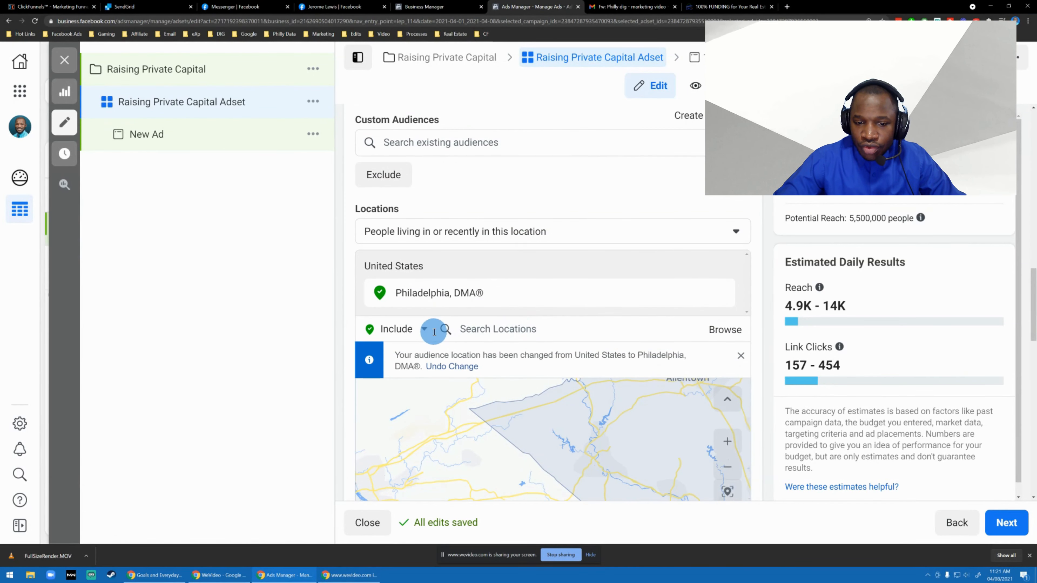
pyautogui.moveTo(497, 294)
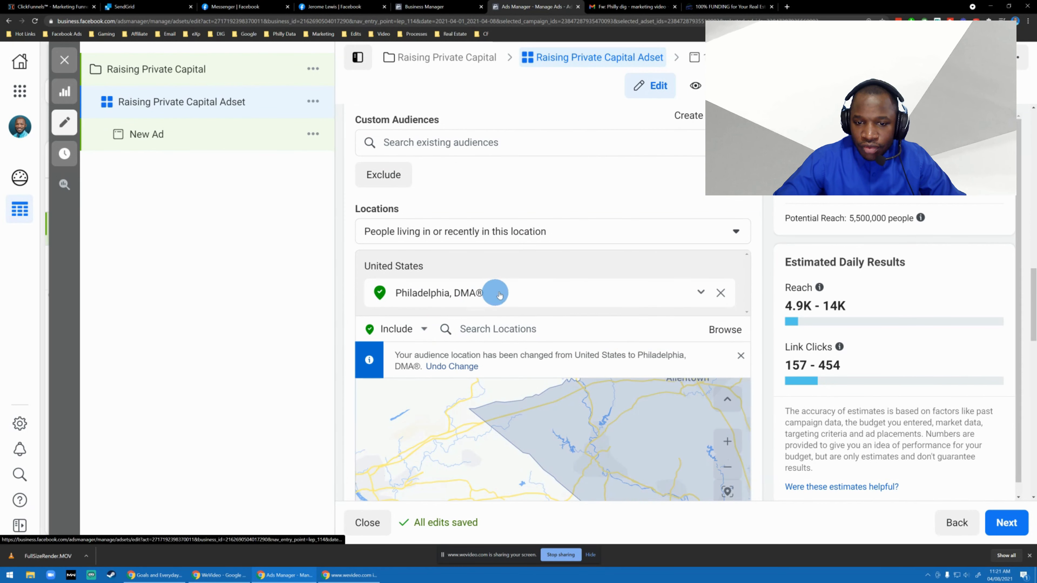
pyautogui.click(706, 296)
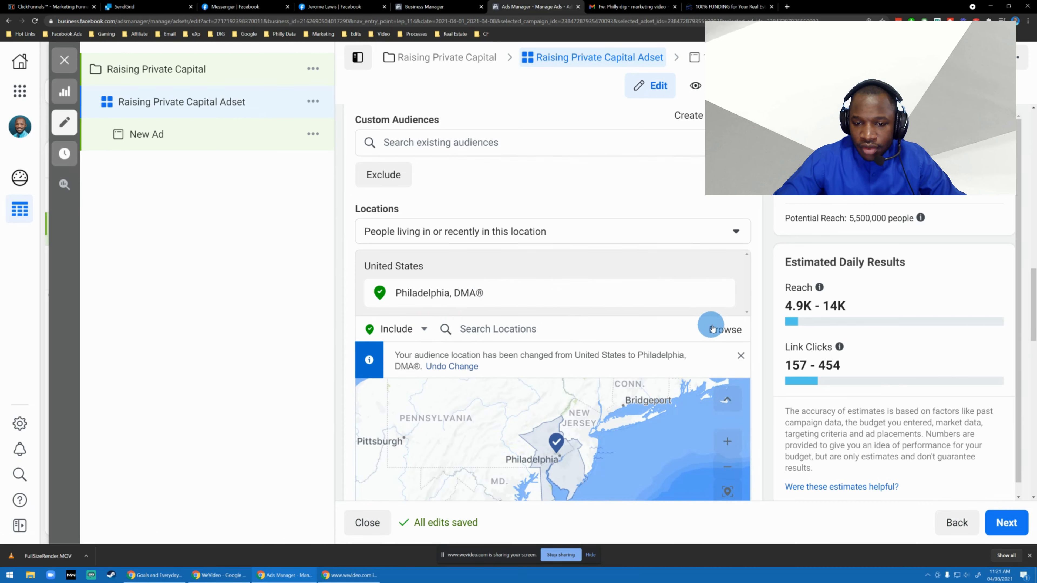
# Search the audience locations for "united" and set the United States as the audience location.
pyautogui.click(626, 333)
pyautogui.write('united')
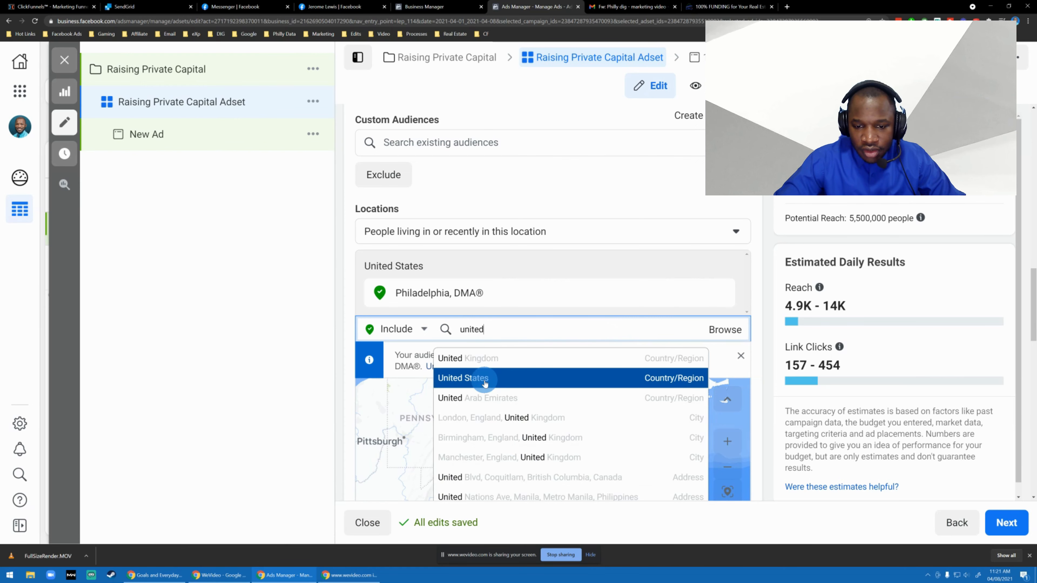
pyautogui.click(484, 379)
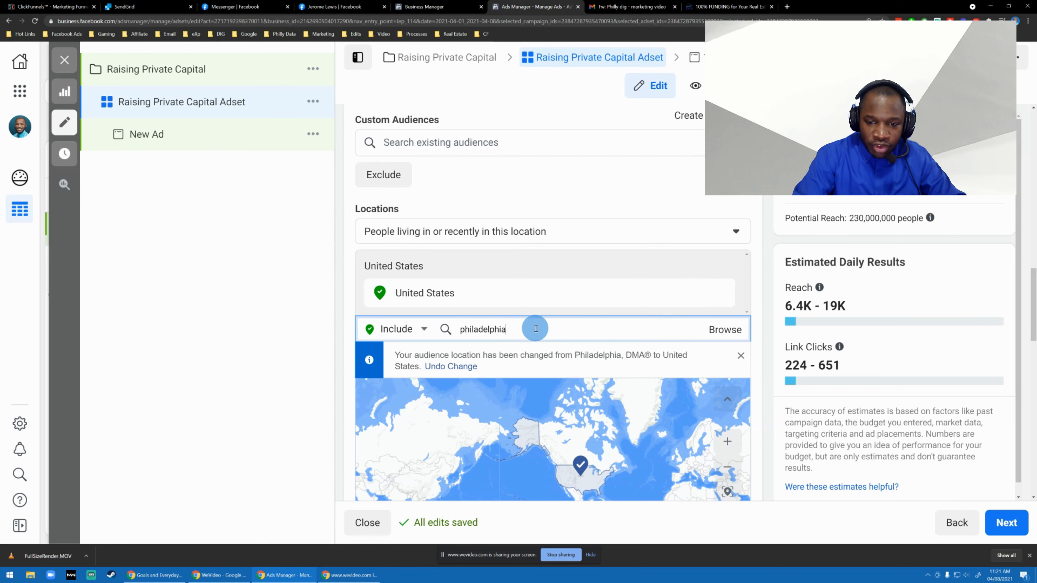
# Change the audience location to the Philadelphia, DMA® market and add the state of New Jersey as a second location.
pyautogui.click(482, 359)
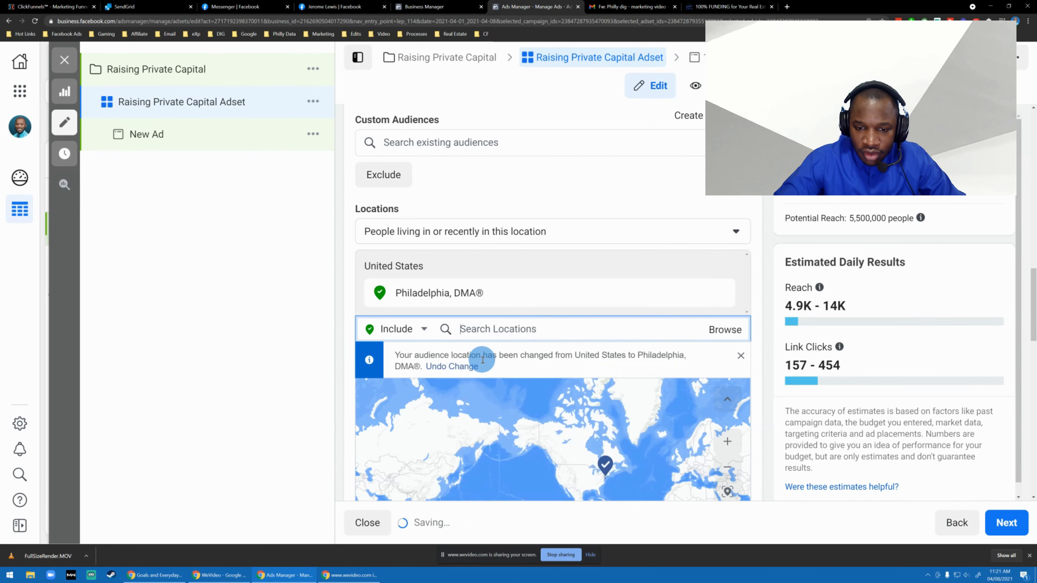
pyautogui.write('new')
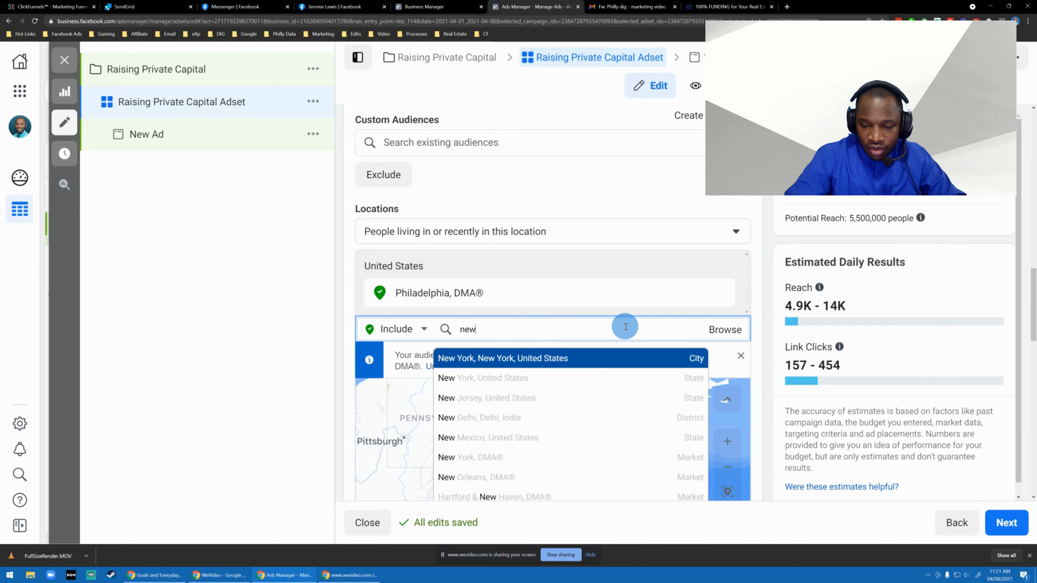
pyautogui.click(516, 396)
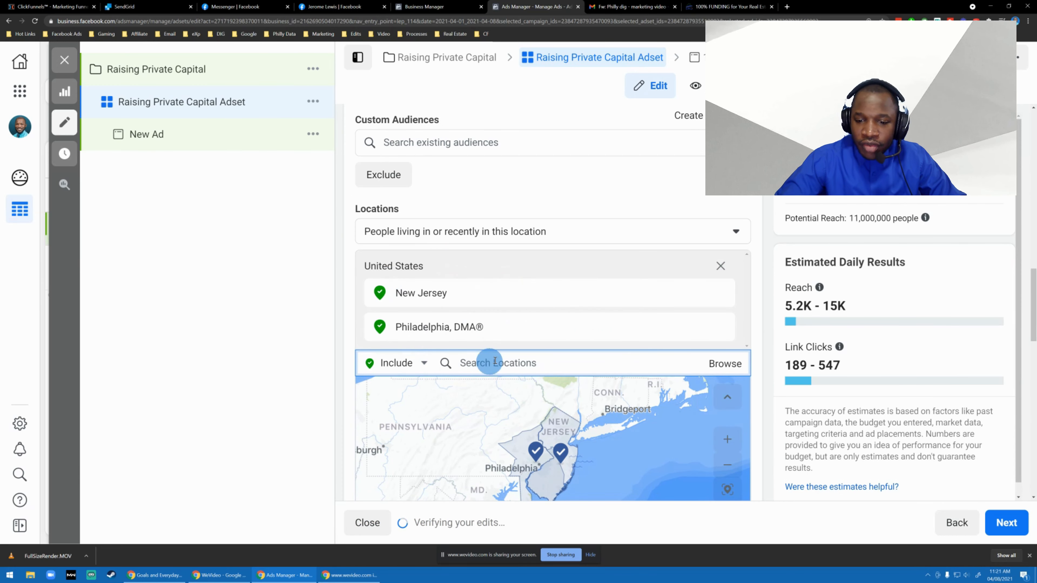
# Search the audience locations for "united state" and set the whole United States as the audience location.
pyautogui.scroll(-3, 352, 213)
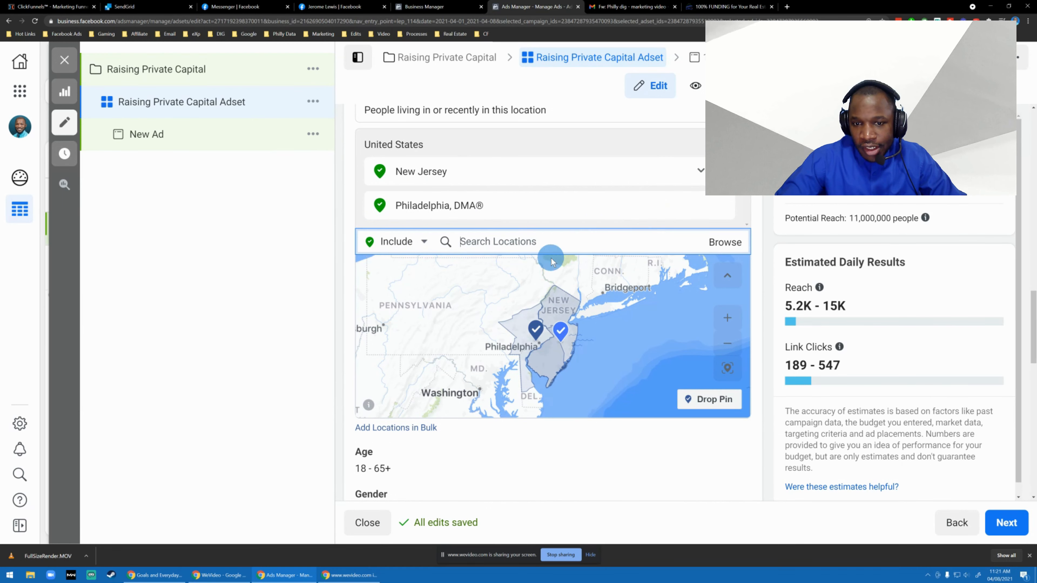
pyautogui.write('uni')
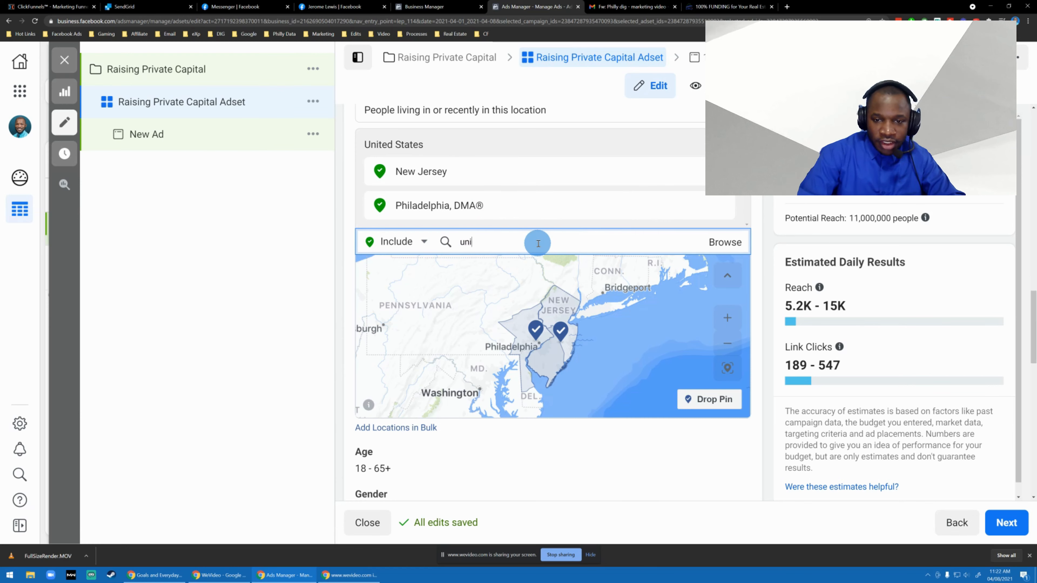
pyautogui.write('ted state')
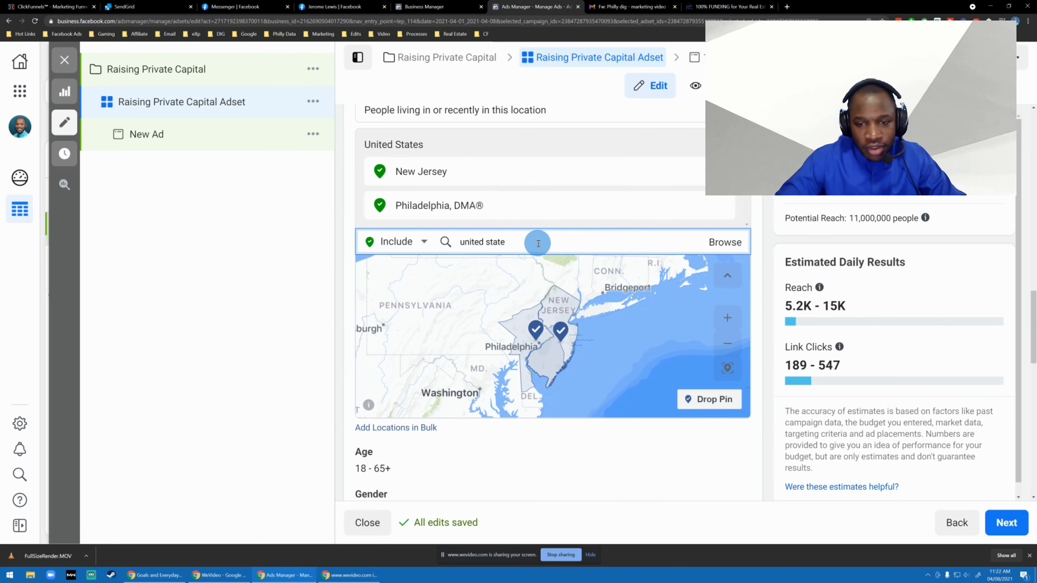
pyautogui.click(513, 277)
# Open the ad set's detailed targeting for editing and browse its Demographics categories.
pyautogui.scroll(-5, 530, 286)
pyautogui.scroll(-2, 547, 294)
pyautogui.scroll(2, 488, 239)
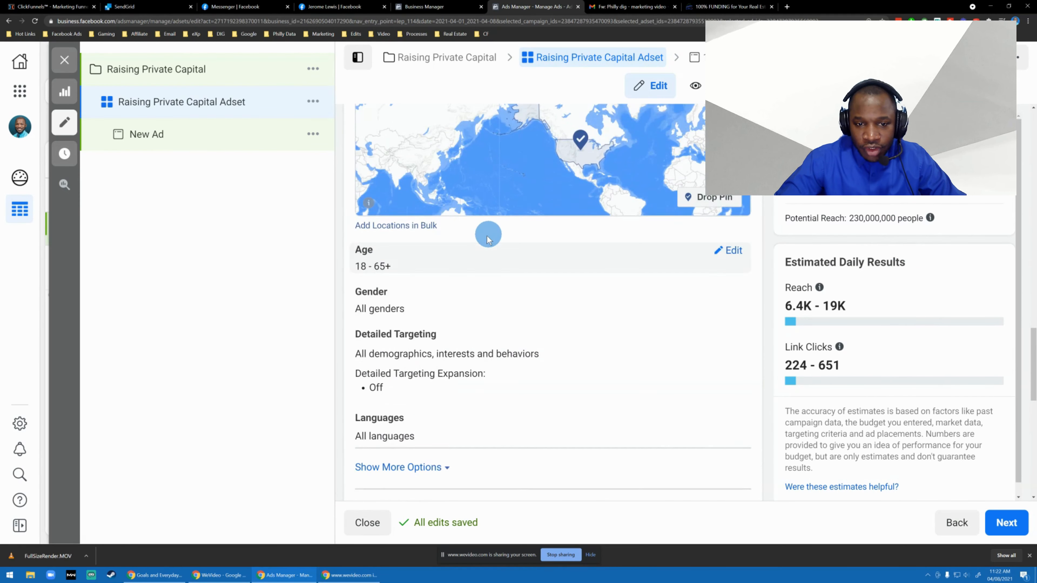
pyautogui.scroll(-1, 463, 343)
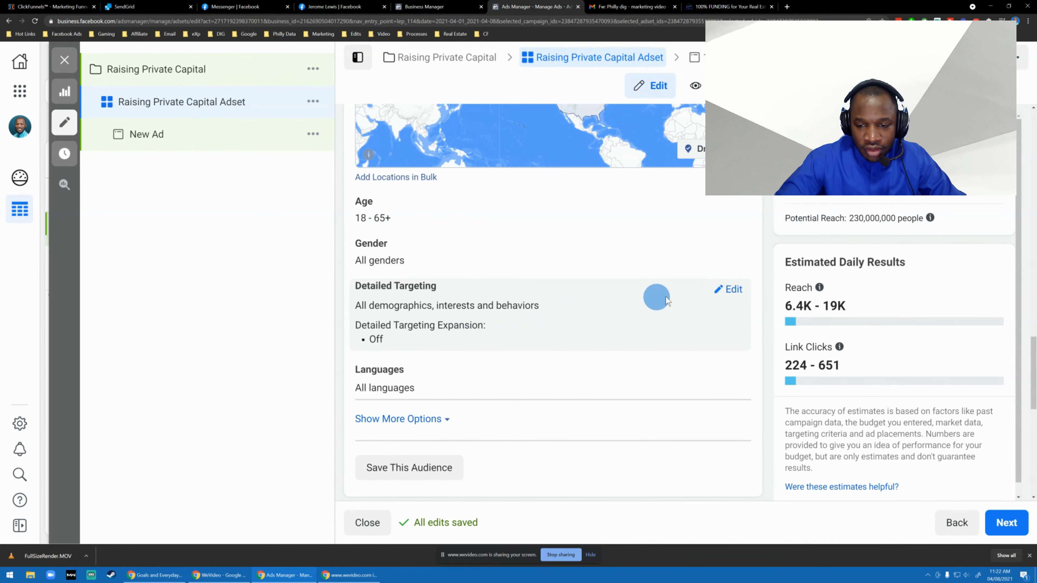
pyautogui.click(722, 295)
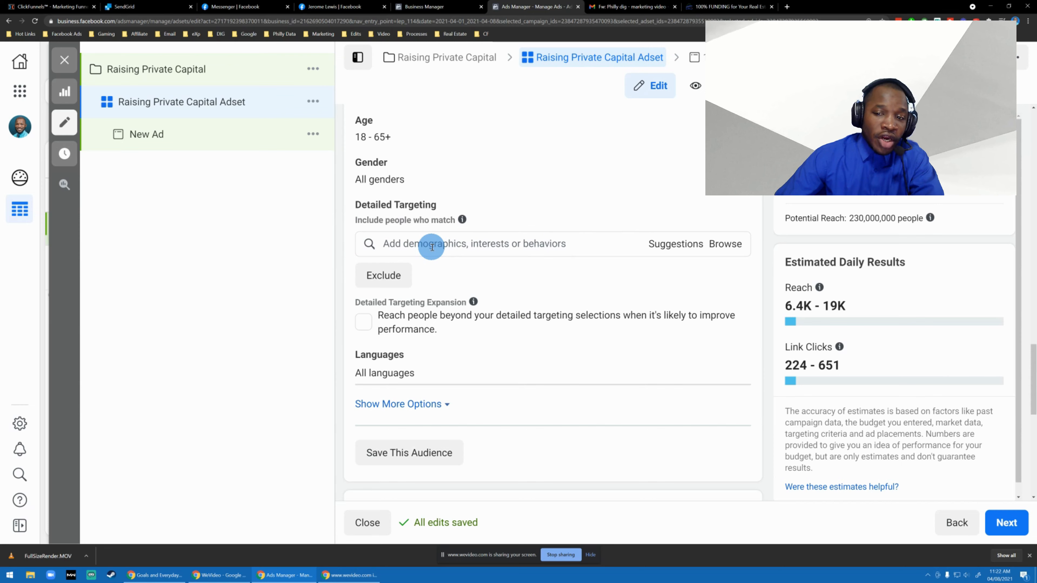
pyautogui.click(718, 248)
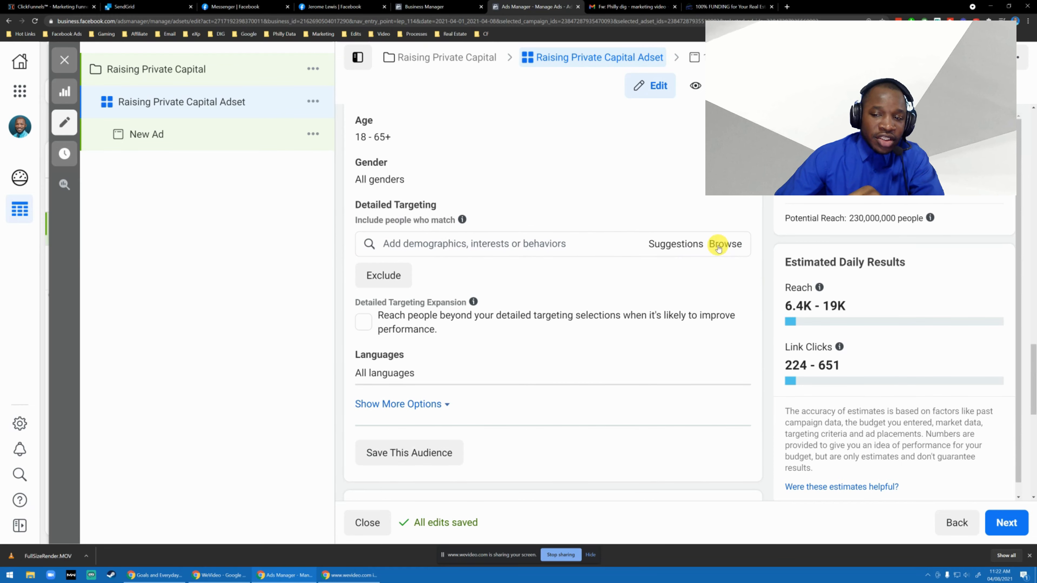
pyautogui.click(369, 281)
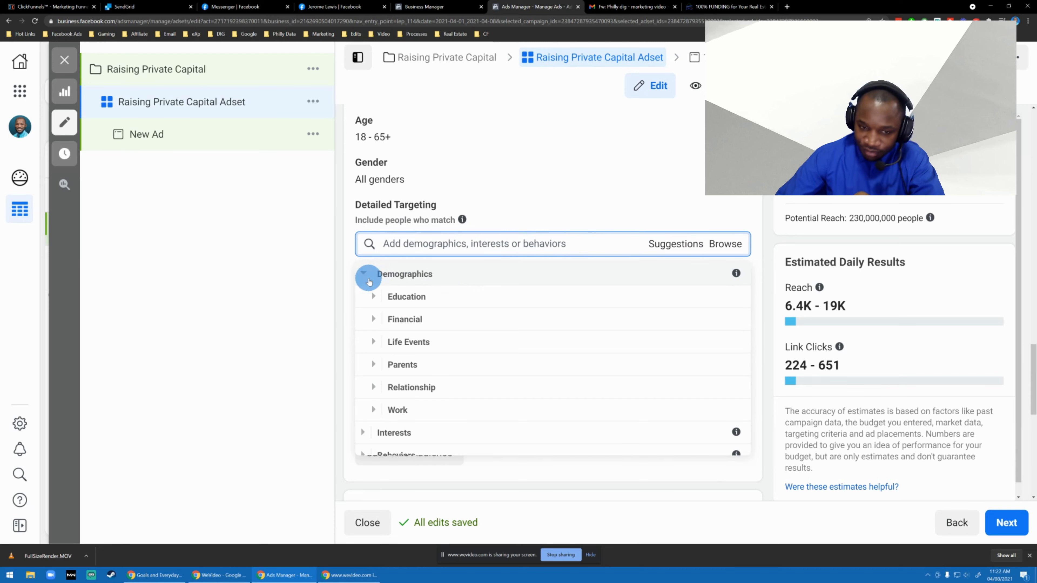
# Add the household income groups top 25%-50%, top 5% and top 10%-25% of ZIP codes (US) to the detailed targeting.
pyautogui.scroll(-1, 388, 298)
pyautogui.click(372, 309)
pyautogui.click(382, 305)
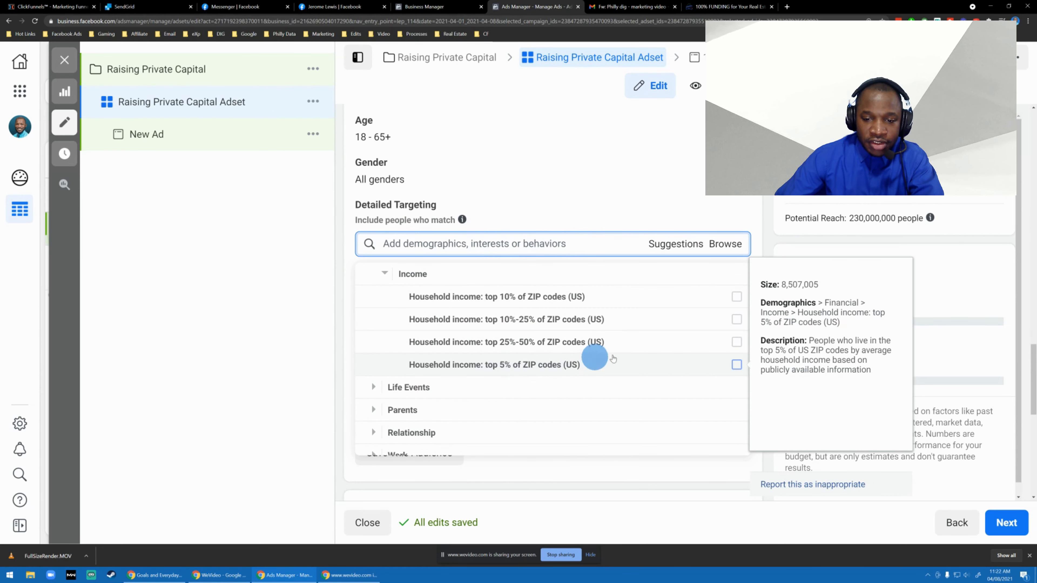
pyautogui.click(737, 342)
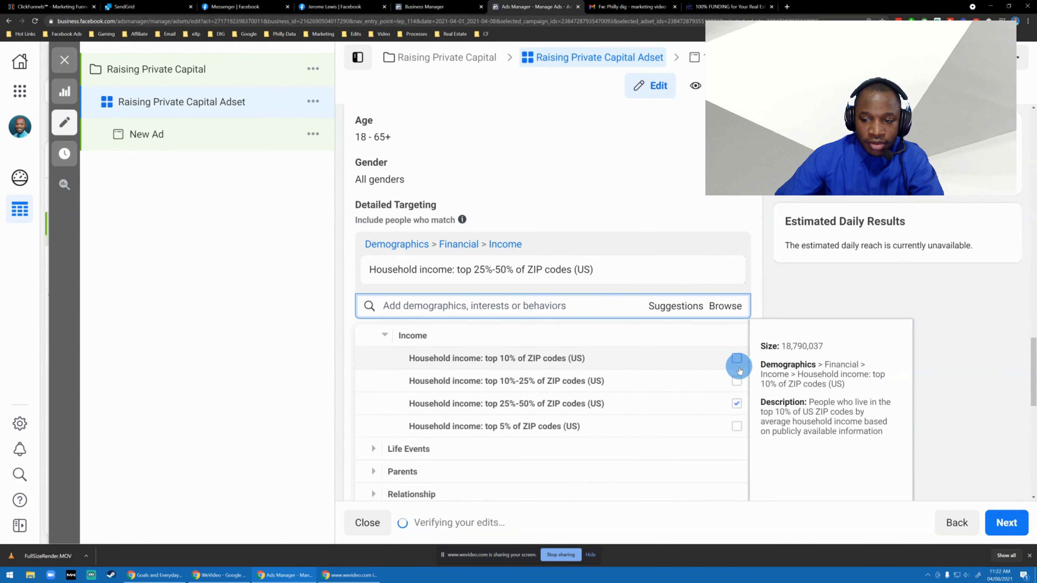
pyautogui.click(736, 427)
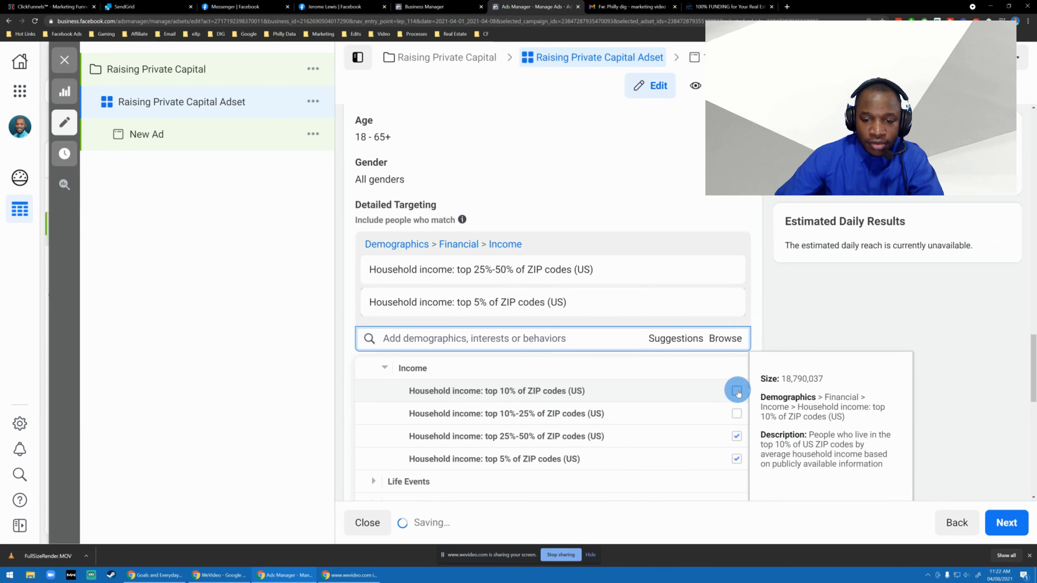
pyautogui.click(738, 414)
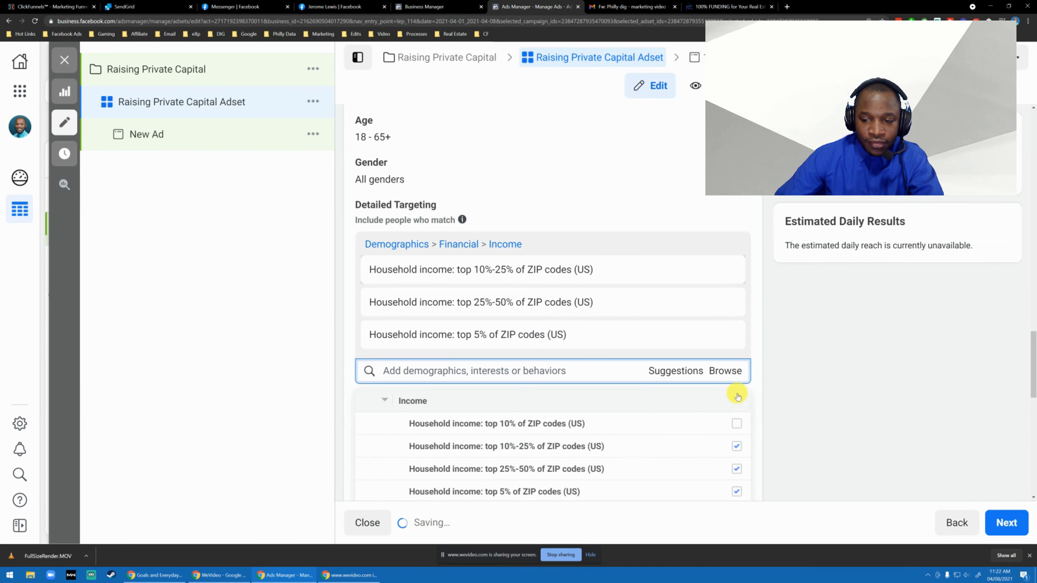
# Add the household income group top 10% of ZIP codes (US) to the detailed targeting.
pyautogui.click(736, 395)
pyautogui.click(559, 413)
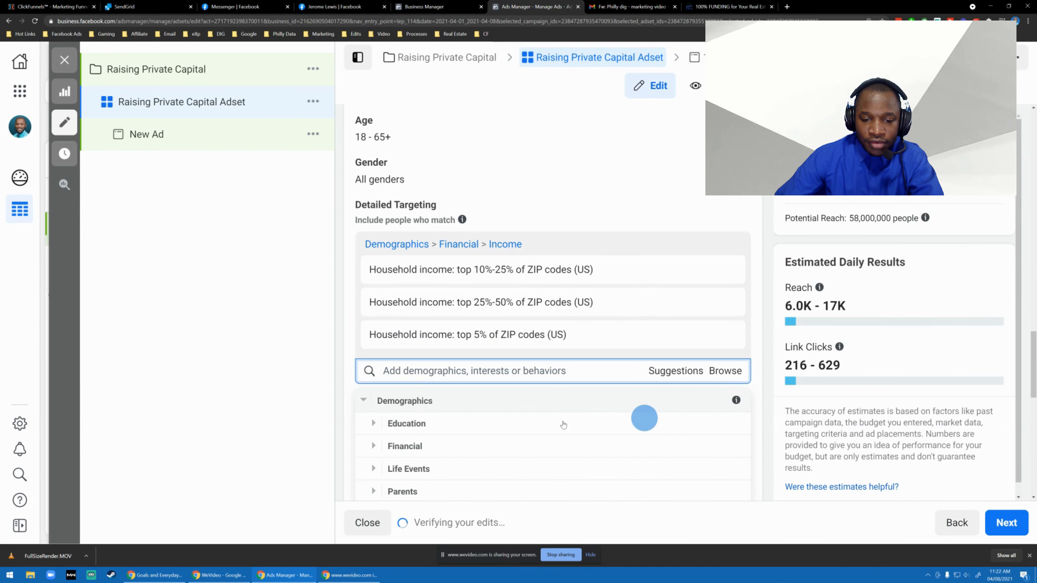
pyautogui.scroll(-1, 444, 399)
pyautogui.click(372, 435)
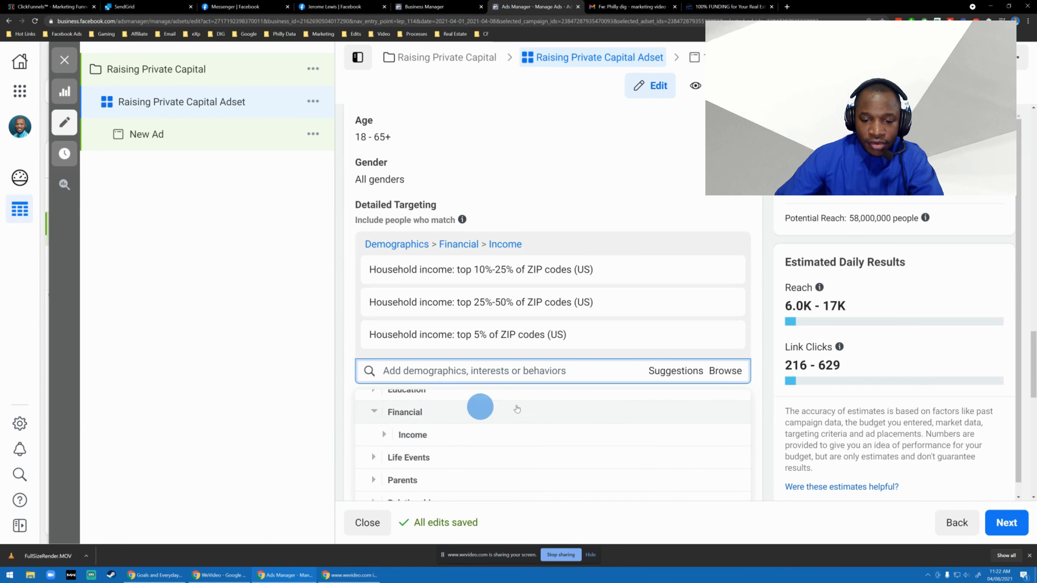
pyautogui.click(385, 437)
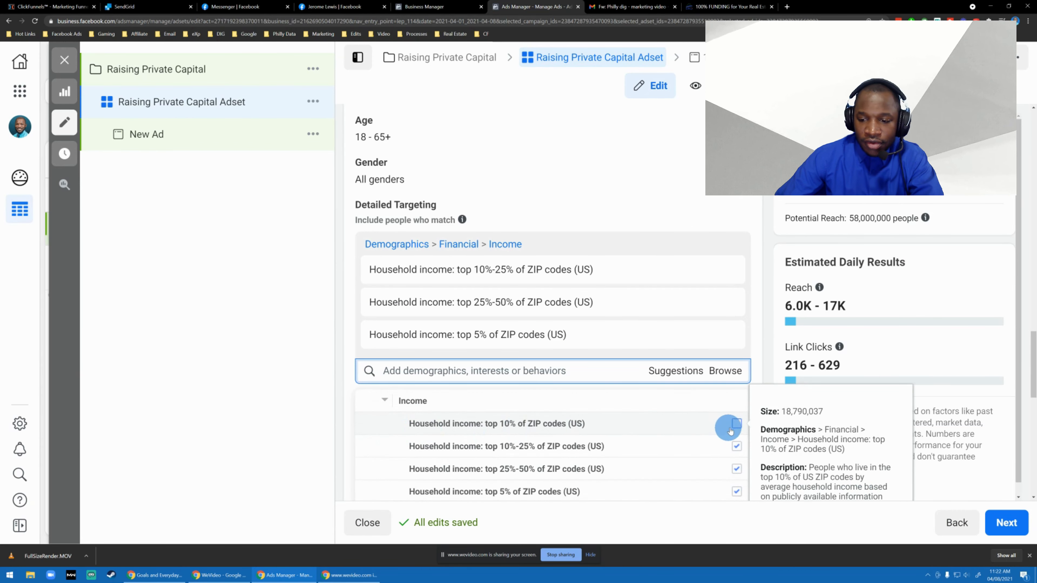
pyautogui.click(720, 420)
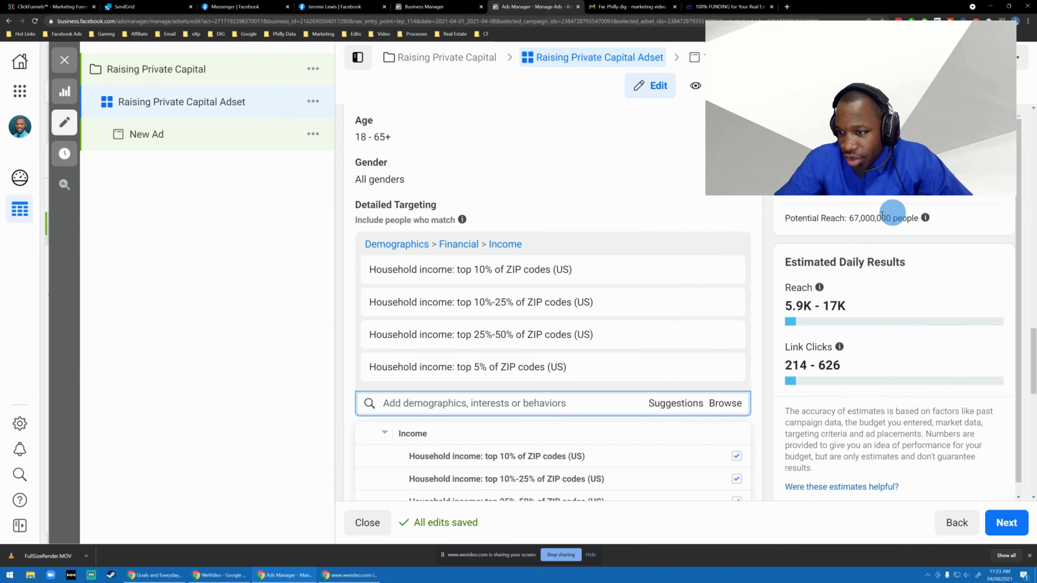
# Review the selected household income groups and collapse the Income and Financial categories under Demographics.
pyautogui.scroll(-1, 530, 323)
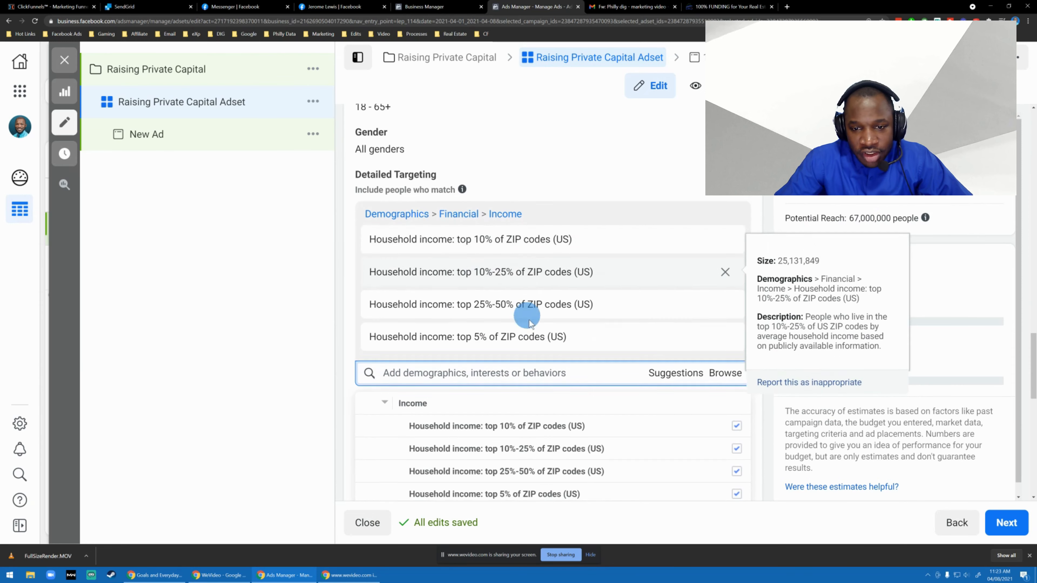
pyautogui.scroll(2, 540, 282)
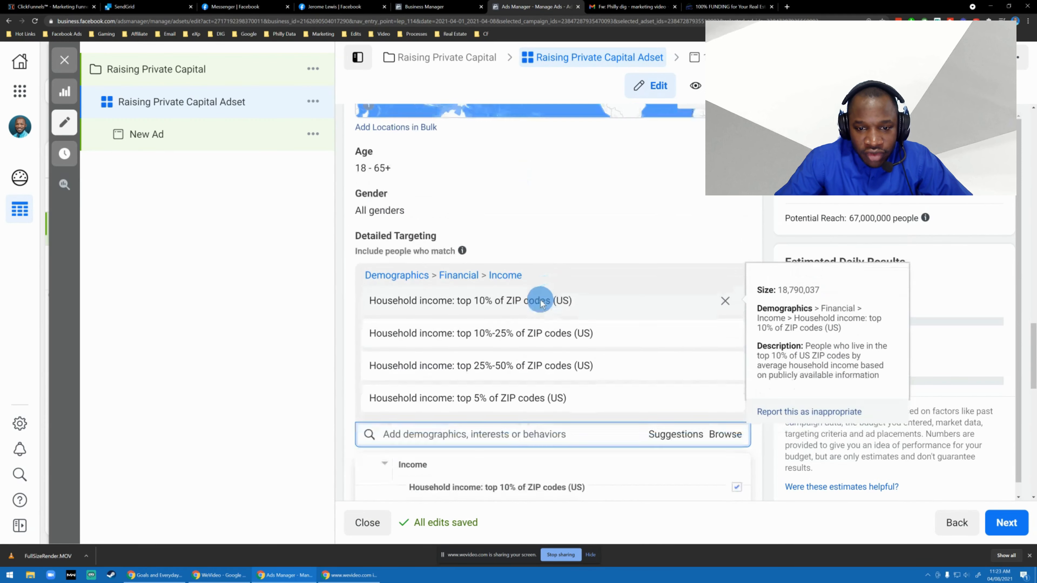
pyautogui.scroll(-5, 540, 301)
pyautogui.scroll(2, 462, 304)
pyautogui.scroll(4, 437, 272)
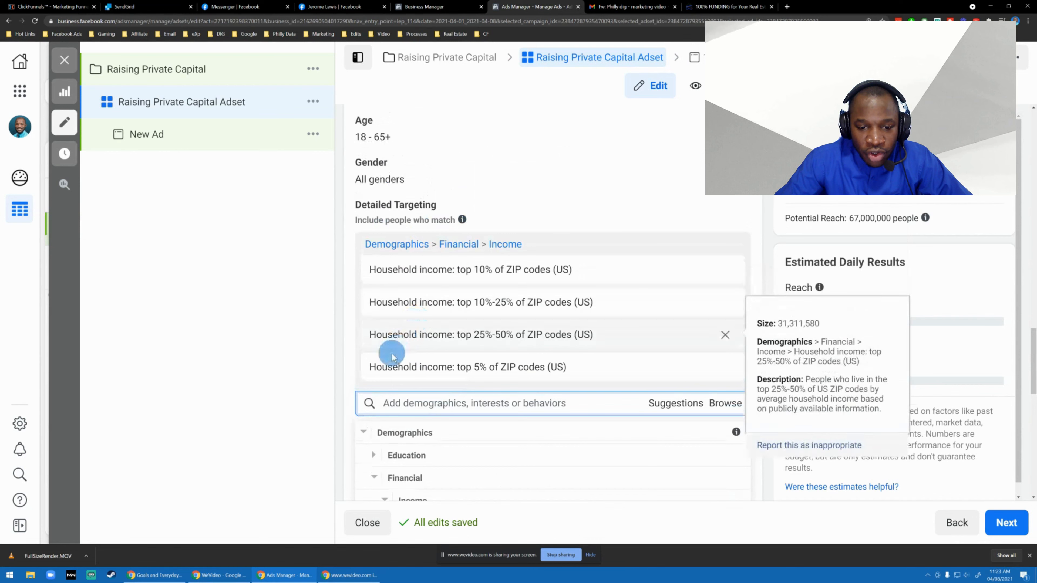
pyautogui.scroll(-5, 392, 357)
pyautogui.scroll(3, 382, 359)
pyautogui.click(377, 420)
pyautogui.scroll(-1, 379, 404)
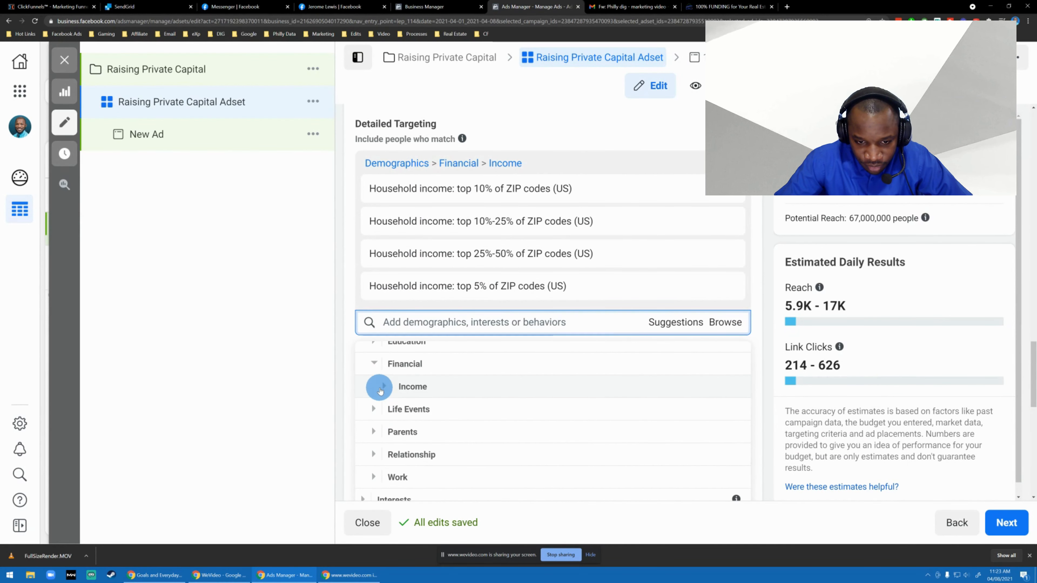
pyautogui.click(377, 366)
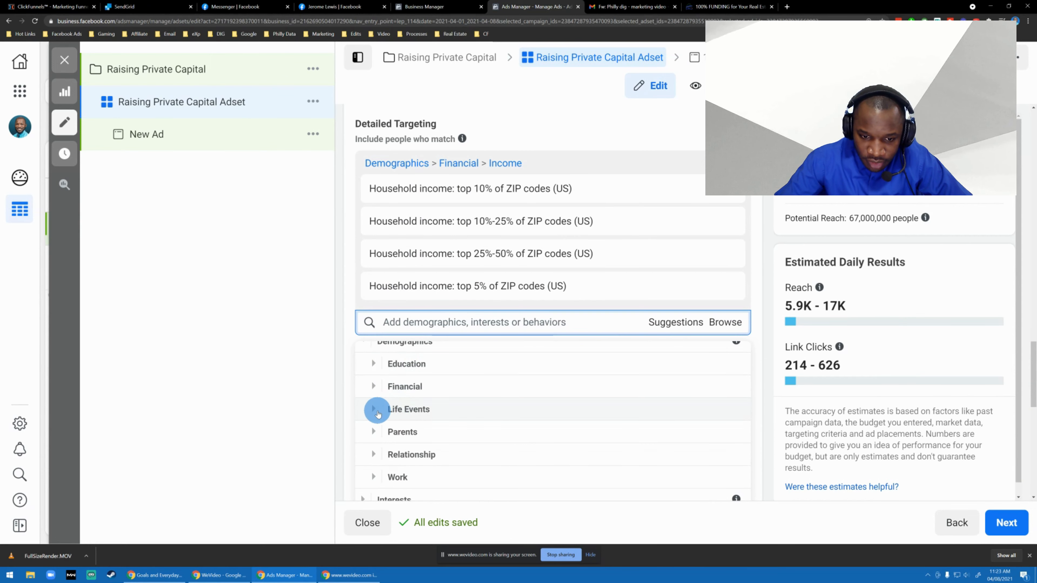
# Expand the Work category under Demographics and open its Industries list.
pyautogui.scroll(-1, 379, 408)
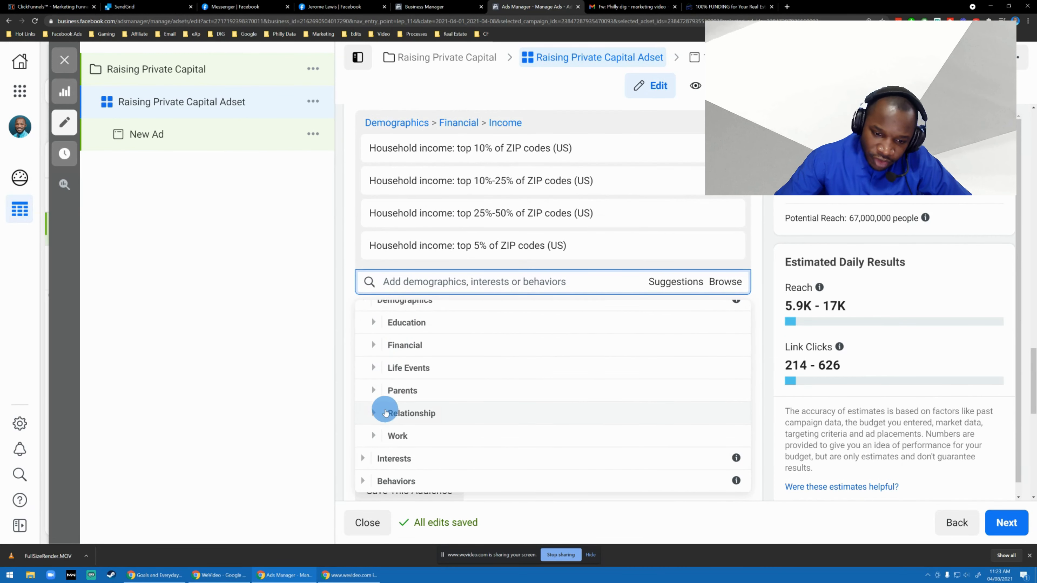
pyautogui.scroll(-1, 374, 413)
pyautogui.click(373, 395)
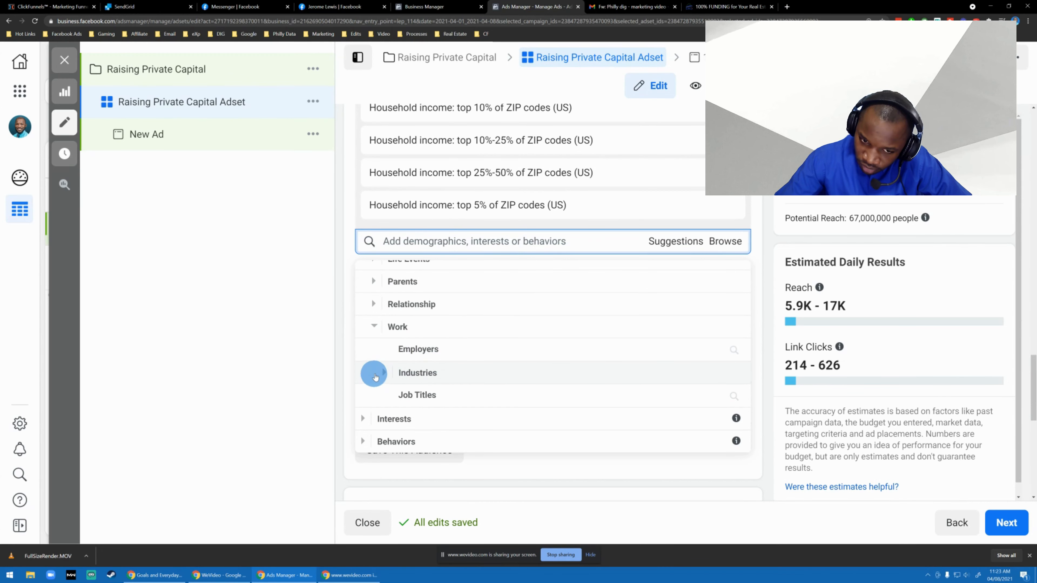
pyautogui.click(379, 374)
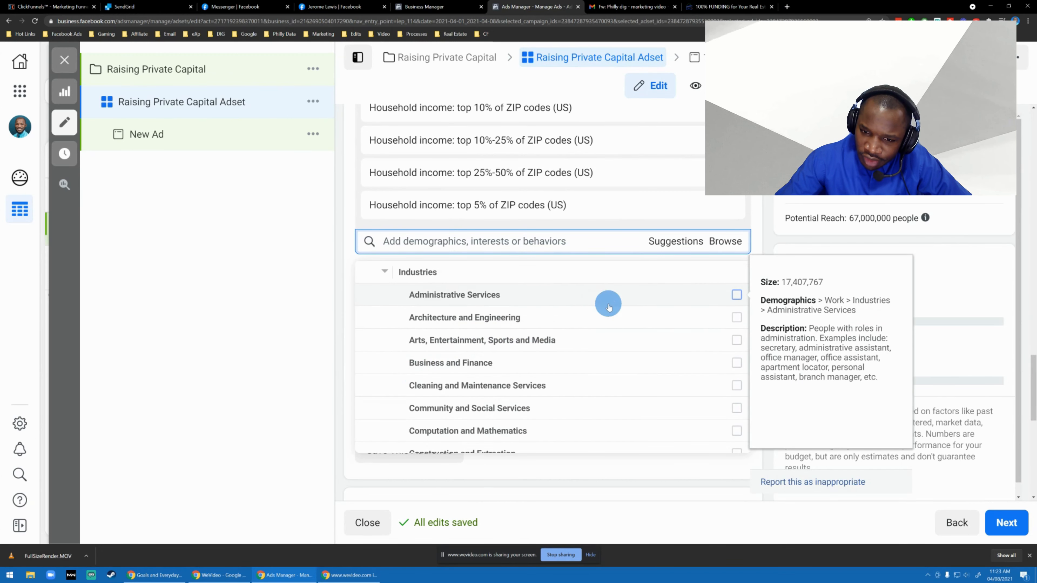
# Add the Sales industry from the work demographics to the detailed targeting.
pyautogui.scroll(-10, 482, 302)
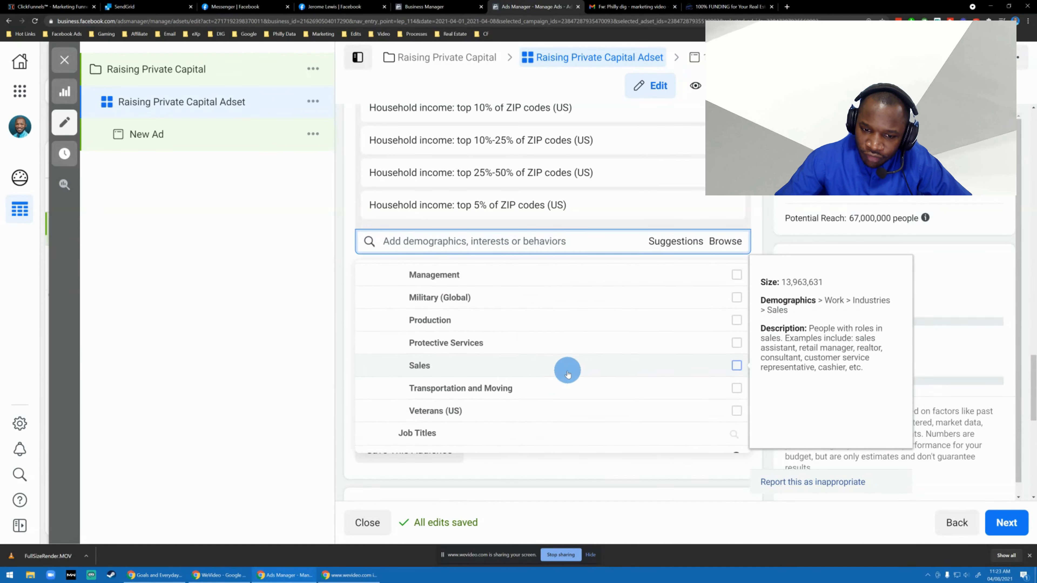
pyautogui.scroll(2, 526, 359)
pyautogui.scroll(-2, 524, 357)
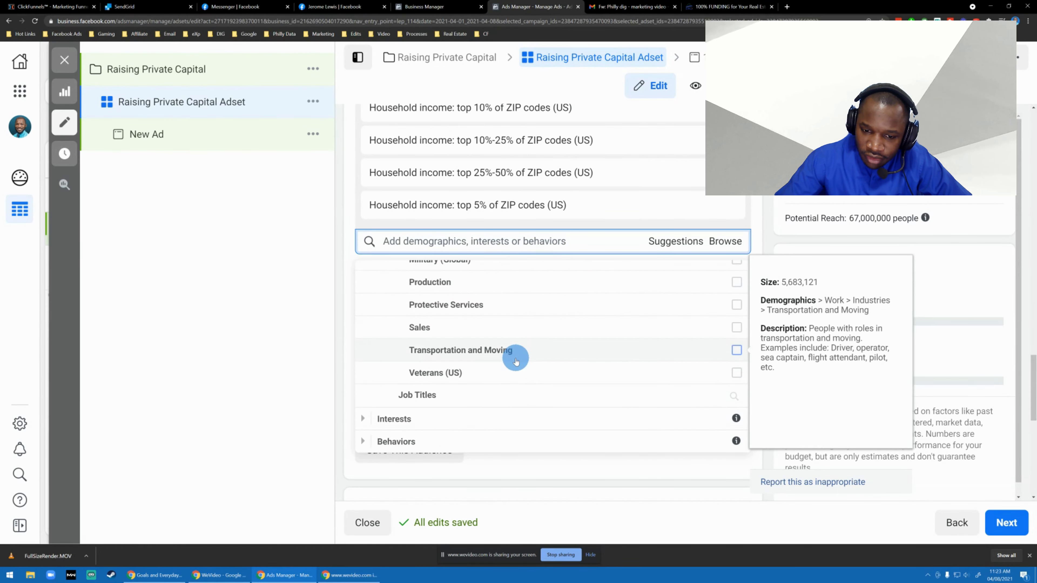
pyautogui.scroll(2, 516, 359)
pyautogui.scroll(5, 515, 362)
pyautogui.scroll(-1, 516, 362)
pyautogui.scroll(3, 515, 362)
pyautogui.scroll(-5, 513, 362)
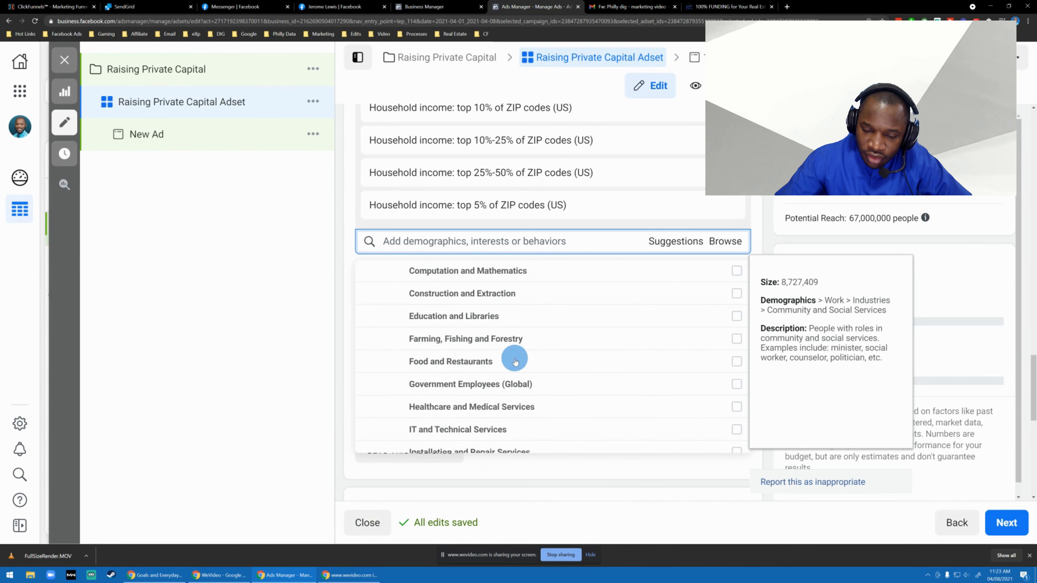
pyautogui.scroll(-4, 510, 364)
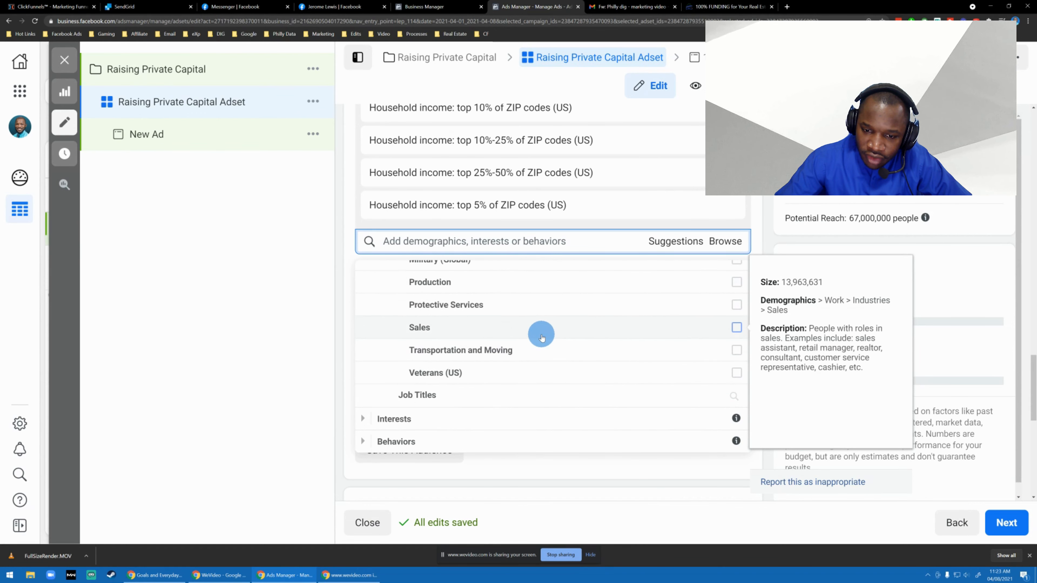
pyautogui.click(541, 336)
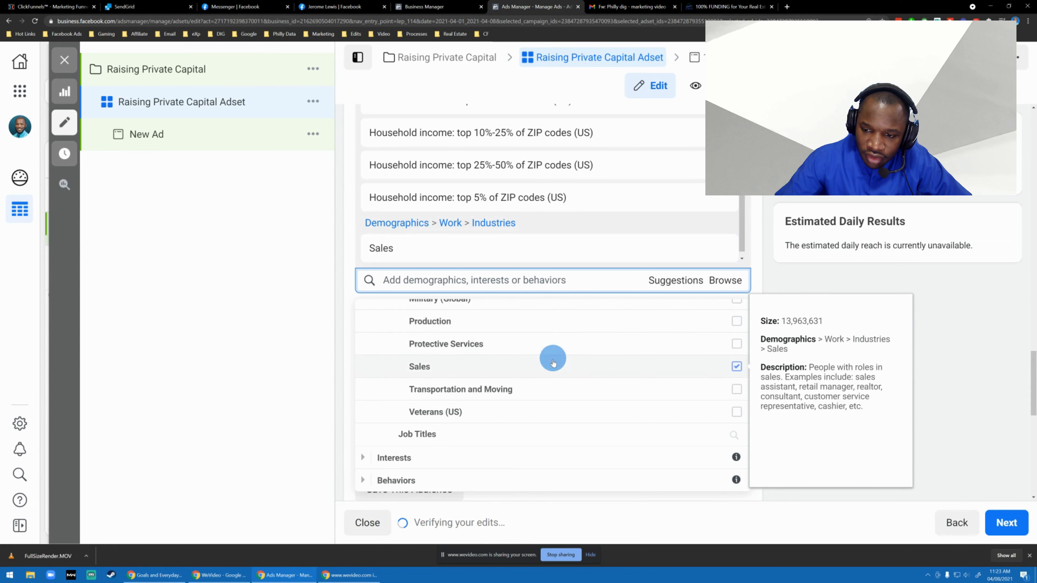
# Search the detailed targeting options for "real estate", then display the suggested targeting options instead.
pyautogui.scroll(-2, 482, 413)
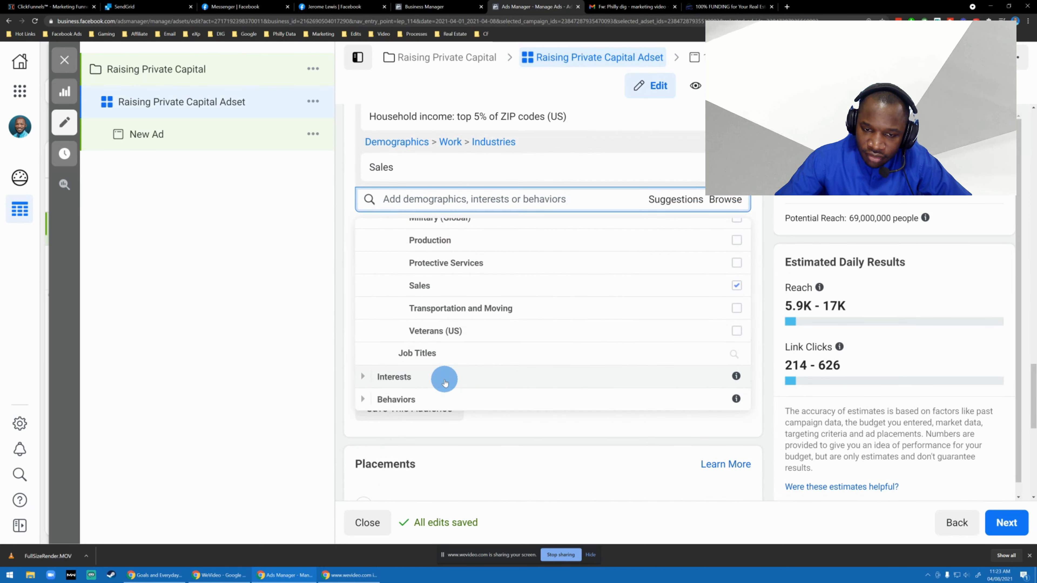
pyautogui.click(453, 199)
pyautogui.write('real')
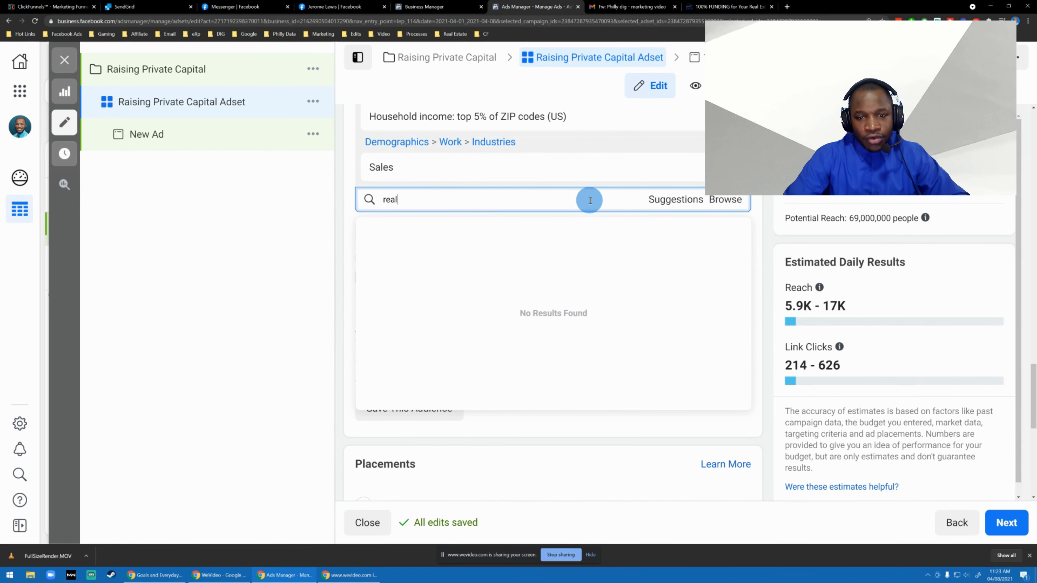
pyautogui.write(' estate')
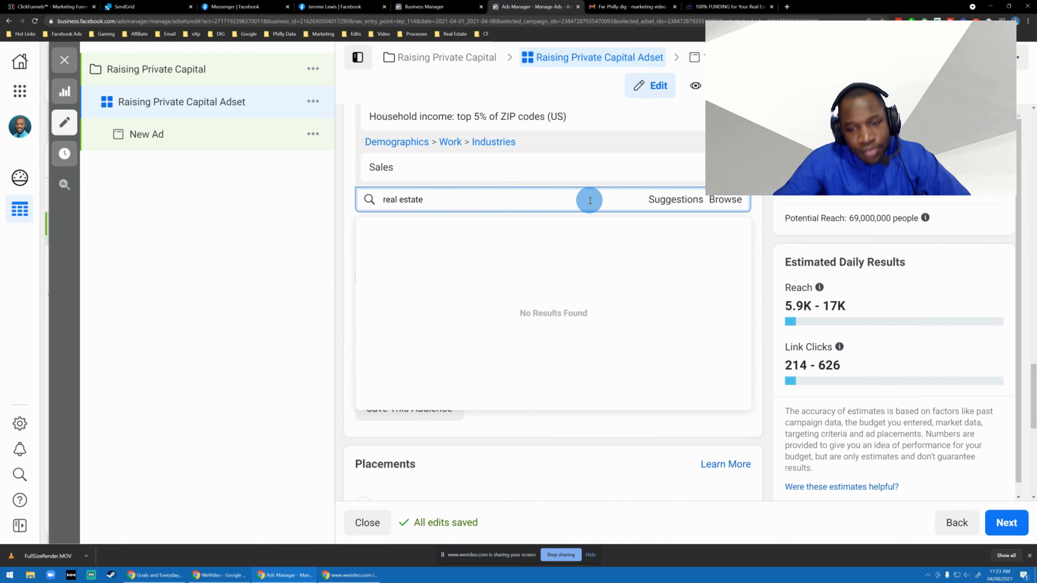
pyautogui.click(678, 200)
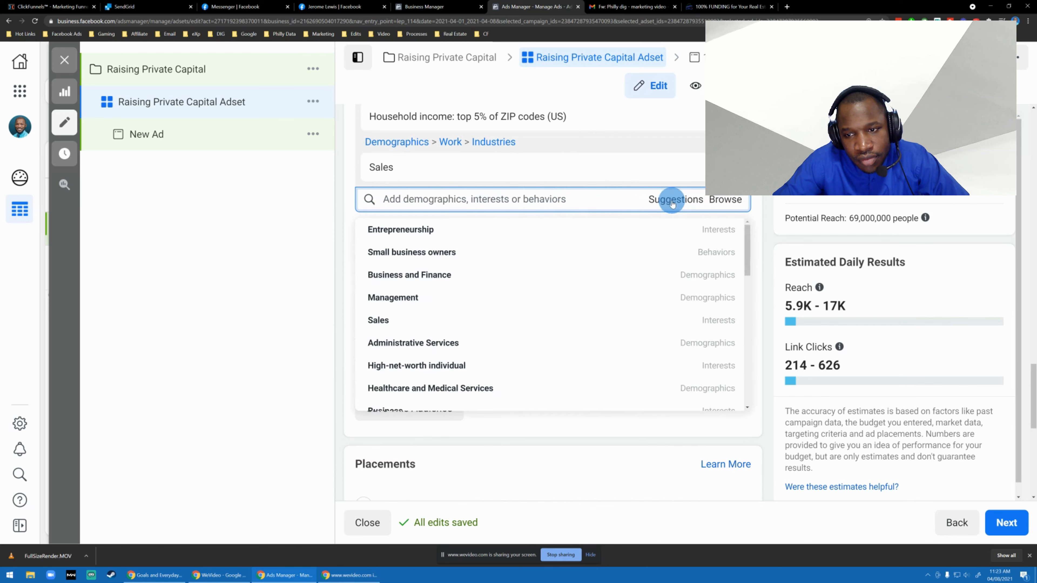
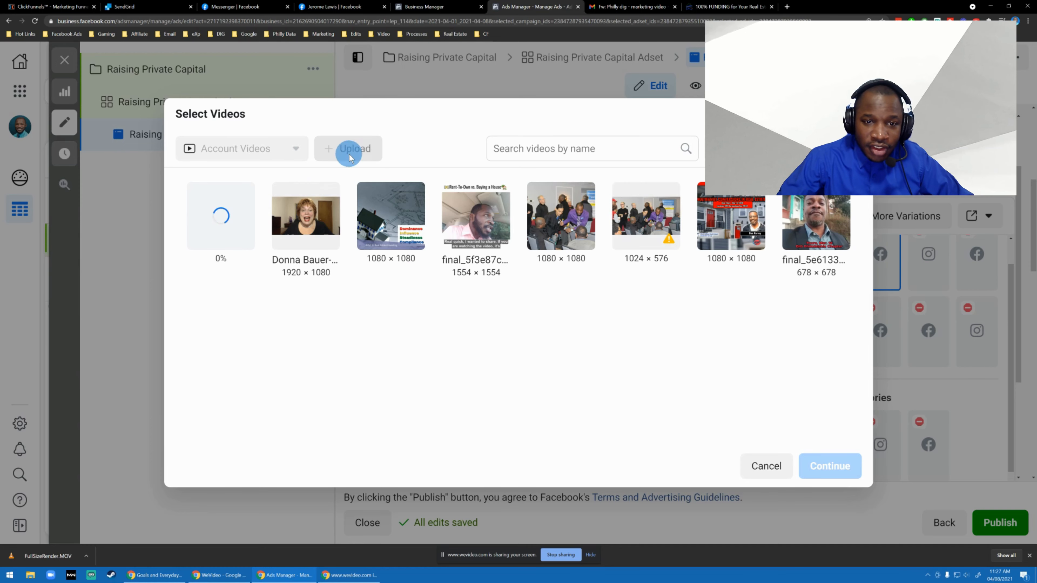
# Leave the ad's video selection, open its image selection instead, and browse the Downloads folder for an image to upload.
pyautogui.press('Escape')
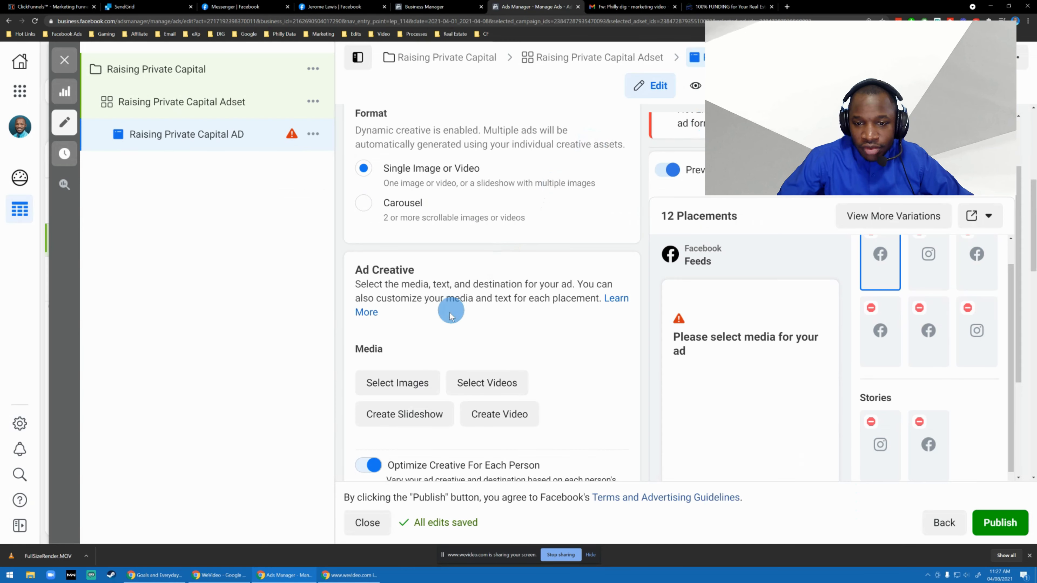
pyautogui.click(419, 385)
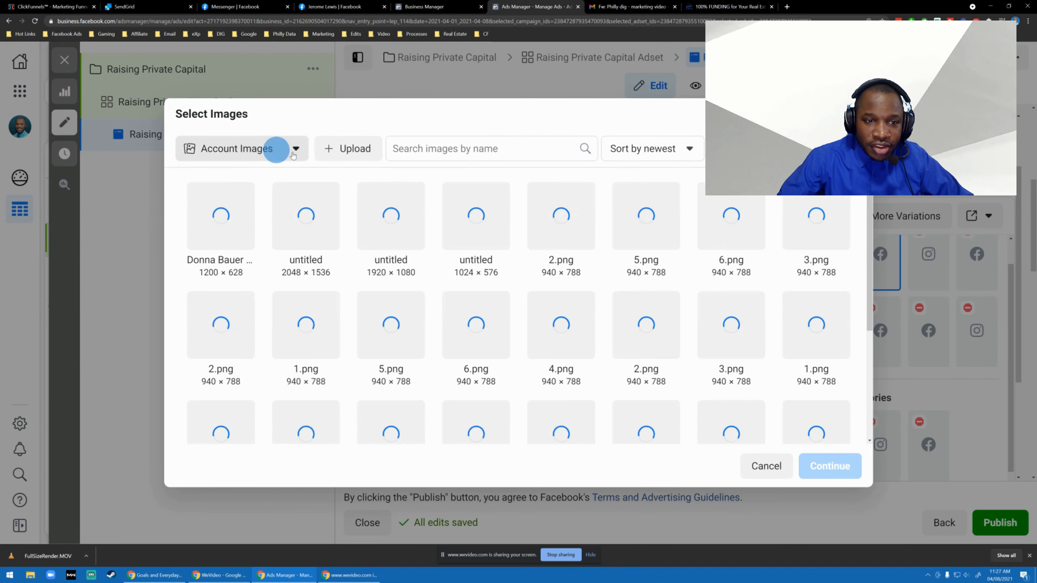
pyautogui.click(356, 149)
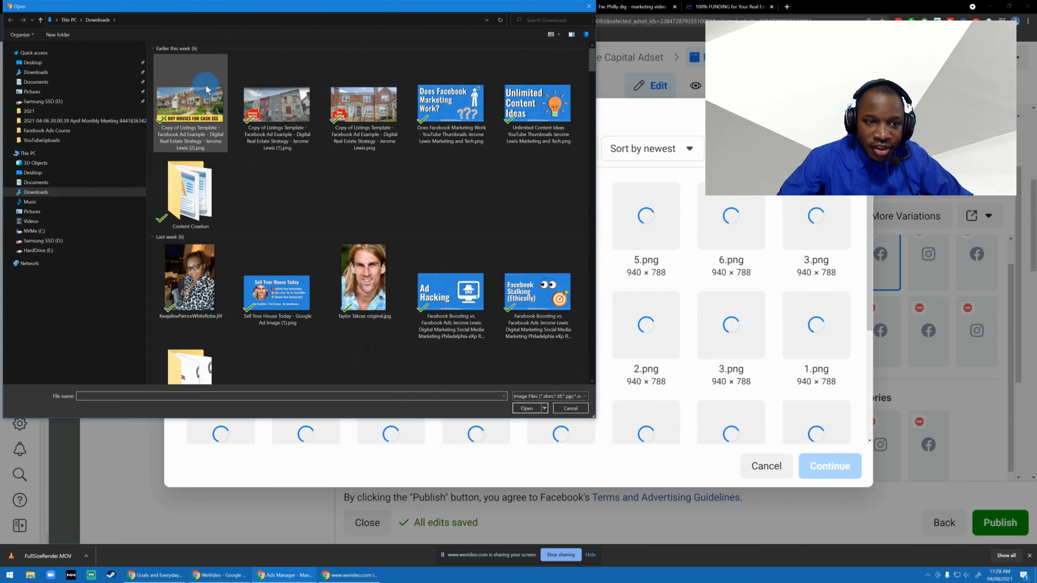
pyautogui.scroll(3, 310, 172)
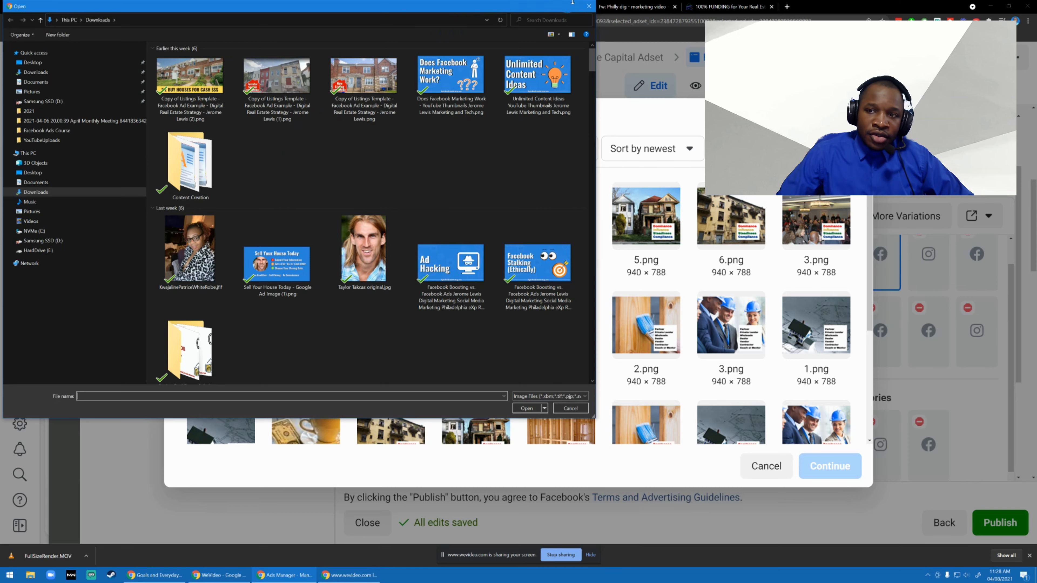
pyautogui.click(661, 6)
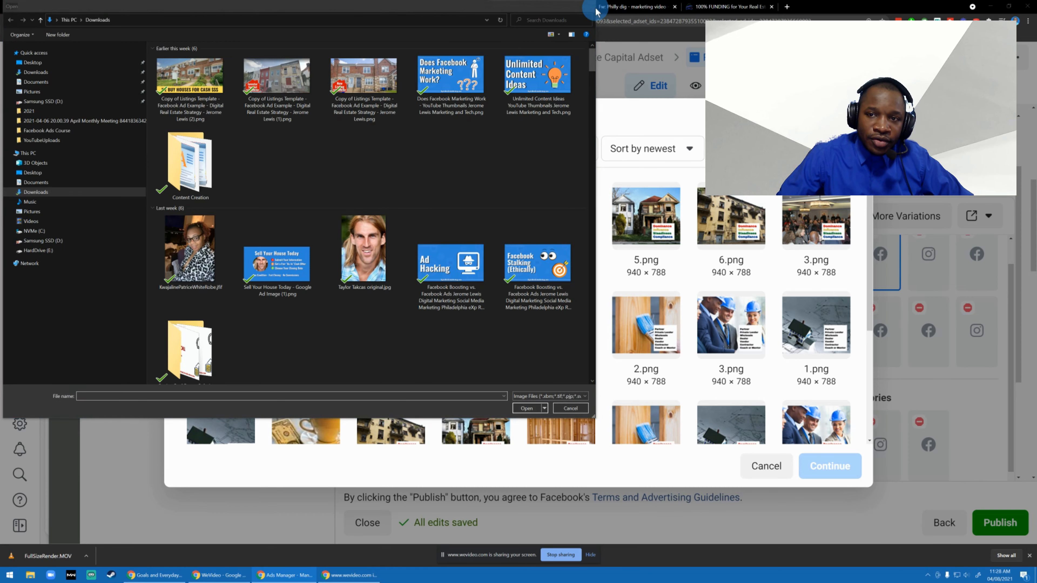
pyautogui.click(589, 7)
# Save the speaker's photo from the "100% FUNDING for Your Real Estate Deals in 2021!" event page to the computer.
pyautogui.click(719, 5)
pyautogui.rightClick(597, 364)
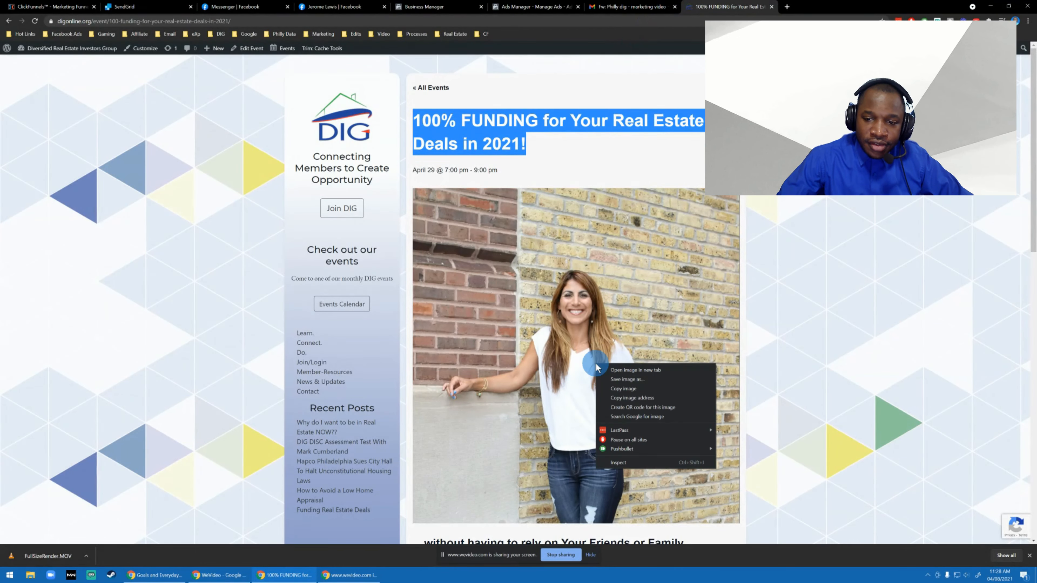
pyautogui.click(615, 388)
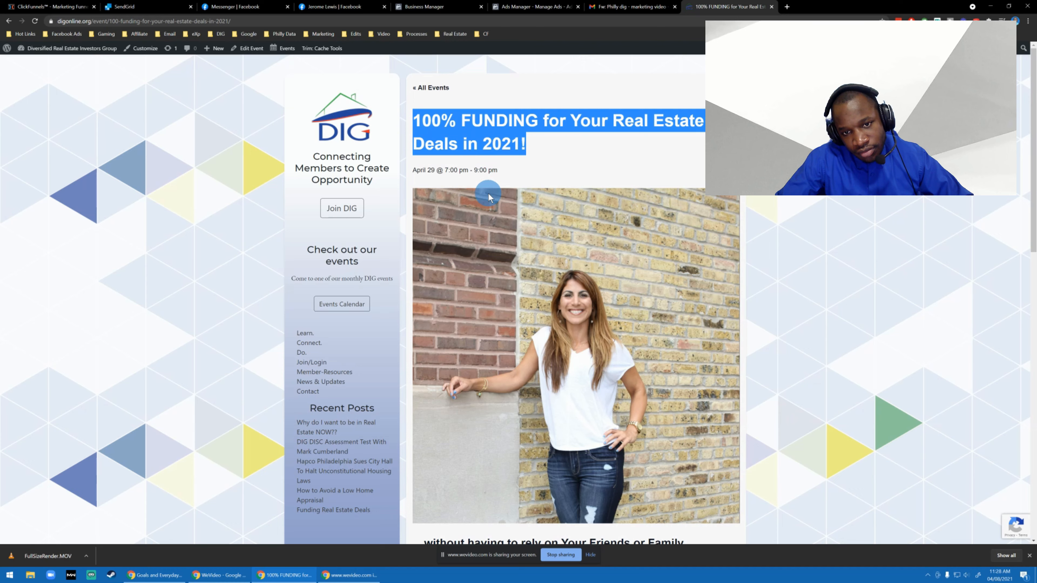
pyautogui.rightClick(592, 331)
pyautogui.click(634, 349)
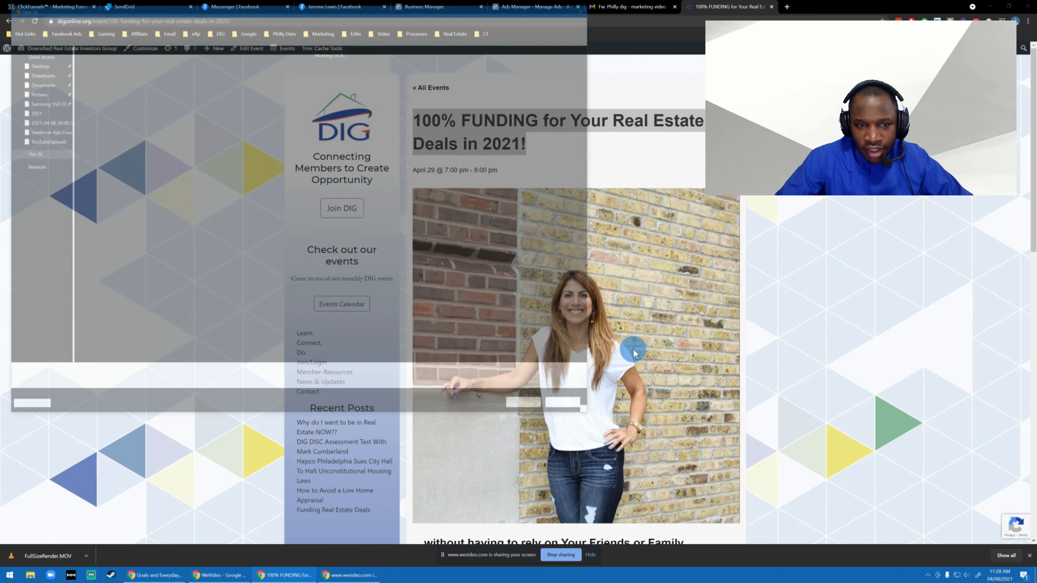
pyautogui.press('Return')
# Return to Ads Manager, upload the saved speaker photo to the account images and add it as the ad's media.
pyautogui.click(629, 6)
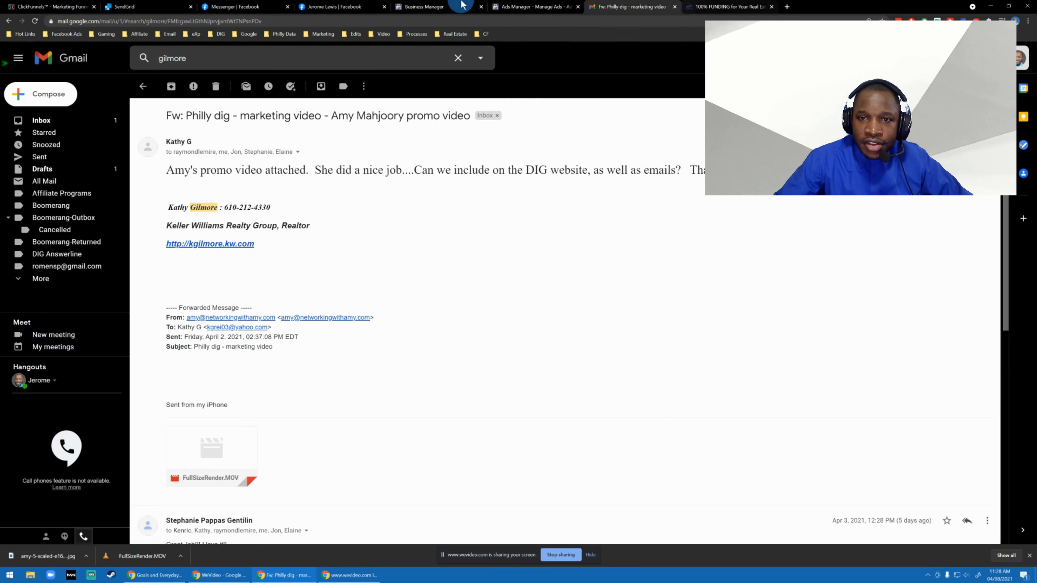
pyautogui.click(532, 5)
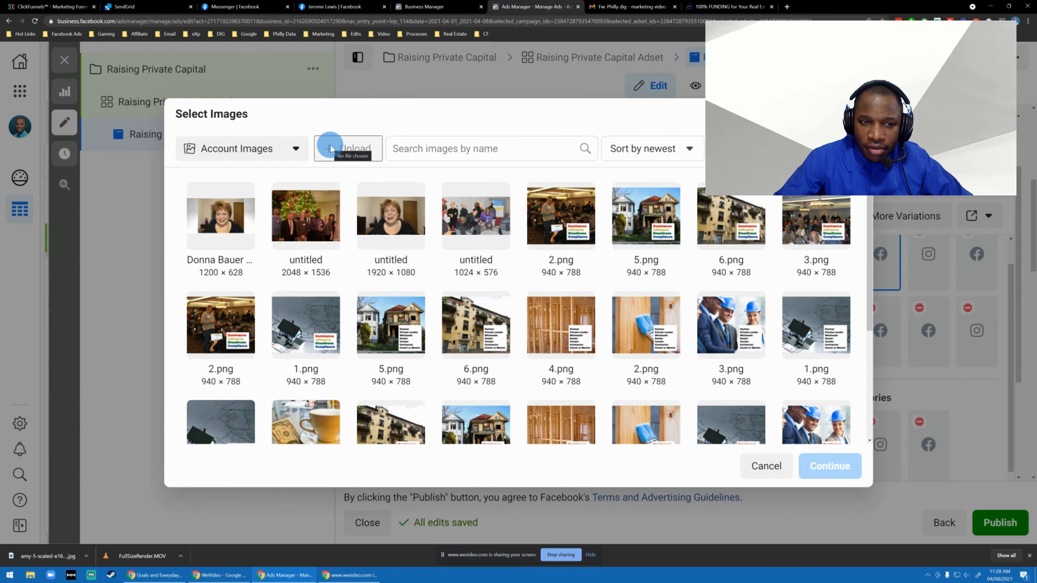
pyautogui.click(262, 146)
pyautogui.click(347, 148)
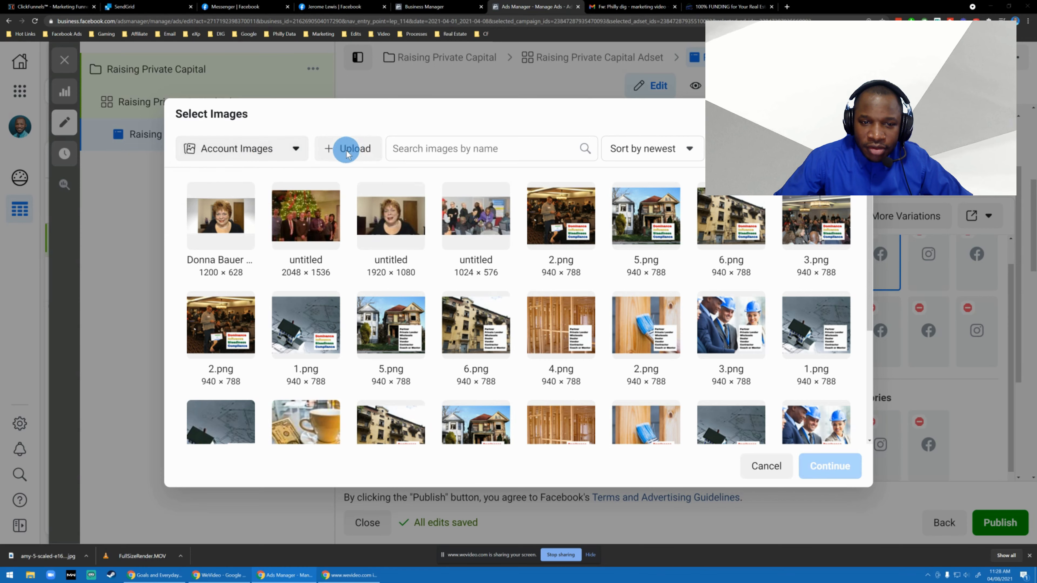
pyautogui.doubleClick(204, 93)
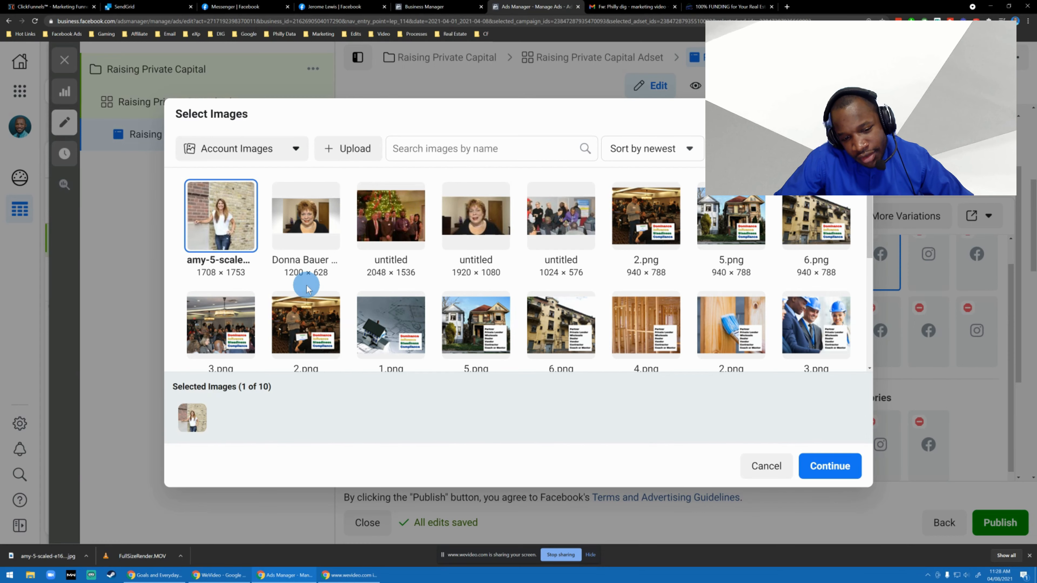
pyautogui.click(829, 466)
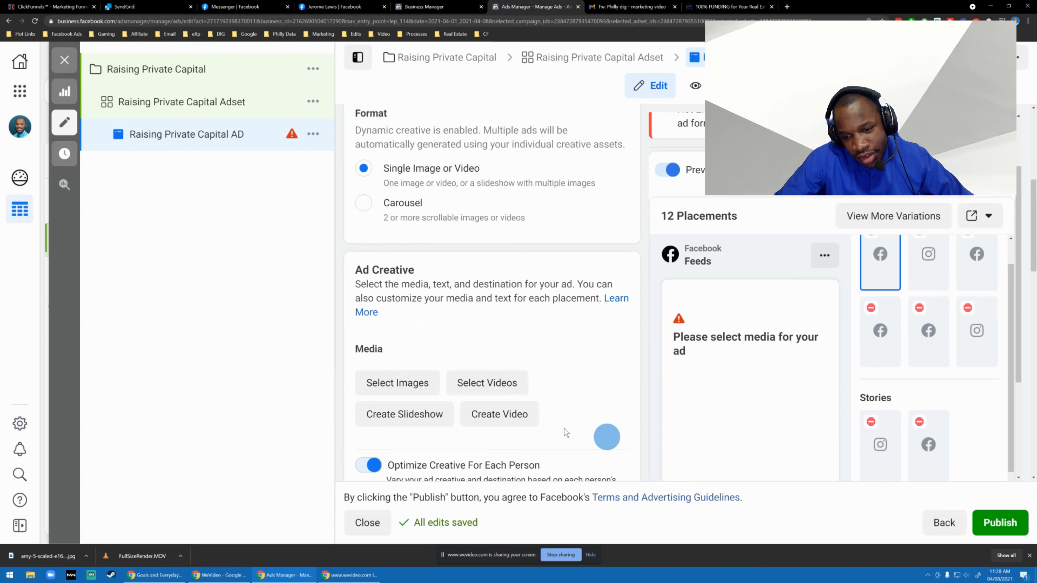
# Examine the ad's added image, creative text fields and feed preview.
pyautogui.scroll(-5, 510, 335)
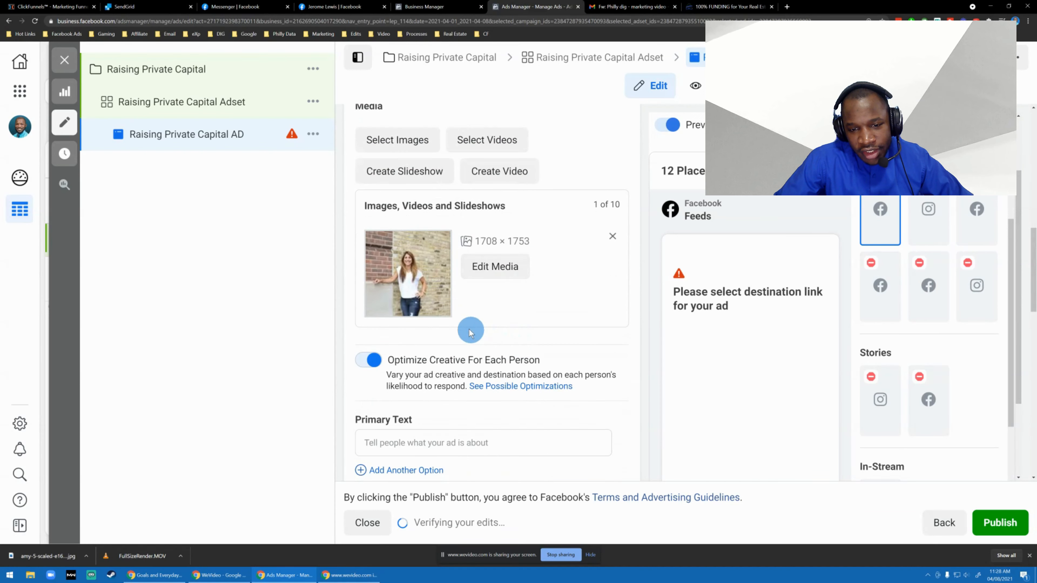
pyautogui.scroll(2, 551, 347)
pyautogui.scroll(-3, 572, 346)
pyautogui.scroll(-1, 688, 315)
pyautogui.scroll(-1, 600, 333)
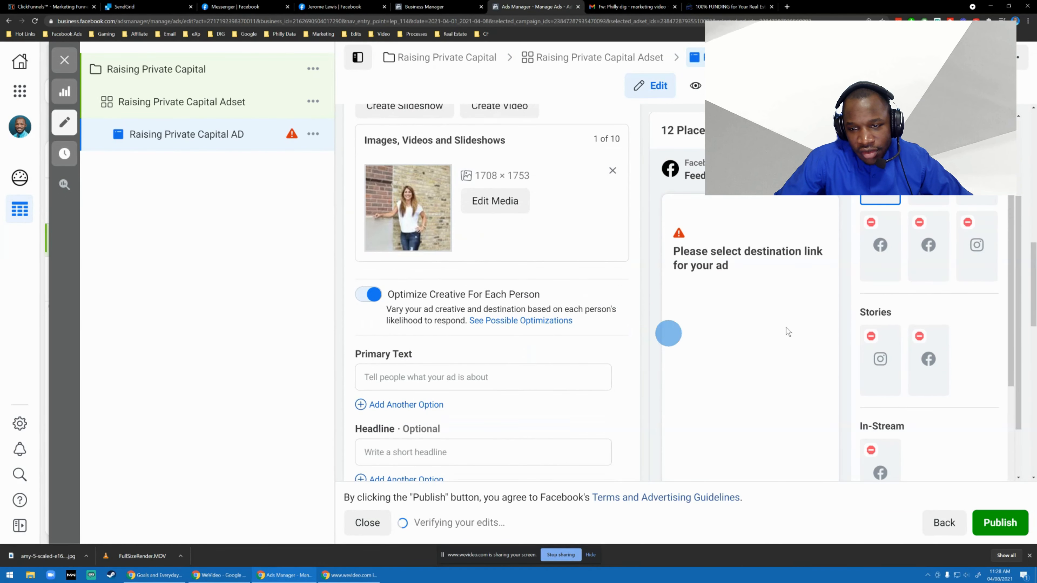
pyautogui.scroll(1, 923, 225)
pyautogui.scroll(4, 662, 331)
pyautogui.scroll(3, 645, 344)
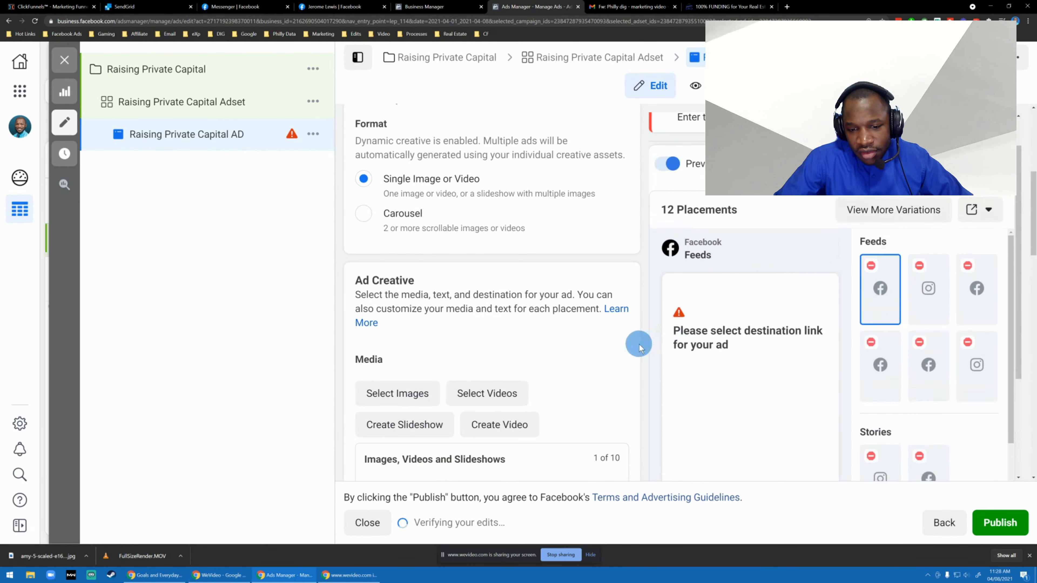
pyautogui.scroll(-3, 695, 326)
# Set the ad's primary text to "100% FUNDING for Your Real Estate Deals in 2021!" from the clipboard history, without a trailing line.
pyautogui.scroll(-8, 510, 343)
pyautogui.scroll(2, 571, 310)
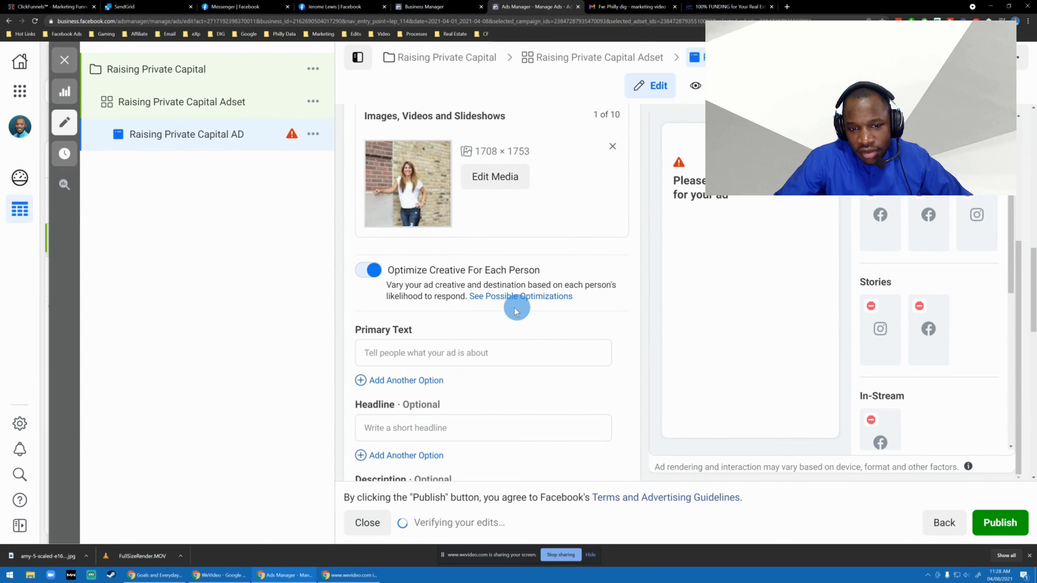
pyautogui.scroll(-2, 456, 302)
pyautogui.click(451, 270)
pyautogui.press('super+v')
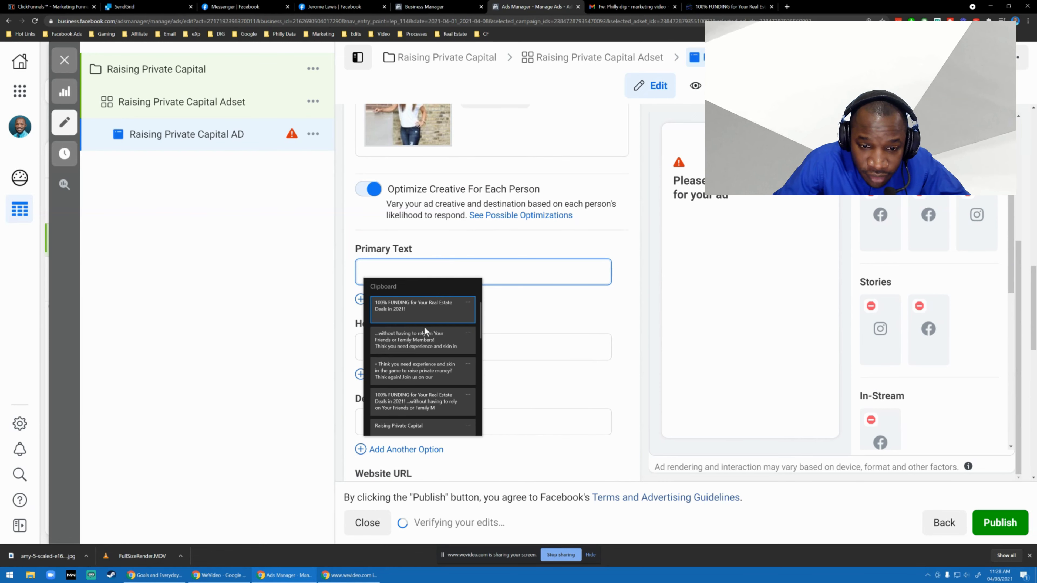
pyautogui.click(417, 310)
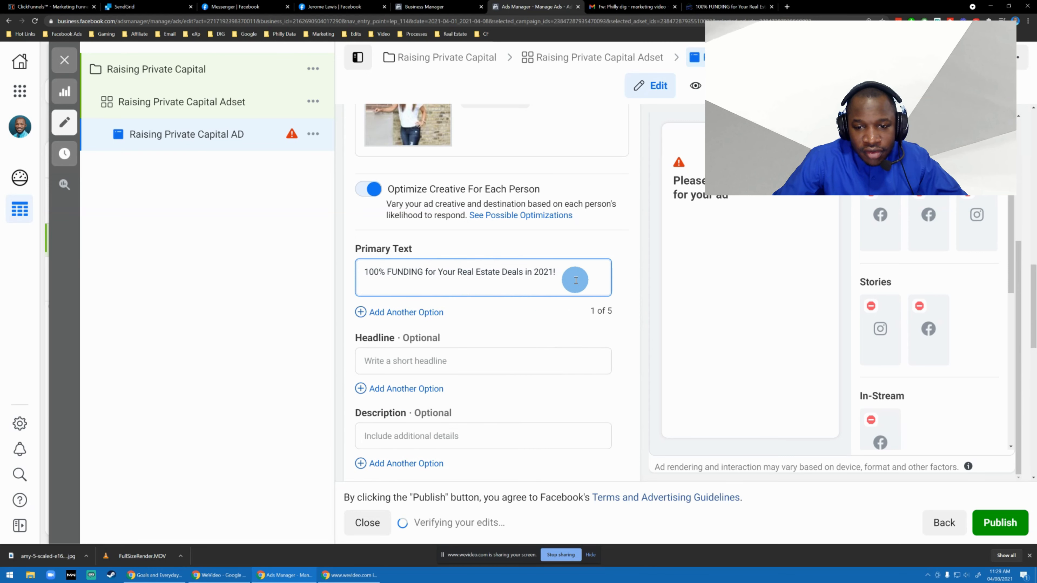
pyautogui.press('BackSpace')
pyautogui.click(493, 345)
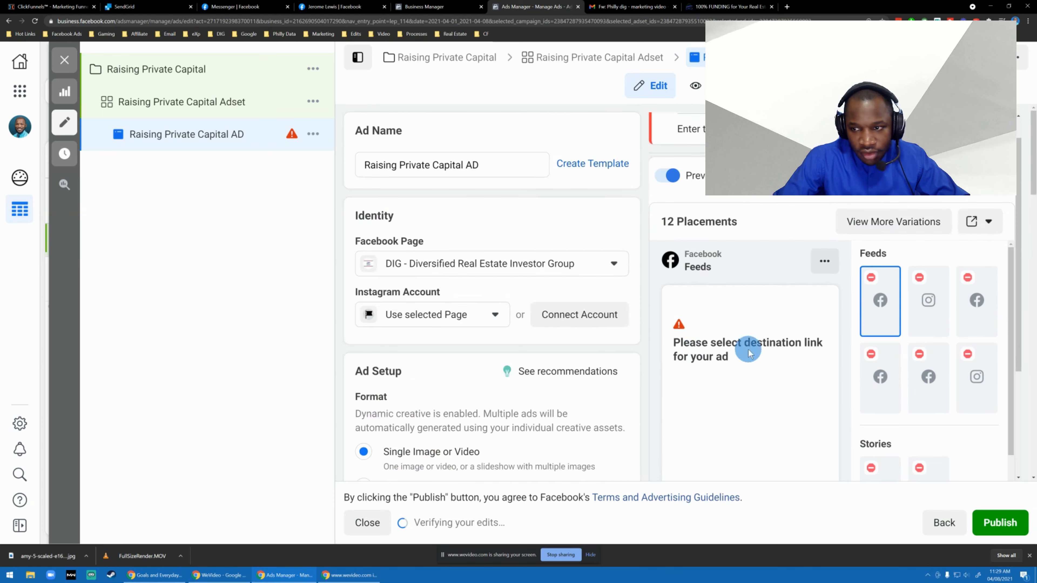
pyautogui.scroll(3, 735, 330)
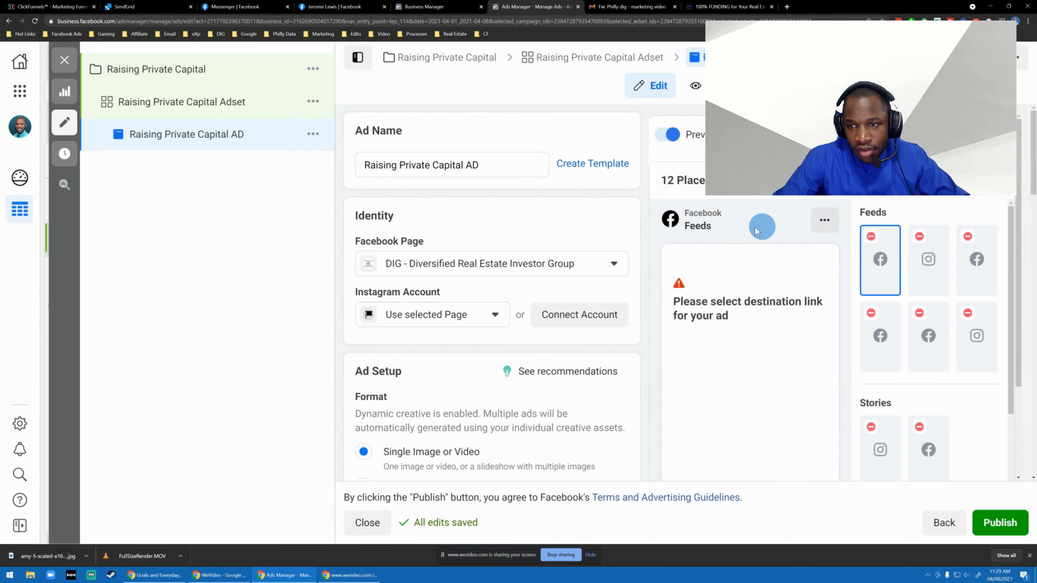
pyautogui.scroll(-1, 569, 299)
pyautogui.scroll(-8, 569, 299)
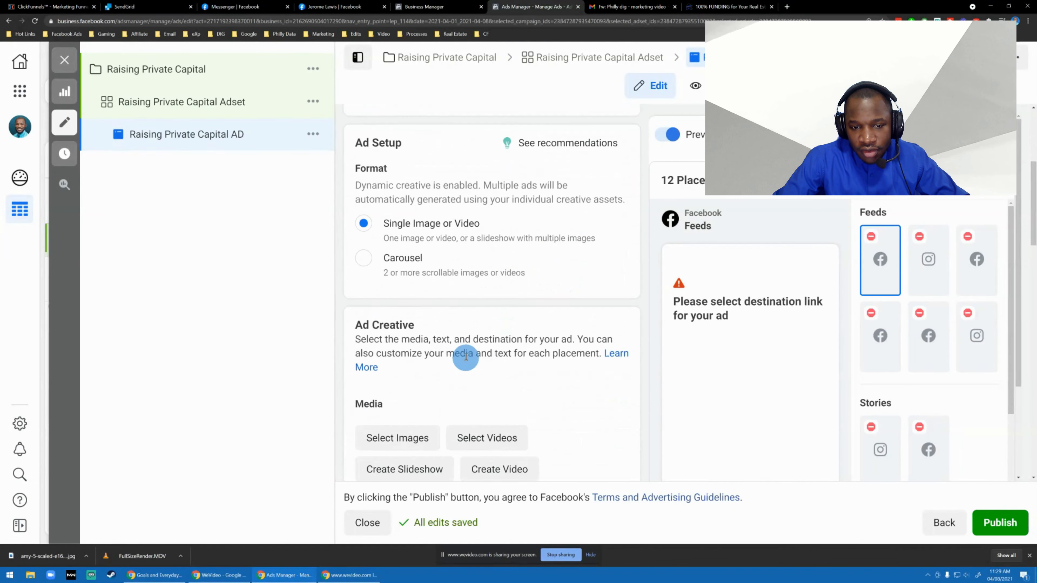
pyautogui.scroll(-5, 427, 365)
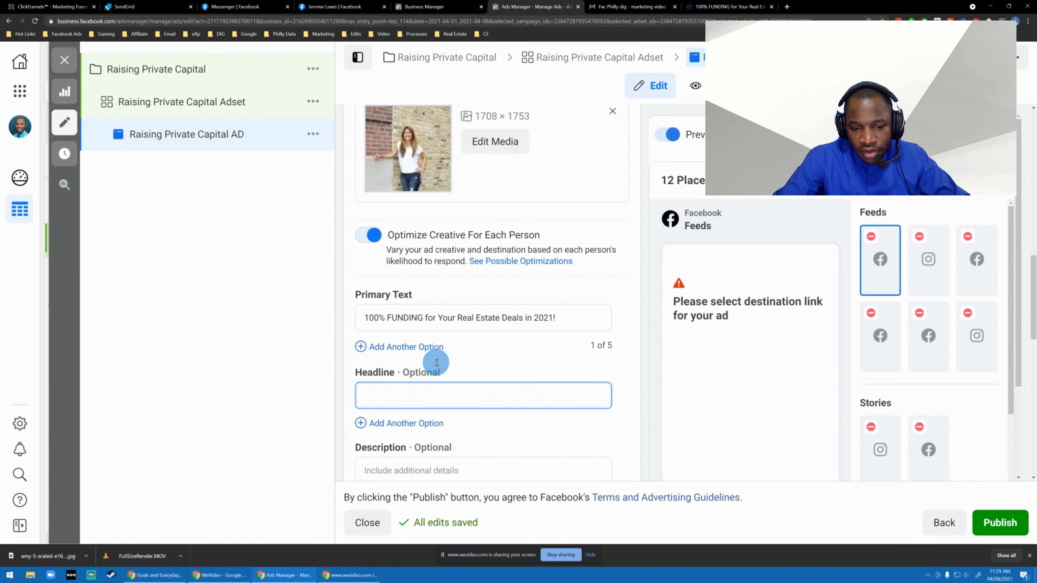
pyautogui.click(411, 360)
pyautogui.press('super+v')
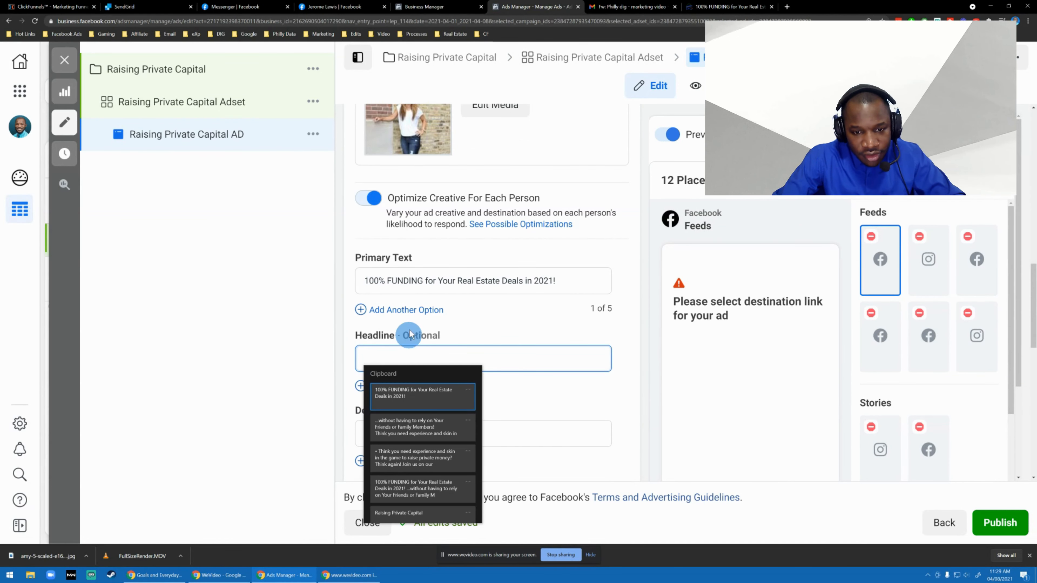
# View the enlarged previews of all available ad placements, then return to the ad's settings.
pyautogui.click(668, 142)
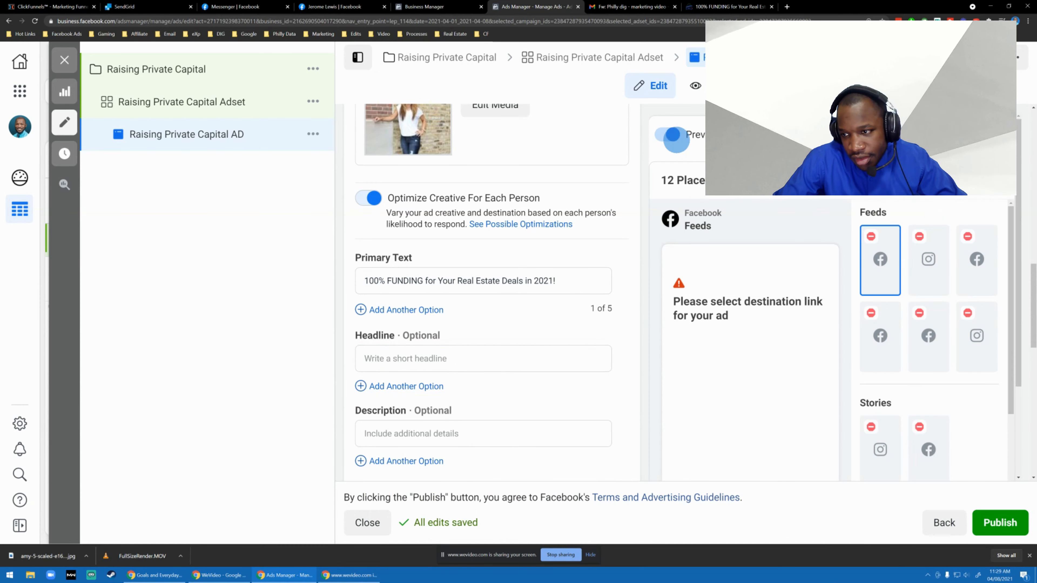
pyautogui.click(943, 134)
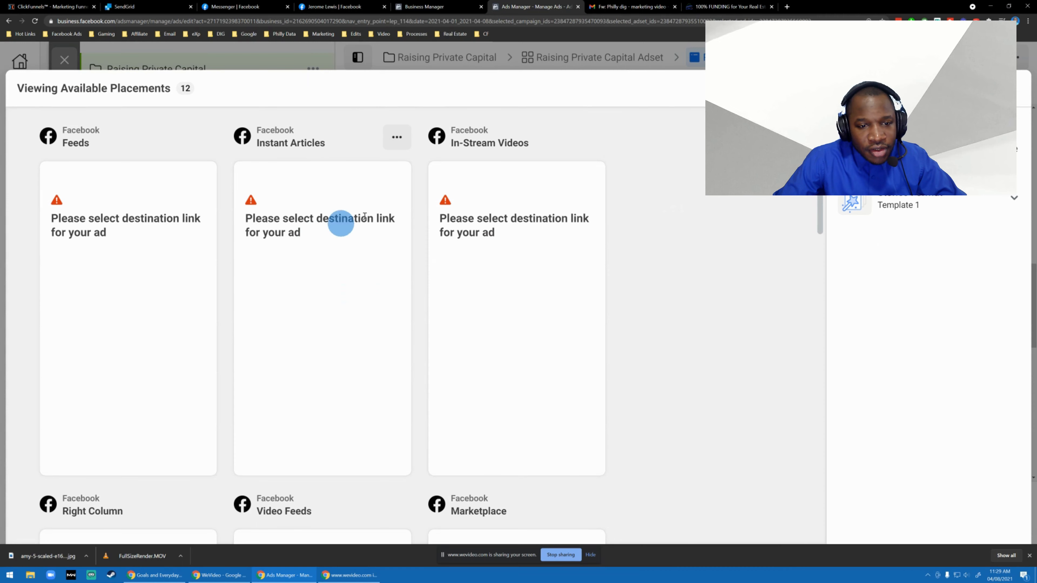
pyautogui.click(664, 62)
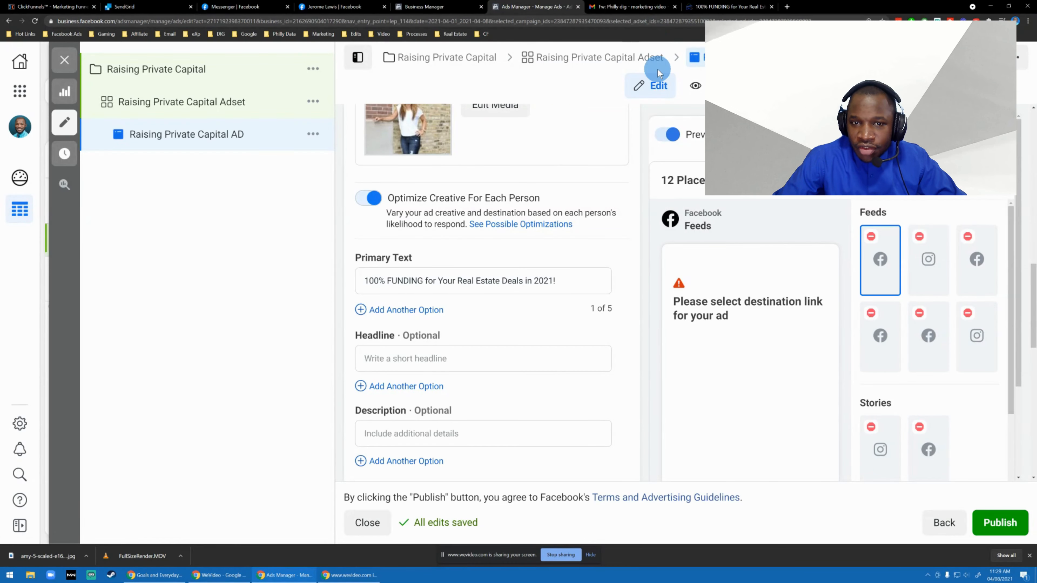
pyautogui.scroll(-5, 496, 261)
pyautogui.click(443, 262)
pyautogui.press('super+v')
pyautogui.scroll(-3, 441, 342)
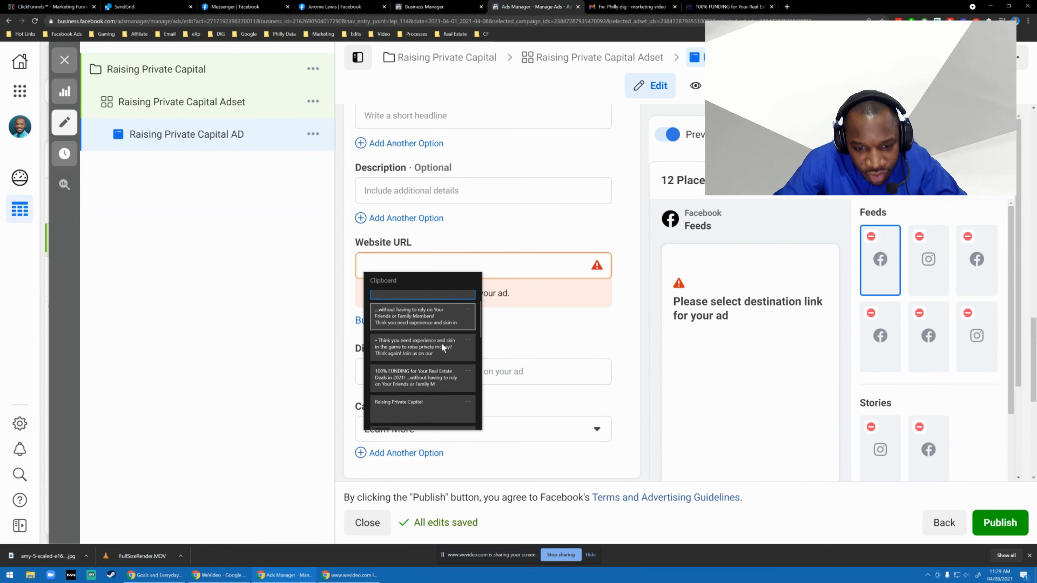
pyautogui.scroll(-5, 430, 330)
pyautogui.click(270, 318)
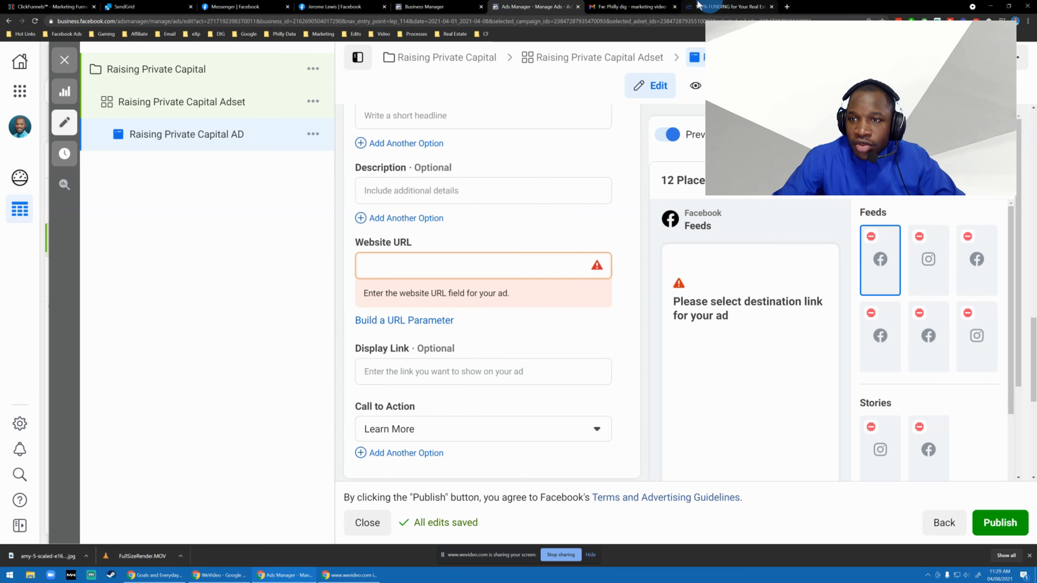
pyautogui.click(722, 5)
pyautogui.click(266, 18)
pyautogui.hotkey('ctrl', 'c')
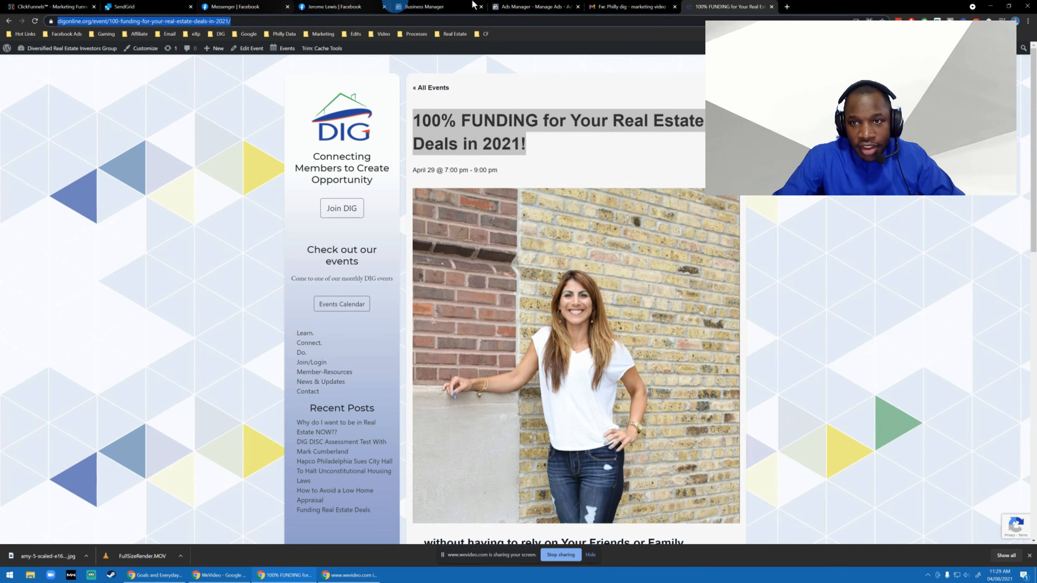
pyautogui.click(532, 6)
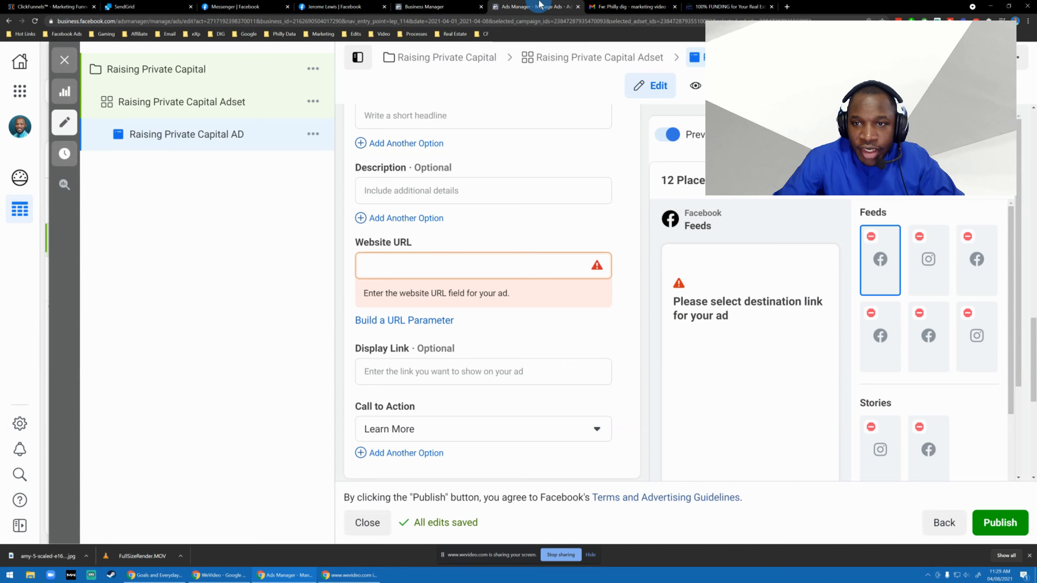
pyautogui.click(432, 264)
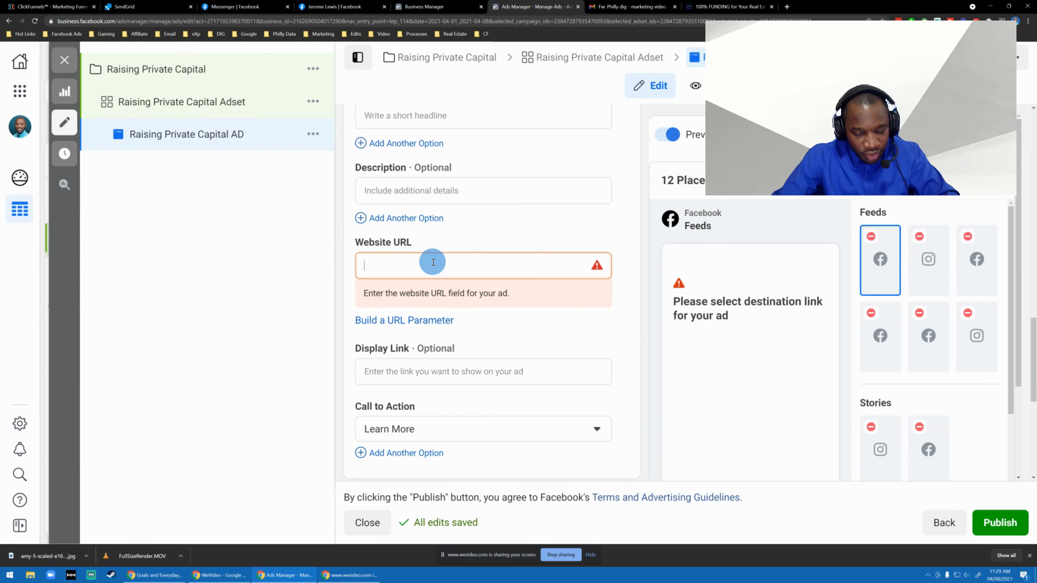
pyautogui.hotkey('ctrl', 'v')
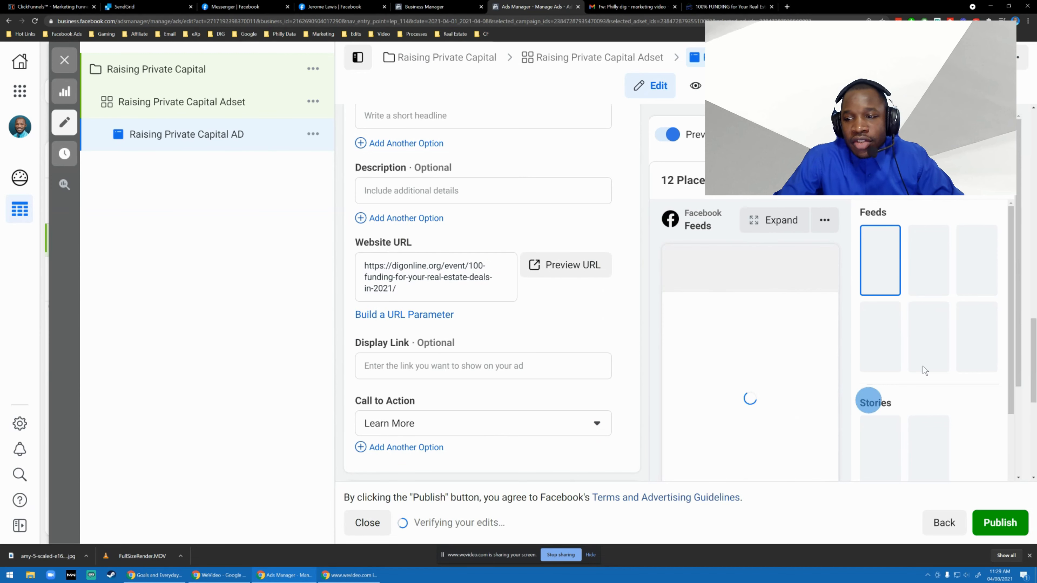
# Review the ad's text fields, website URL and placement previews.
pyautogui.scroll(-1, 831, 291)
pyautogui.scroll(-3, 830, 291)
pyautogui.scroll(5, 829, 288)
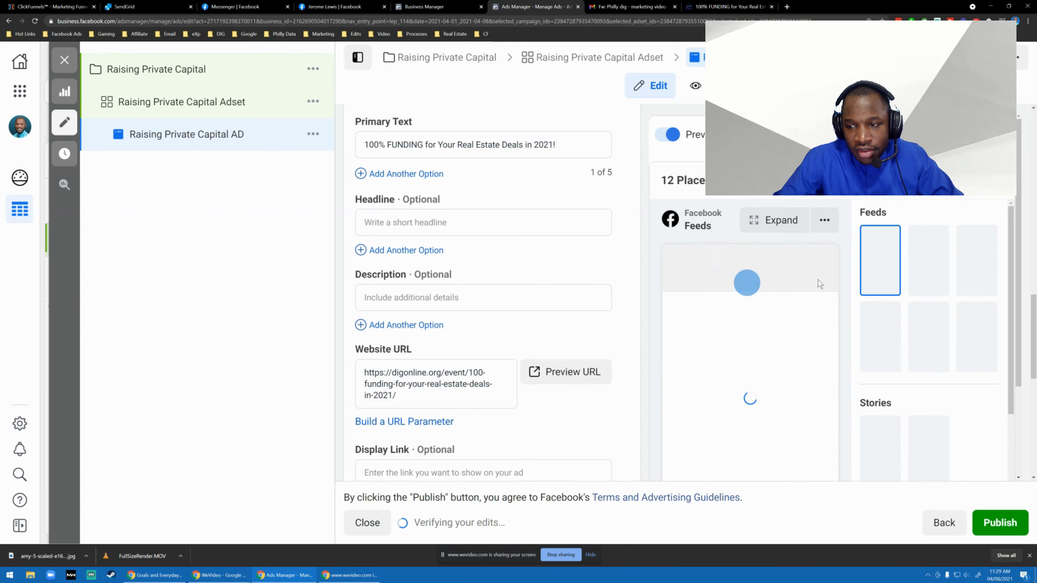
pyautogui.scroll(5, 842, 266)
pyautogui.scroll(-2, 777, 298)
pyautogui.scroll(-2, 537, 331)
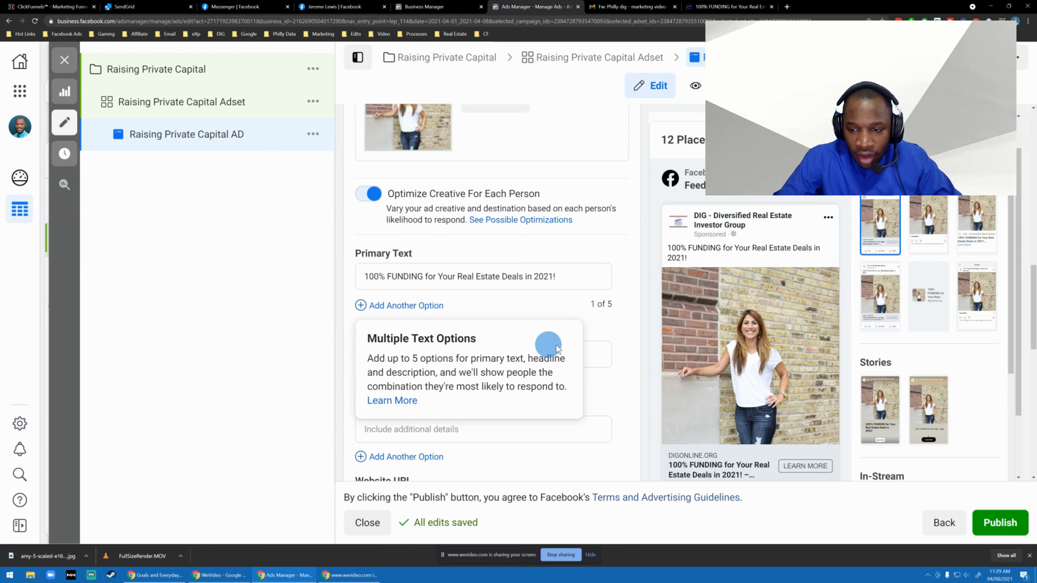
# Fill the ad's headline with the event description starting "Think you need experience and skin in the game" from the clipboard history.
pyautogui.click(413, 353)
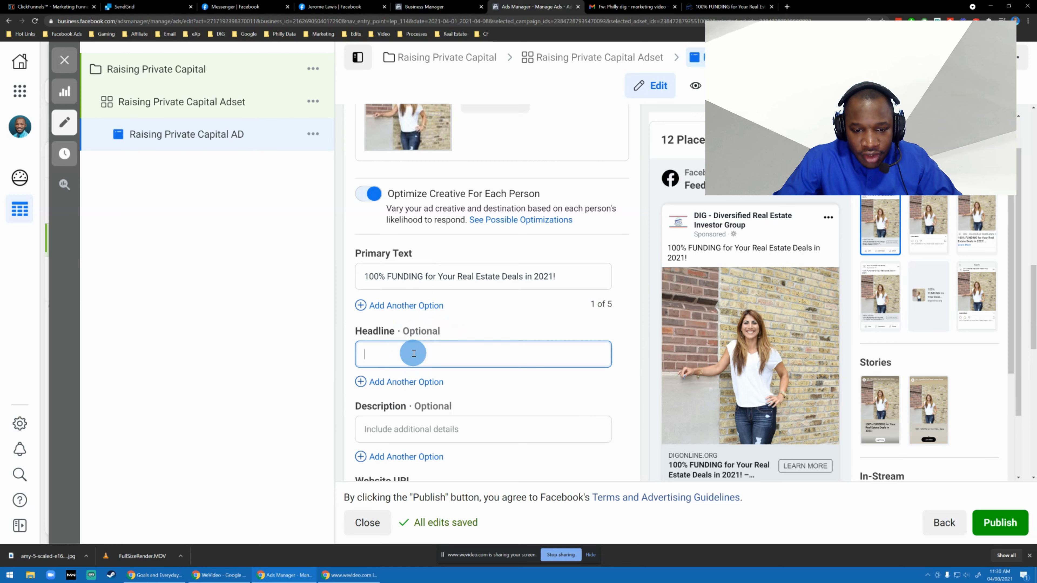
pyautogui.press('super+v')
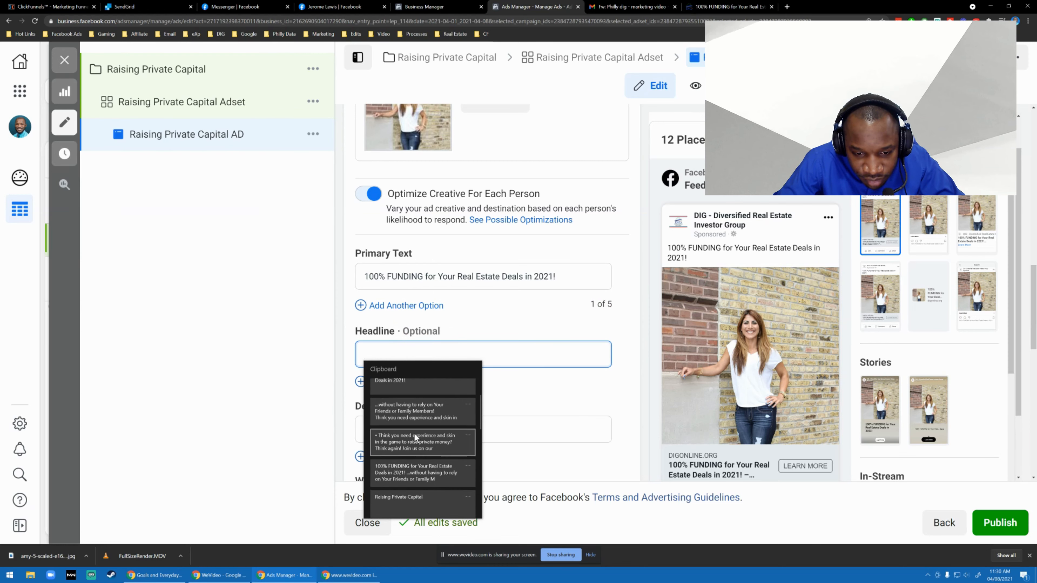
pyautogui.click(397, 441)
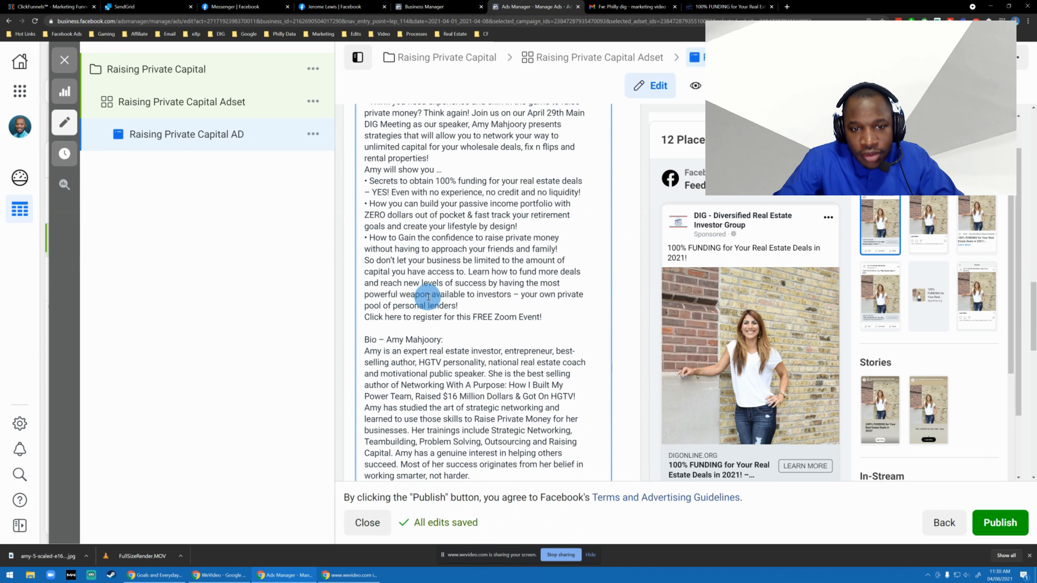
pyautogui.scroll(12, 587, 301)
pyautogui.scroll(-2, 572, 303)
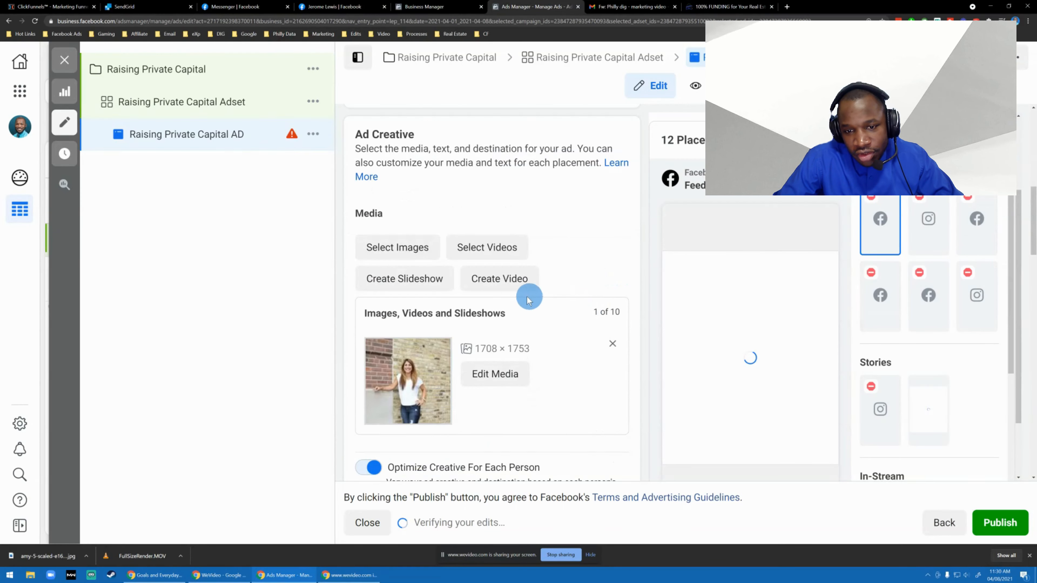
pyautogui.scroll(-5, 518, 309)
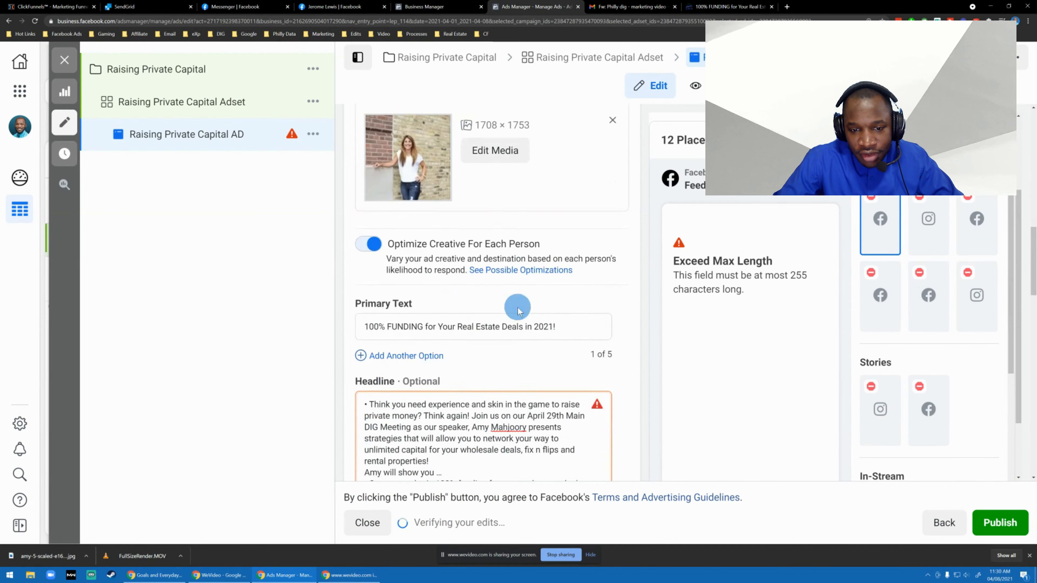
pyautogui.scroll(-4, 506, 304)
pyautogui.scroll(-3, 462, 287)
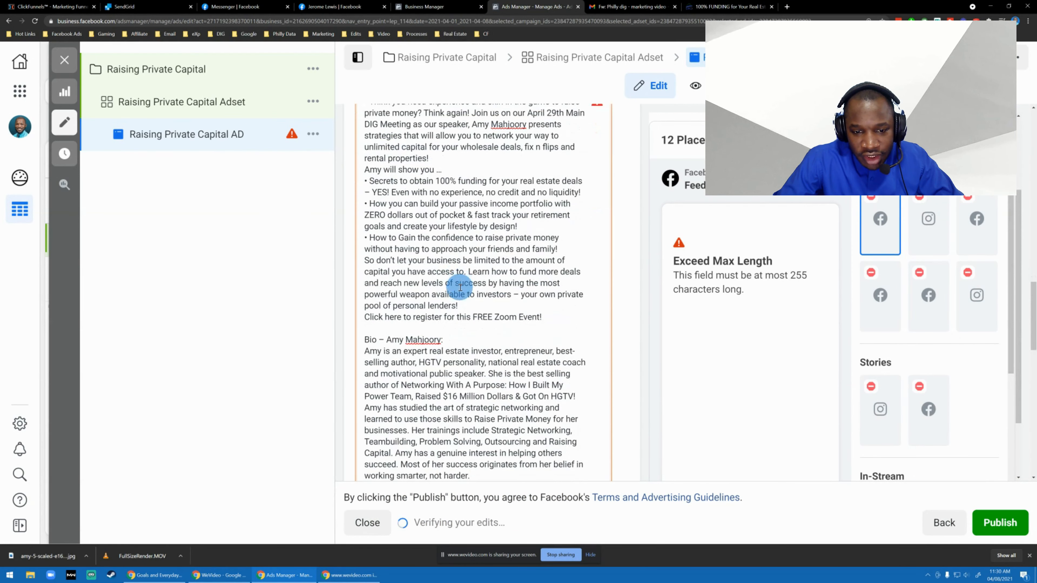
# Delete the speaker's bio and the blank line above it from the end of the headline.
pyautogui.scroll(2, 460, 287)
pyautogui.click(452, 247)
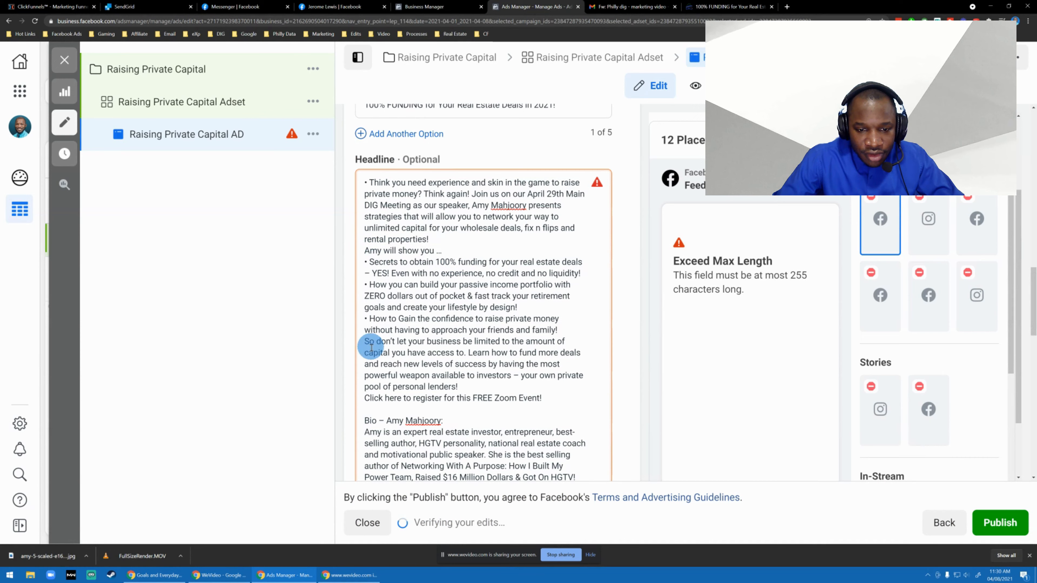
pyautogui.click(373, 412)
pyautogui.hotkey('ctrl', 'shift', 'End')
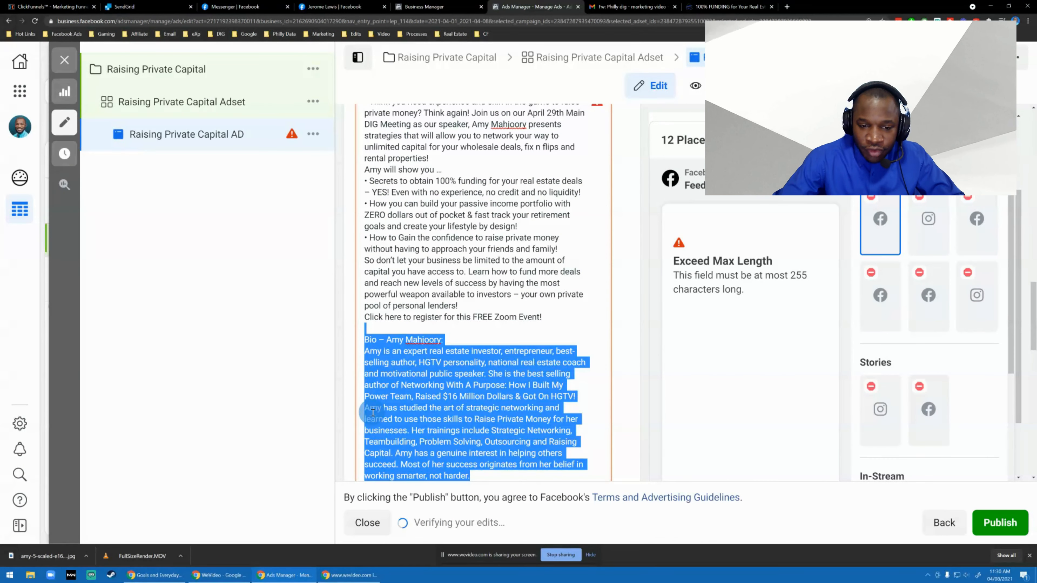
pyautogui.press('BackSpace')
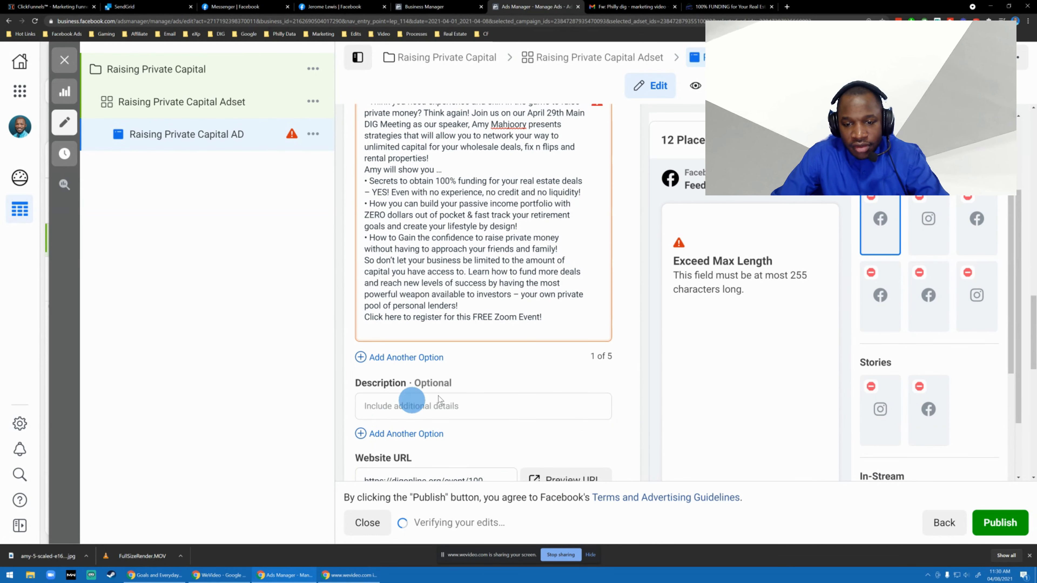
pyautogui.press('BackSpace')
# Delete the headline passage from "Join us on our April 29th Main DIG Meeting" through "rental properties!", keeping "Think again!" before it.
pyautogui.scroll(3, 576, 343)
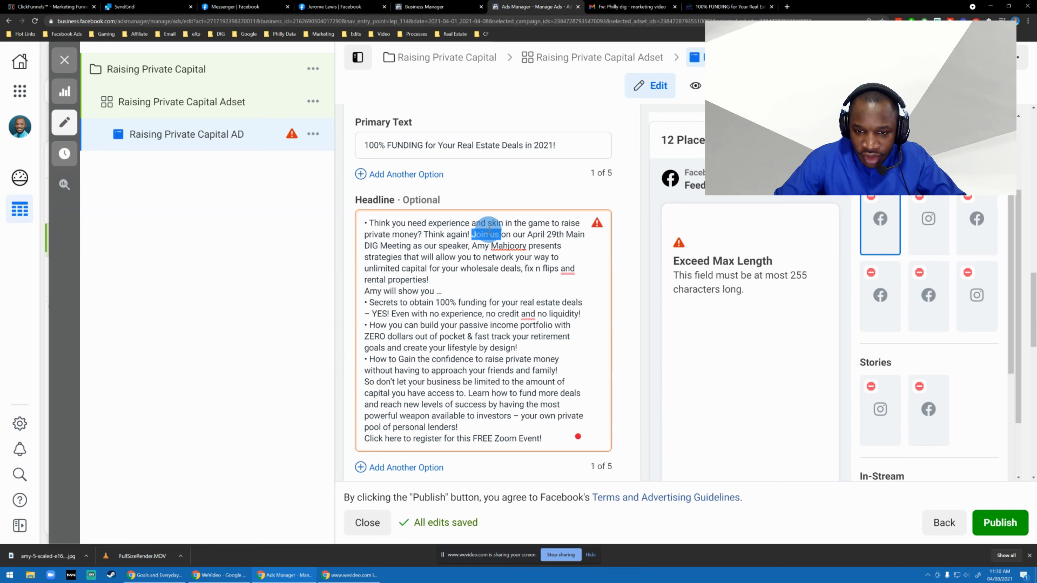
pyautogui.hotkey('shift', 'Right')
pyautogui.hotkey('shift', 'Right')
pyautogui.hotkey('shift', 'Right')
pyautogui.hotkey('shift', 'Right')
pyautogui.hotkey('shift', 'Right')
pyautogui.hotkey('shift', 'Right')
pyautogui.hotkey('shift', 'Right')
pyautogui.hotkey('shift', 'Right')
pyautogui.hotkey('shift', 'Right')
pyautogui.hotkey('shift', 'Right')
pyautogui.hotkey('shift', 'Right')
pyautogui.hotkey('shift', 'Right')
pyautogui.hotkey('shift', 'Right')
pyautogui.hotkey('shift', 'Right')
pyautogui.hotkey('shift', 'Right')
pyautogui.hotkey('shift', 'Right')
pyautogui.hotkey('shift', 'Right')
pyautogui.hotkey('shift', 'Right')
pyautogui.hotkey('shift', 'Right')
pyautogui.hotkey('shift', 'Right')
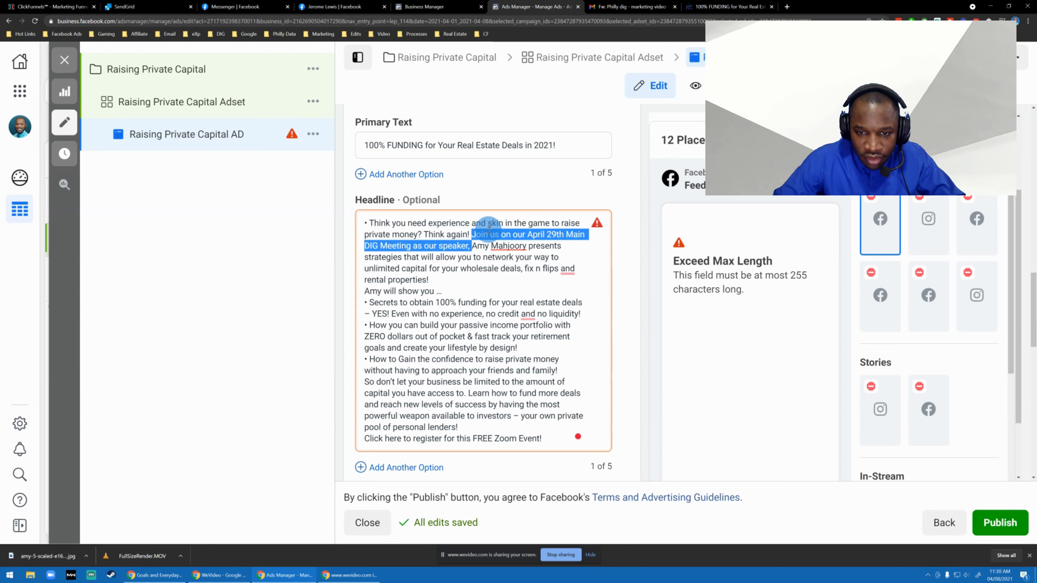
pyautogui.hotkey('ctrl', 'shift', 'Left')
pyautogui.hotkey('ctrl', 'shift', 'Left')
pyautogui.hotkey('ctrl', 'shift', 'Left')
pyautogui.hotkey('ctrl', 'shift', 'Left')
pyautogui.hotkey('ctrl', 'shift', 'Left')
pyautogui.hotkey('ctrl', 'shift', 'Left')
pyautogui.hotkey('ctrl', 'shift', 'Left')
pyautogui.hotkey('ctrl', 'shift', 'Left')
pyautogui.hotkey('ctrl', 'shift', 'Left')
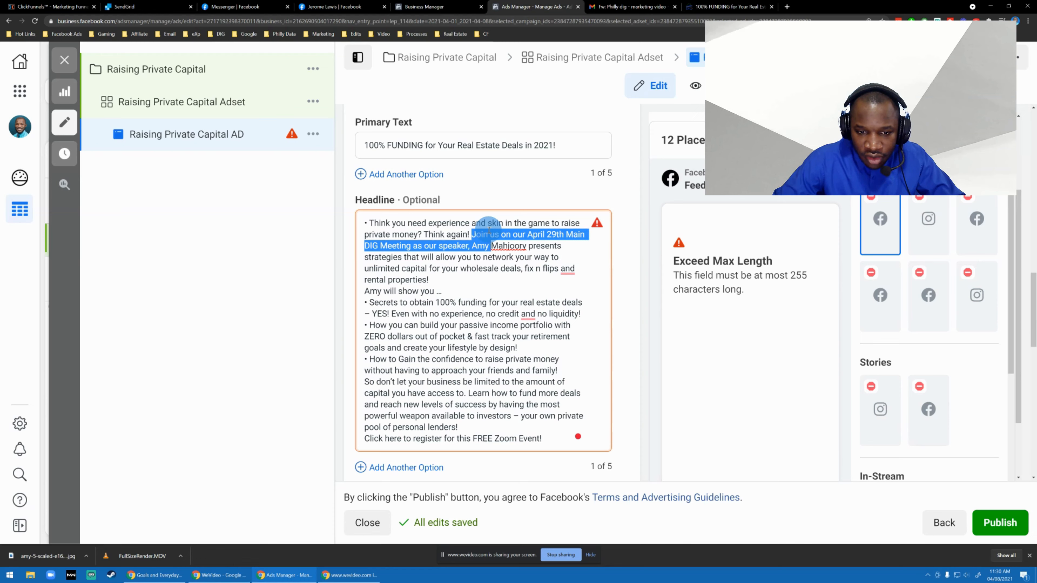
pyautogui.click(489, 230)
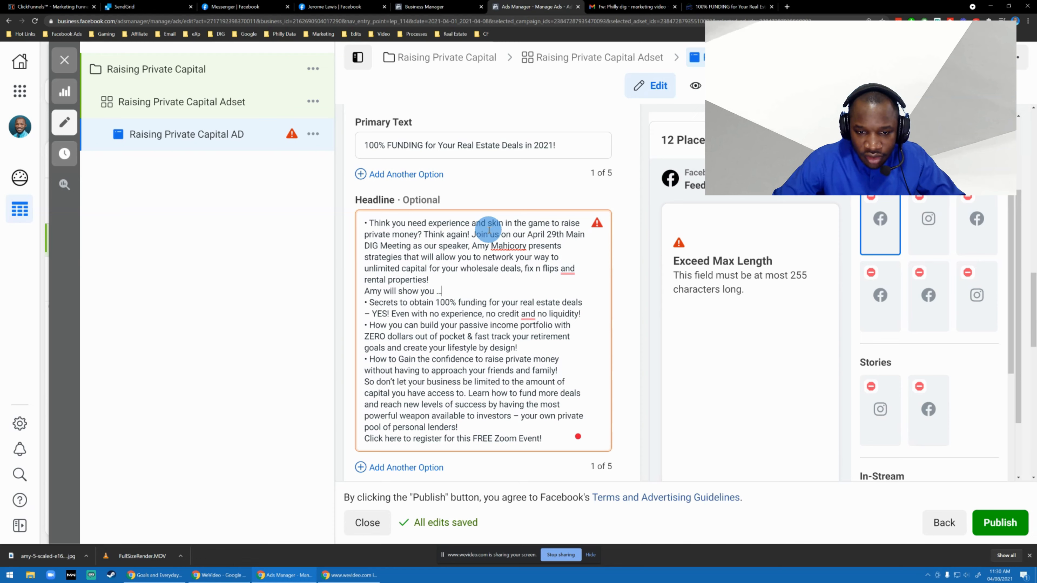
pyautogui.hotkey('ctrl', 'shift', 'Left')
pyautogui.hotkey('ctrl', 'shift', 'Left')
pyautogui.hotkey('ctrl', 'shift', 'Left')
pyautogui.hotkey('ctrl', 'shift', 'Left')
pyautogui.hotkey('ctrl', 'shift', 'Left')
pyautogui.hotkey('ctrl', 'shift', 'Left')
pyautogui.hotkey('ctrl', 'shift', 'Left')
pyautogui.hotkey('ctrl', 'shift', 'Left')
pyautogui.hotkey('ctrl', 'shift', 'Left')
pyautogui.hotkey('ctrl', 'shift', 'Left')
pyautogui.hotkey('ctrl', 'shift', 'Left')
pyautogui.hotkey('ctrl', 'shift', 'Left')
pyautogui.hotkey('ctrl', 'shift', 'Left')
pyautogui.hotkey('ctrl', 'shift', 'Left')
pyautogui.hotkey('ctrl', 'shift', 'Left')
pyautogui.hotkey('ctrl', 'shift', 'Left')
pyautogui.hotkey('ctrl', 'shift', 'Left')
pyautogui.hotkey('ctrl', 'shift', 'Left')
pyautogui.hotkey('ctrl', 'shift', 'Left')
pyautogui.hotkey('ctrl', 'shift', 'Left')
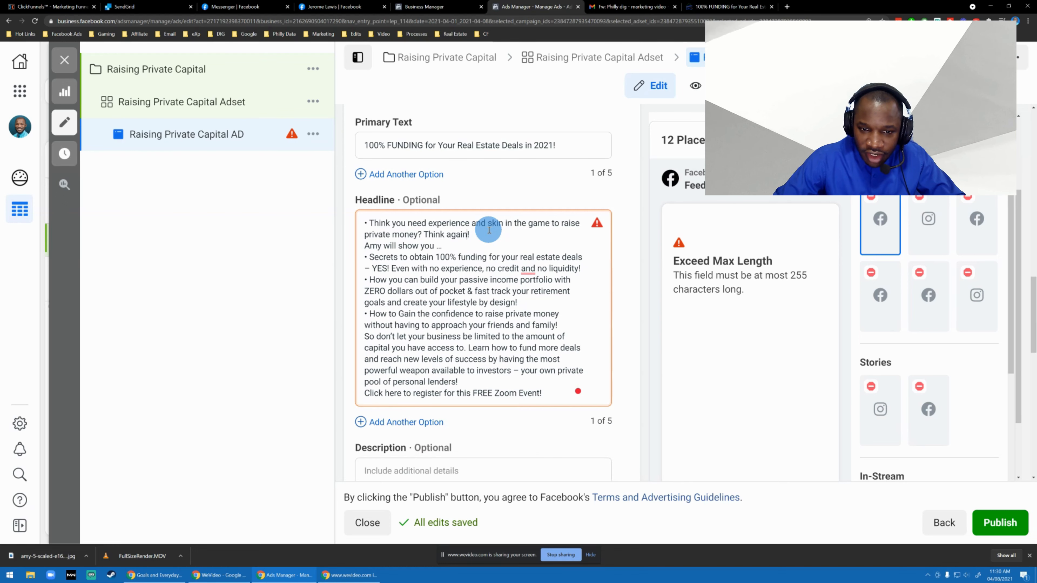
pyautogui.hotkey('ctrl', 'Left')
pyautogui.hotkey('ctrl', 'Left')
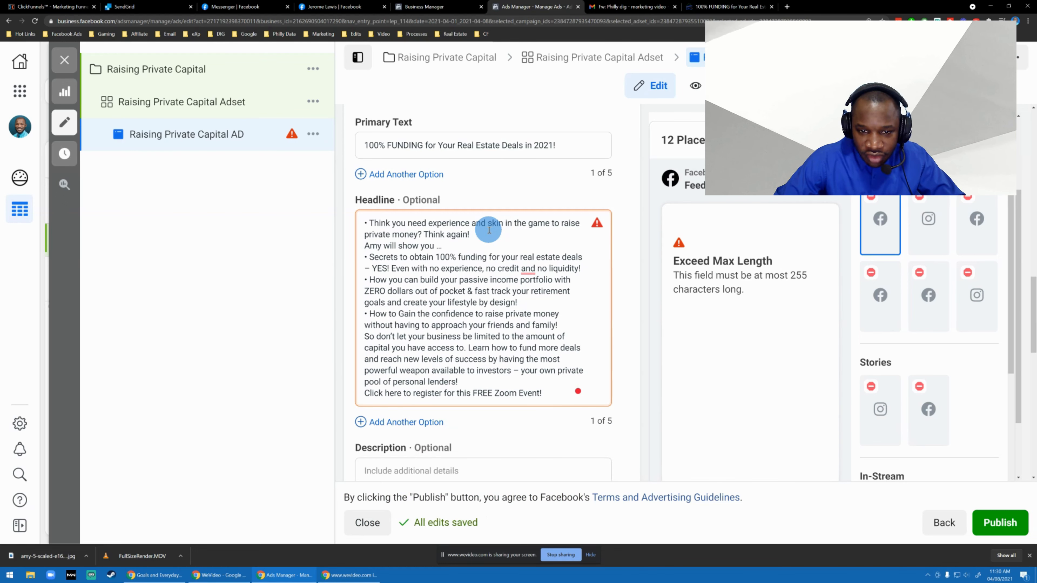
# Delete the headline paragraph from "So don't let your business be limited" through "pool of personal lenders!".
pyautogui.moveTo(489, 231)
pyautogui.mouseDown()
pyautogui.moveTo(397, 231)
pyautogui.moveTo(441, 259)
pyautogui.mouseUp()
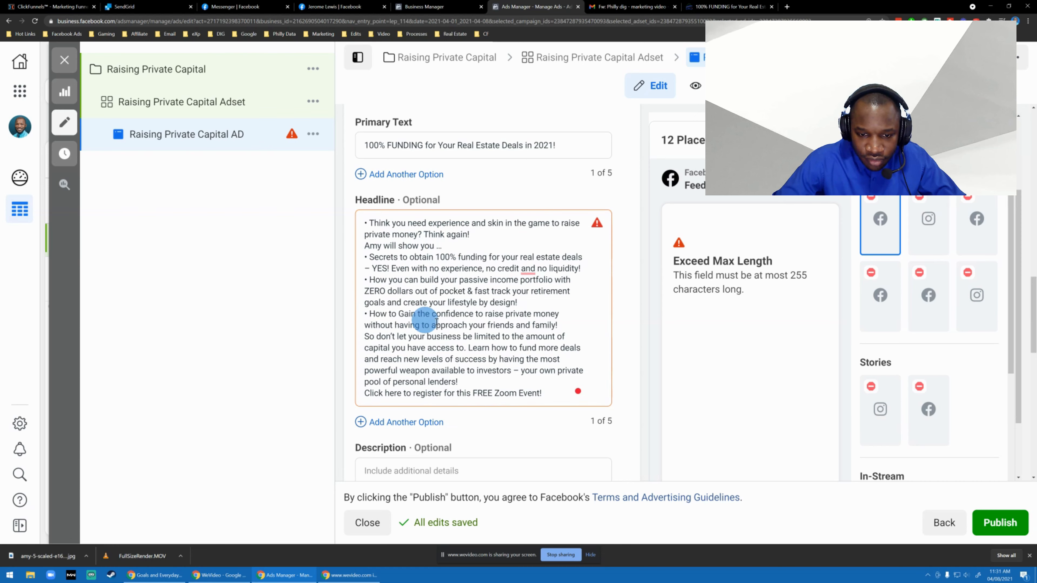
pyautogui.moveTo(563, 325); pyautogui.dragTo(603, 323)
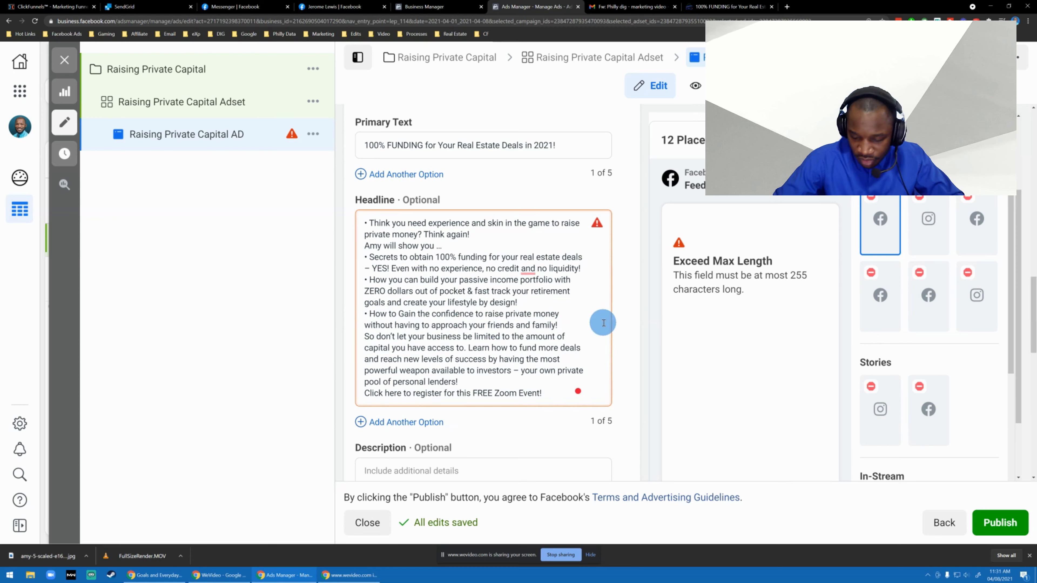
pyautogui.hotkey('shift', 'Down')
pyautogui.hotkey('shift', 'Down')
pyautogui.hotkey('shift', 'Down')
pyautogui.hotkey('shift', 'Down')
pyautogui.hotkey('shift', 'Down')
pyautogui.hotkey('shift', 'Down')
pyautogui.hotkey('shift', 'Up')
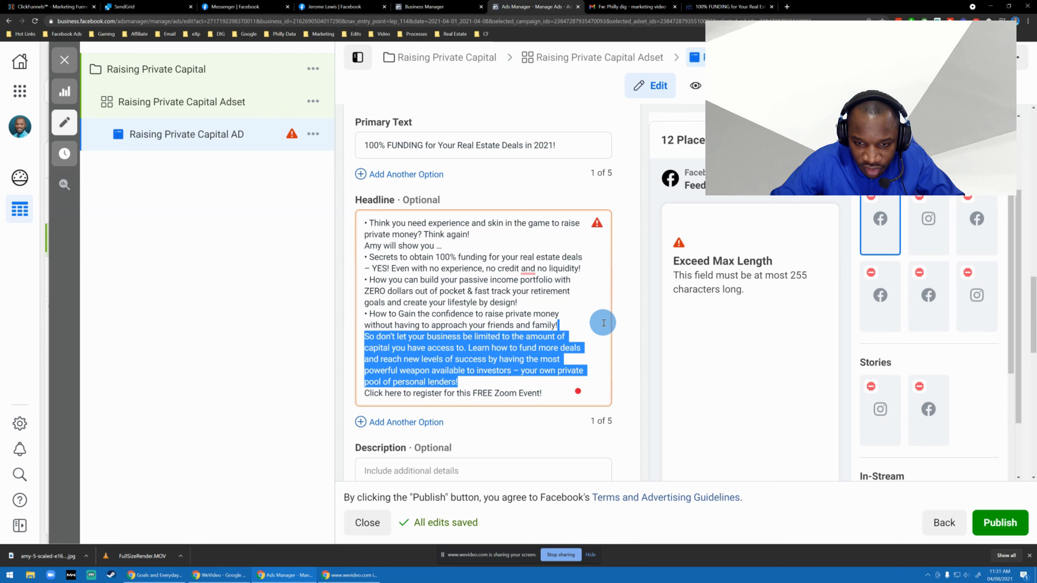
pyautogui.press('BackSpace')
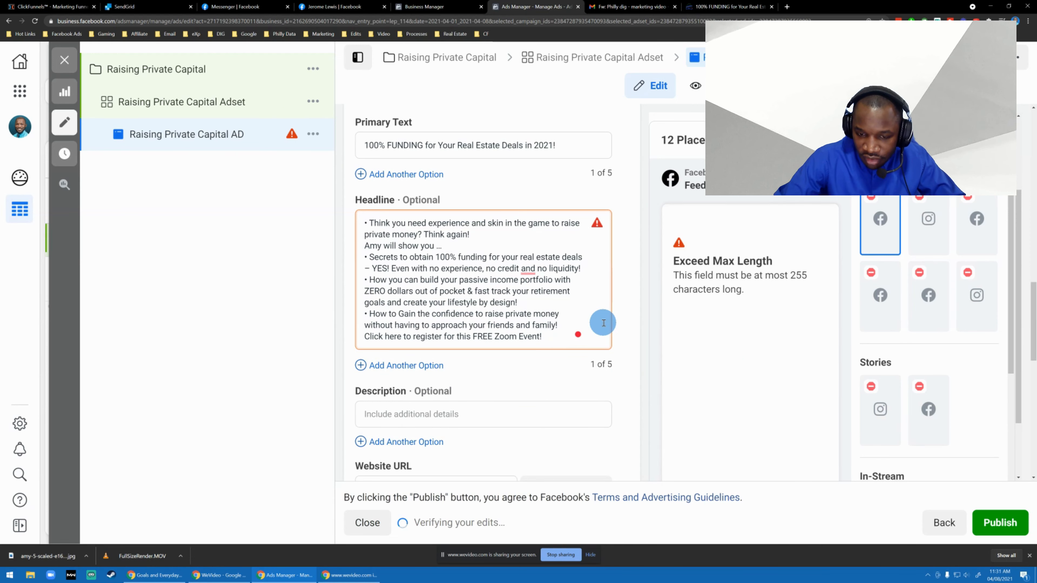
# Move the line "Click here to register for this FREE Zoom Event!" from the headline into the ad's description.
pyautogui.hotkey('shift', 'Home')
pyautogui.hotkey('ctrl', 'c')
pyautogui.press('BackSpace')
pyautogui.scroll(-2, 458, 353)
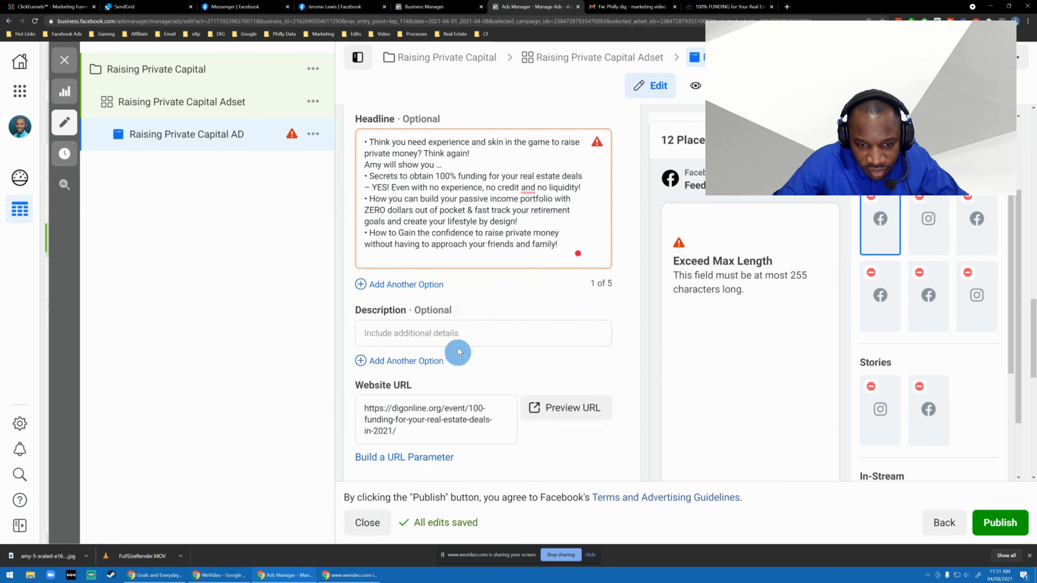
pyautogui.click(428, 333)
pyautogui.hotkey('ctrl', 'v')
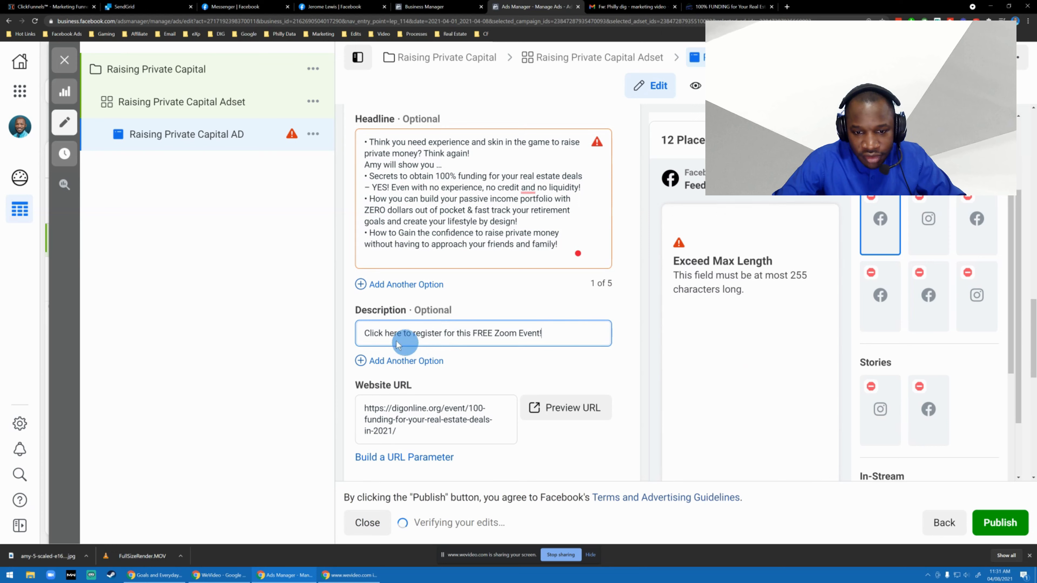
# Clear all the remaining text from the ad's headline.
pyautogui.click(481, 303)
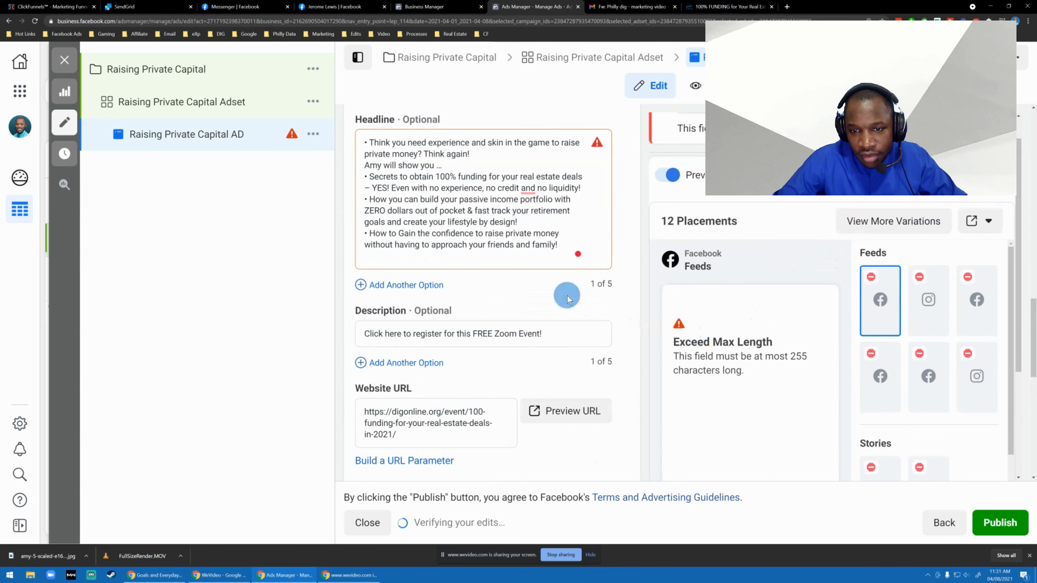
pyautogui.click(480, 235)
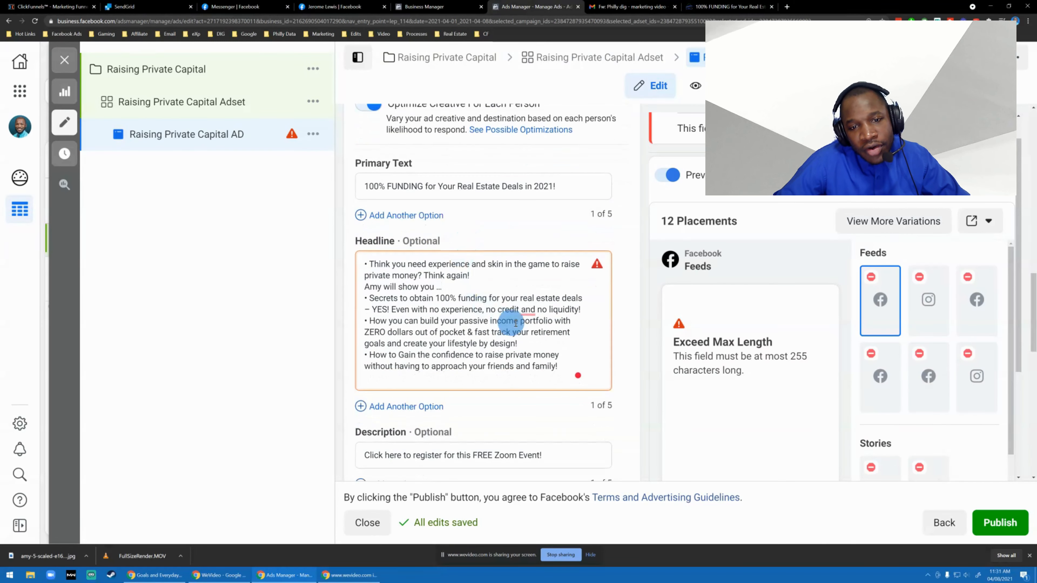
pyautogui.moveTo(560, 362); pyautogui.dragTo(352, 230)
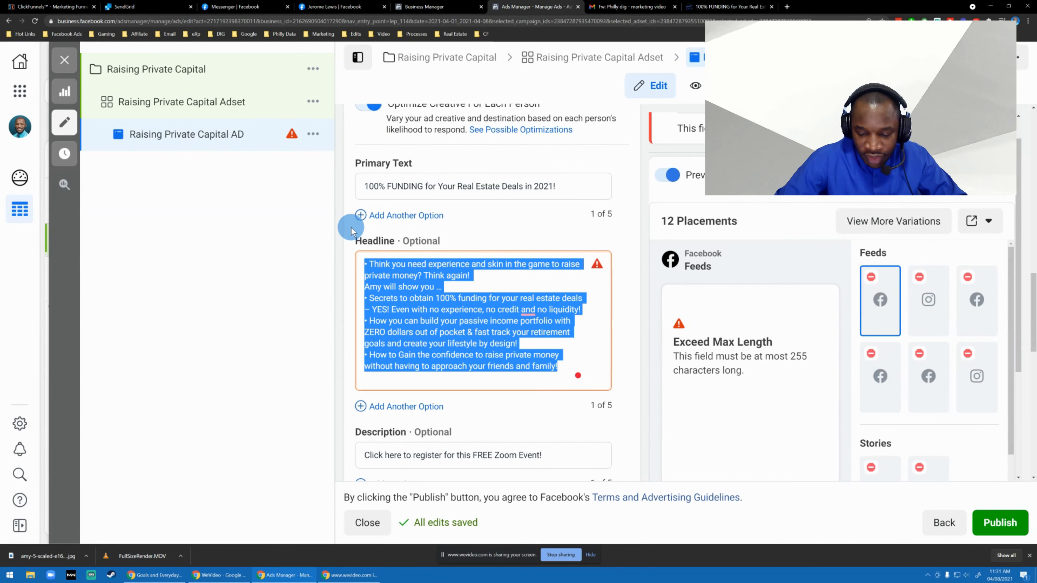
pyautogui.press('BackSpace')
# Move "100% FUNDING for Your Real Estate Deals in 2021!" from the primary text into the headline.
pyautogui.tripleClick(491, 186)
pyautogui.hotkey('ctrl', 'c')
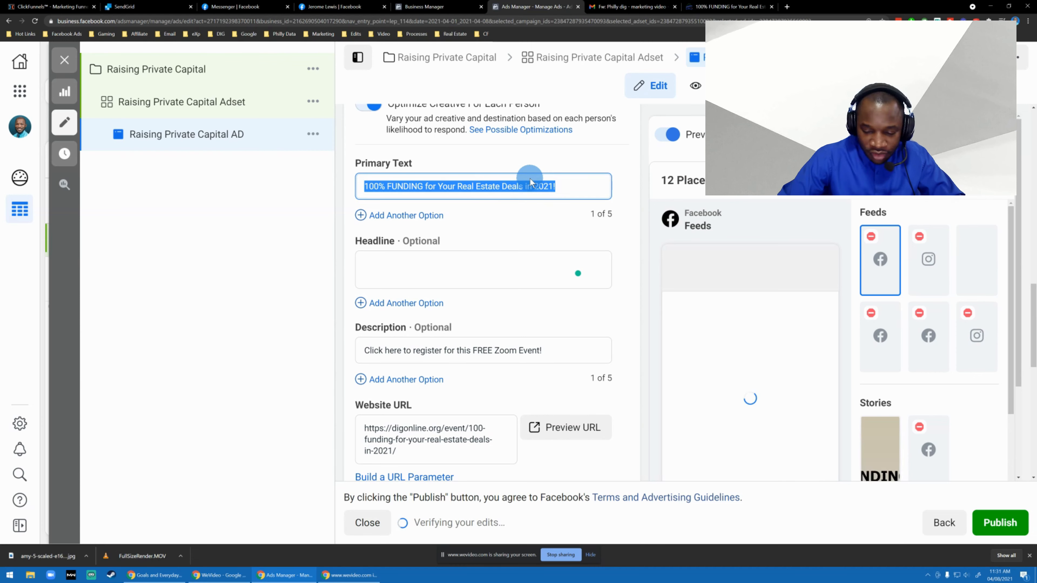
pyautogui.press('BackSpace')
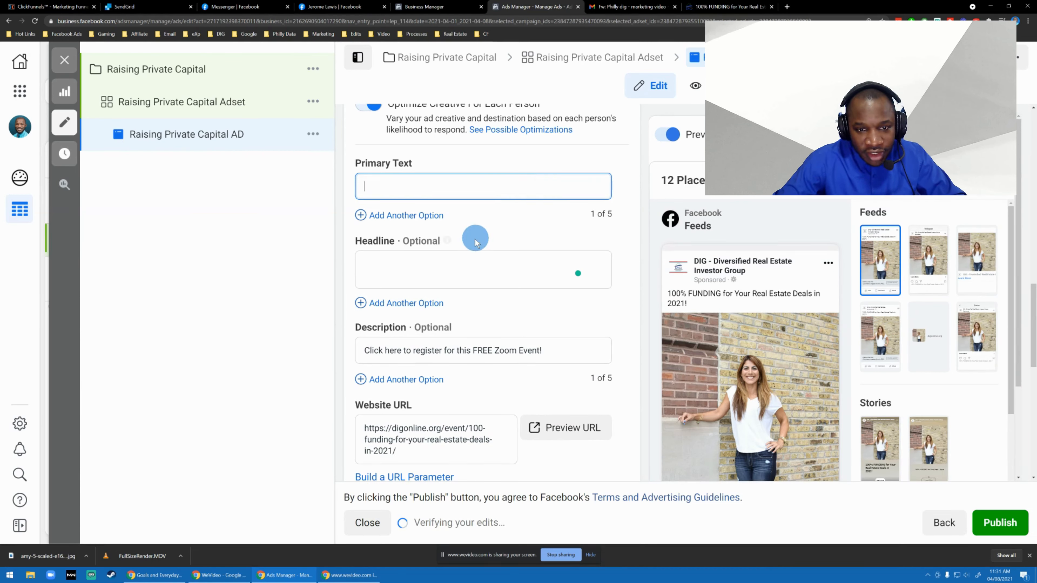
pyautogui.click(408, 273)
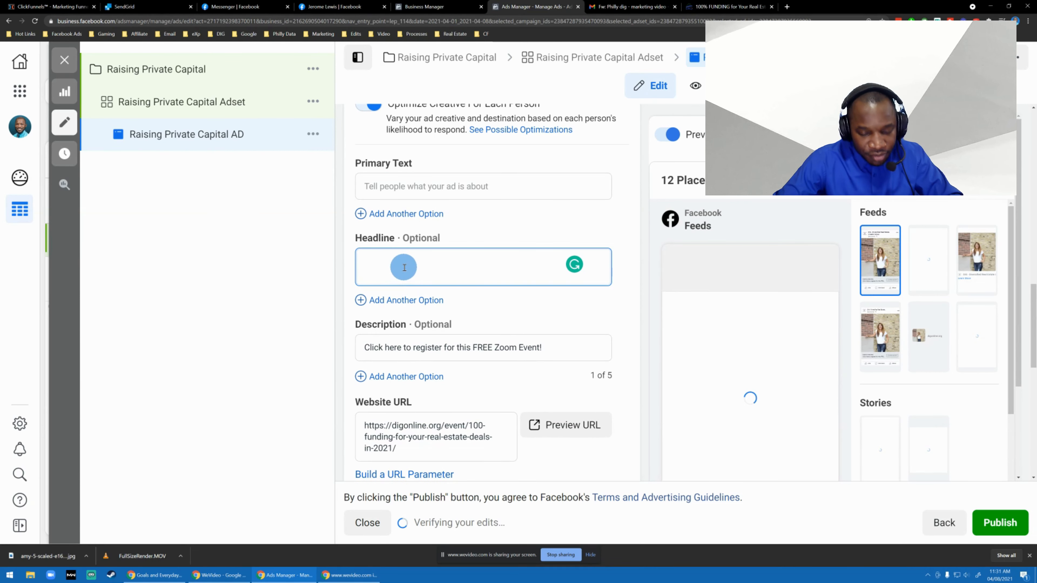
pyautogui.hotkey('ctrl', 'v')
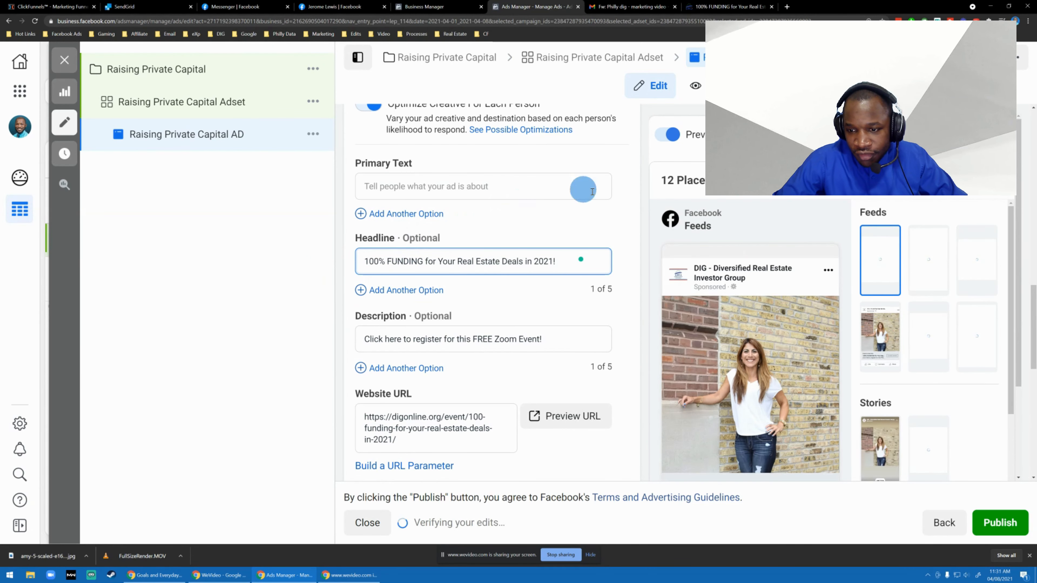
# Fill the primary text with the event description starting "Think you need experience and skin in the game" from the clipboard history.
pyautogui.scroll(-8, 612, 286)
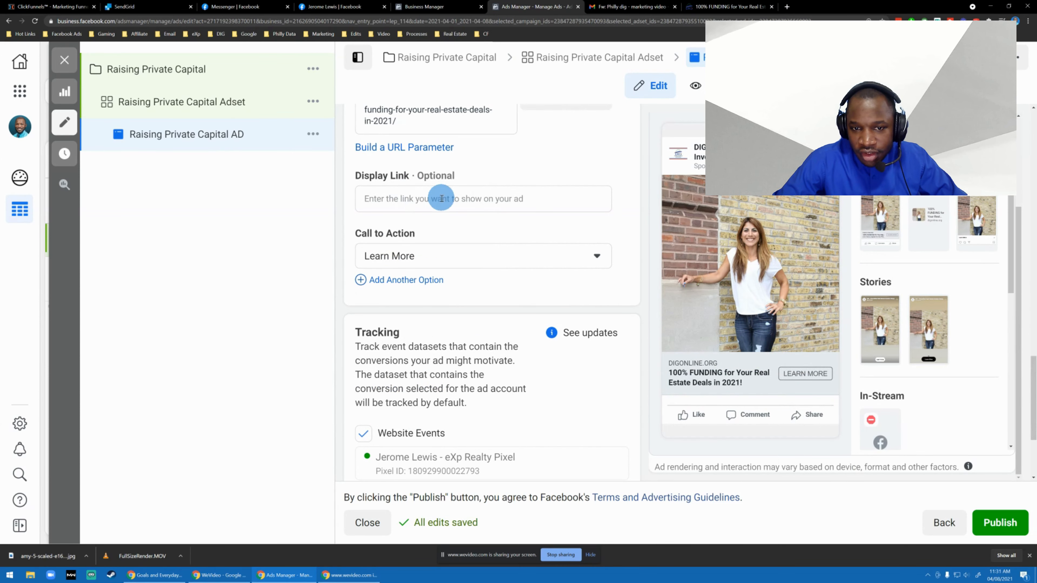
pyautogui.scroll(3, 436, 202)
pyautogui.click(421, 141)
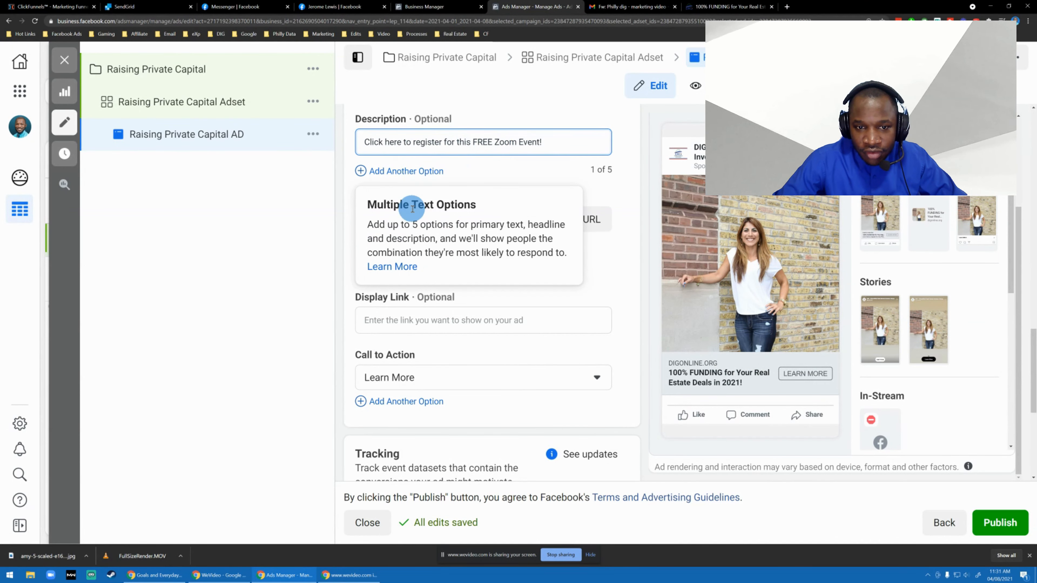
pyautogui.scroll(5, 477, 214)
pyautogui.click(442, 193)
pyautogui.press('super+v')
pyautogui.scroll(-2, 404, 273)
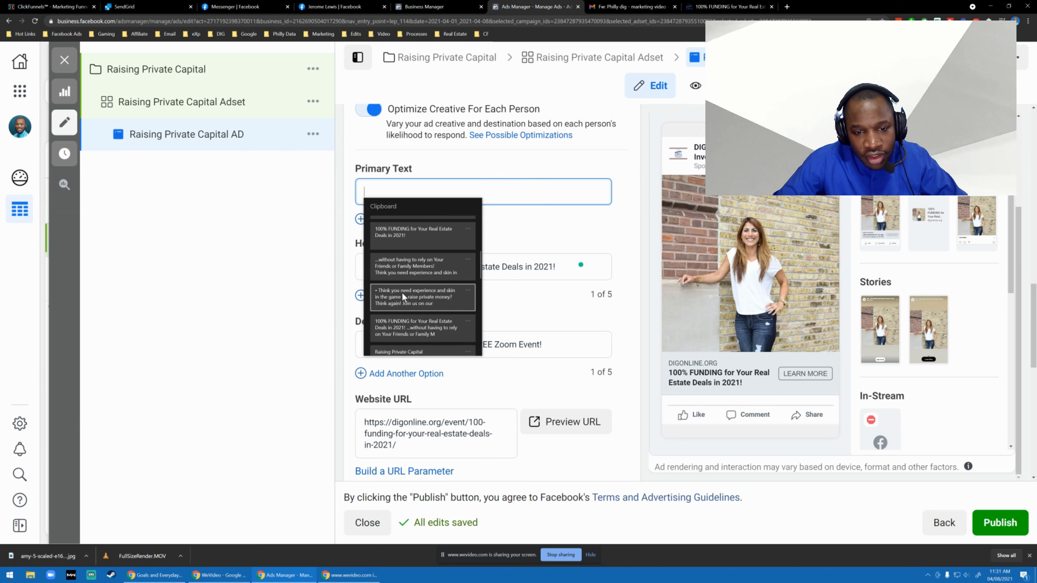
pyautogui.click(401, 292)
pyautogui.scroll(5, 475, 301)
pyautogui.scroll(2, 398, 262)
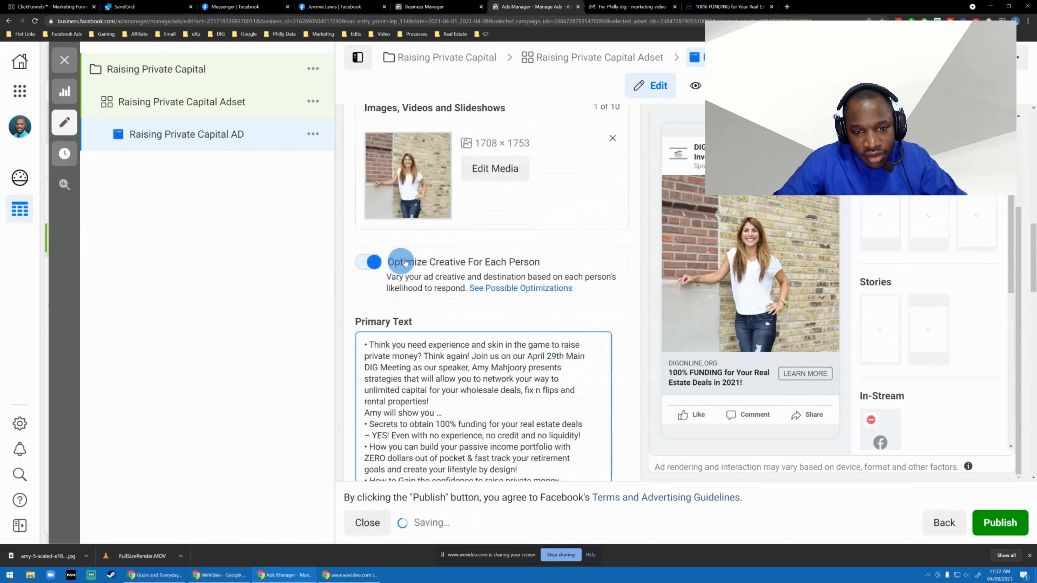
# Delete the sentence starting "Join us on our April 29th Main DIG Meeting" from the primary text and add blank lines after "Think again!".
pyautogui.scroll(-1, 457, 262)
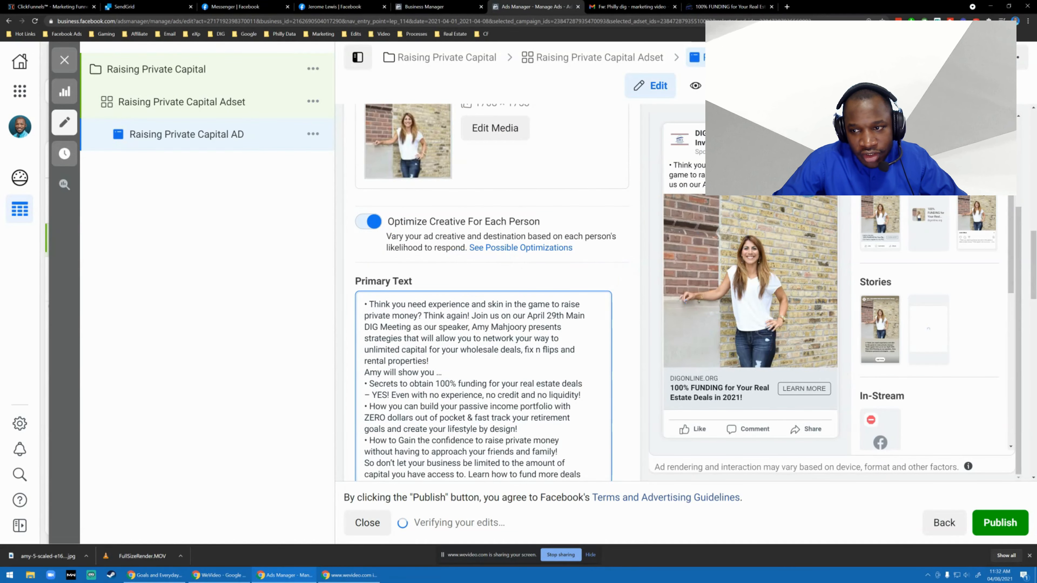
pyautogui.scroll(-3, 746, 212)
pyautogui.scroll(-5, 583, 234)
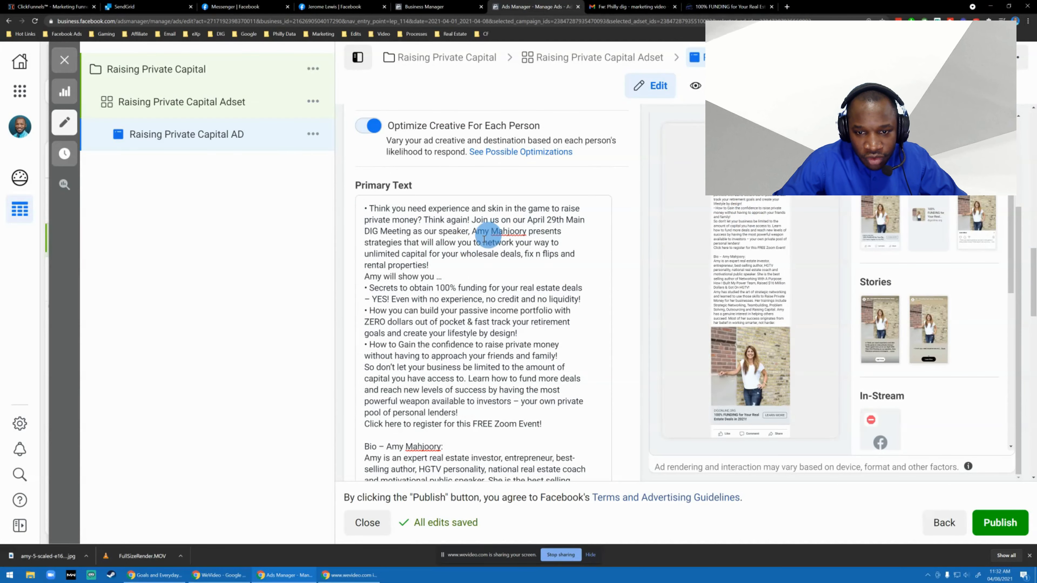
pyautogui.click(473, 220)
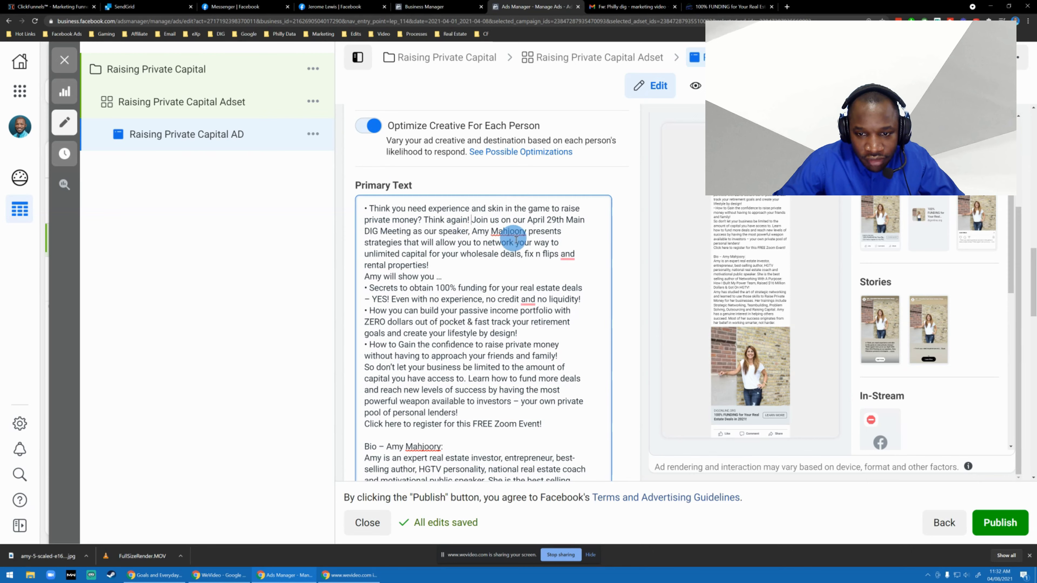
pyautogui.keyDown('shift'); pyautogui.click(435, 265); pyautogui.keyUp('shift')
pyautogui.press('BackSpace')
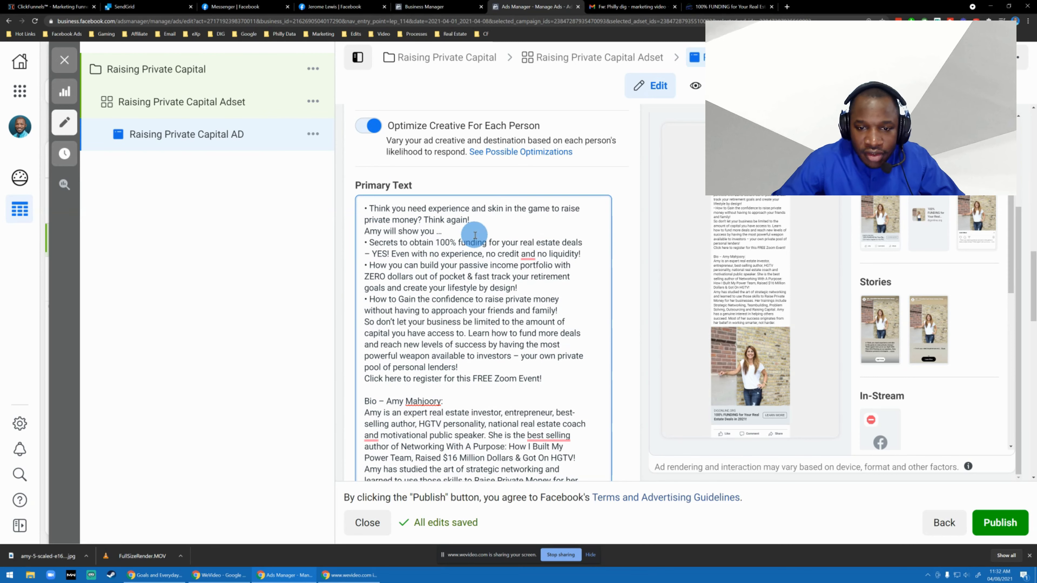
pyautogui.press('Return')
pyautogui.press('Return')
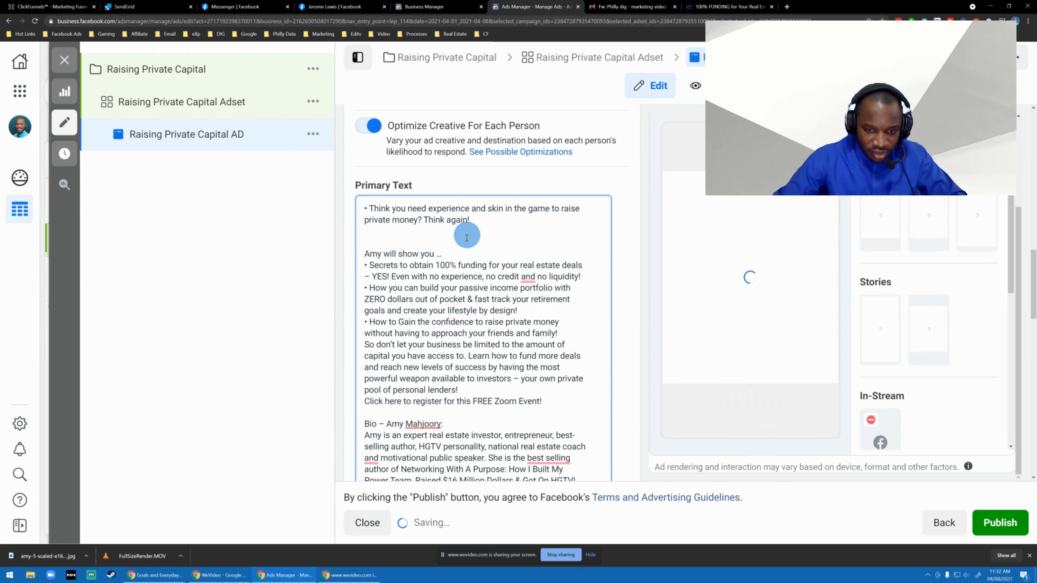
# Replace the speaker's "will show you" line with "Here What You Will Learn:" and add a blank line below it.
pyautogui.tripleClick(461, 252)
pyautogui.write('Here')
pyautogui.write(' a')
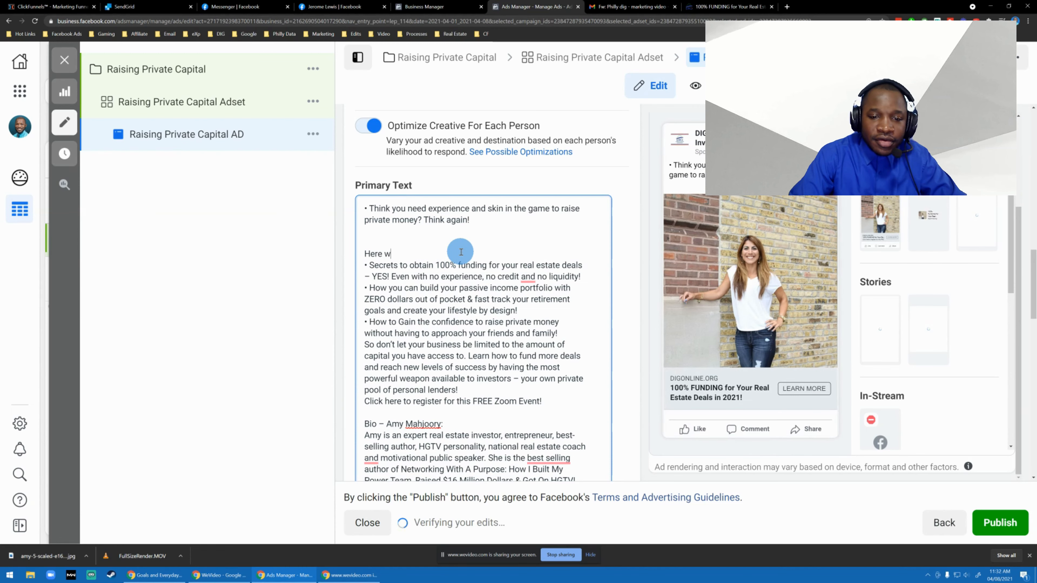
pyautogui.press('BackSpace')
pyautogui.write('What You Get')
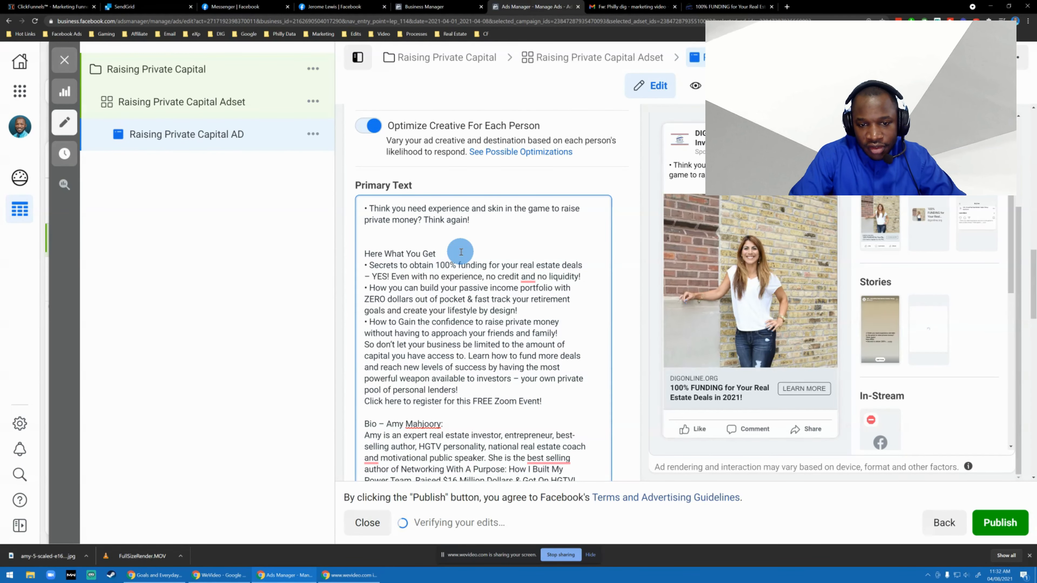
pyautogui.hotkey('ctrl', 'shift', 'Left')
pyautogui.write('Will Learn')
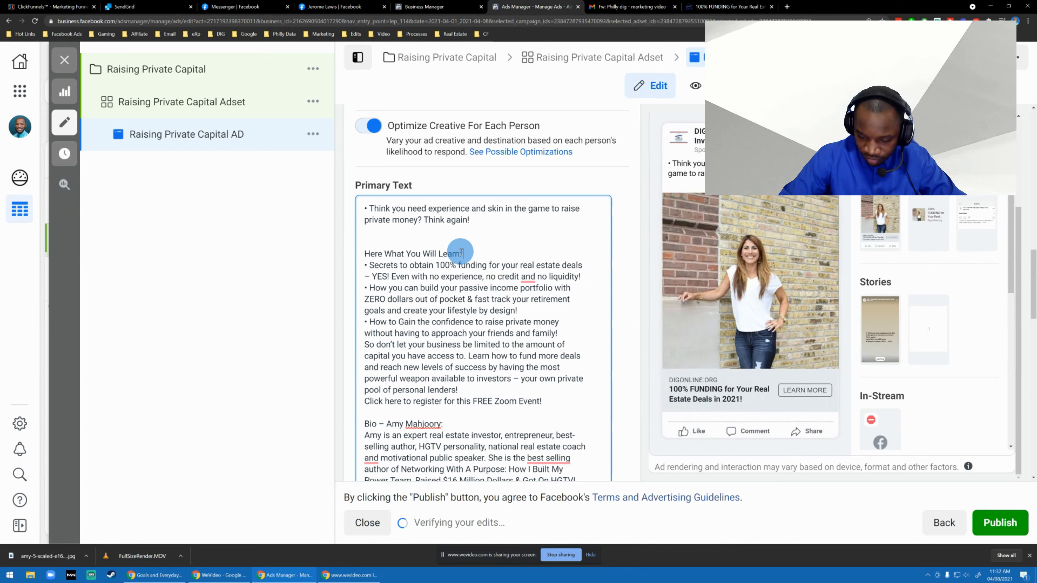
pyautogui.press('Return')
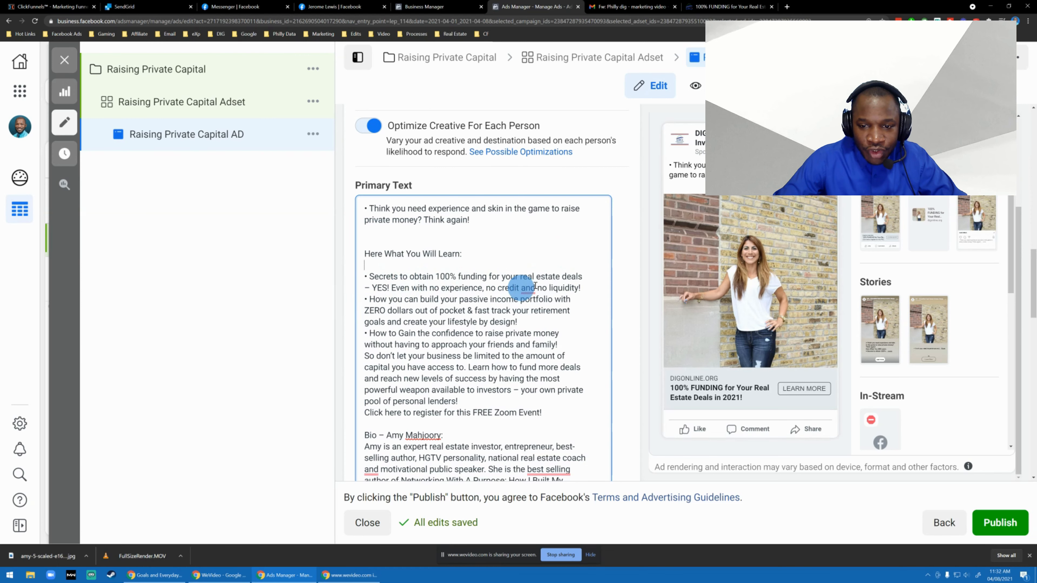
# Accept the suggested comma before "and no liquidity!" and insert blank lines between the three bullet points of the primary text.
pyautogui.moveTo(527, 289)
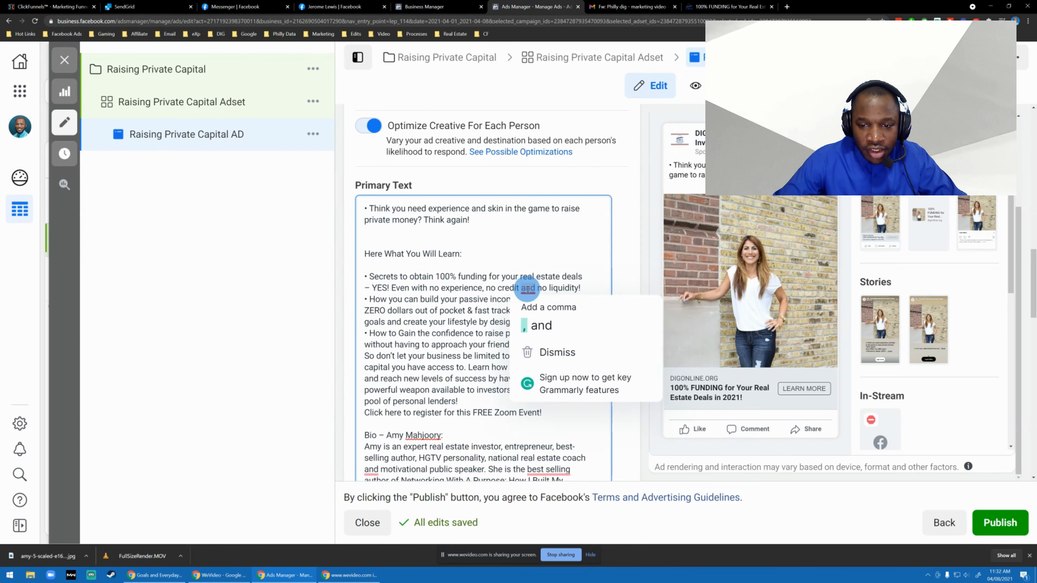
pyautogui.click(527, 315)
pyautogui.click(587, 290)
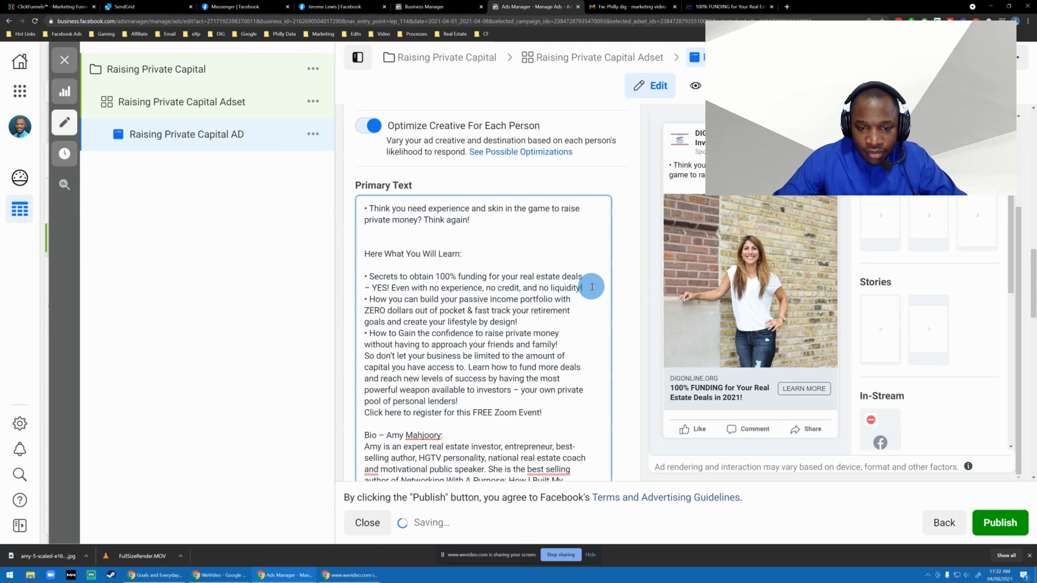
pyautogui.press('Return')
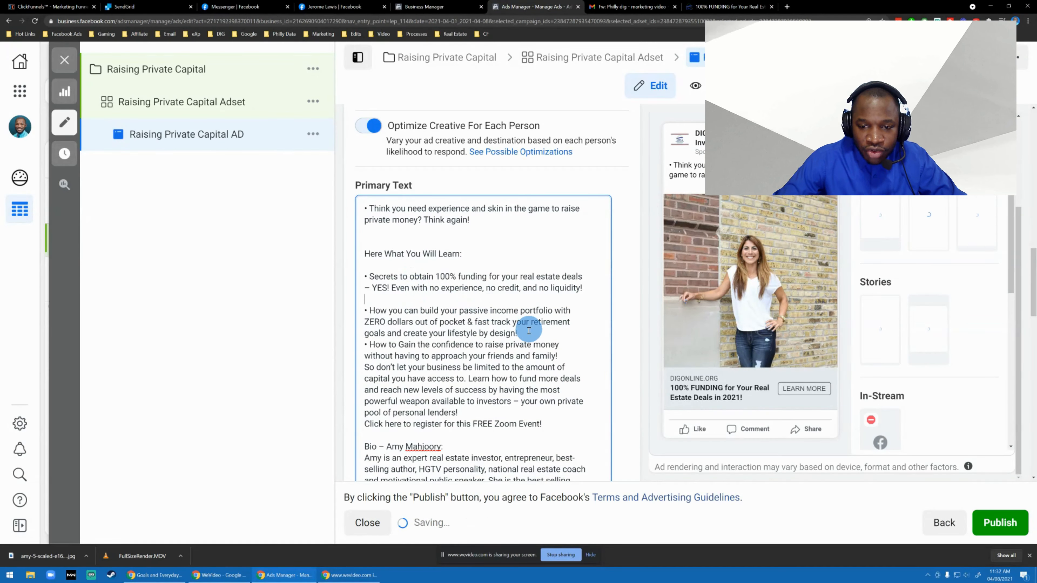
pyautogui.click(524, 334)
pyautogui.press('Return')
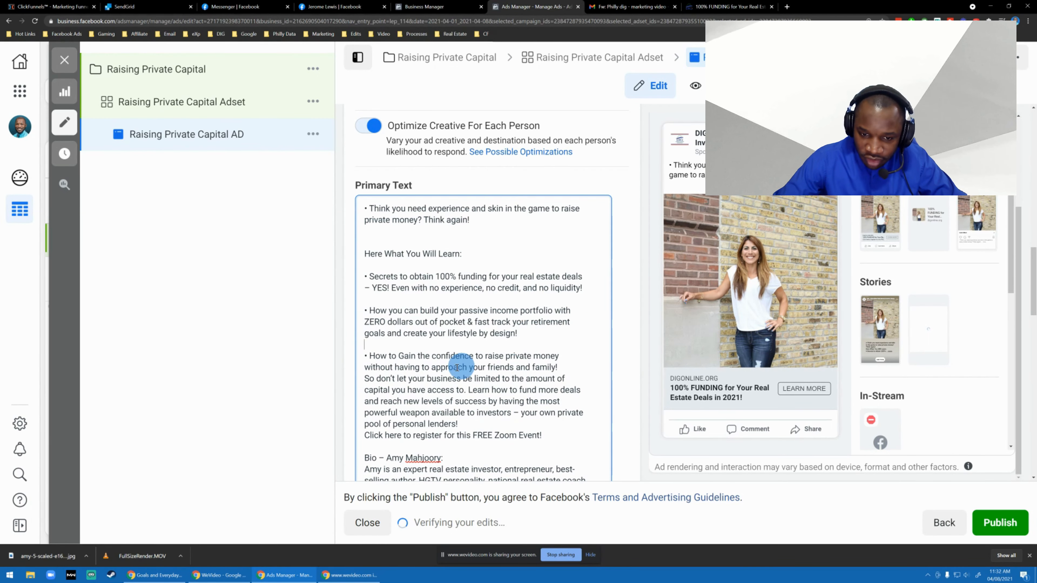
# Add the line "And more!" after the last bullet point, separated from it by a blank line.
pyautogui.scroll(-1, 543, 330)
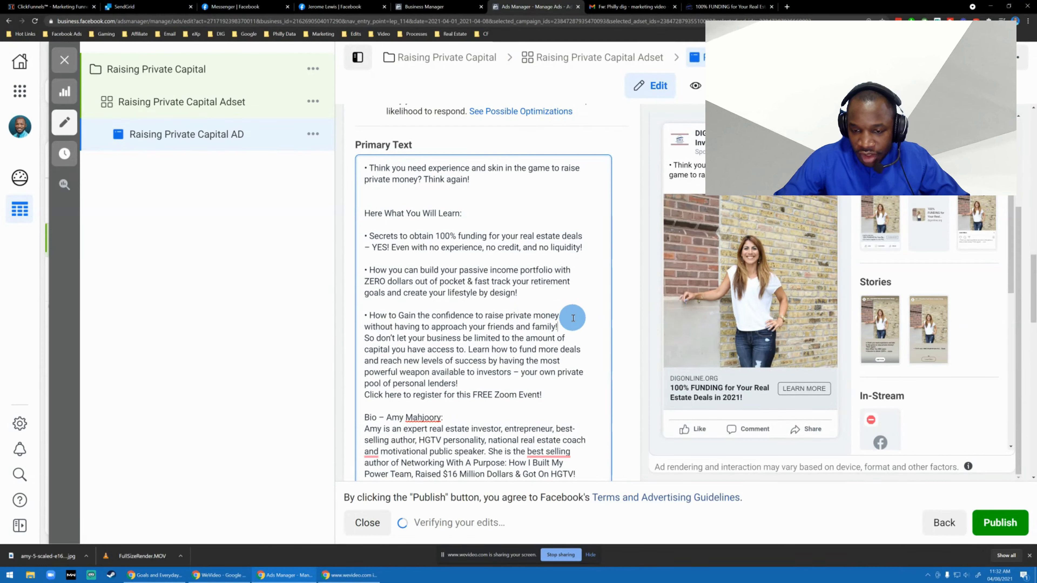
pyautogui.press('Return')
pyautogui.press('Return')
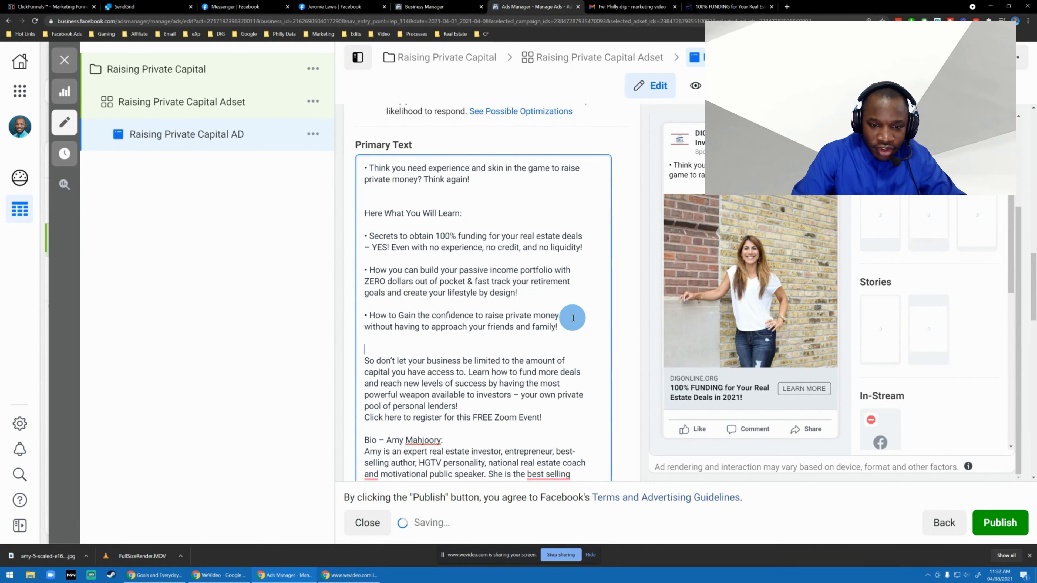
pyautogui.write('And more!')
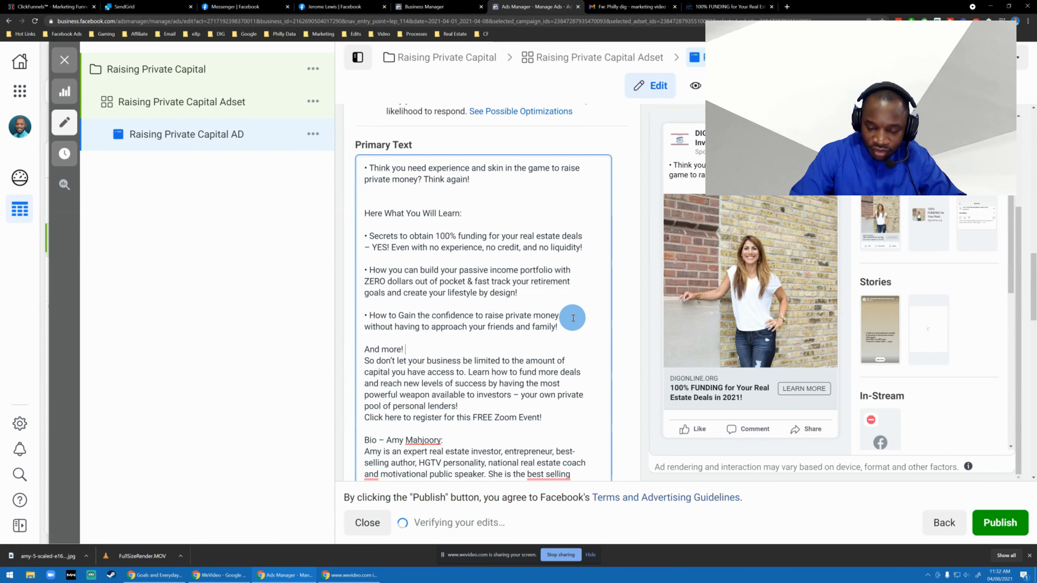
# Delete all primary text after "And more!", from "So don't let your business be limited" through the speaker's bio.
pyautogui.hotkey('shift', 'Down')
pyautogui.hotkey('shift', 'Down')
pyautogui.hotkey('shift', 'Down')
pyautogui.hotkey('shift', 'Down')
pyautogui.hotkey('shift', 'Down')
pyautogui.hotkey('shift', 'Down')
pyautogui.hotkey('shift', 'Down')
pyautogui.hotkey('shift', 'Down')
pyautogui.hotkey('shift', 'Down')
pyautogui.hotkey('shift', 'Down')
pyautogui.hotkey('shift', 'Down')
pyautogui.hotkey('shift', 'Down')
pyautogui.hotkey('shift', 'Down')
pyautogui.hotkey('shift', 'Down')
pyautogui.hotkey('shift', 'Down')
pyautogui.hotkey('shift', 'Down')
pyautogui.hotkey('shift', 'Down')
pyautogui.hotkey('shift', 'Down')
pyautogui.hotkey('shift', 'Down')
pyautogui.hotkey('shift', 'Down')
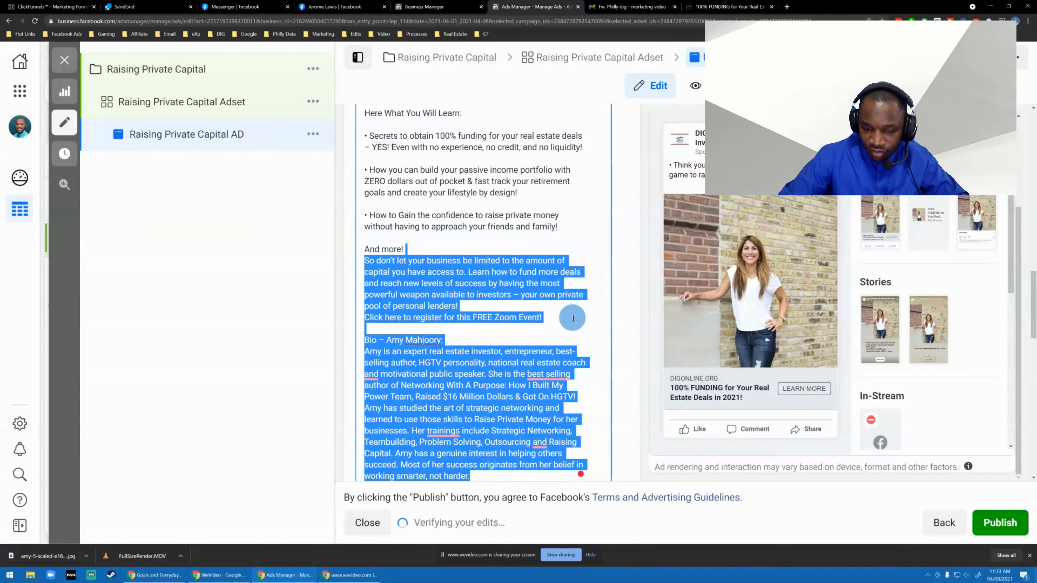
pyautogui.press('BackSpace')
pyautogui.scroll(2, 508, 280)
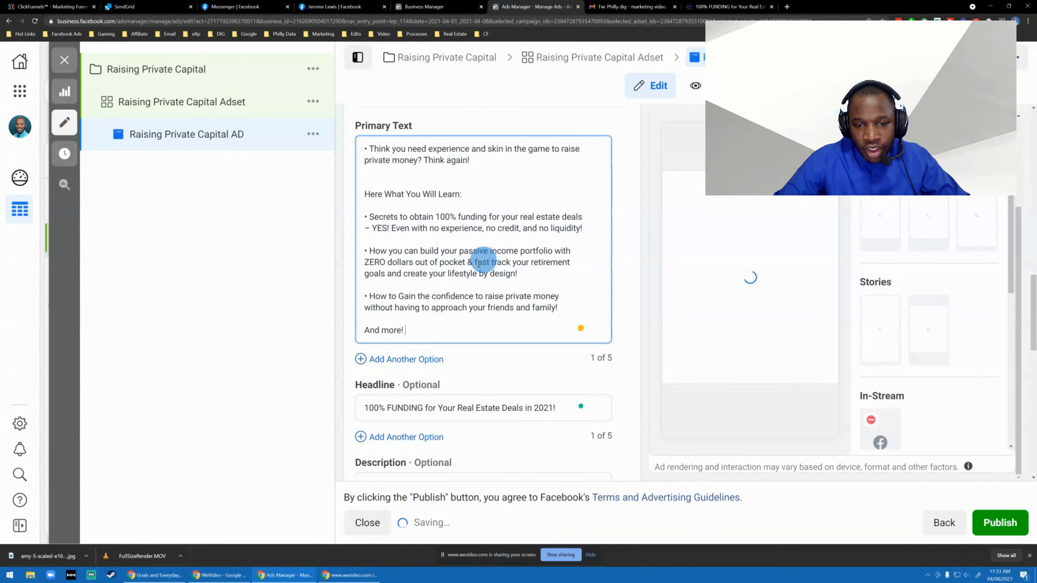
# Expand the full ad text in the Facebook feed preview to check its layout.
pyautogui.click(431, 323)
pyautogui.click(436, 336)
pyautogui.scroll(2, 449, 315)
pyautogui.scroll(-3, 456, 273)
pyautogui.click(864, 204)
pyautogui.click(756, 216)
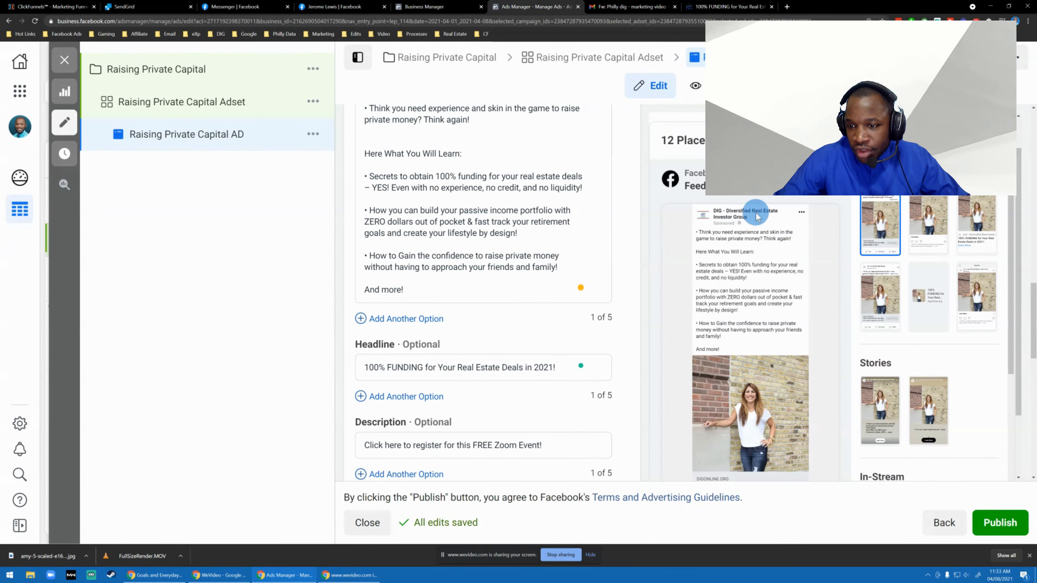
# Remove the extra blank line above "Here What You Will Learn:" in the primary text.
pyautogui.scroll(-5, 742, 215)
pyautogui.scroll(10, 678, 245)
pyautogui.scroll(-1, 588, 249)
pyautogui.click(477, 293)
pyautogui.press('Delete')
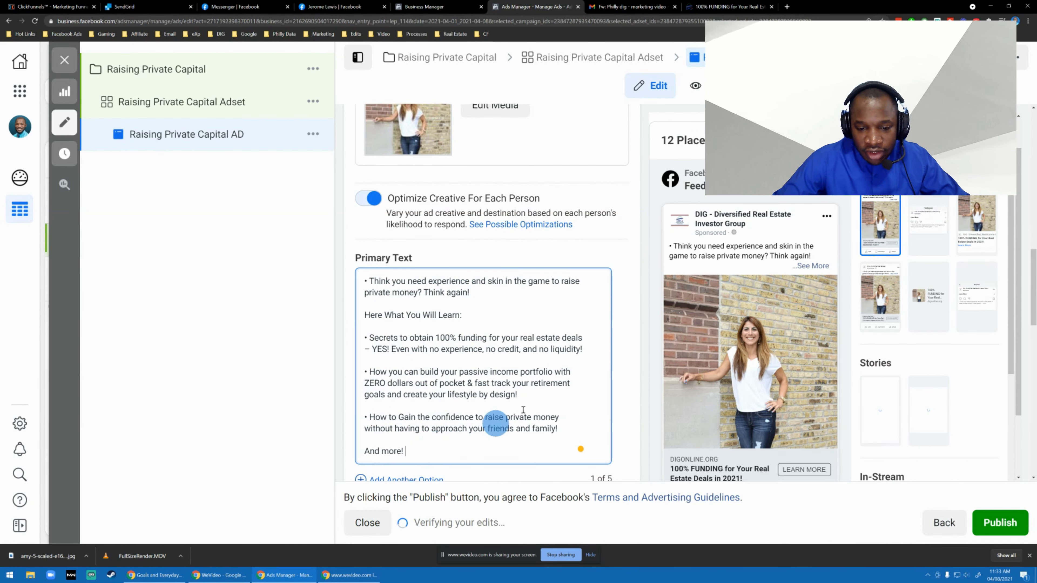
# Replace the bullet before "Think you need experience" with the green check mark emoji, searching the emojis for "check".
pyautogui.scroll(-1, 539, 320)
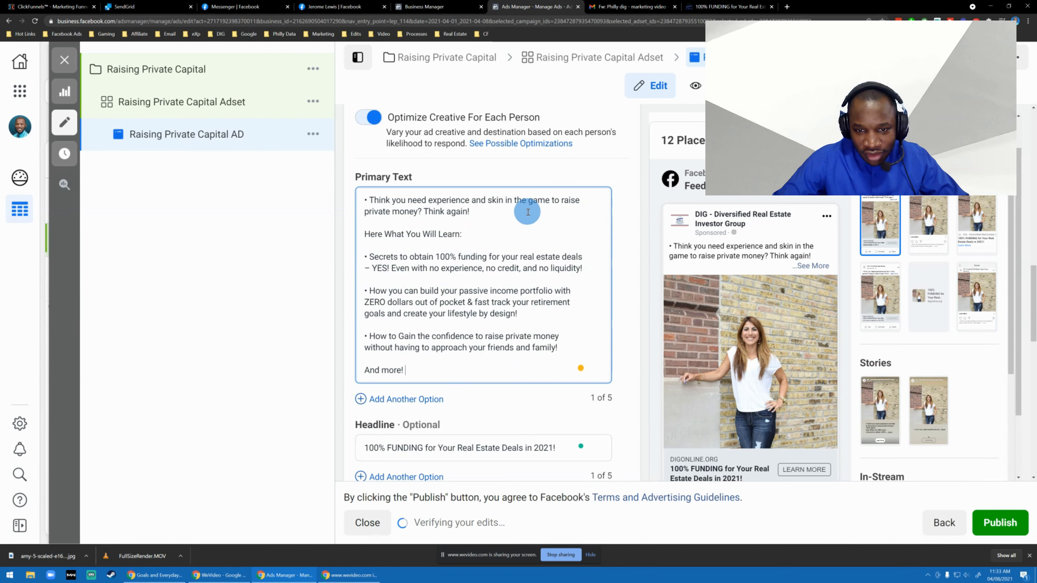
pyautogui.press('super+period')
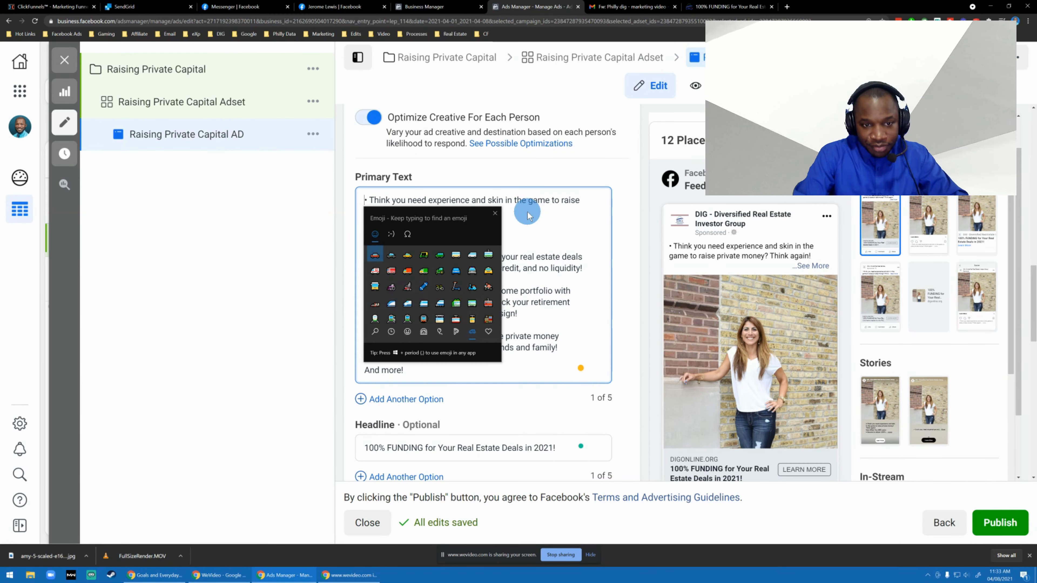
pyautogui.write('check')
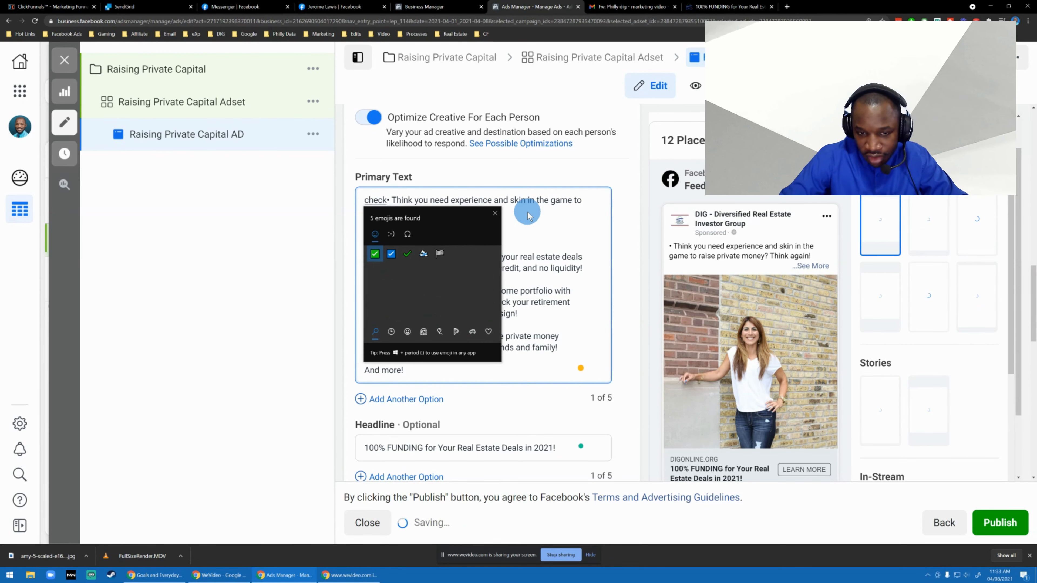
pyautogui.press('Return')
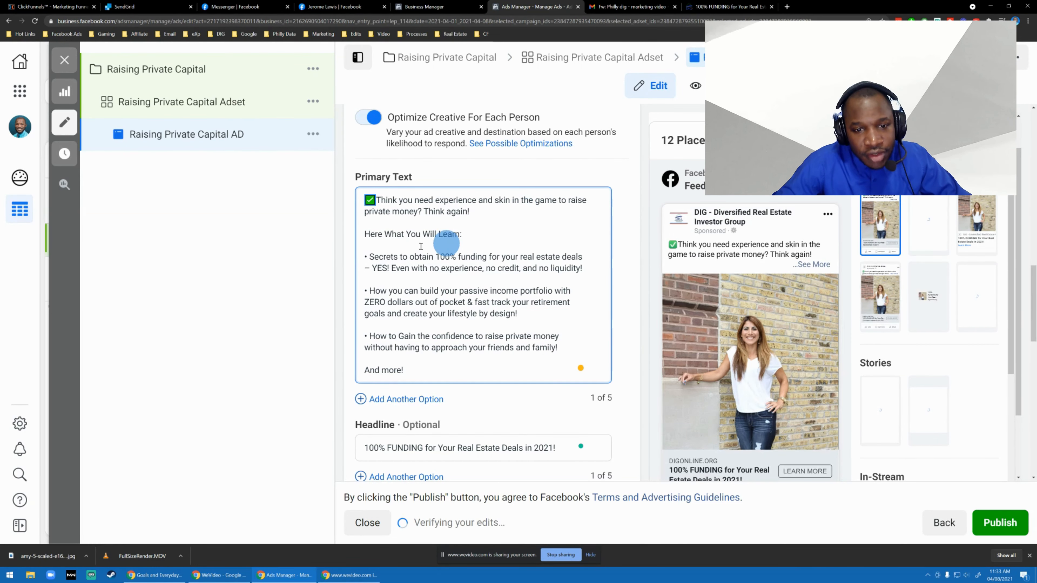
# Replace the bullets of the three items under "Here What You Will Learn:" with the copied green check mark emoji.
pyautogui.click(370, 257)
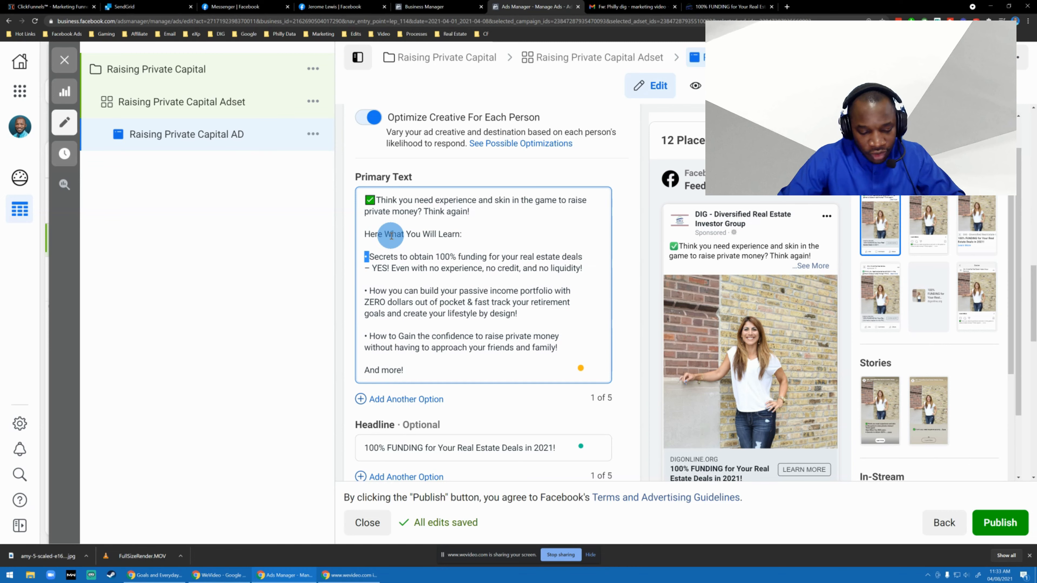
pyautogui.write('✅')
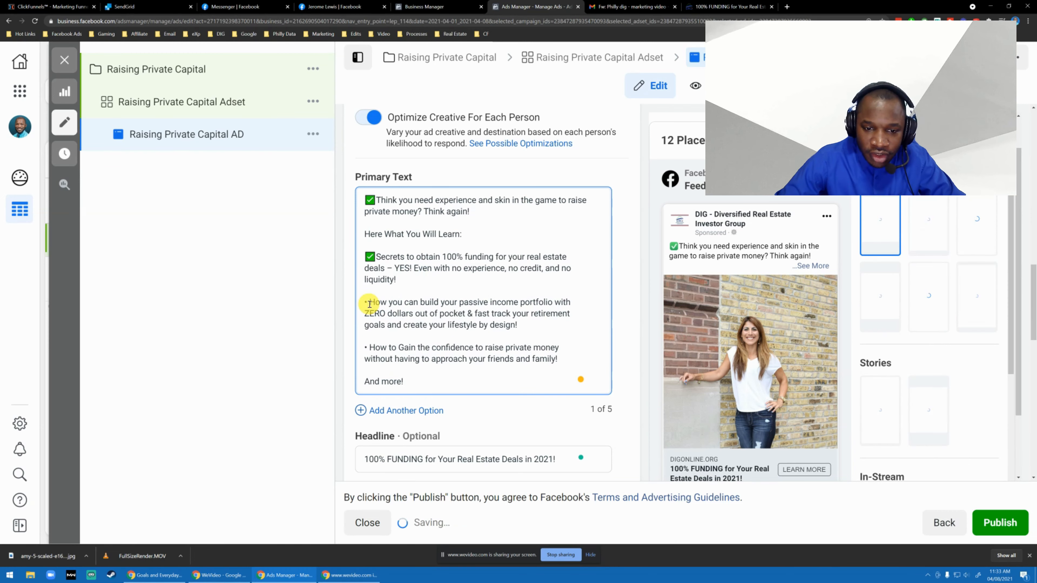
pyautogui.moveTo(369, 302); pyautogui.dragTo(364, 302)
pyautogui.write('✅')
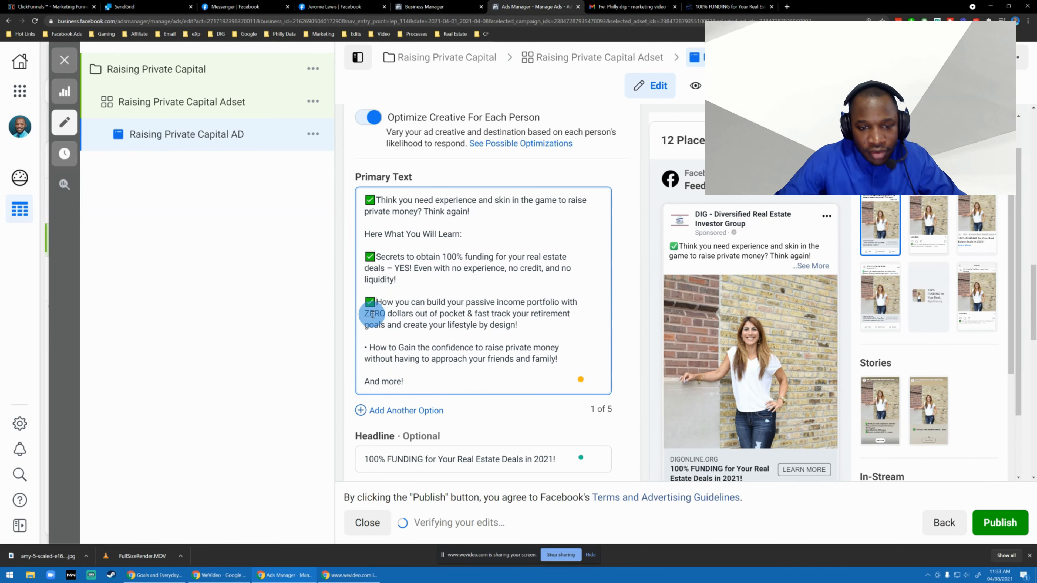
pyautogui.write('✅')
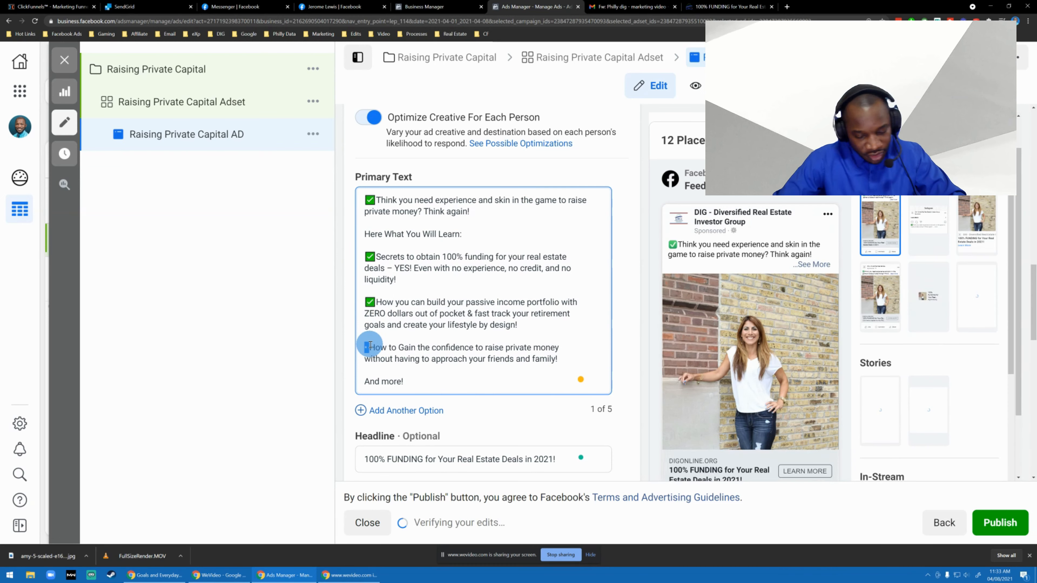
# Change the closing line to "And MUCH MUCH more!" and put the green check mark emoji in front of it.
pyautogui.click(432, 377)
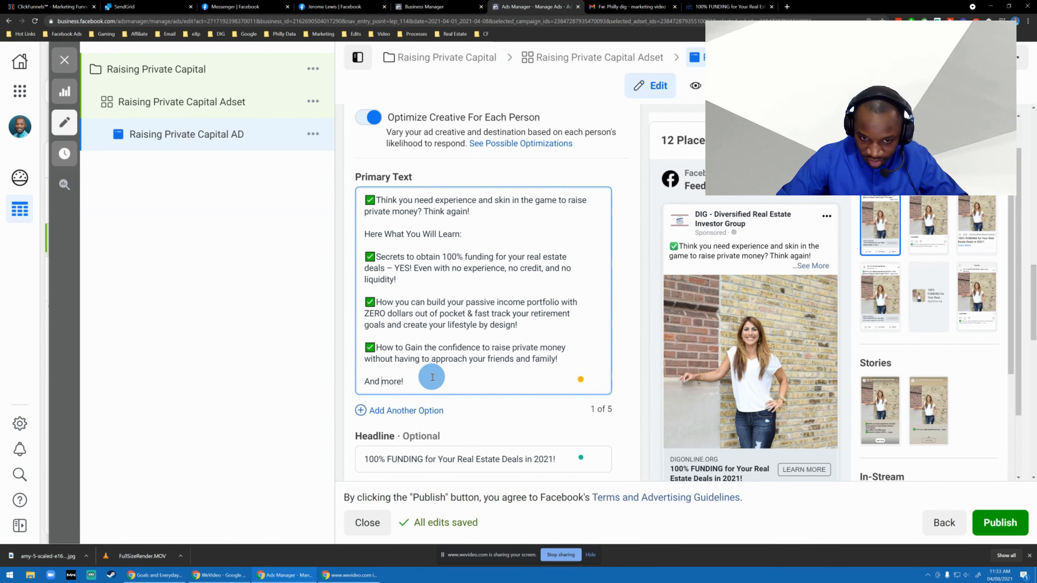
pyautogui.write('much')
pyautogui.press('BackSpace')
pyautogui.press('BackSpace')
pyautogui.press('BackSpace')
pyautogui.press('BackSpace')
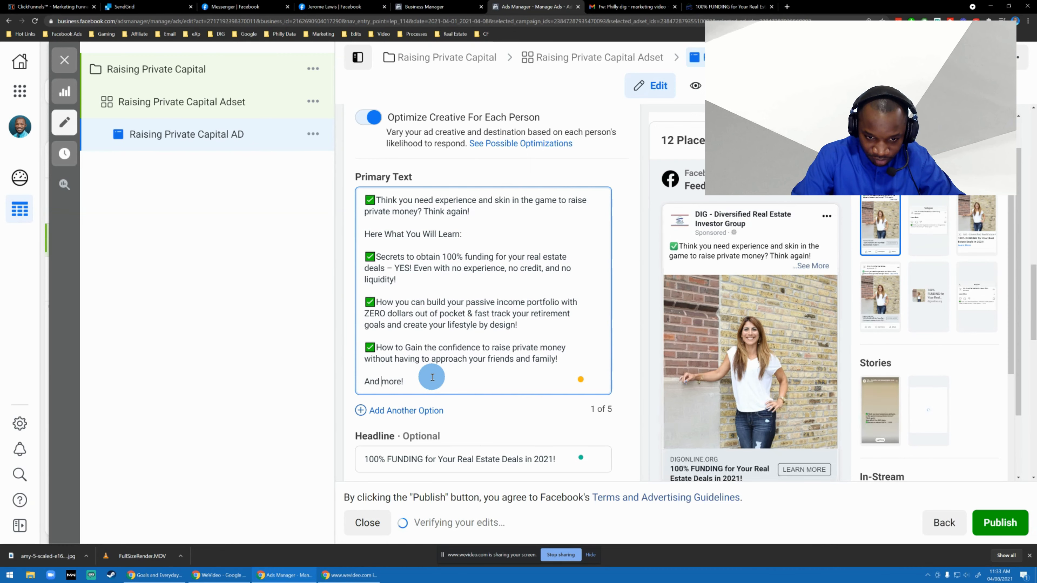
pyautogui.write('MUCH MUCH')
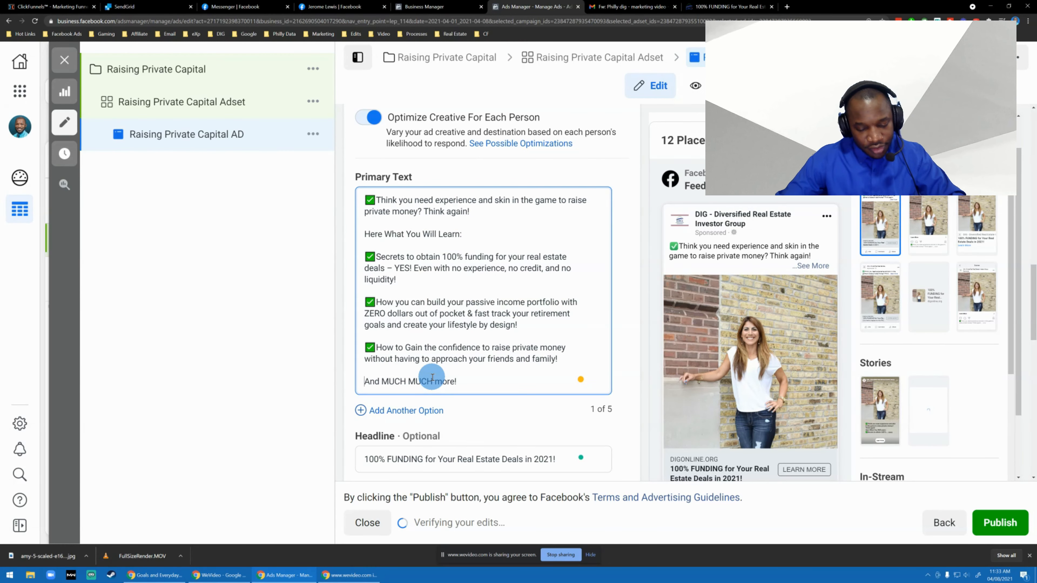
pyautogui.write('✅')
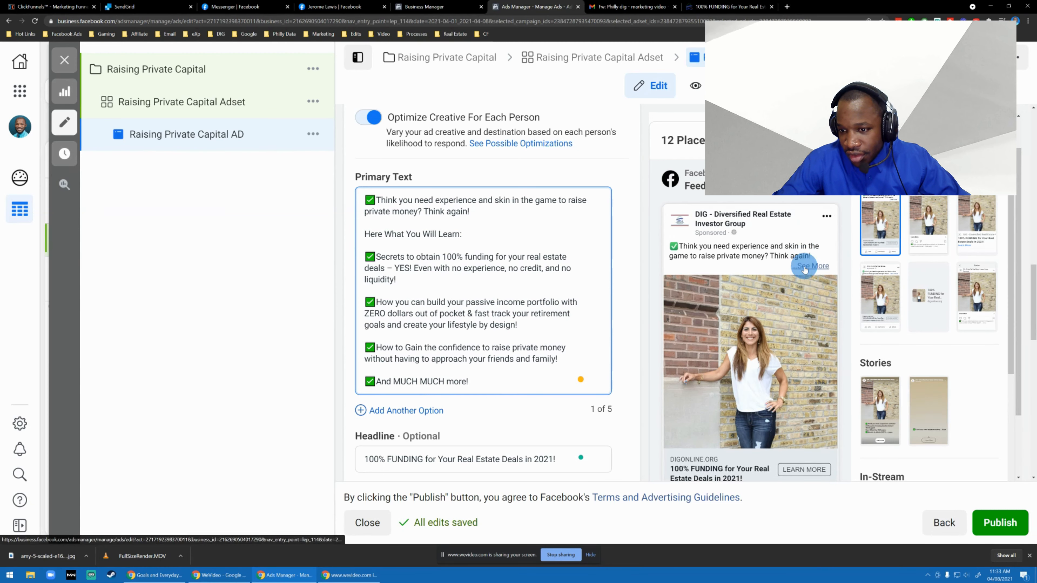
# Expand the ad text in the feed preview and review the finished primary text, headline and description.
pyautogui.click(812, 266)
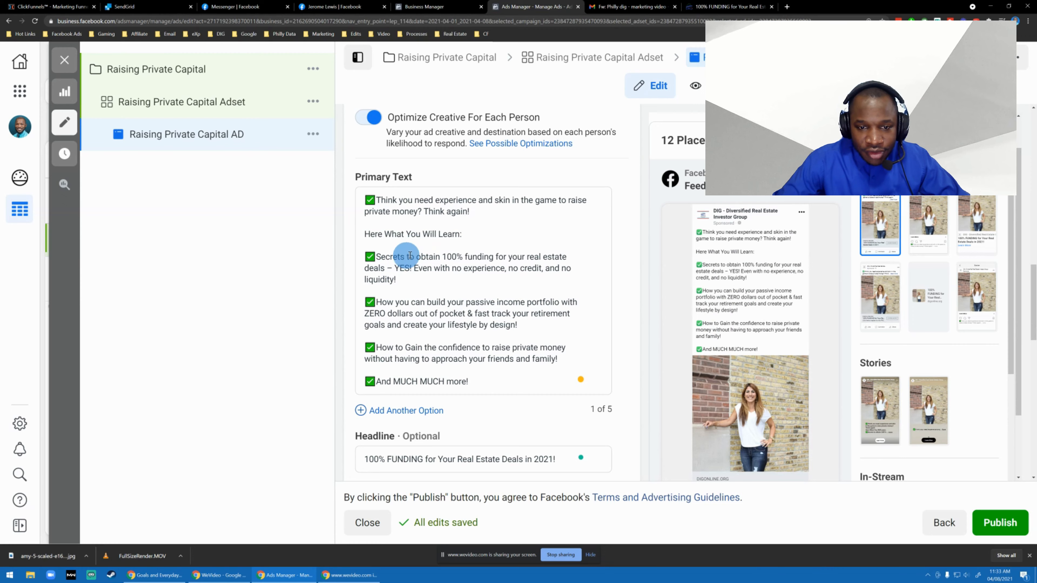
pyautogui.scroll(-3, 463, 314)
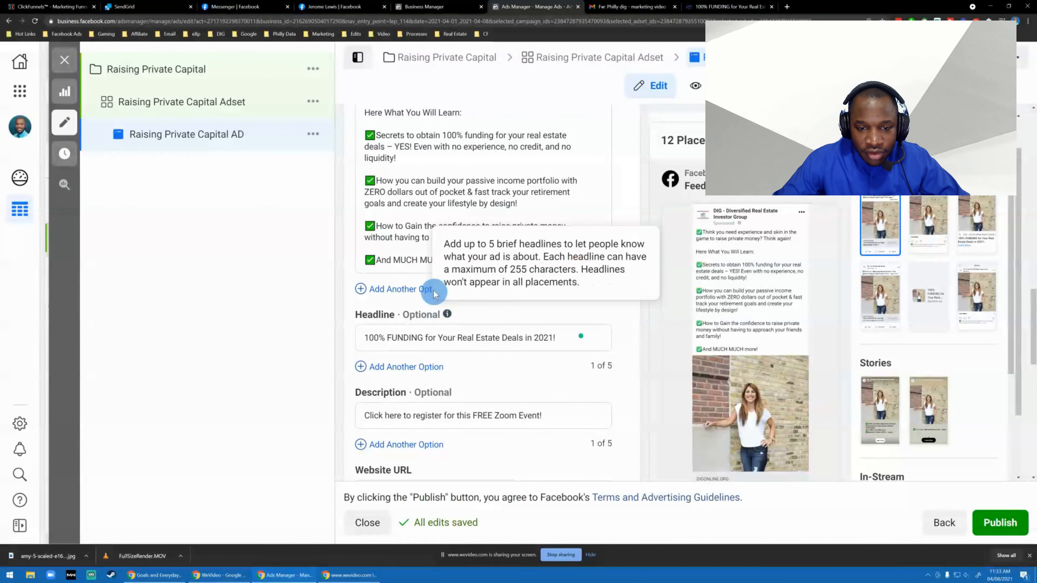
pyautogui.scroll(2, 420, 227)
pyautogui.scroll(4, 420, 227)
pyautogui.scroll(-7, 433, 234)
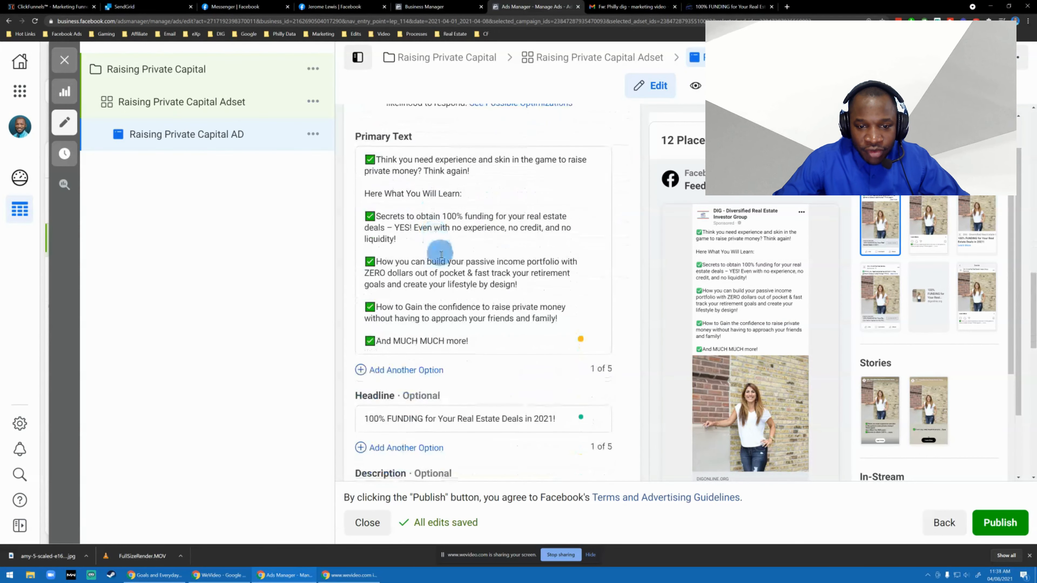
# Add a second primary text option and paste the copied bulleted text starting "Think you need experience" from the clipboard history.
pyautogui.click(430, 247)
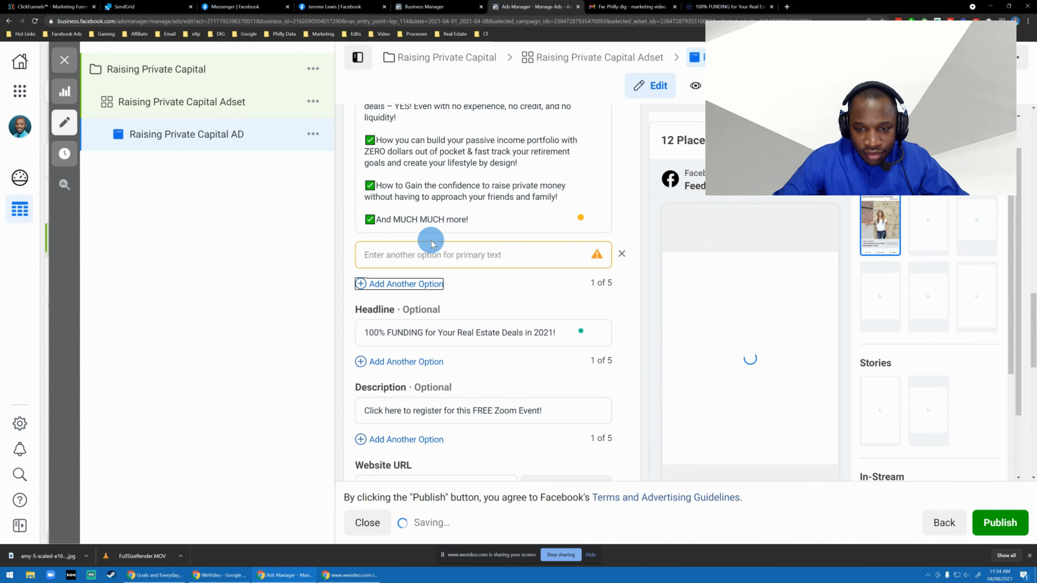
pyautogui.press('super+v')
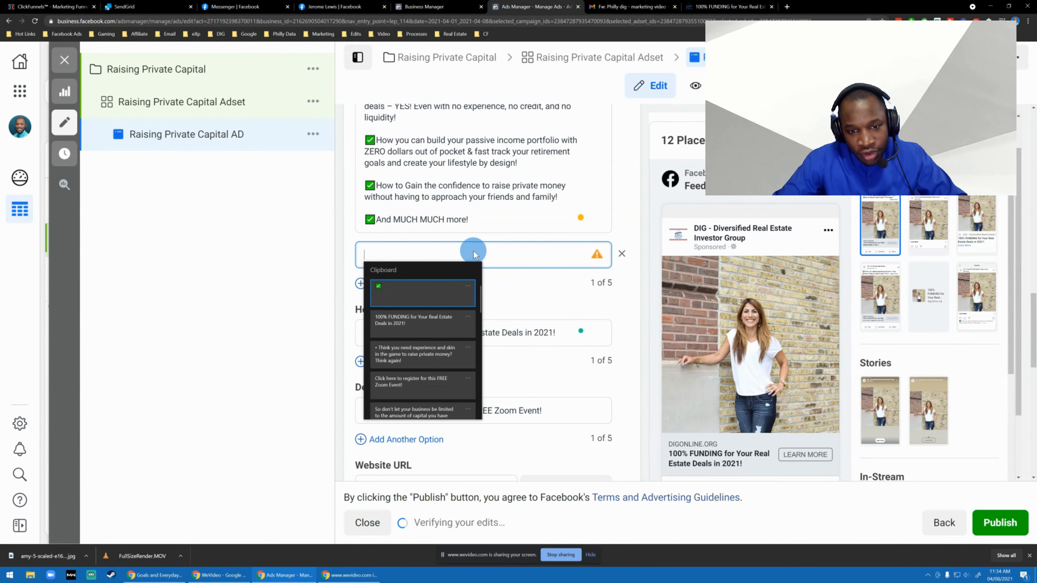
pyautogui.press('Down')
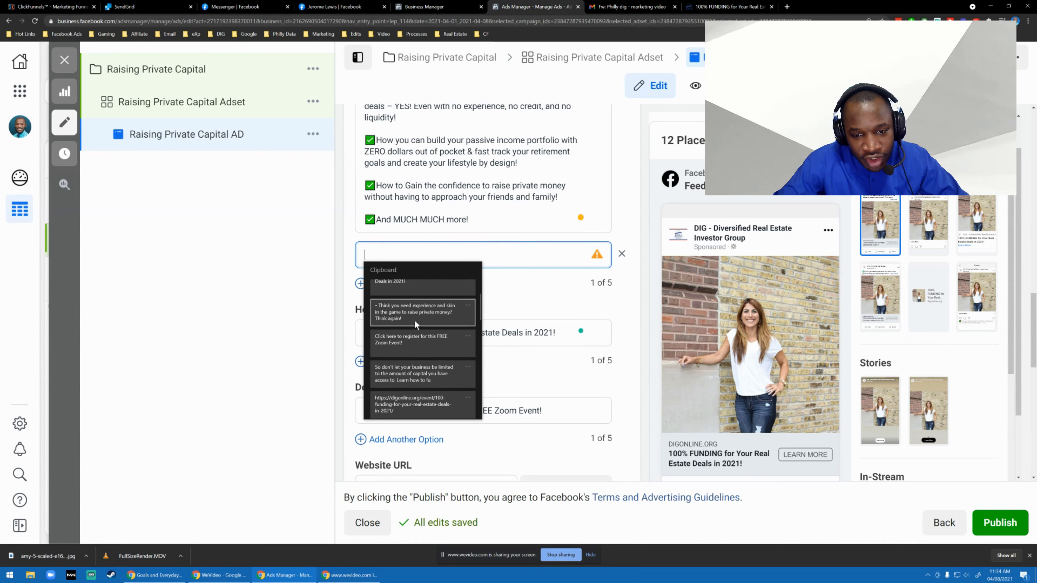
pyautogui.click(414, 320)
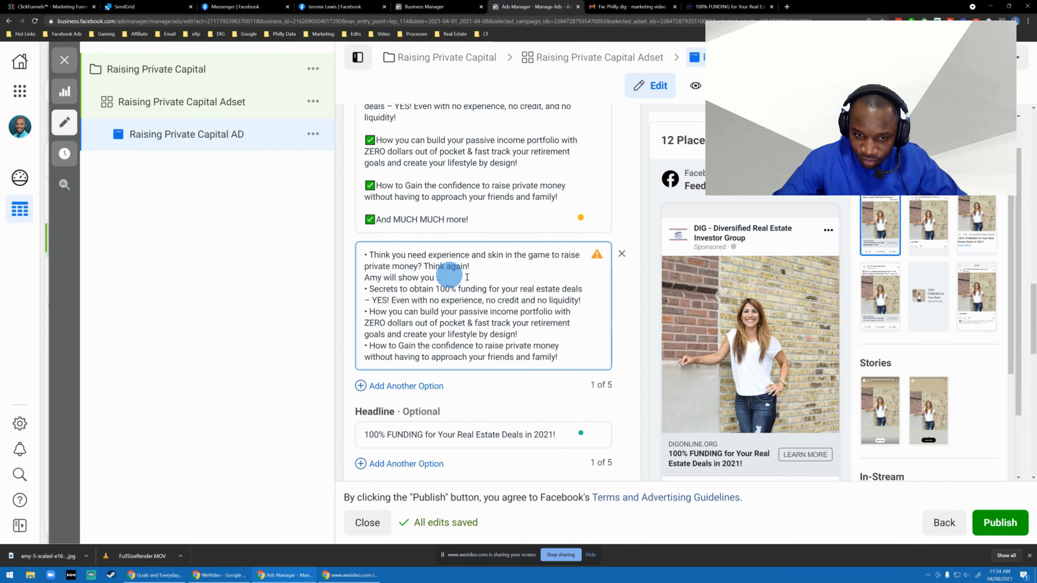
pyautogui.scroll(6, 502, 281)
pyautogui.scroll(-7, 426, 282)
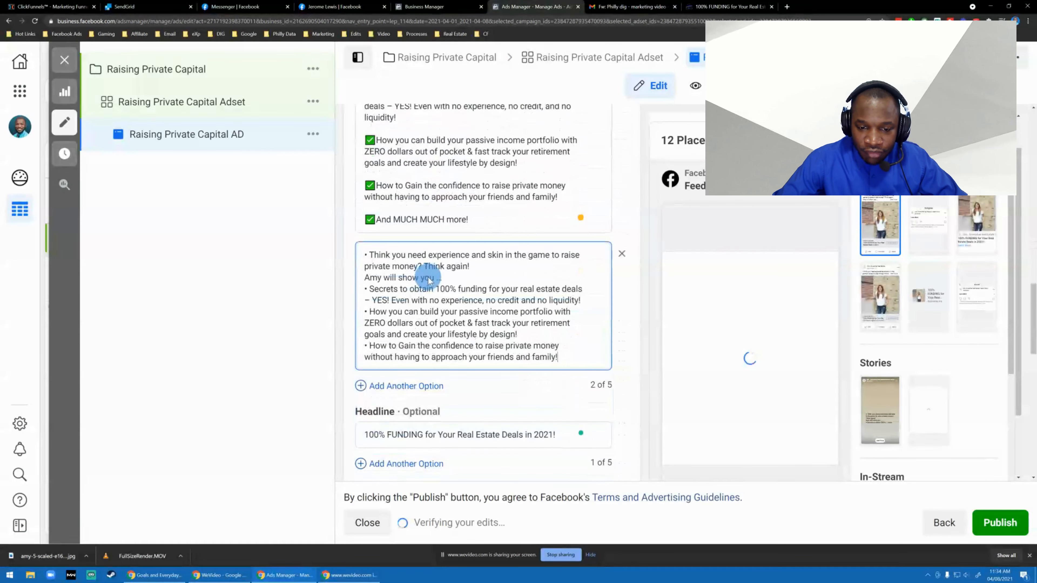
pyautogui.scroll(-1, 427, 279)
pyautogui.scroll(4, 427, 279)
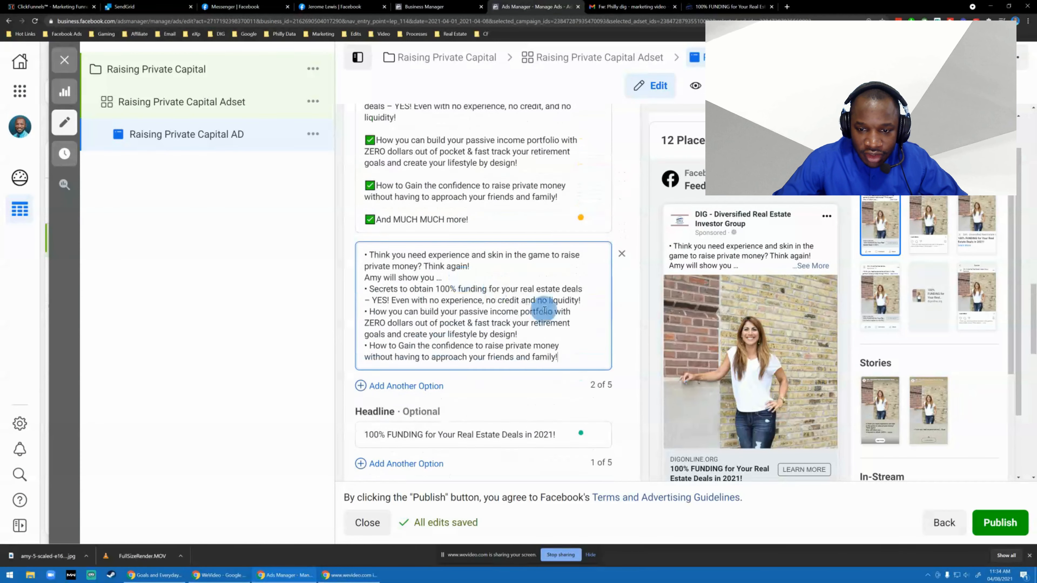
# Replace the second option's text with the longer clipboard version that includes the April 29th meeting invitation and the speaker's bio.
pyautogui.hotkey('ctrl', 'a')
pyautogui.press('BackSpace')
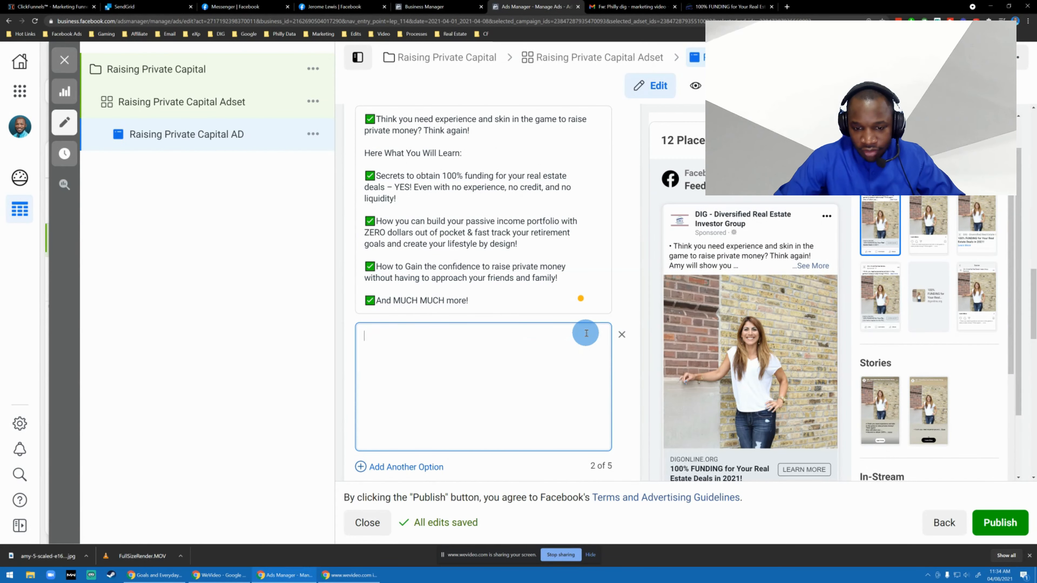
pyautogui.press('super+v')
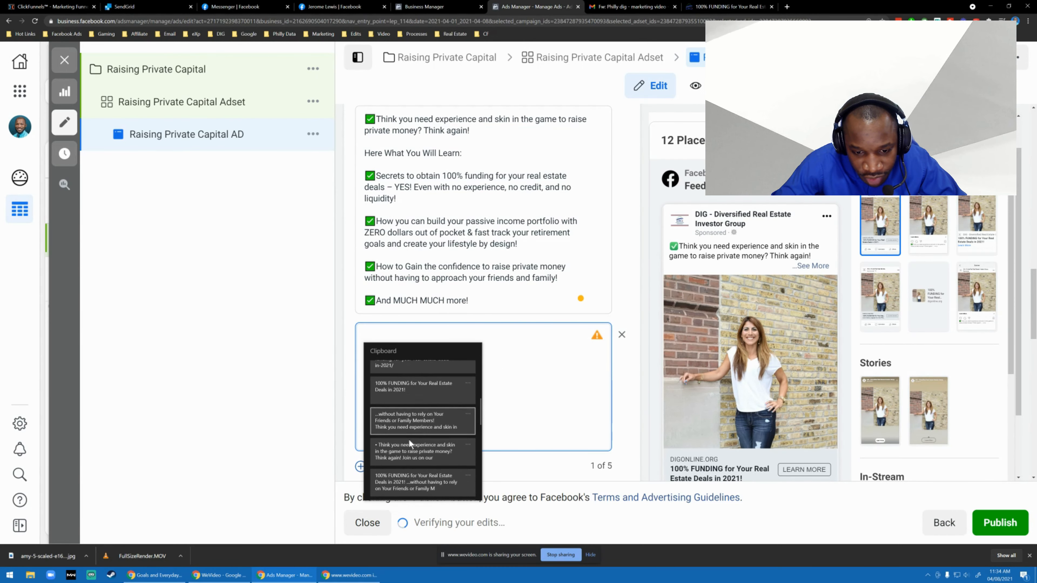
pyautogui.click(409, 440)
pyautogui.click(572, 317)
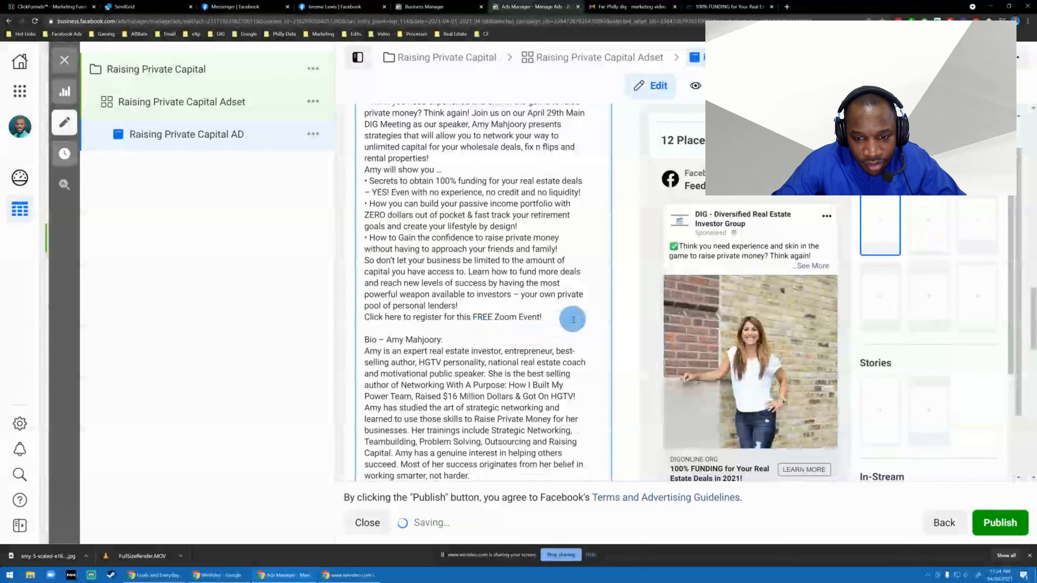
pyautogui.scroll(4, 482, 293)
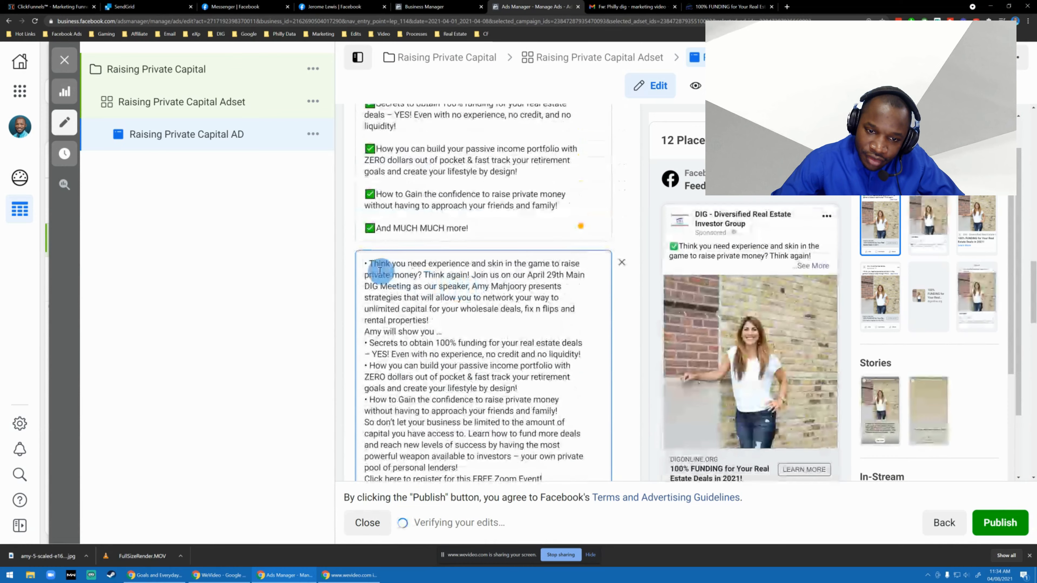
pyautogui.keyDown('shift'); pyautogui.click(369, 263); pyautogui.keyUp('shift')
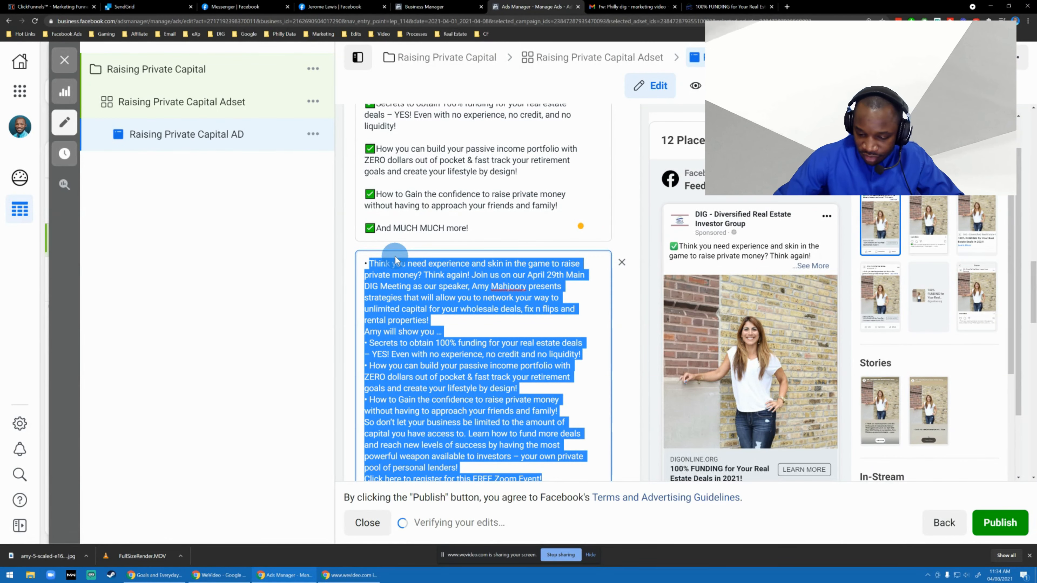
pyautogui.scroll(-6, 395, 260)
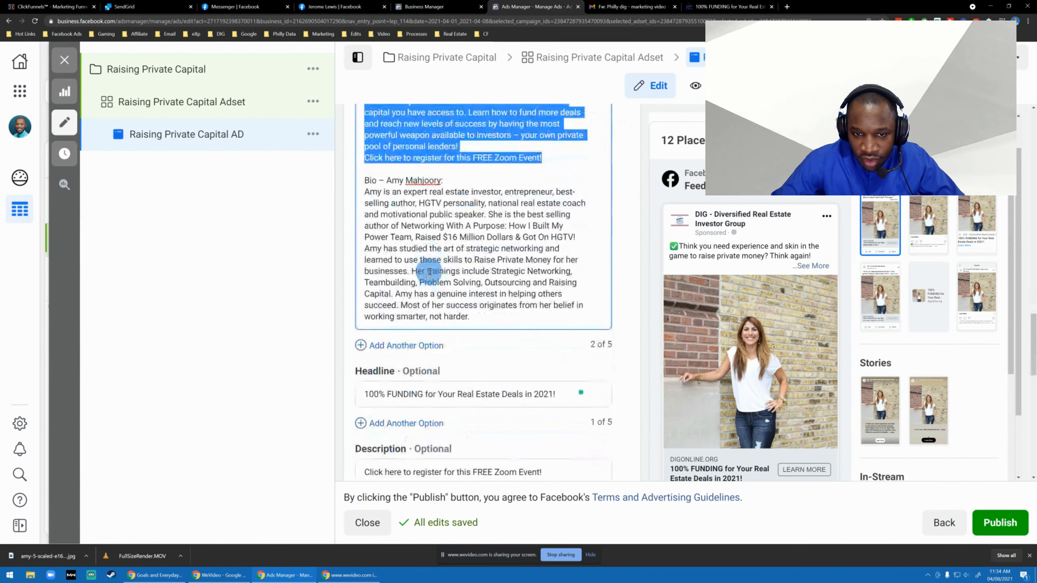
# Move the speaker's bio heading below the bio paragraph and remove "Bio –" from it, keeping only the name.
pyautogui.click(454, 260)
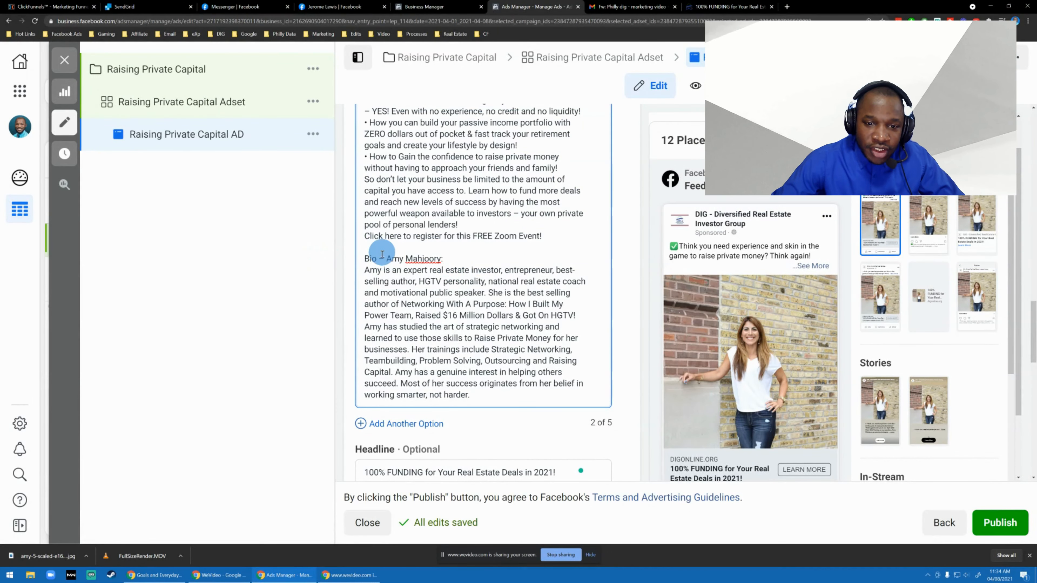
pyautogui.tripleClick(451, 257)
pyautogui.hotkey('ctrl', 'c')
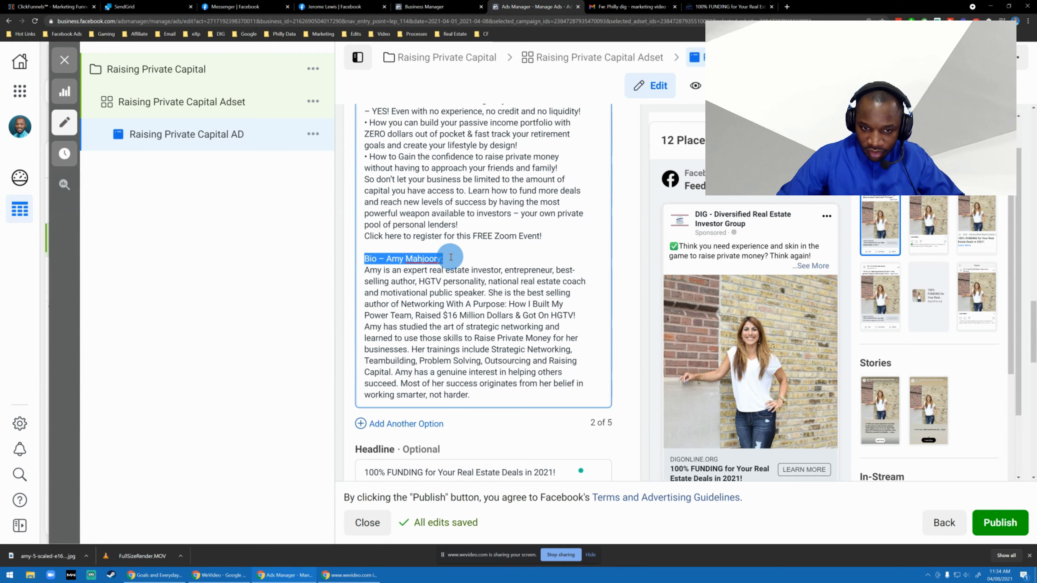
pyautogui.press('BackSpace')
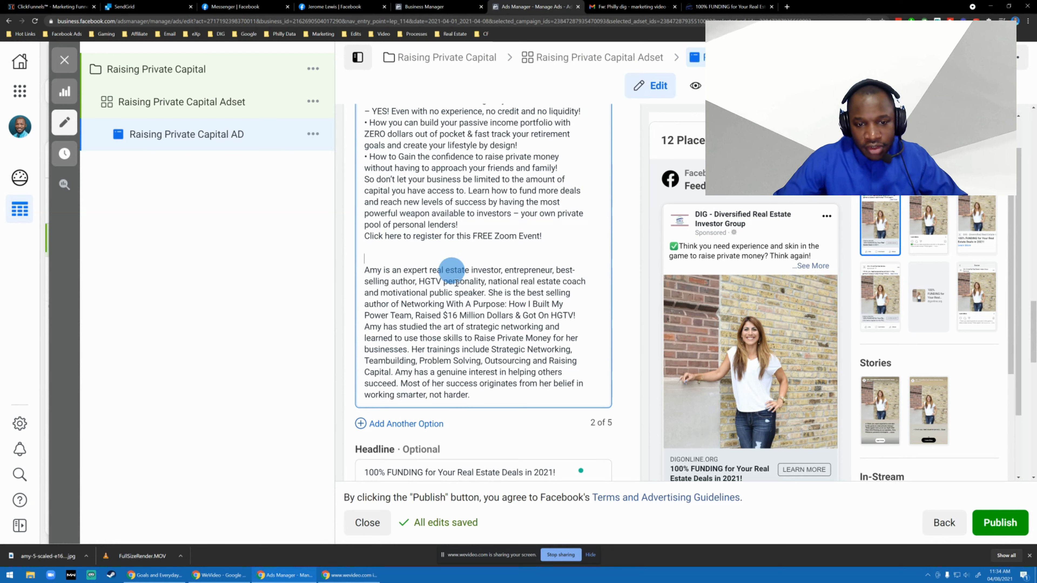
pyautogui.click(515, 397)
pyautogui.press('Return')
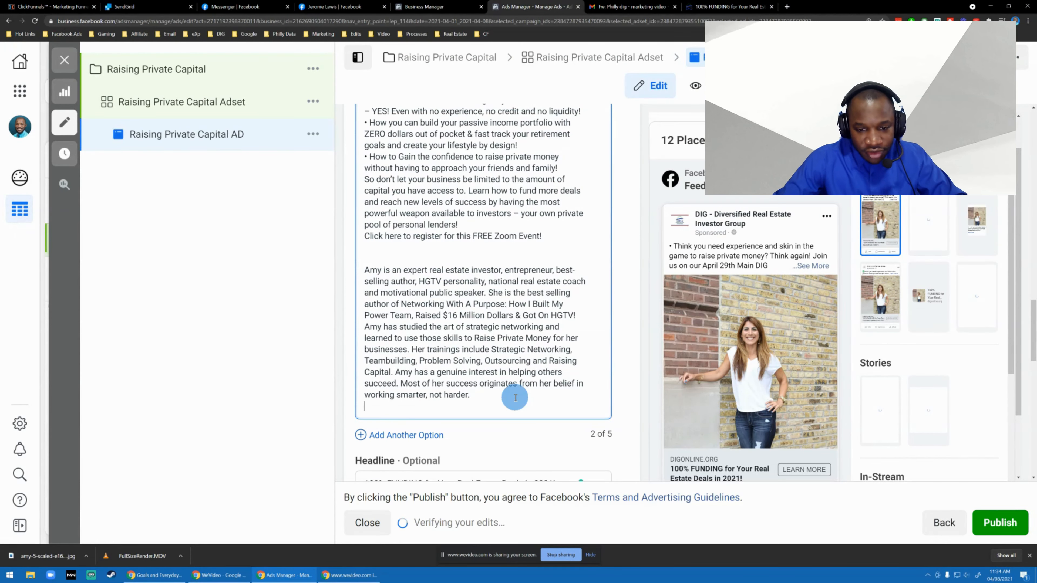
pyautogui.hotkey('ctrl', 'v')
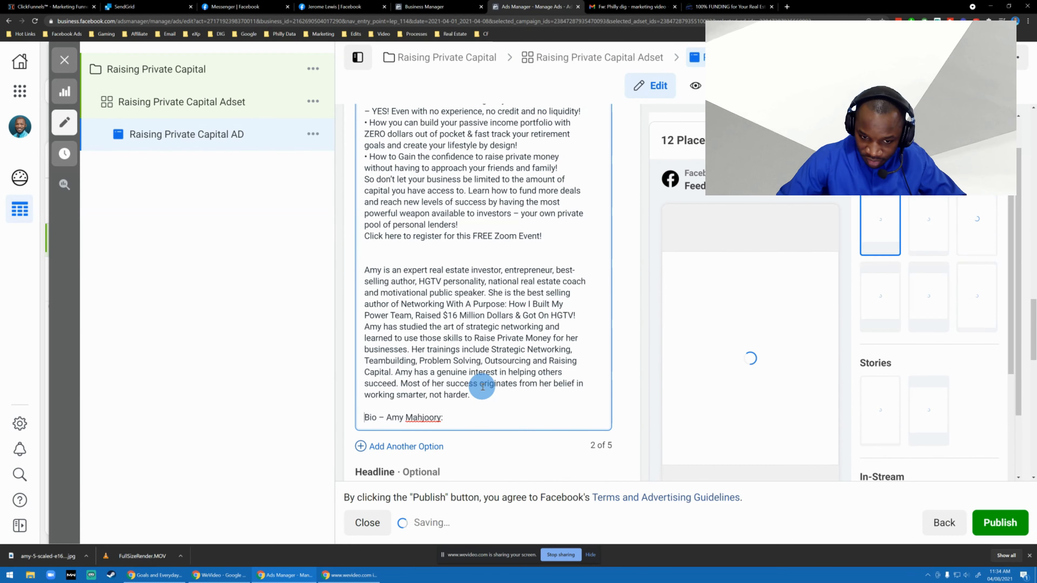
pyautogui.hotkey('ctrl', 'shift', 'Right')
pyautogui.hotkey('ctrl', 'shift', 'Right')
pyautogui.press('BackSpace')
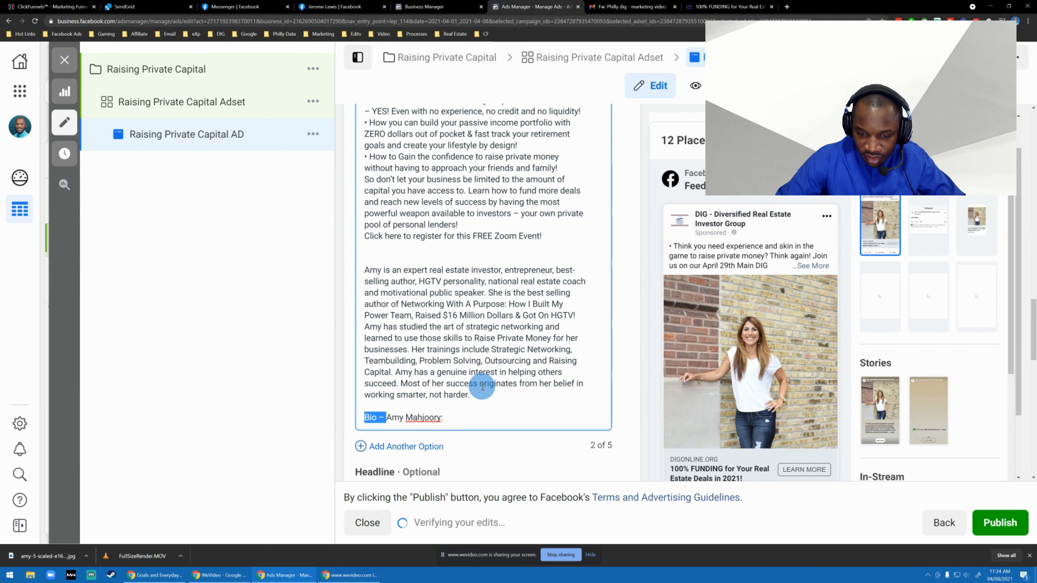
# Delete the "will show you" list and the "So don't let your business be limited" paragraph, and insert a blank line above the registration line.
pyautogui.scroll(3, 482, 376)
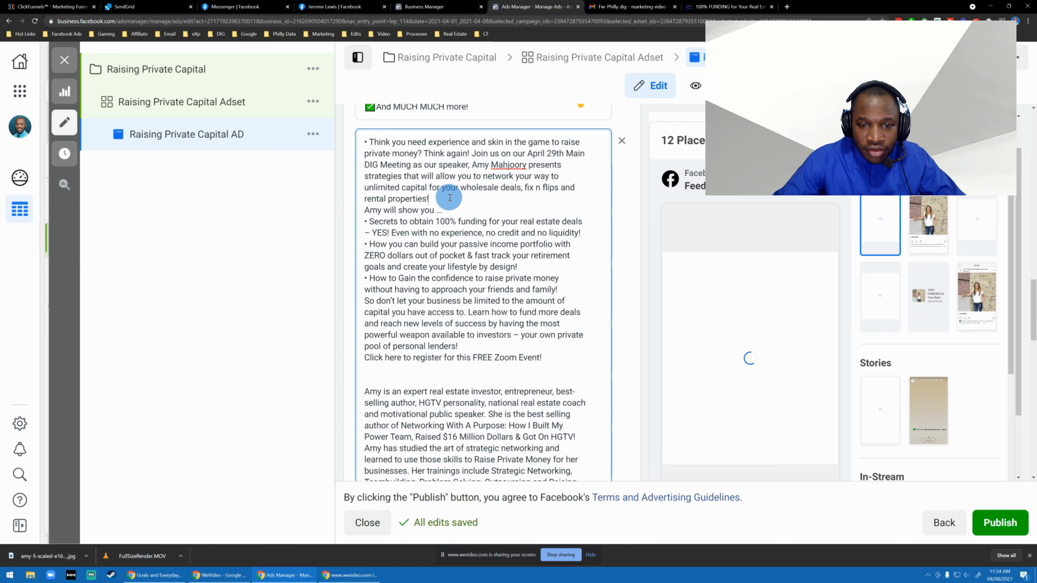
pyautogui.moveTo(552, 360); pyautogui.dragTo(430, 199)
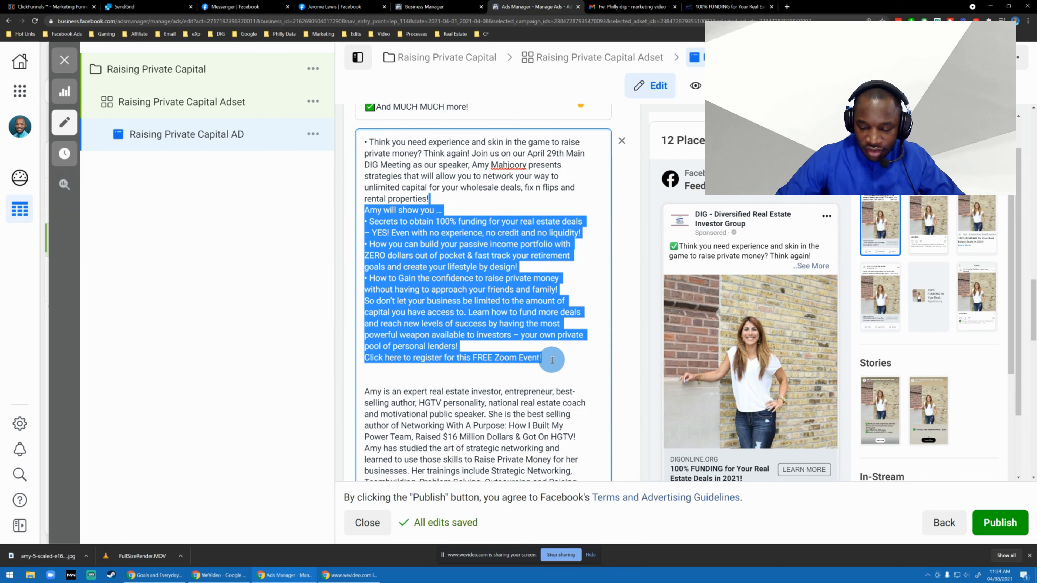
pyautogui.hotkey('shift', 'Up')
pyautogui.press('BackSpace')
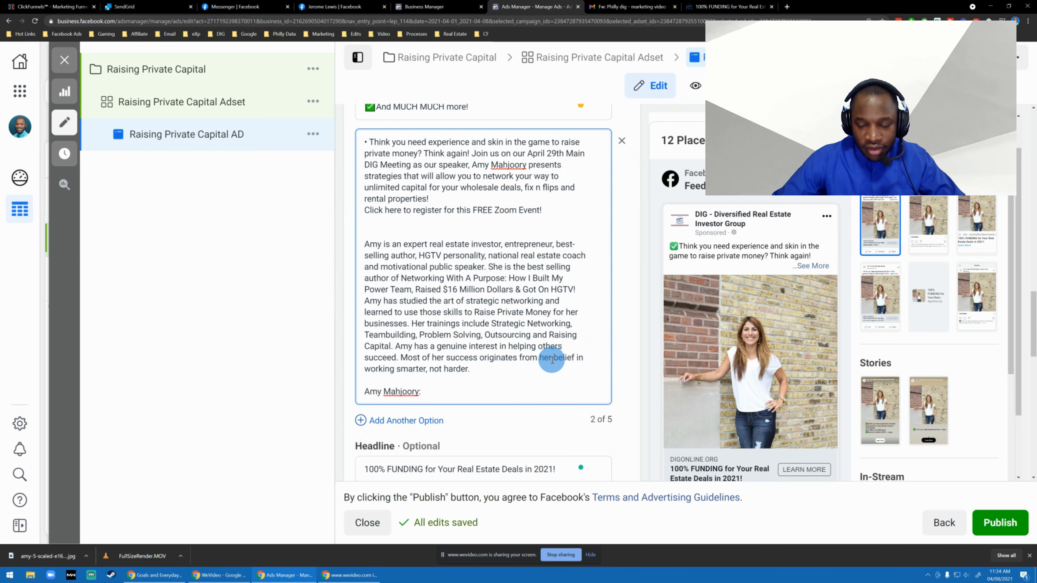
pyautogui.press('Return')
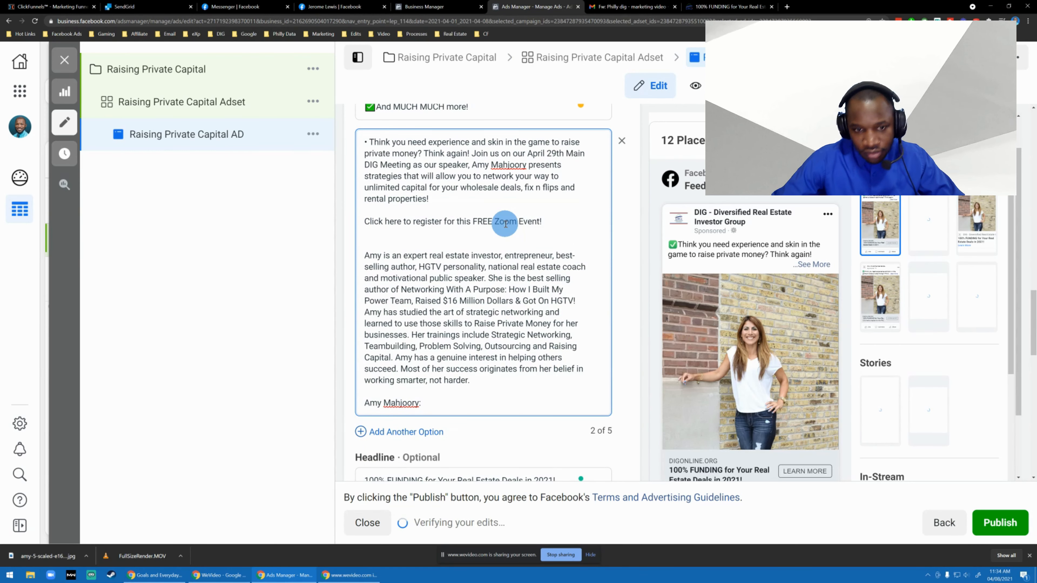
# Delete the line "Click here to register for this FREE Zoom Event!" from the second primary text option.
pyautogui.tripleClick(505, 223)
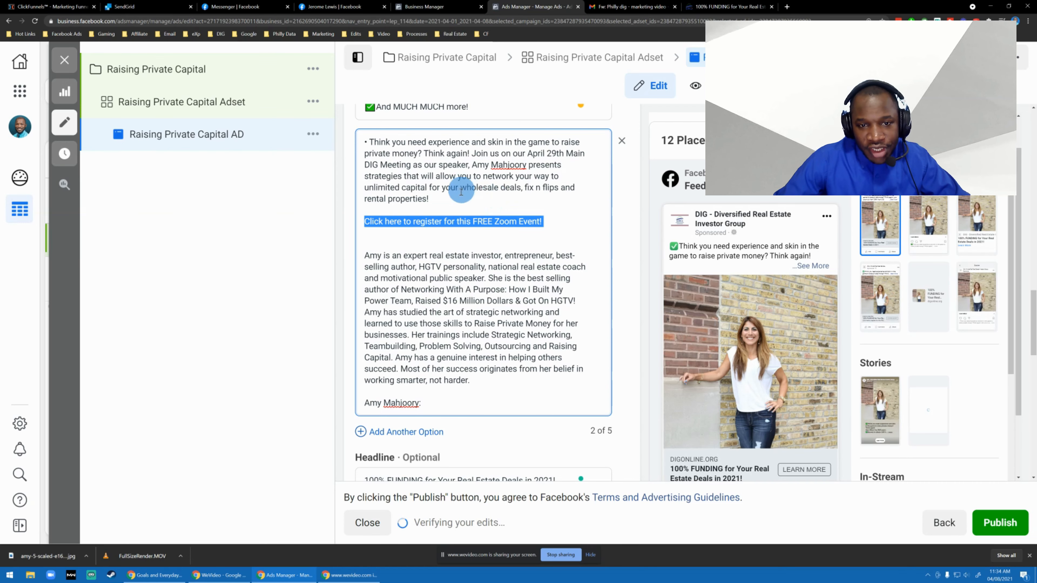
pyautogui.click(460, 192)
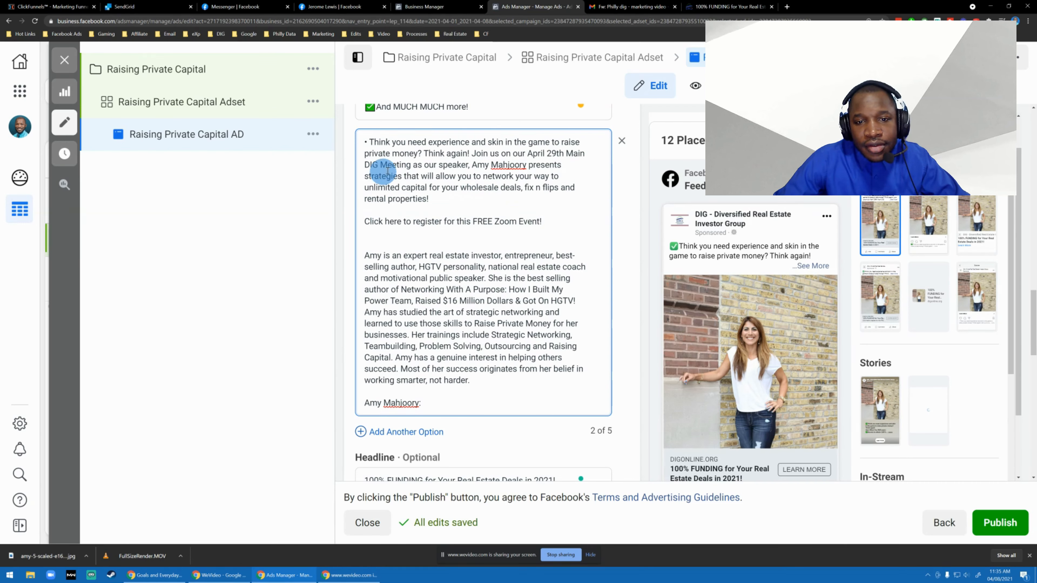
pyautogui.tripleClick(467, 216)
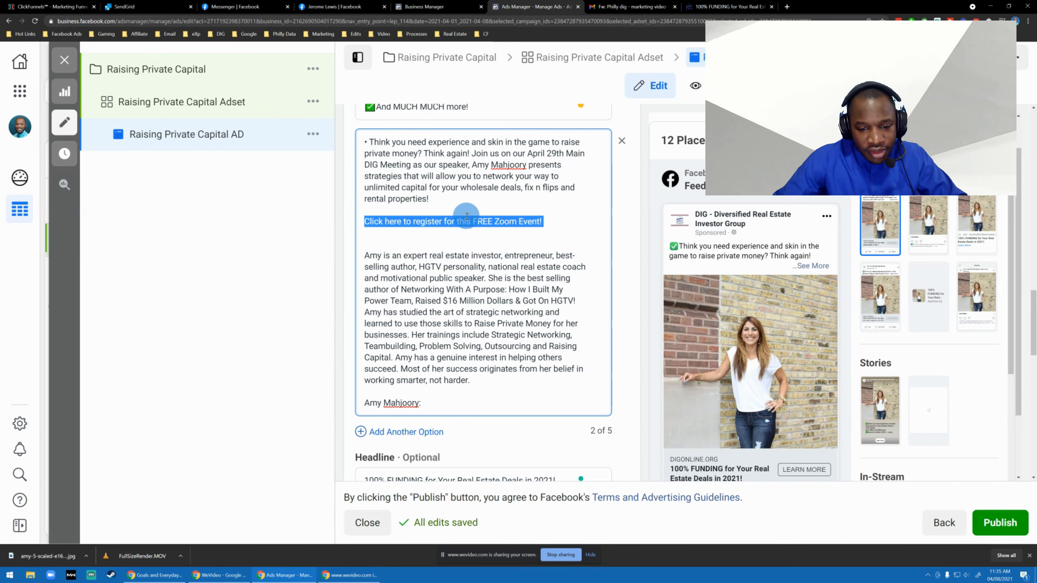
pyautogui.press('BackSpace')
pyautogui.scroll(-5, 461, 245)
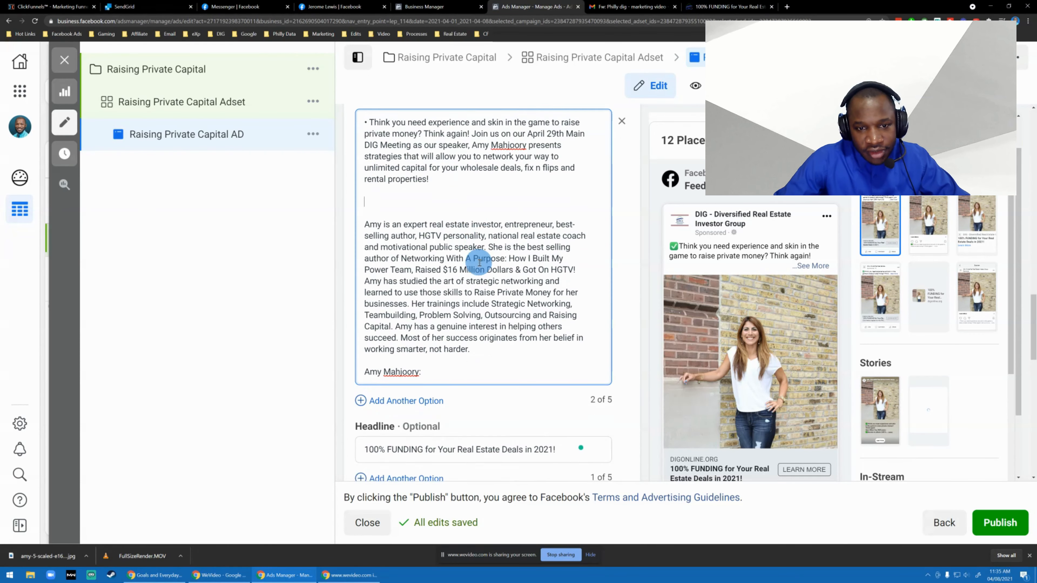
pyautogui.scroll(-1, 439, 371)
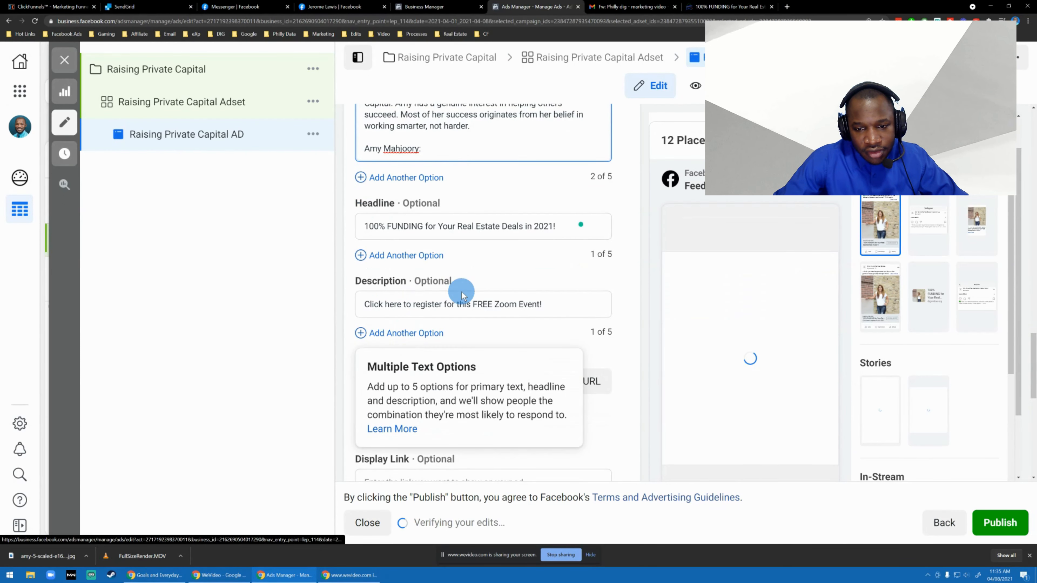
# Replace the bullet at the start of the second primary text option with the copied green check mark emoji.
pyautogui.scroll(8, 422, 255)
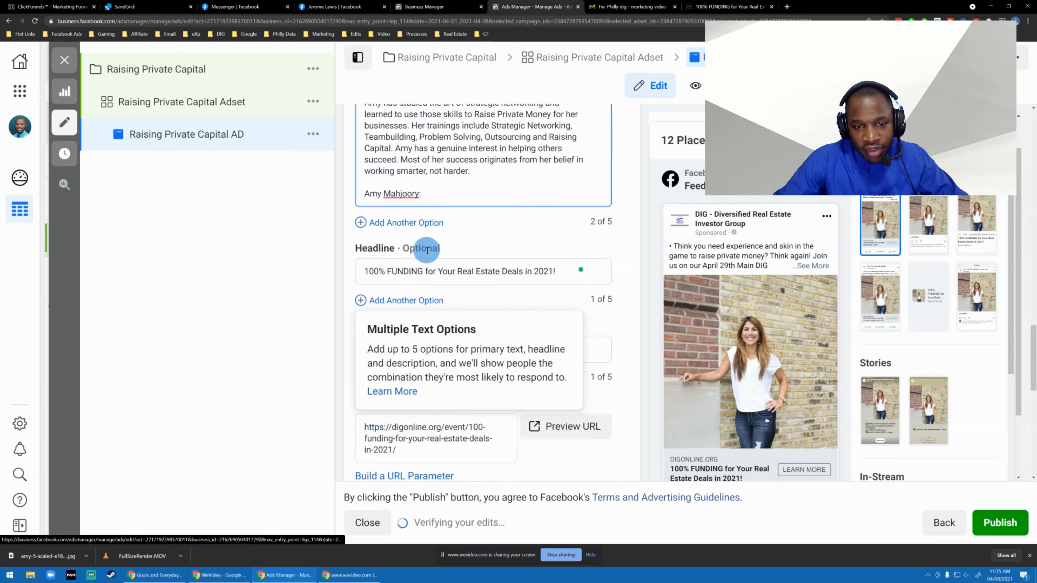
pyautogui.moveTo(371, 221); pyautogui.dragTo(284, 215)
pyautogui.press('super+v')
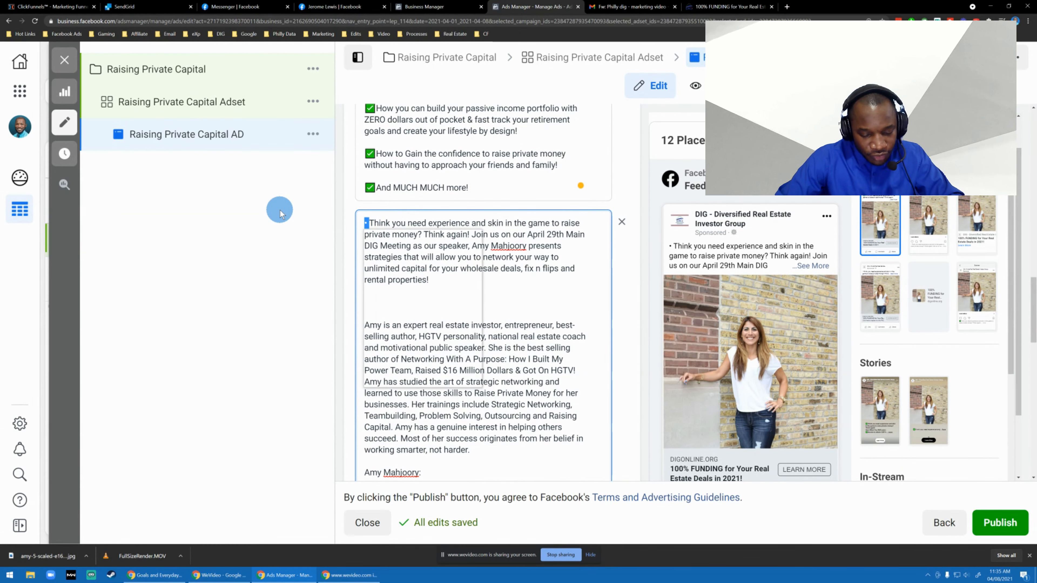
pyautogui.click(407, 327)
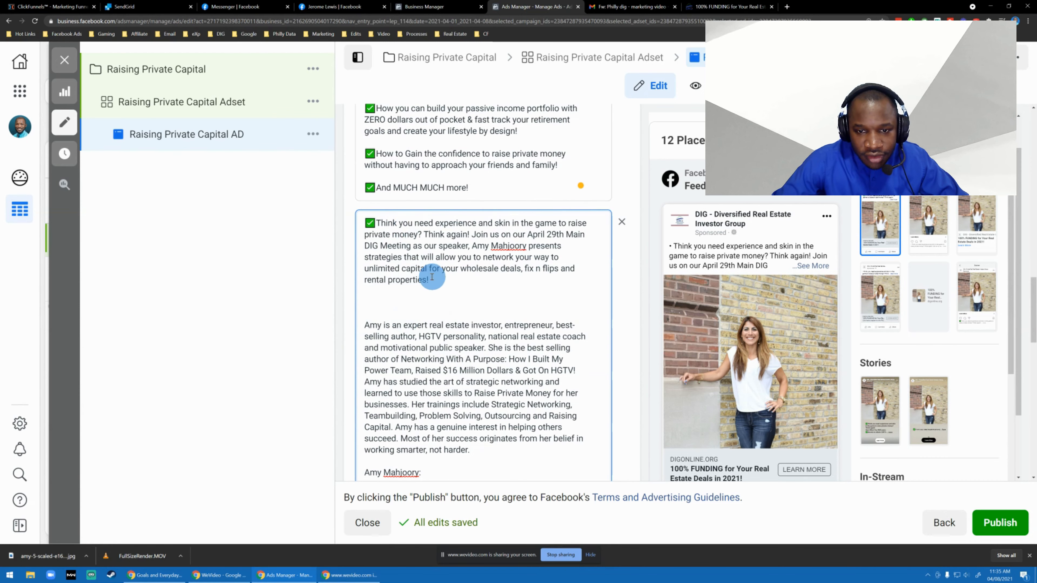
# Put a red question mark emoji in place of the marker before "Think you need experience" in the second primary text option.
pyautogui.click(461, 277)
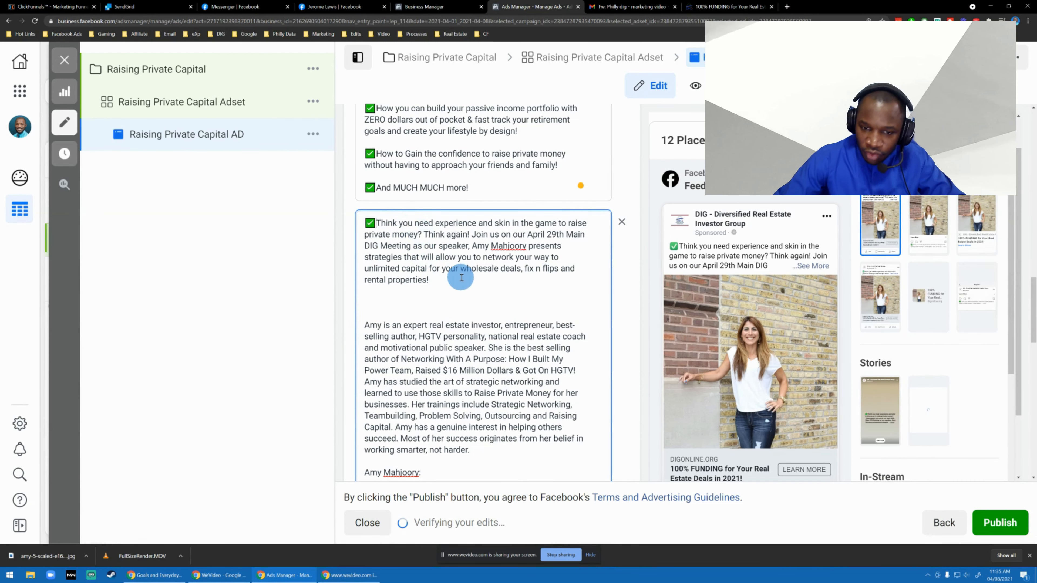
pyautogui.write('❓')
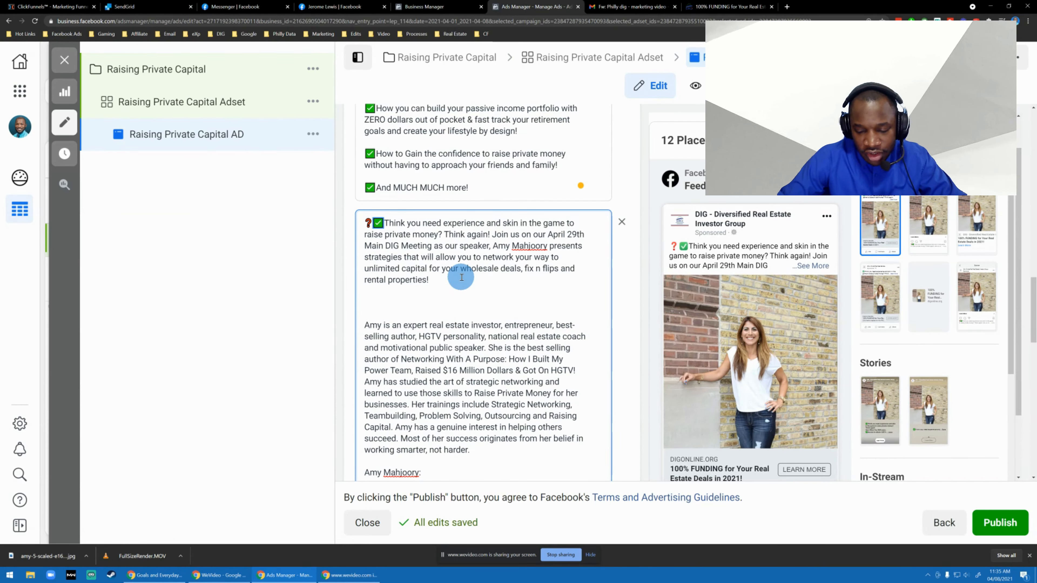
pyautogui.press('Delete')
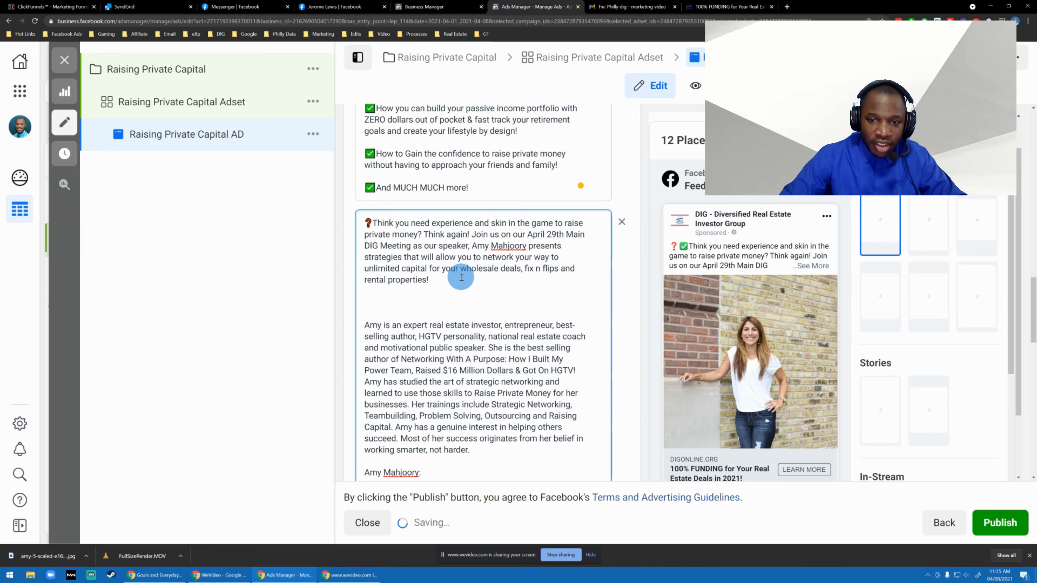
pyautogui.rightClick(441, 282)
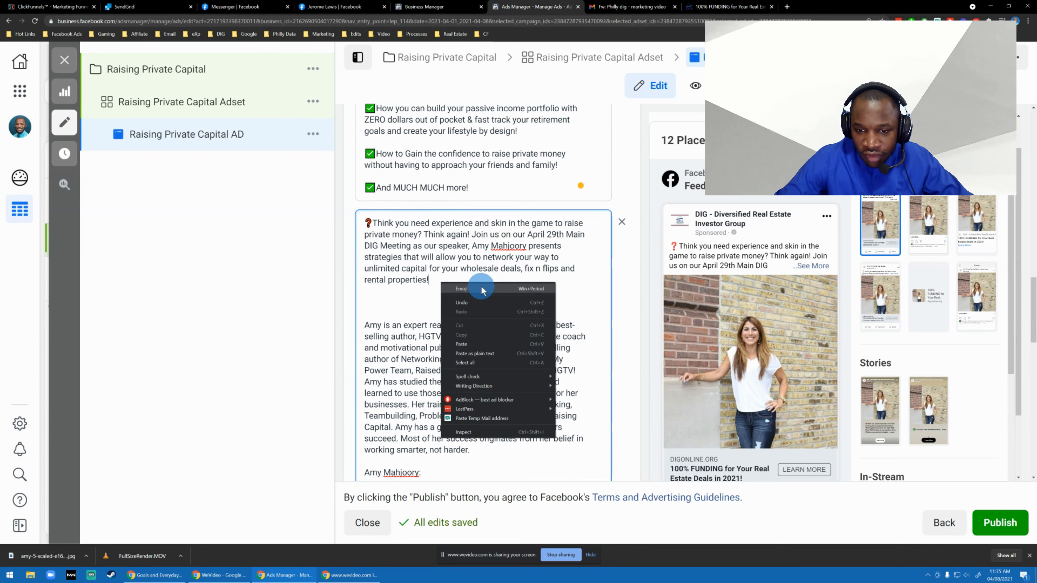
pyautogui.click(413, 258)
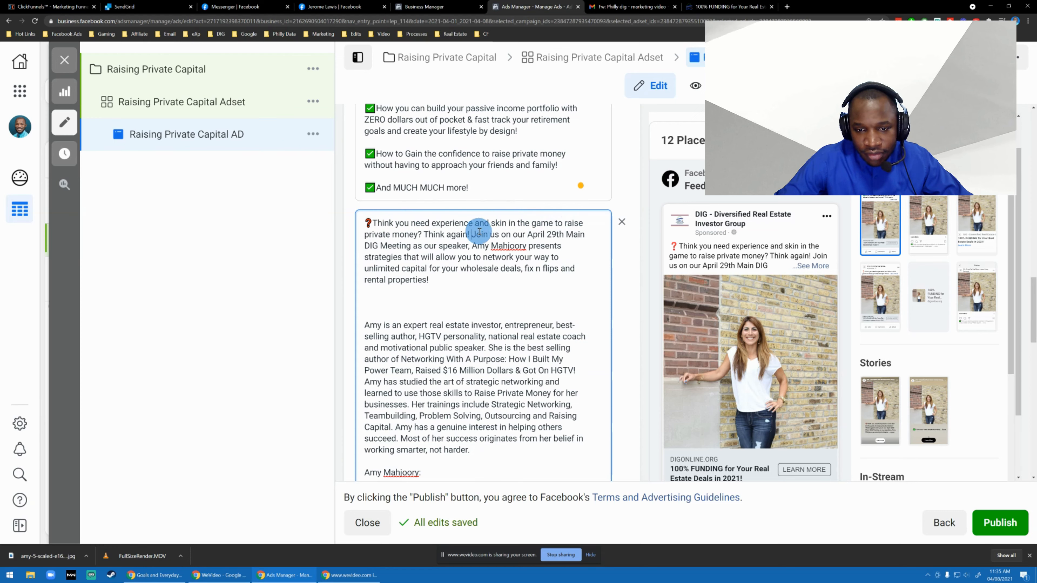
# Start a new paragraph at "Join us on our April 29th Main DIG Meeting" in the second primary text option, with a blank line above it.
pyautogui.press('Return')
pyautogui.press('Return')
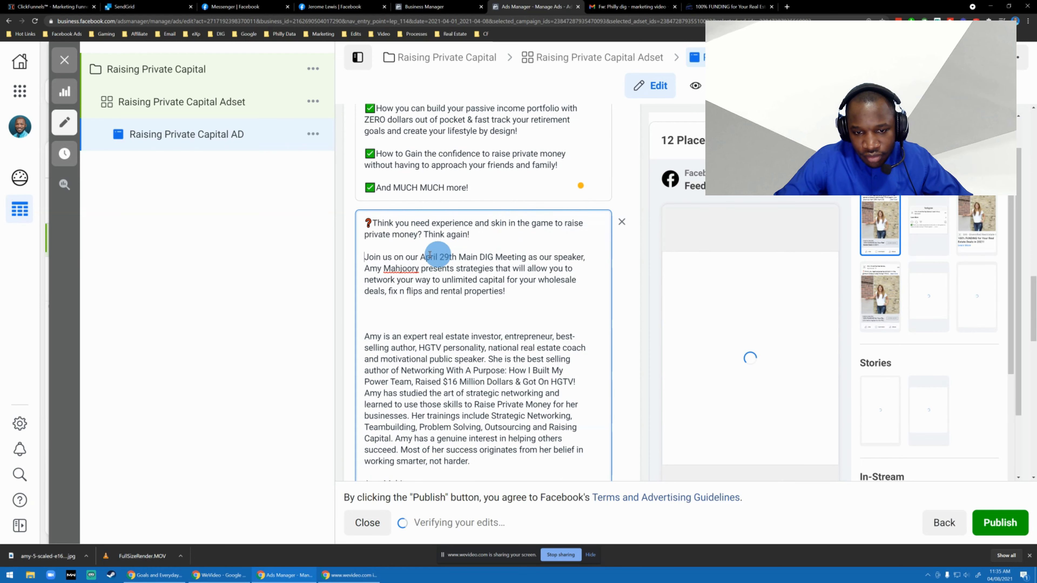
pyautogui.tripleClick(429, 251)
pyautogui.click(502, 247)
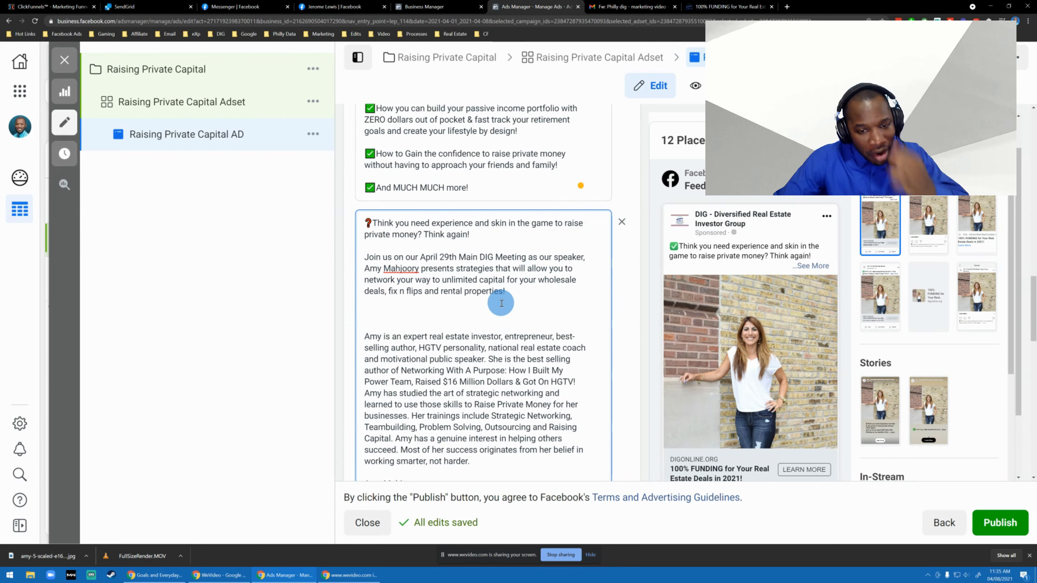
# Change "fix n flips" to "fix and flips" in the second primary text option.
pyautogui.scroll(-1, 502, 303)
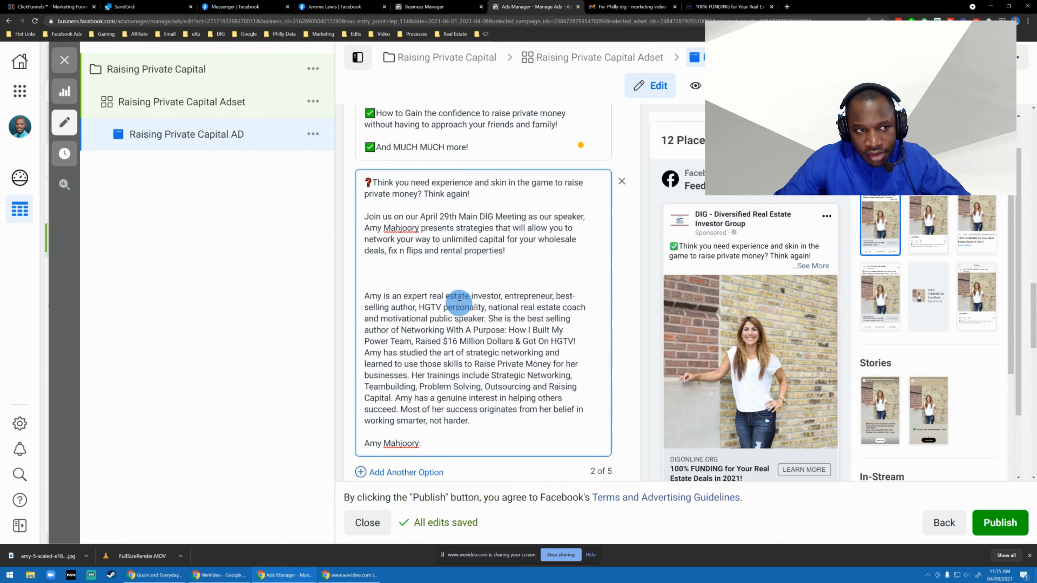
pyautogui.scroll(-2, 460, 304)
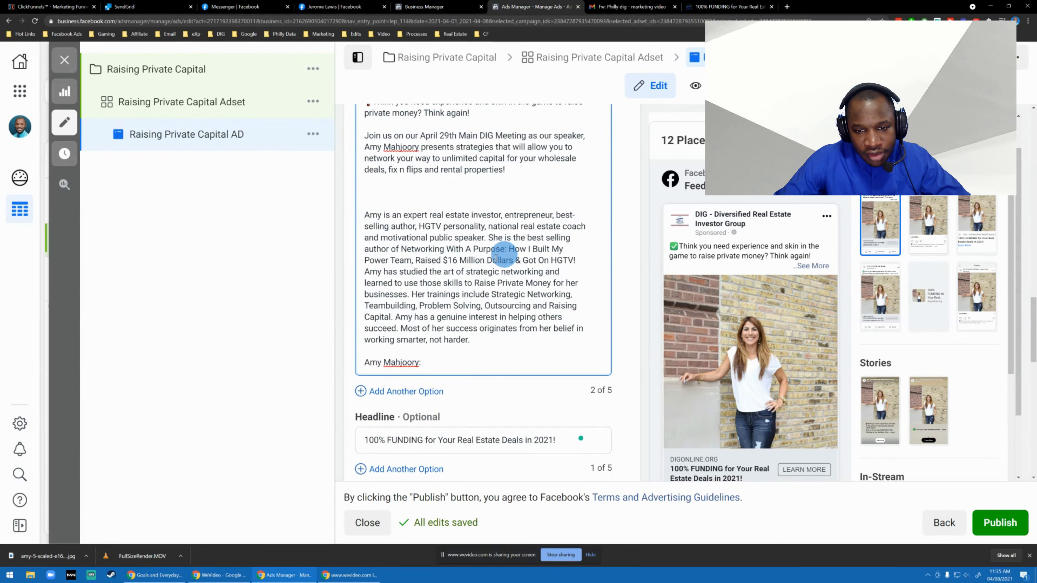
pyautogui.scroll(1, 456, 343)
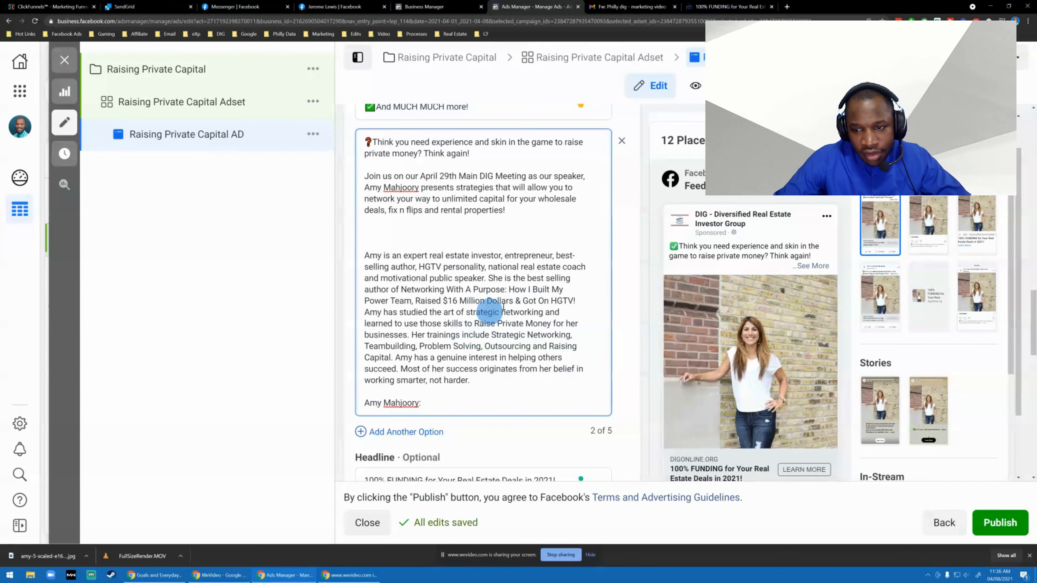
pyautogui.scroll(2, 445, 263)
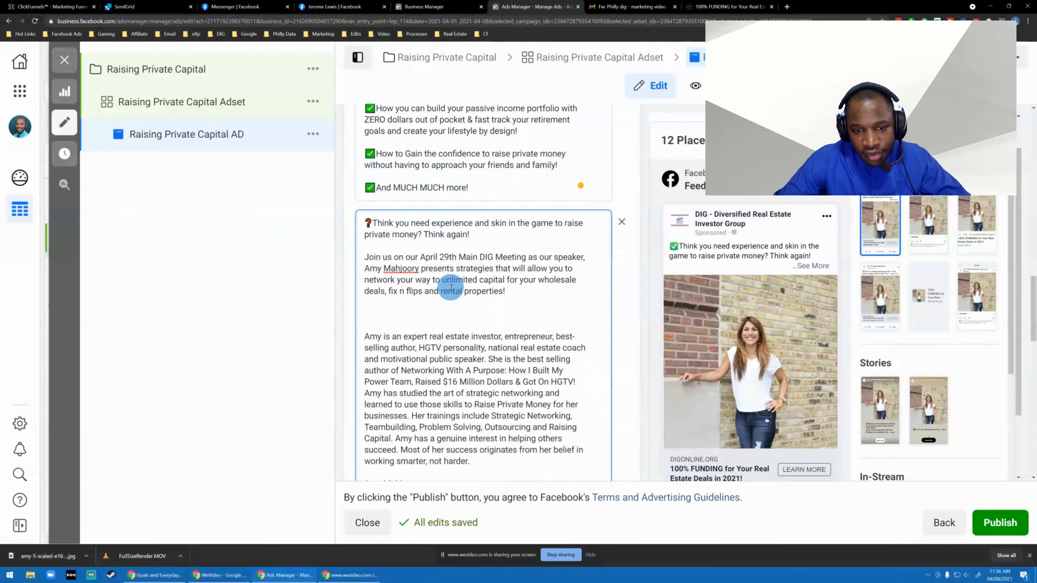
pyautogui.scroll(-1, 451, 288)
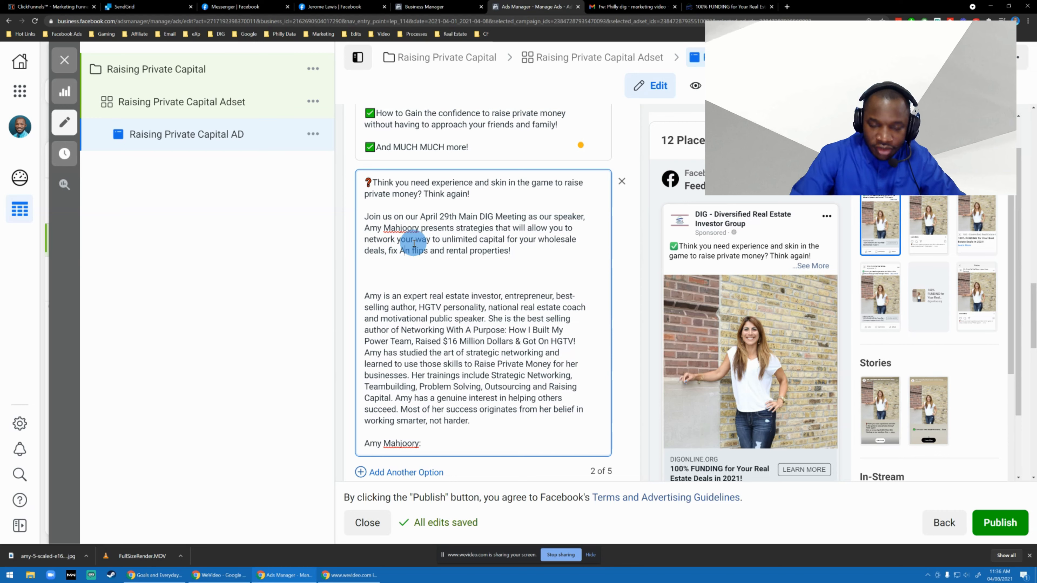
pyautogui.press('BackSpace')
pyautogui.press('BackSpace')
pyautogui.press('BackSpace')
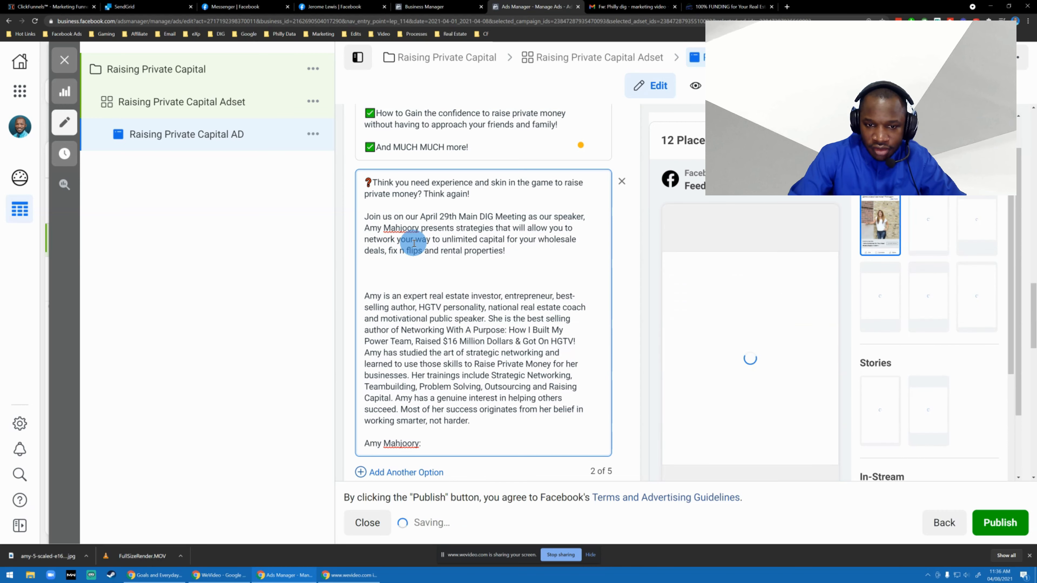
pyautogui.press('Delete')
pyautogui.write('AND')
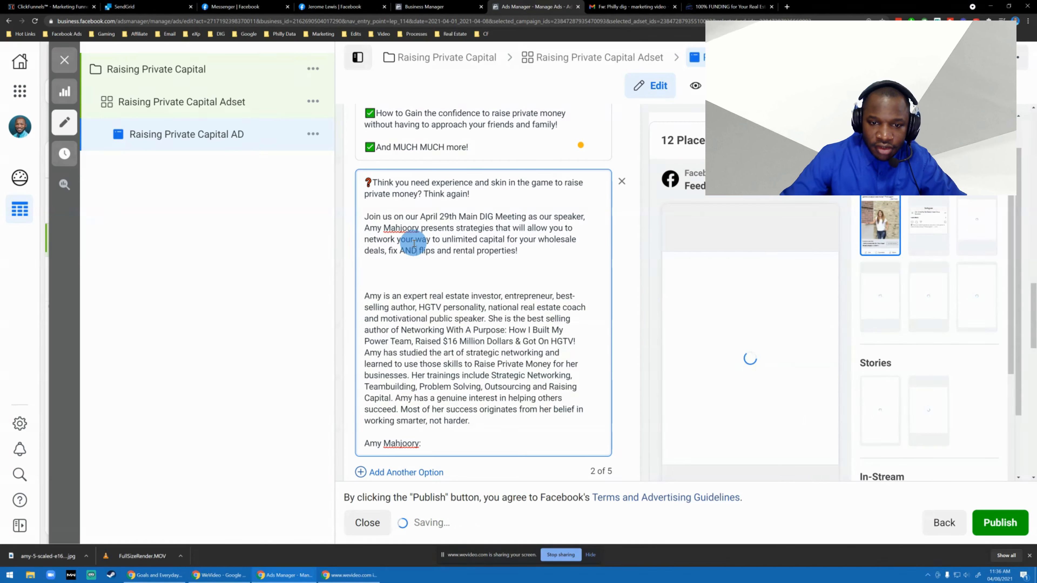
pyautogui.press('BackSpace')
pyautogui.press('BackSpace')
pyautogui.press('BackSpace')
pyautogui.write('and')
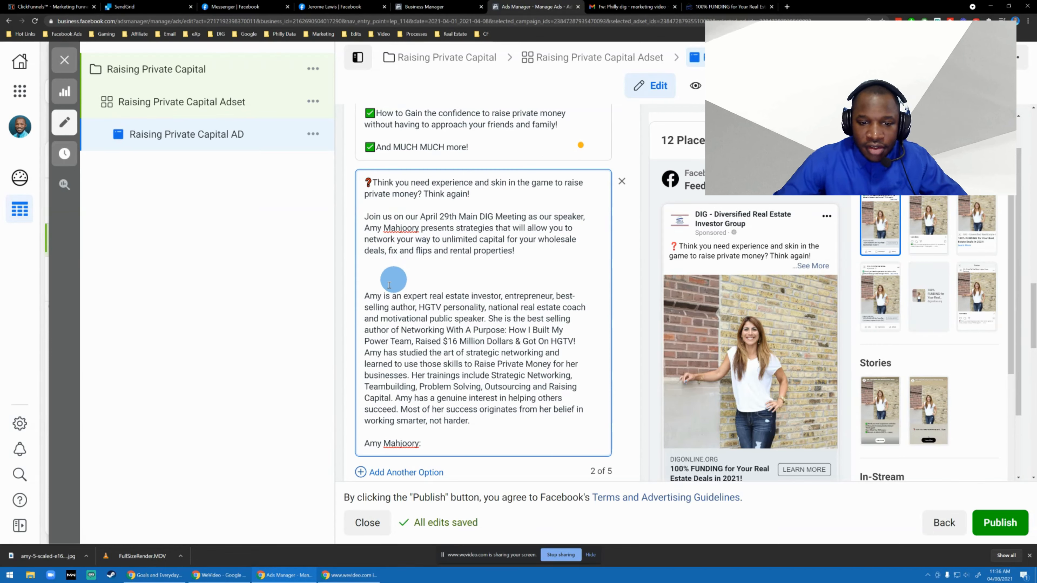
# Delete the speaker's biography, the name line below it and the trailing blank lines from the second primary text option.
pyautogui.moveTo(474, 442); pyautogui.dragTo(359, 286)
pyautogui.press('BackSpace')
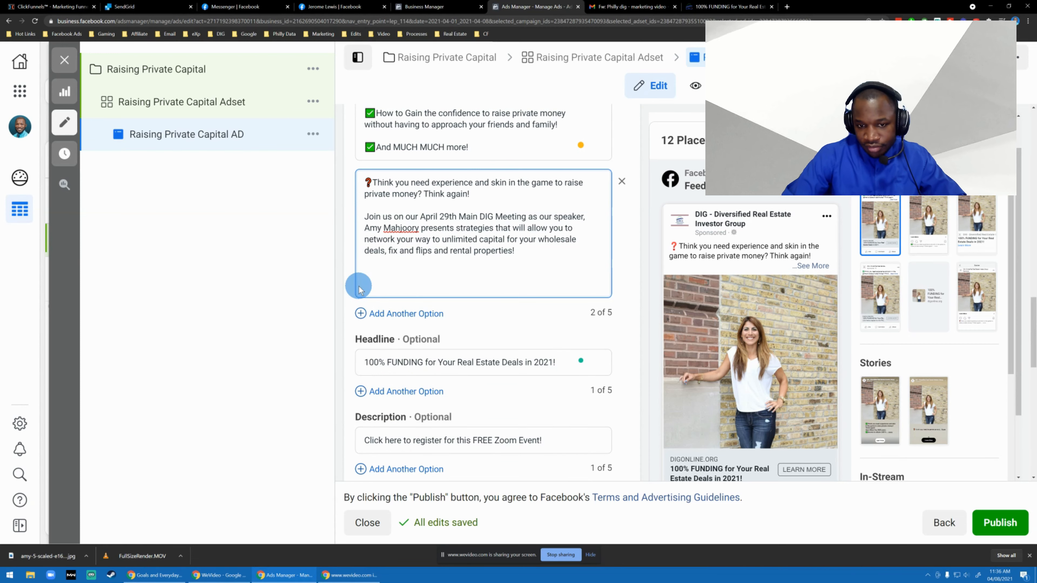
pyautogui.scroll(2, 484, 254)
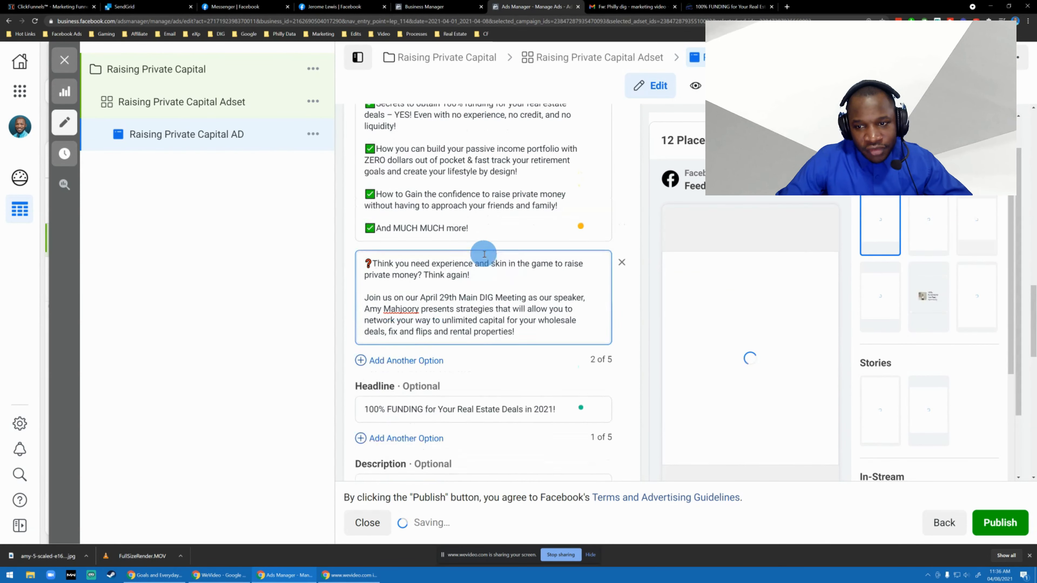
# Preview both primary text options across the available placements, expand the full text in Facebook Feeds for each, and close the preview.
pyautogui.scroll(2, 484, 254)
pyautogui.scroll(-2, 546, 347)
pyautogui.click(995, 141)
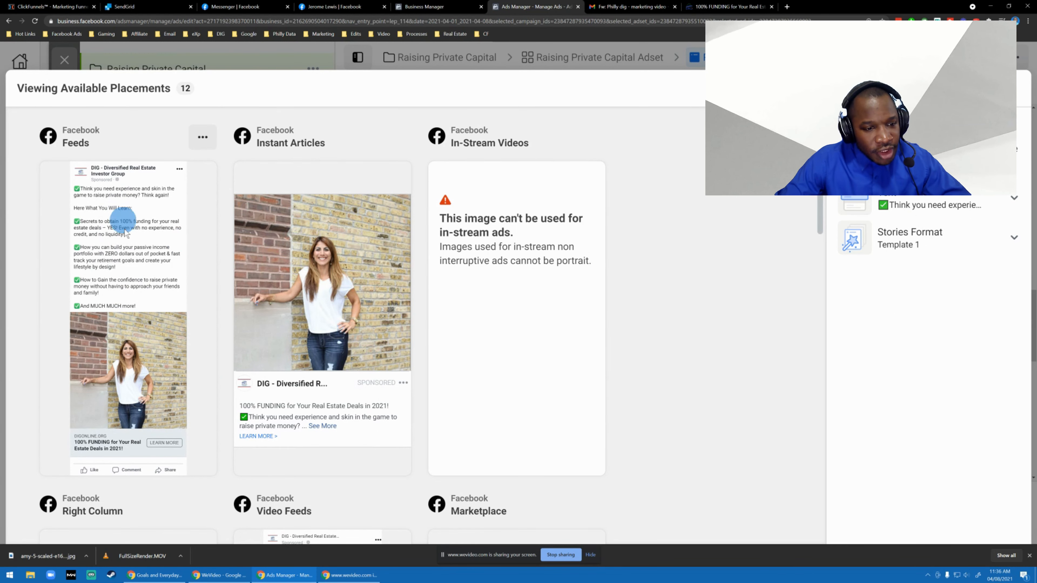
pyautogui.click(948, 204)
pyautogui.click(890, 289)
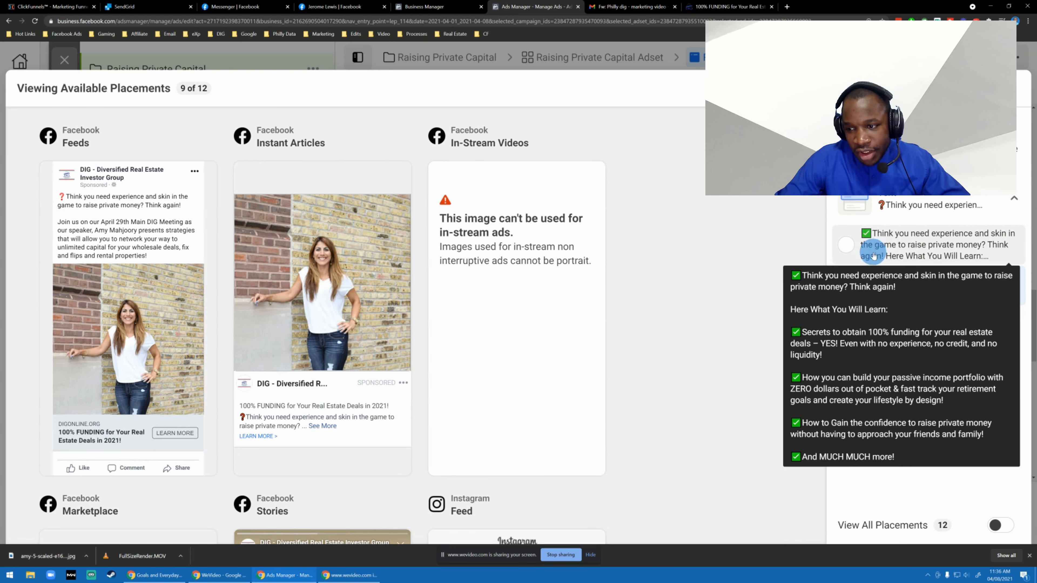
pyautogui.click(846, 246)
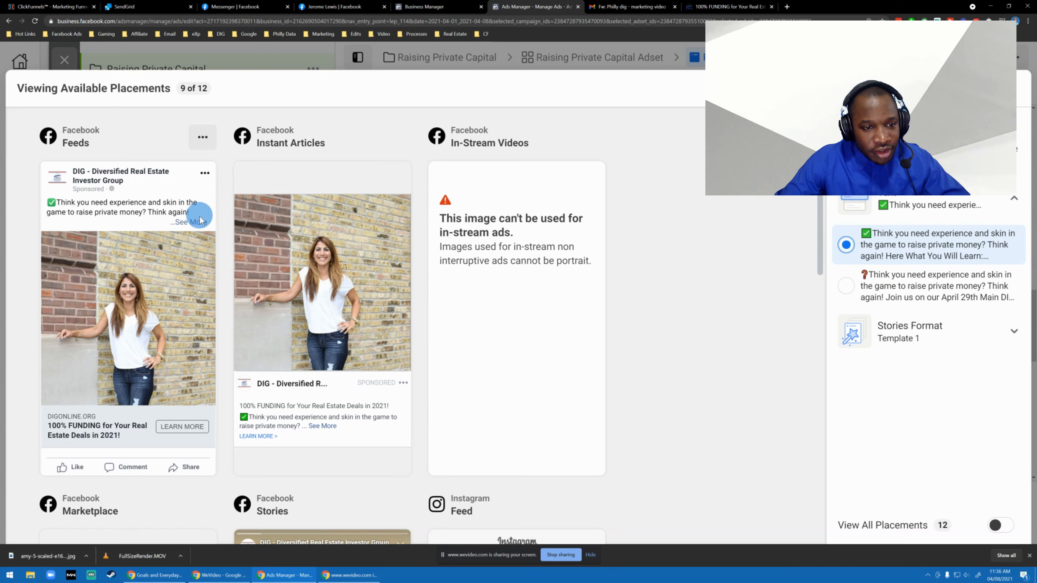
pyautogui.click(192, 222)
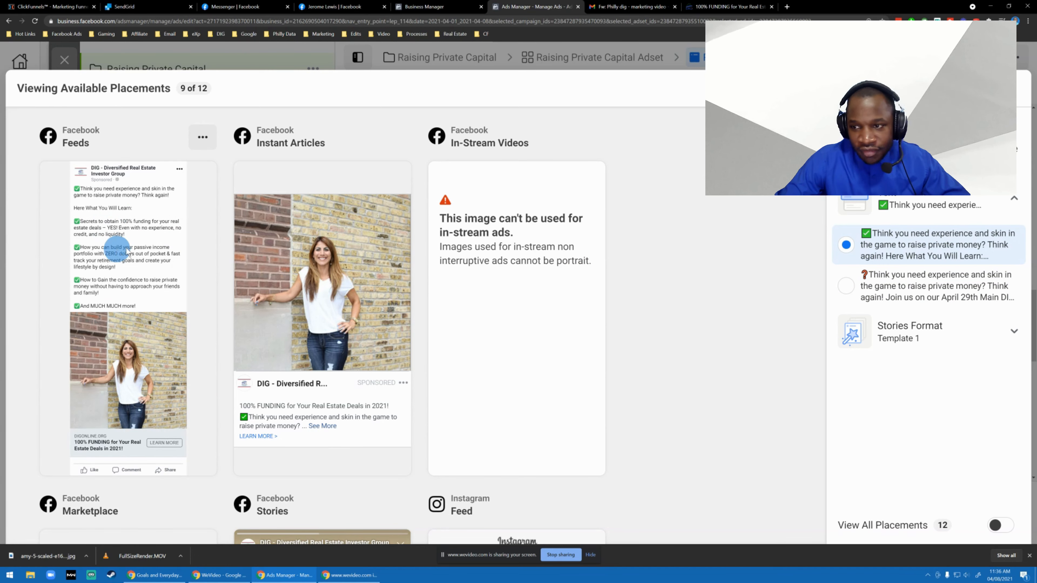
pyautogui.click(844, 286)
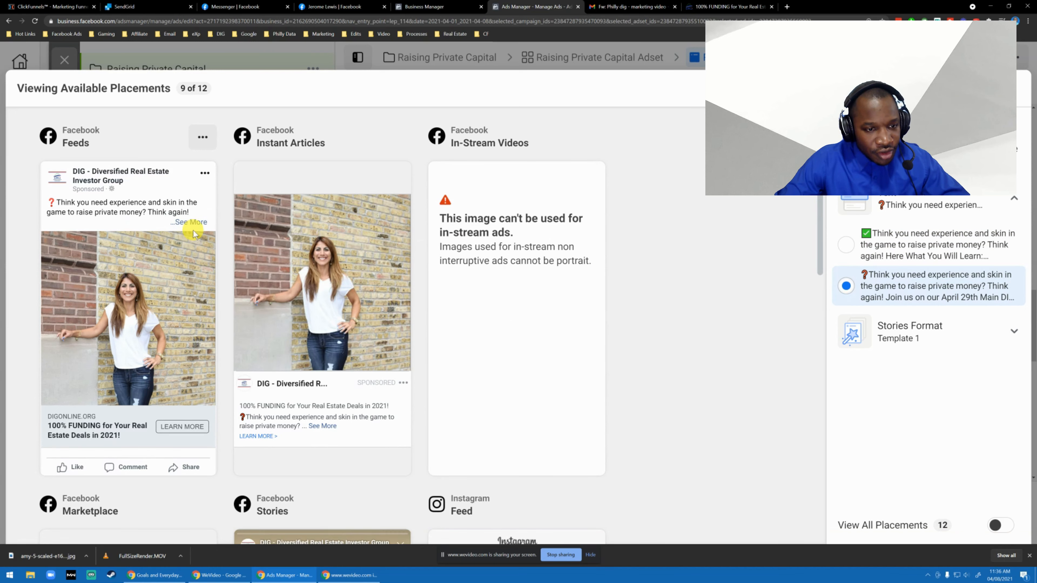
pyautogui.click(192, 223)
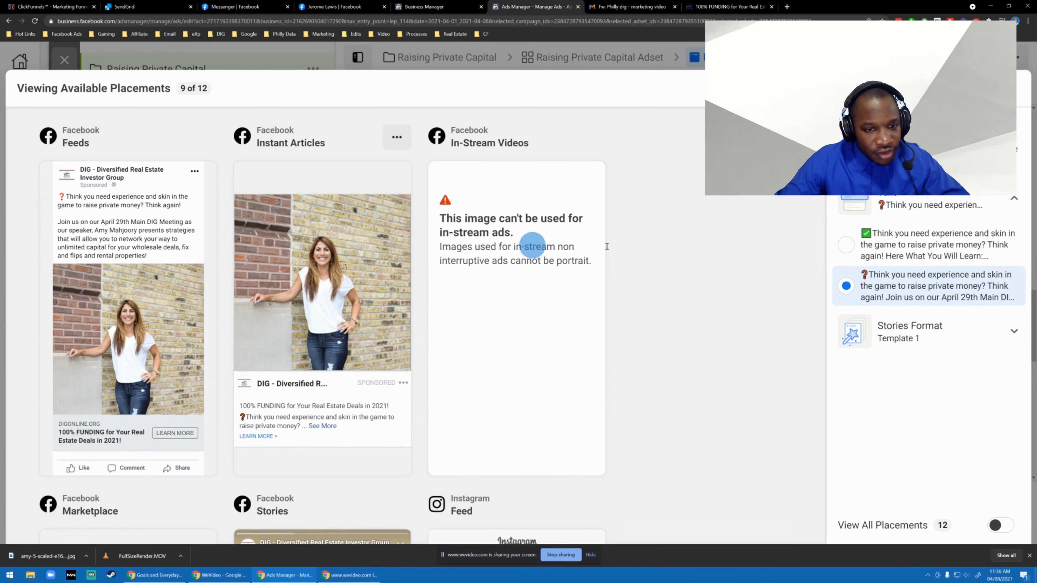
pyautogui.click(1018, 87)
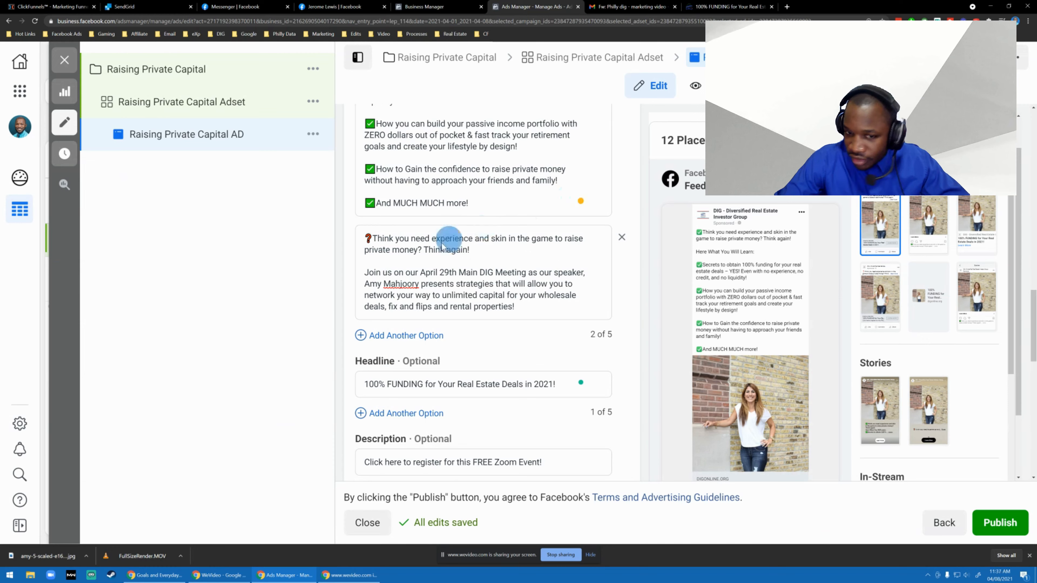
# Add a second headline option reading "Is It Possible To Invest In Real Estate Without Your Own Money?".
pyautogui.scroll(-2, 451, 303)
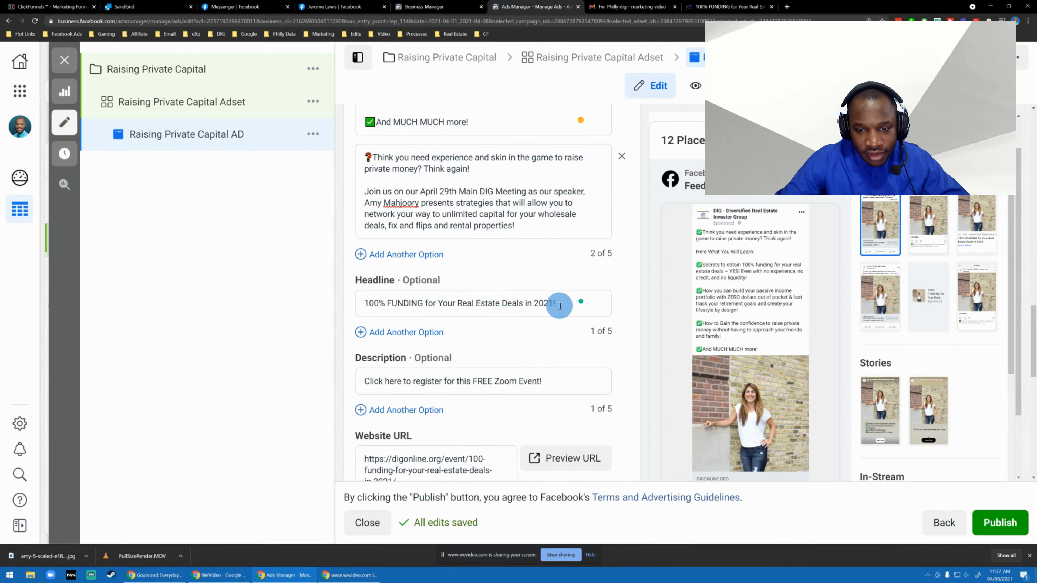
pyautogui.moveTo(555, 303); pyautogui.dragTo(313, 287)
pyautogui.click(388, 338)
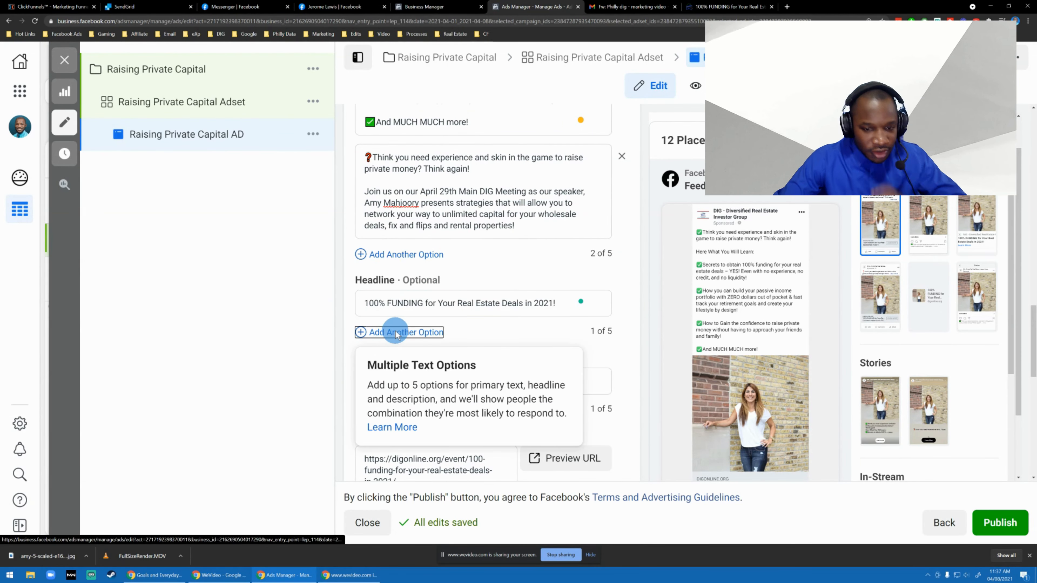
pyautogui.click(398, 341)
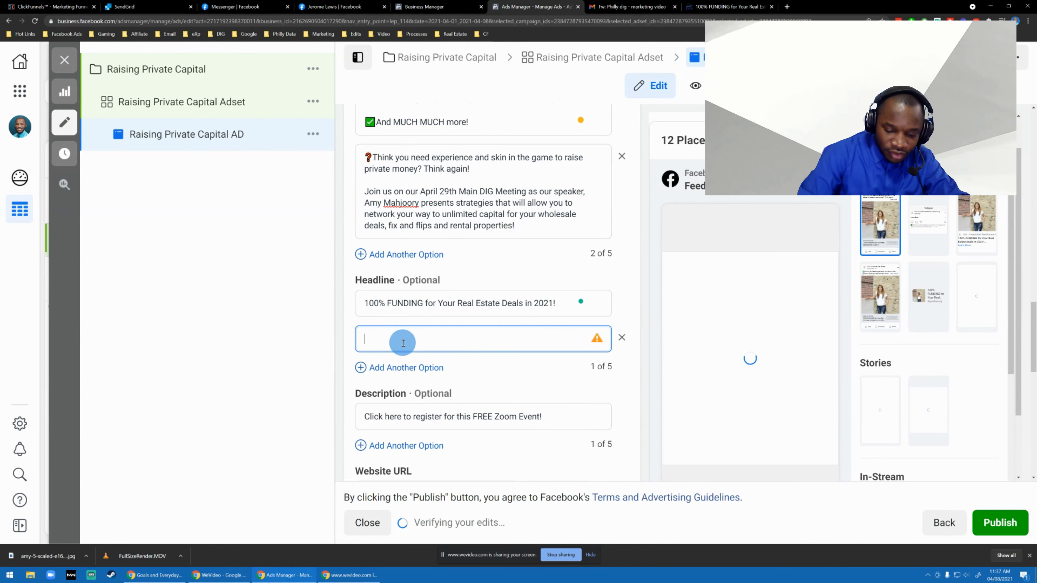
pyautogui.write('Is IT P')
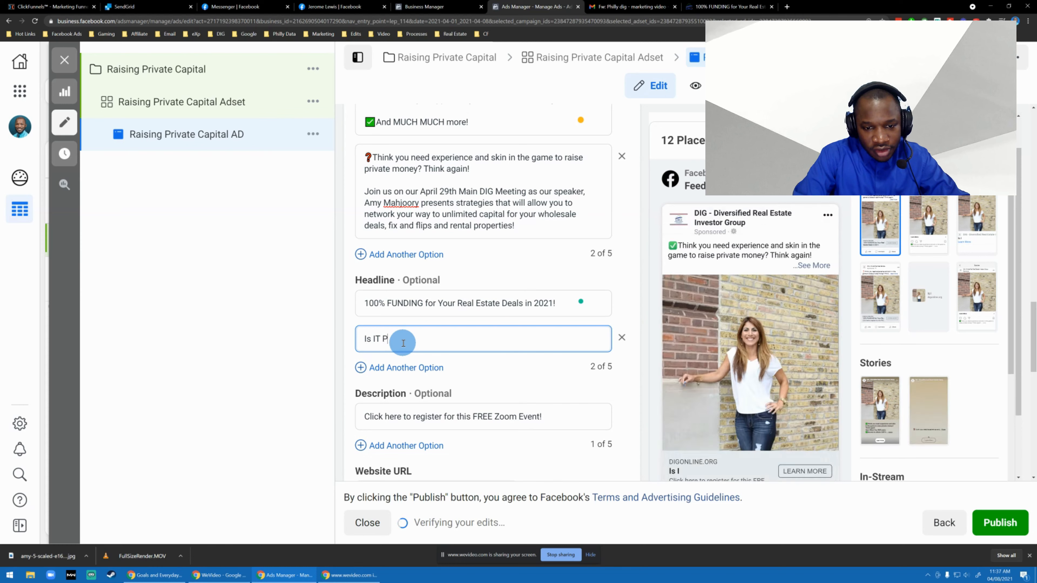
pyautogui.press('BackSpace')
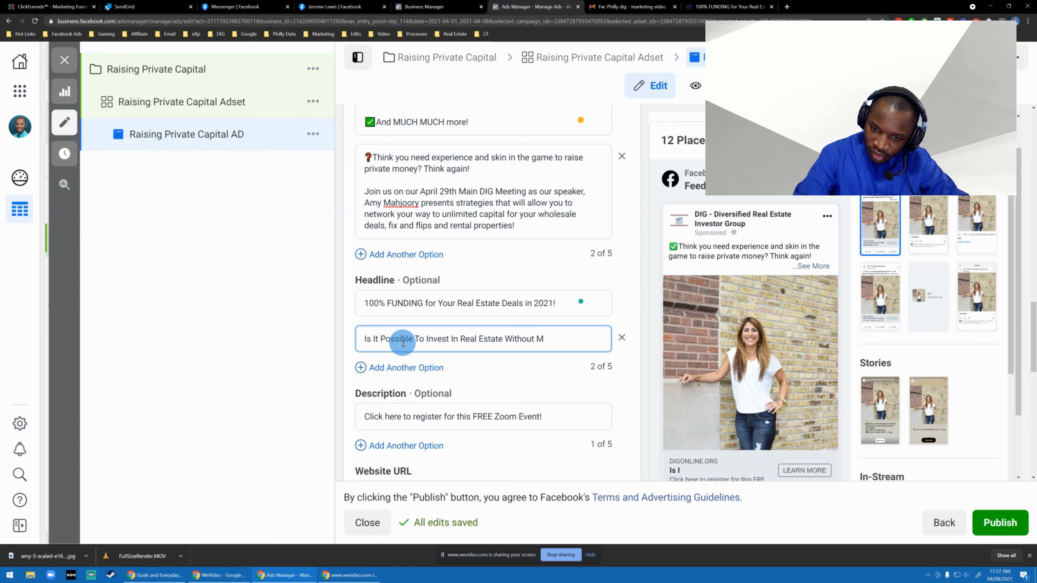
pyautogui.write('Money?')
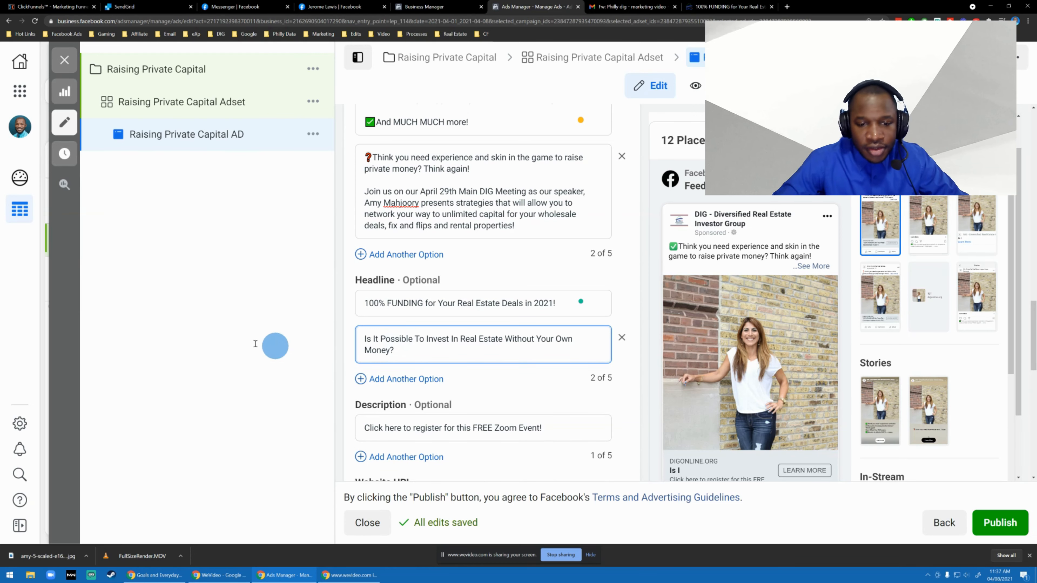
pyautogui.click(273, 345)
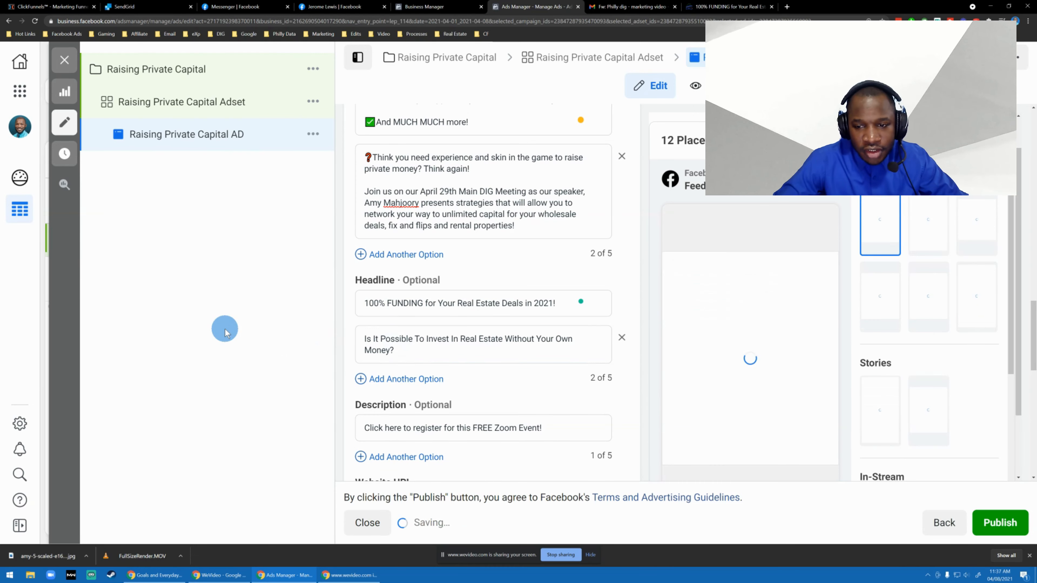
# Add a second description option with a copy of the text "Click here to register for this FREE Zoom Event!".
pyautogui.scroll(-6, 625, 341)
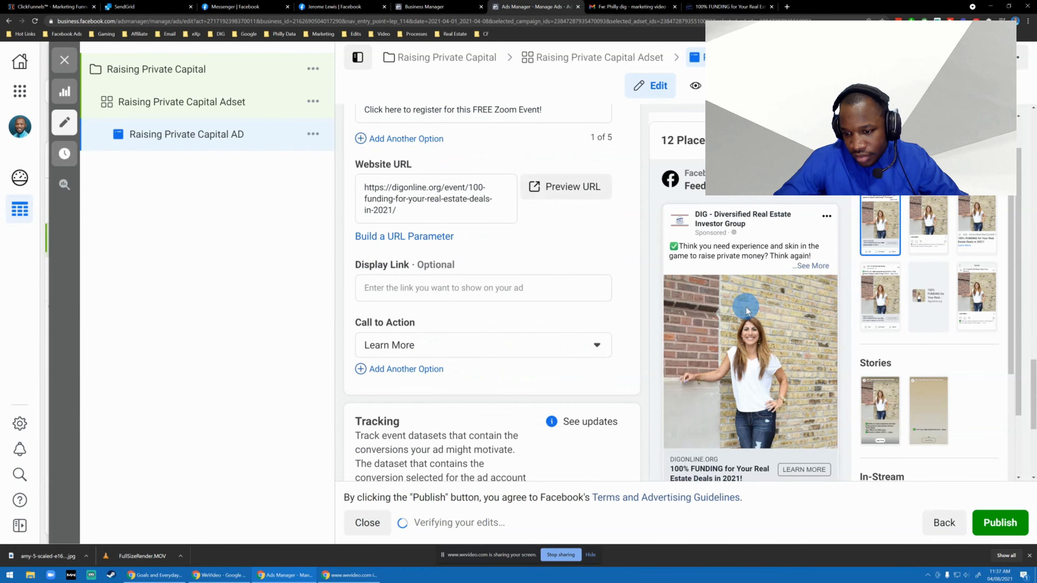
pyautogui.scroll(3, 616, 289)
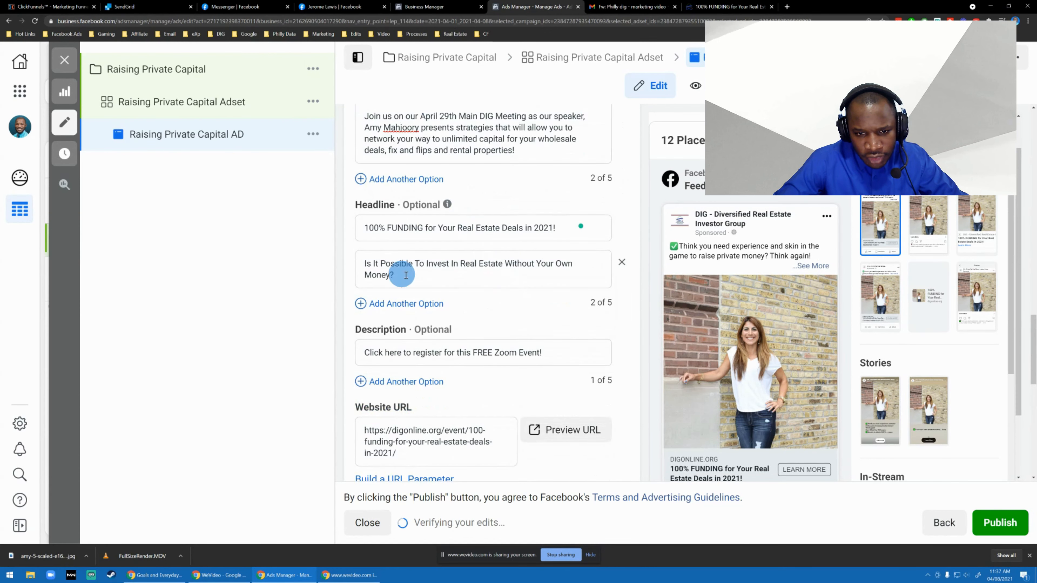
pyautogui.scroll(-1, 497, 281)
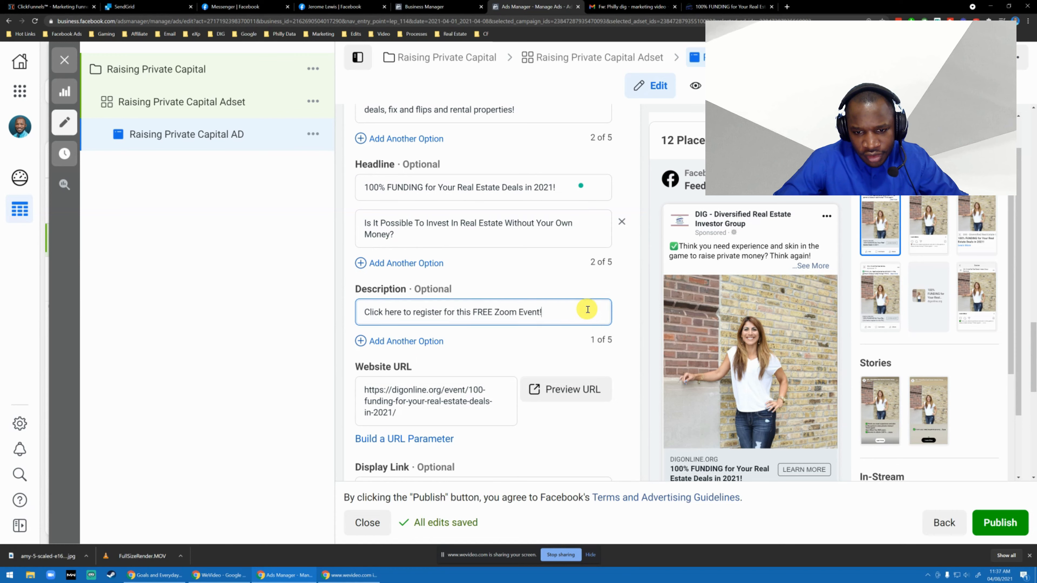
pyautogui.moveTo(587, 309); pyautogui.dragTo(304, 286)
pyautogui.hotkey('ctrl', 'c')
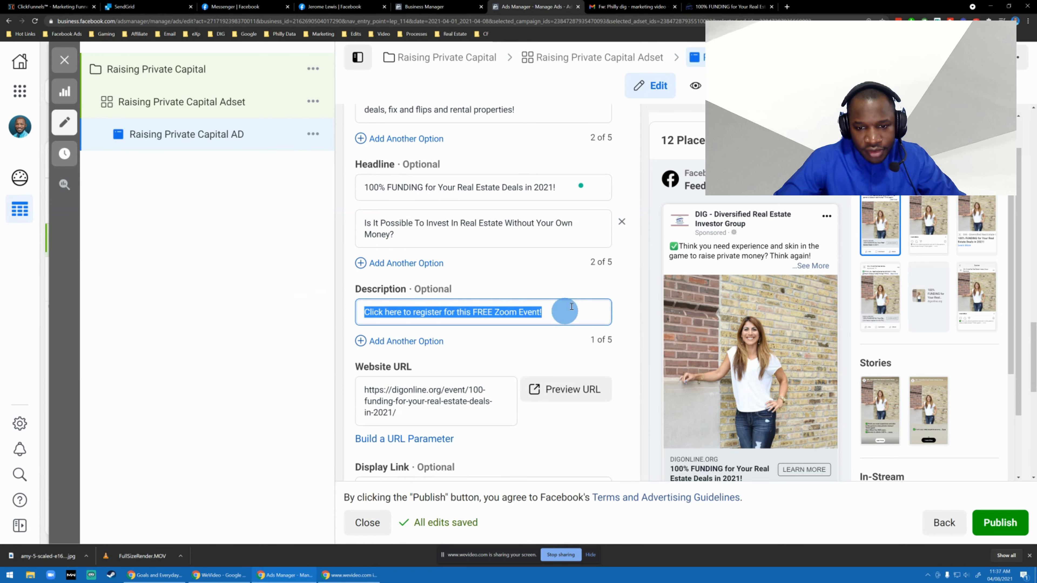
pyautogui.click(411, 341)
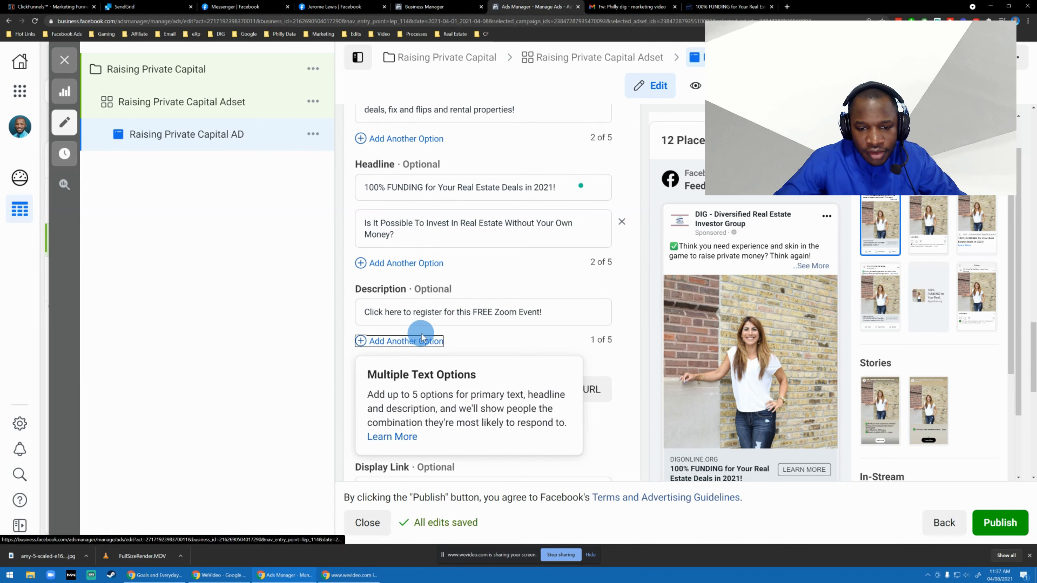
pyautogui.click(447, 345)
pyautogui.hotkey('ctrl', 'v')
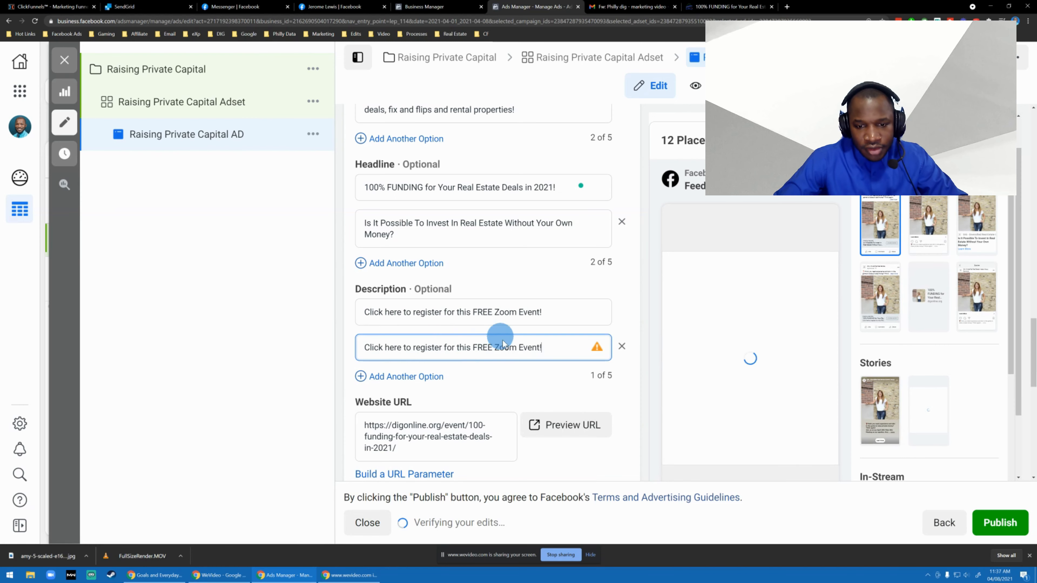
# Reword the second description option to "Click here to register for this exclusive virtual event.".
pyautogui.doubleClick(482, 347)
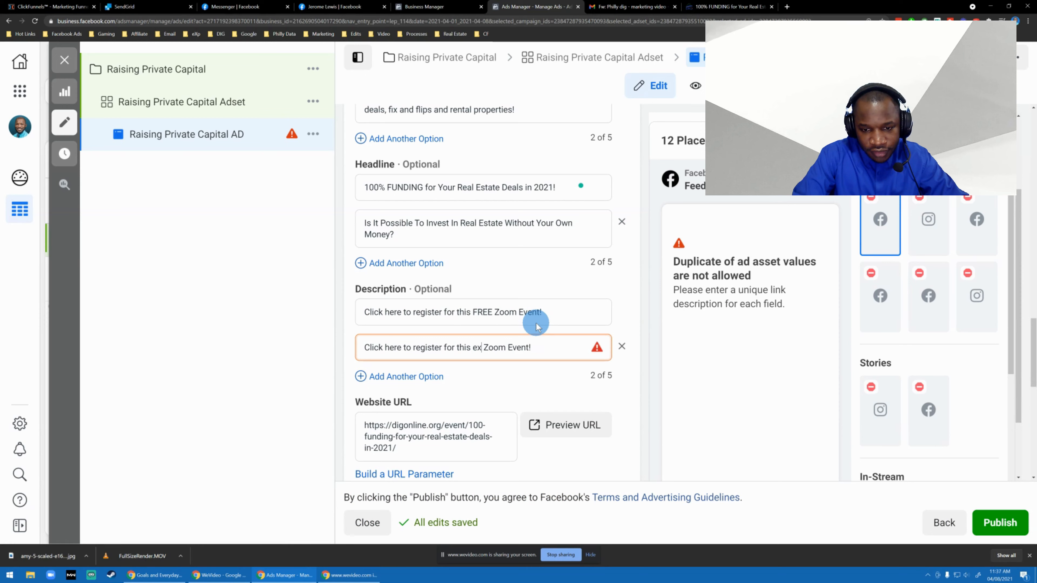
pyautogui.write('exclusive')
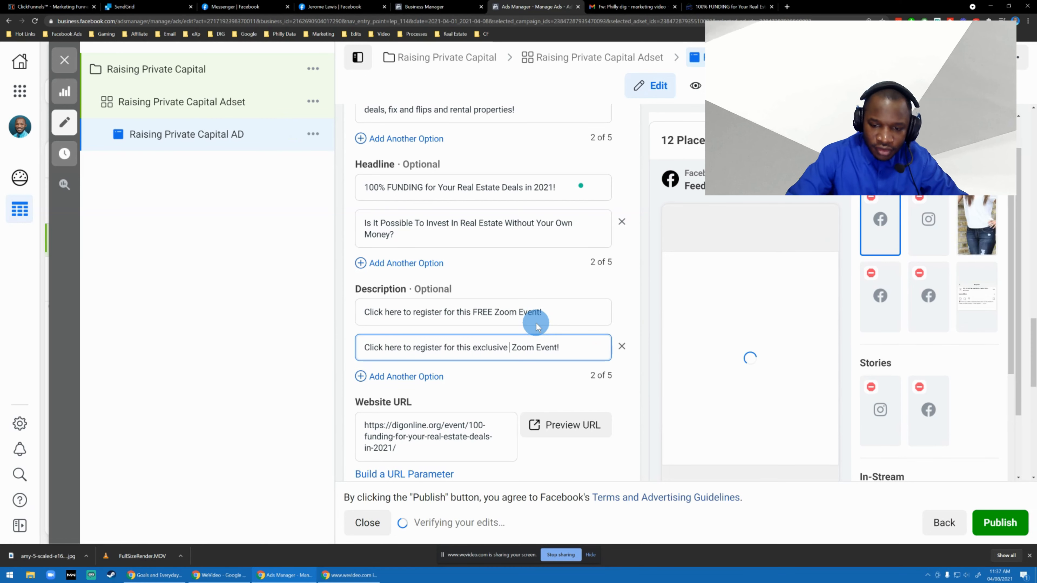
pyautogui.press('Delete')
pyautogui.hotkey('ctrl', 'shift', 'Right')
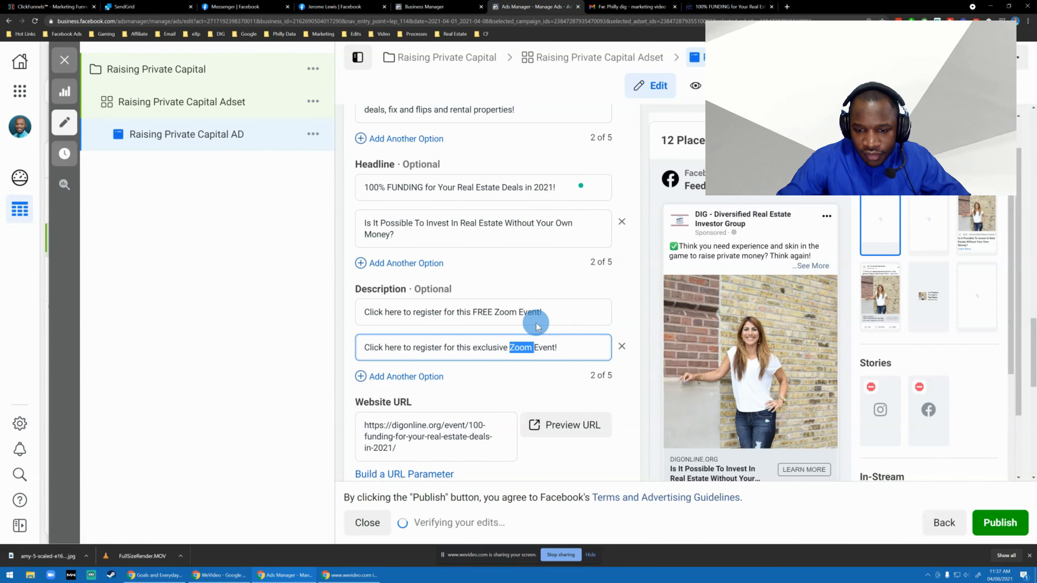
pyautogui.hotkey('ctrl', 'shift', 'Right')
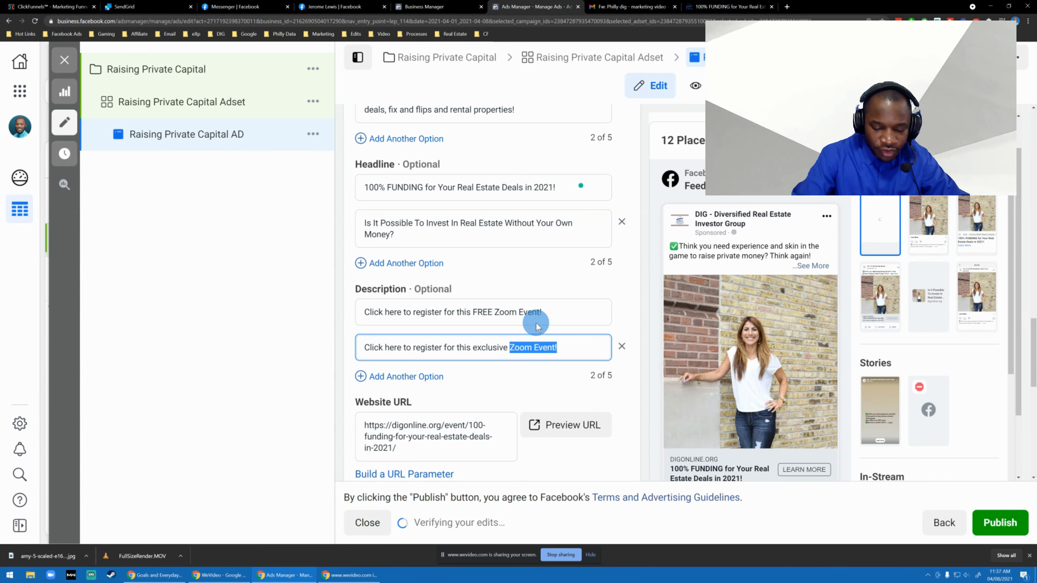
pyautogui.write('Vir')
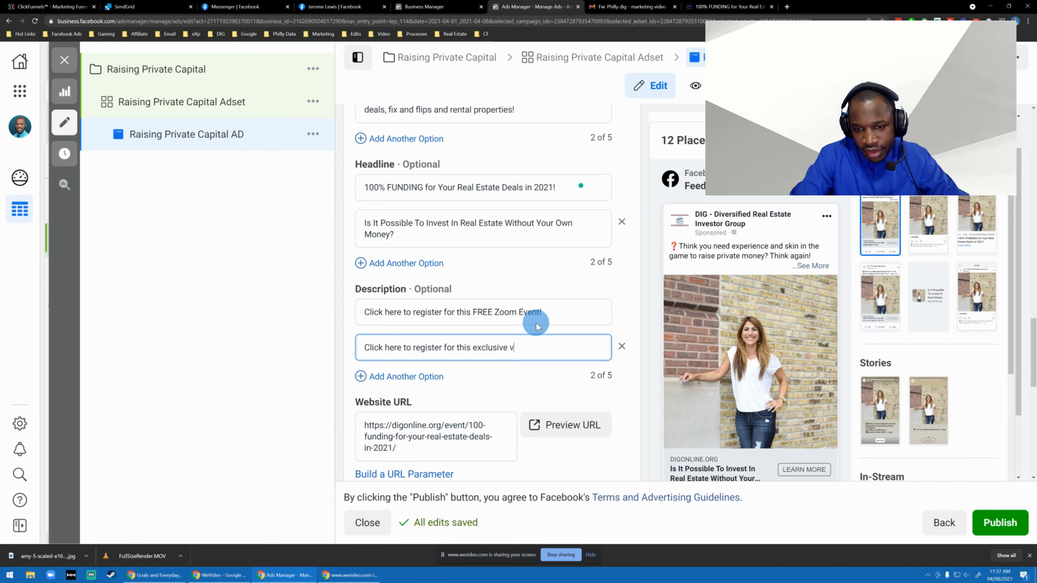
pyautogui.write('al.')
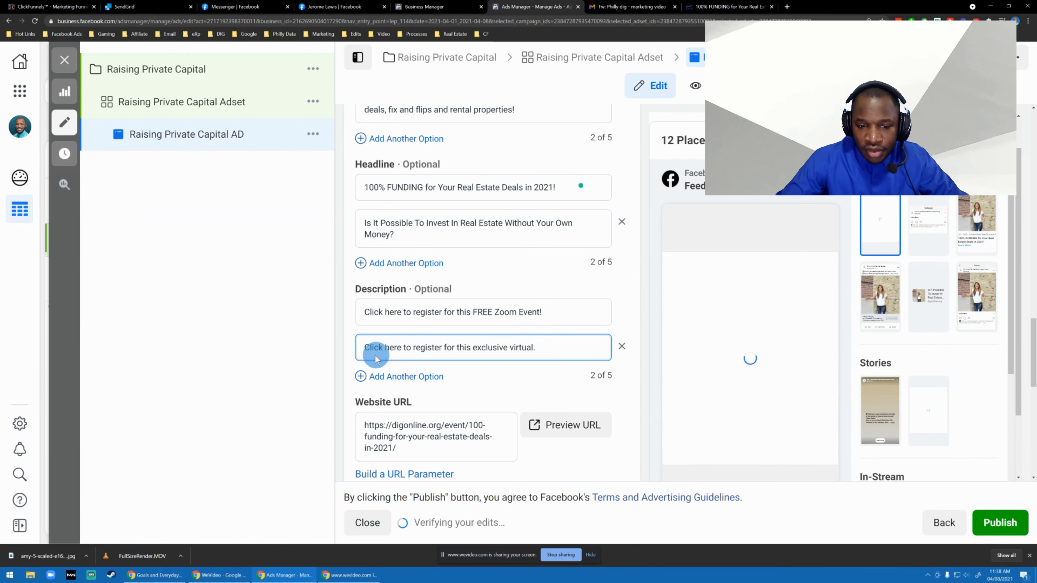
pyautogui.scroll(-2, 451, 347)
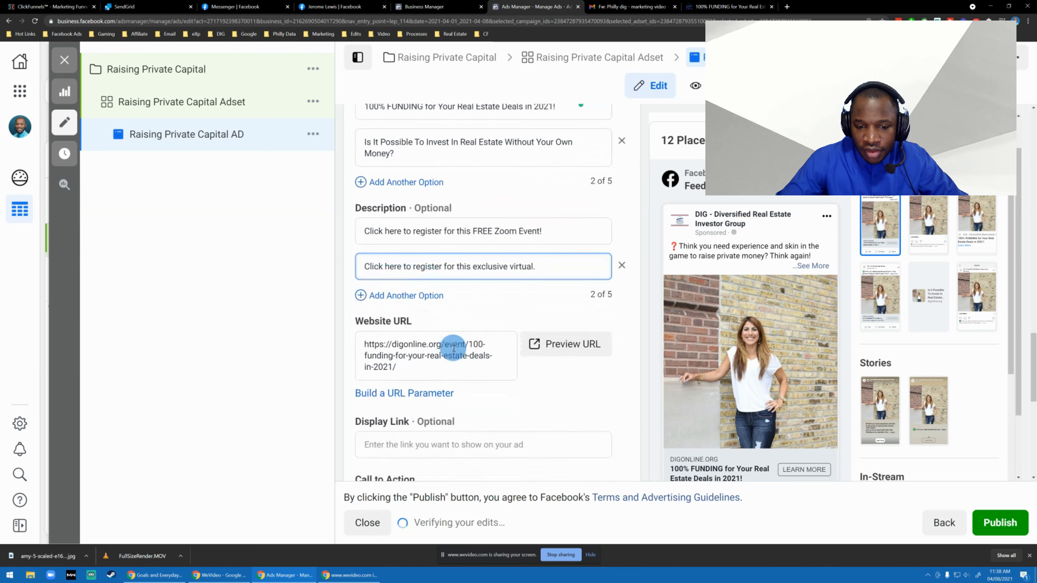
pyautogui.scroll(2, 454, 348)
pyautogui.click(558, 311)
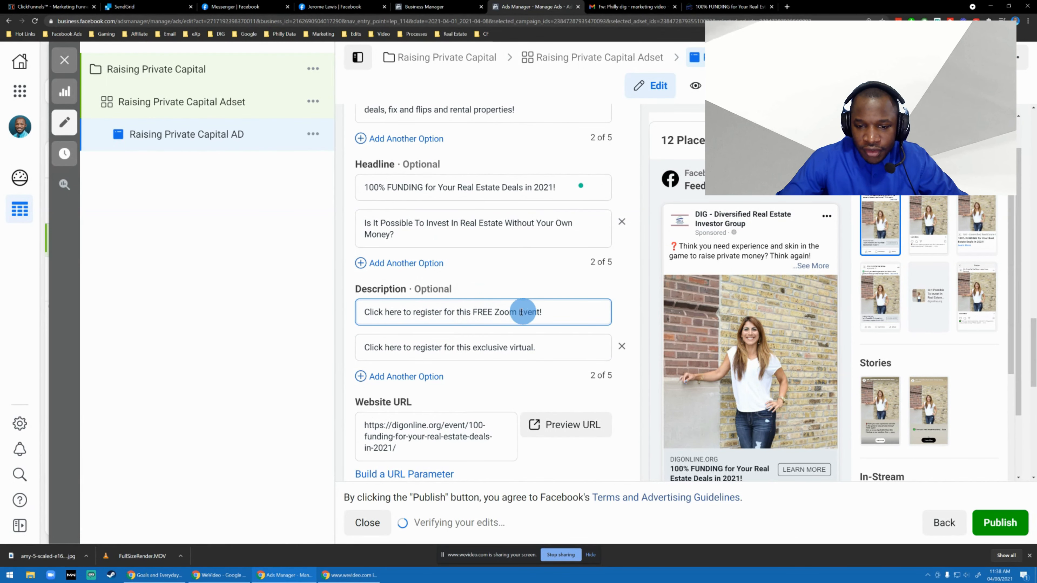
pyautogui.click(548, 350)
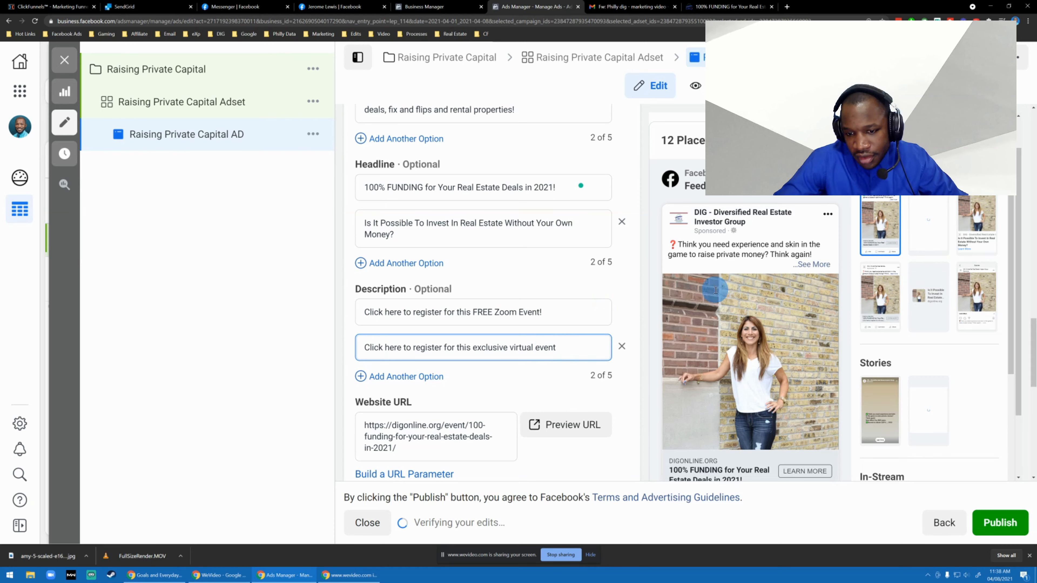
pyautogui.write('.')
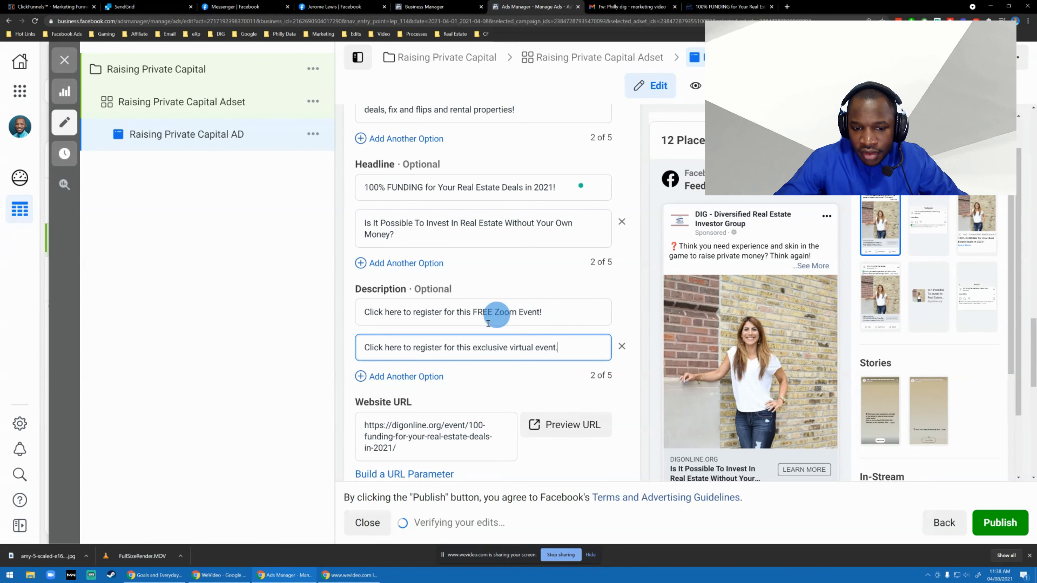
# Add a third description option reading "Get your ticket to learn more.".
pyautogui.click(364, 376)
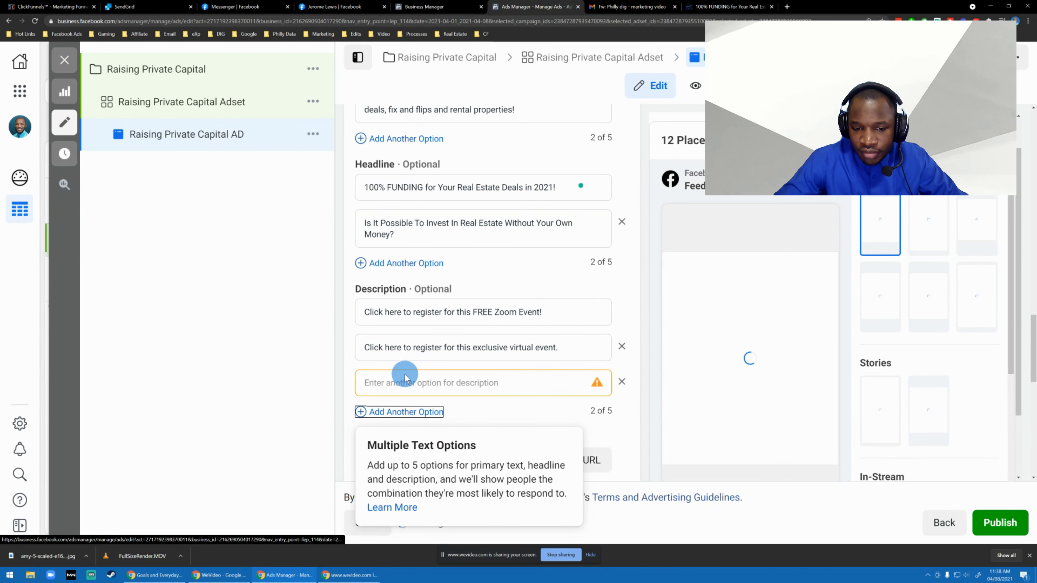
pyautogui.click(418, 377)
pyautogui.write('Click')
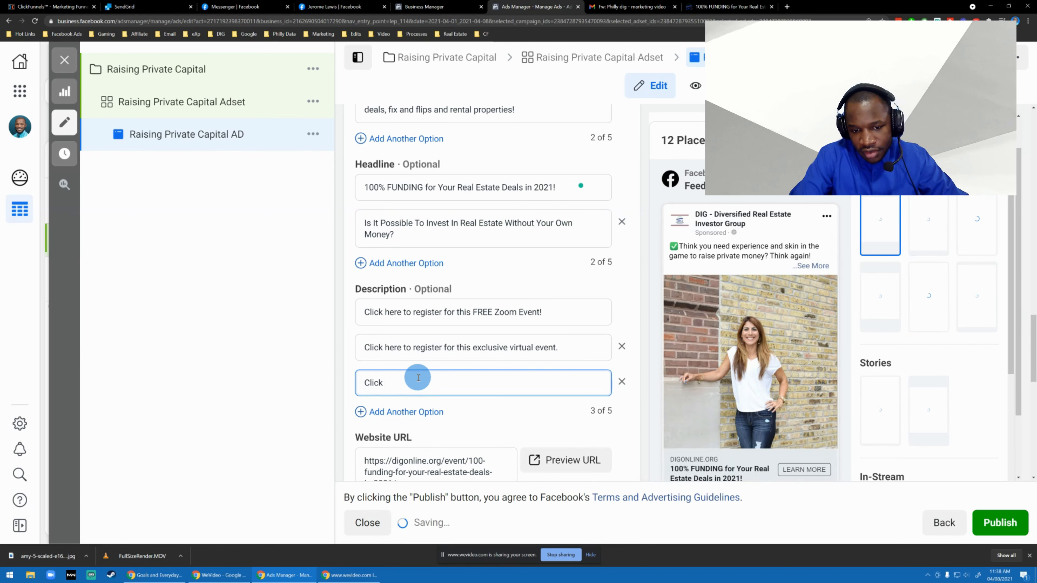
pyautogui.hotkey('ctrl', 'a')
pyautogui.write('Get Yo')
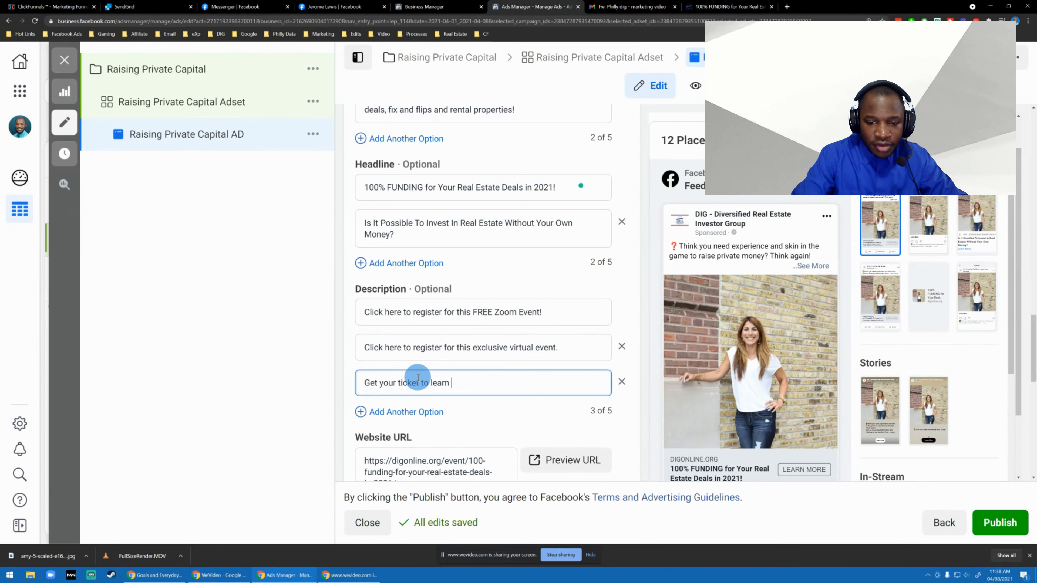
pyautogui.write('.')
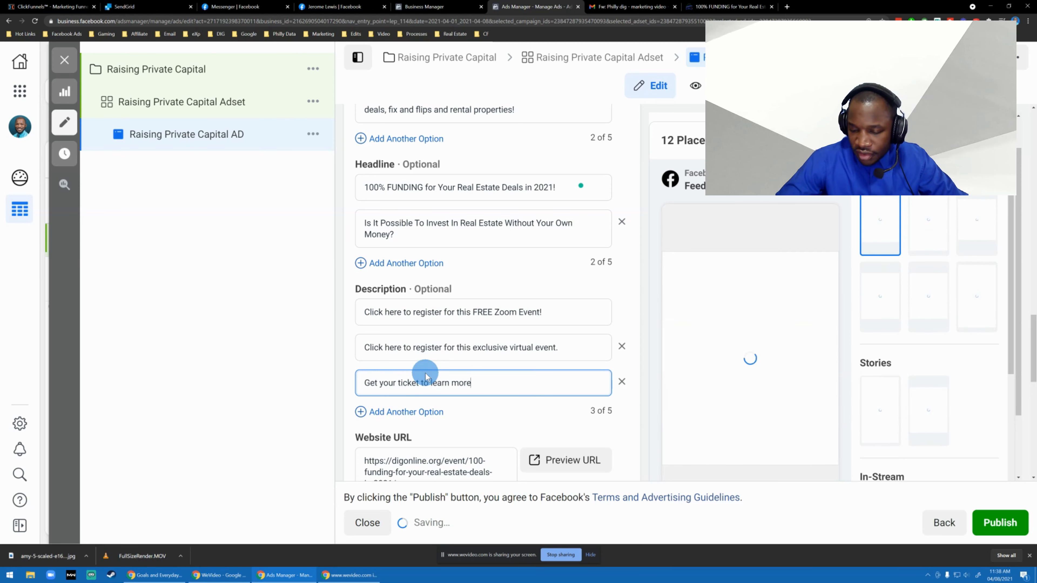
# Review the available call-to-action choices for the ad and set the first call to action to Sign Up.
pyautogui.scroll(-2, 523, 312)
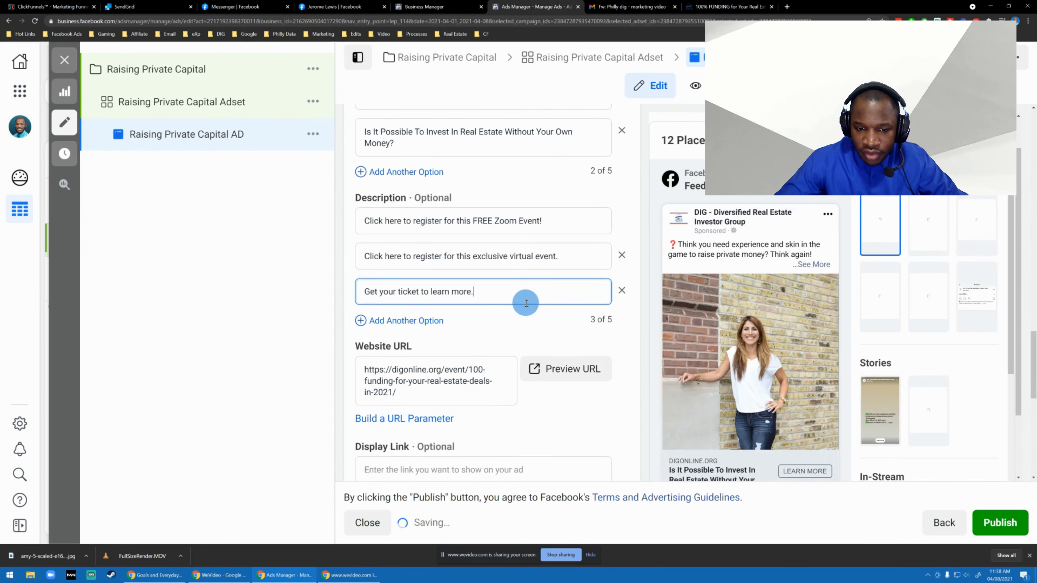
pyautogui.scroll(-2, 525, 302)
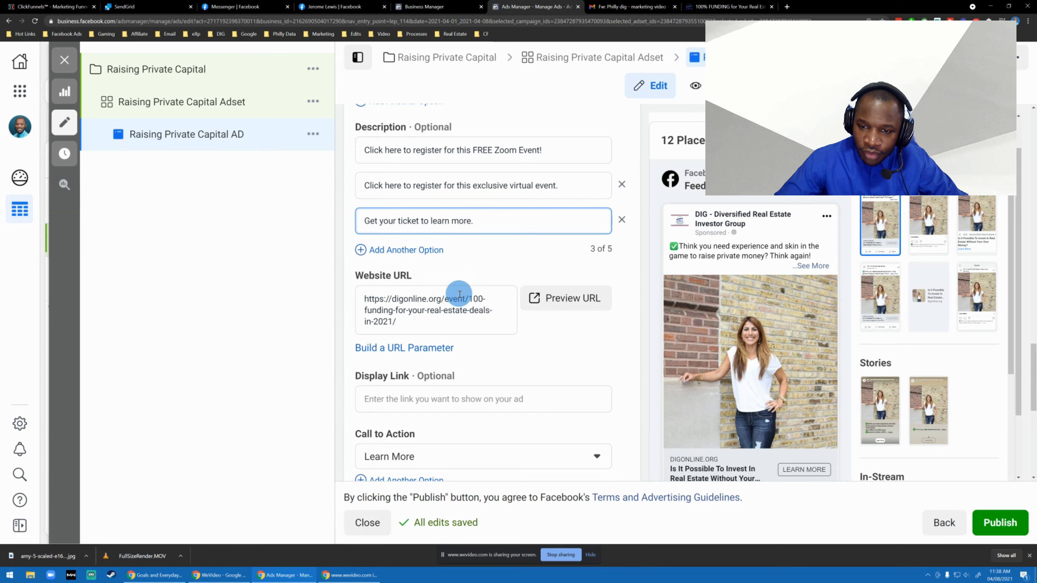
pyautogui.scroll(7, 460, 296)
pyautogui.scroll(3, 453, 204)
pyautogui.scroll(-3, 456, 301)
pyautogui.scroll(-2, 510, 301)
pyautogui.scroll(-8, 522, 301)
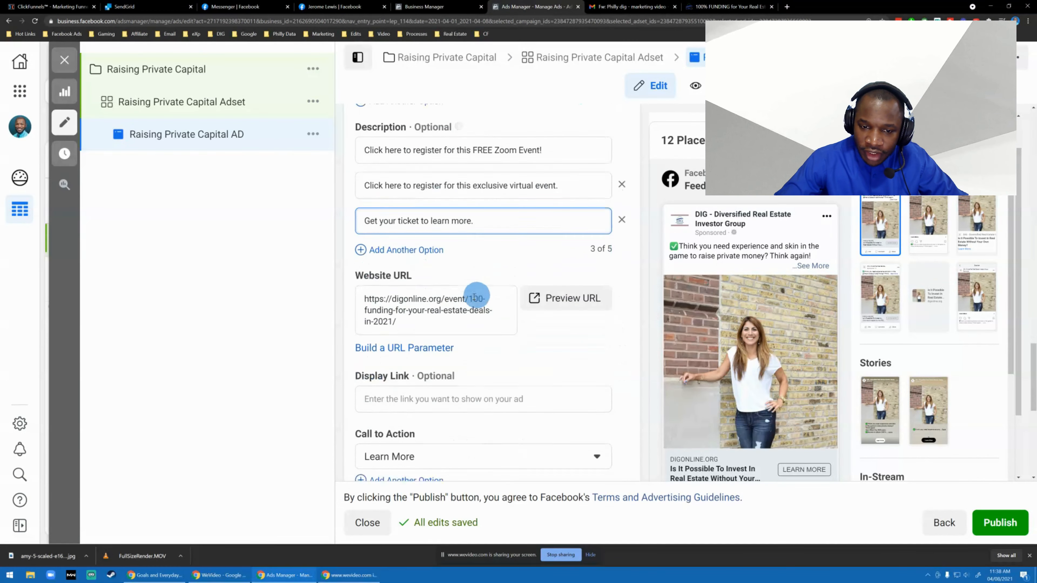
pyautogui.click(451, 337)
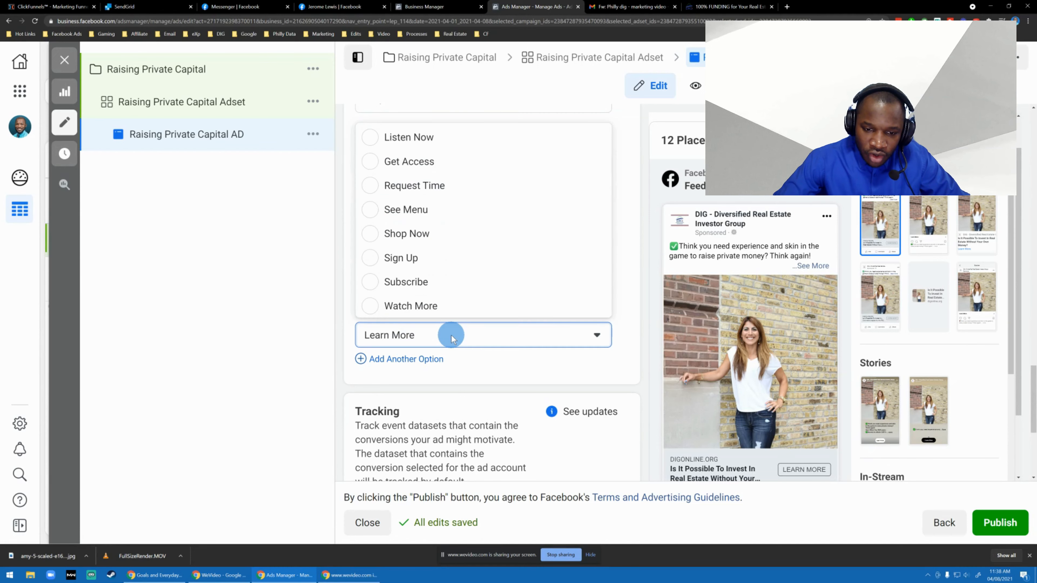
pyautogui.scroll(-2, 393, 215)
pyautogui.scroll(2, 433, 234)
pyautogui.scroll(-4, 439, 228)
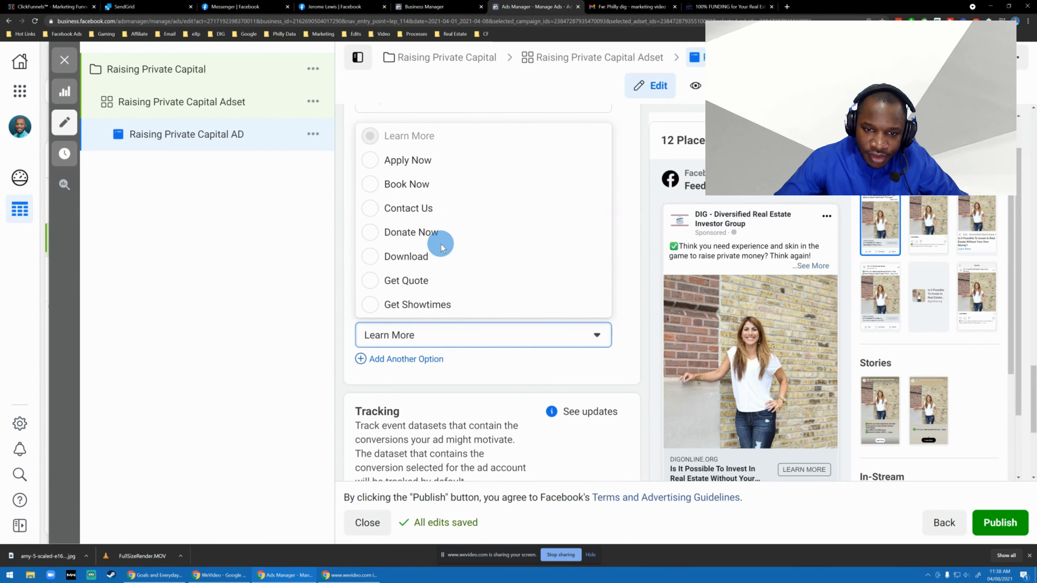
pyautogui.scroll(2, 440, 241)
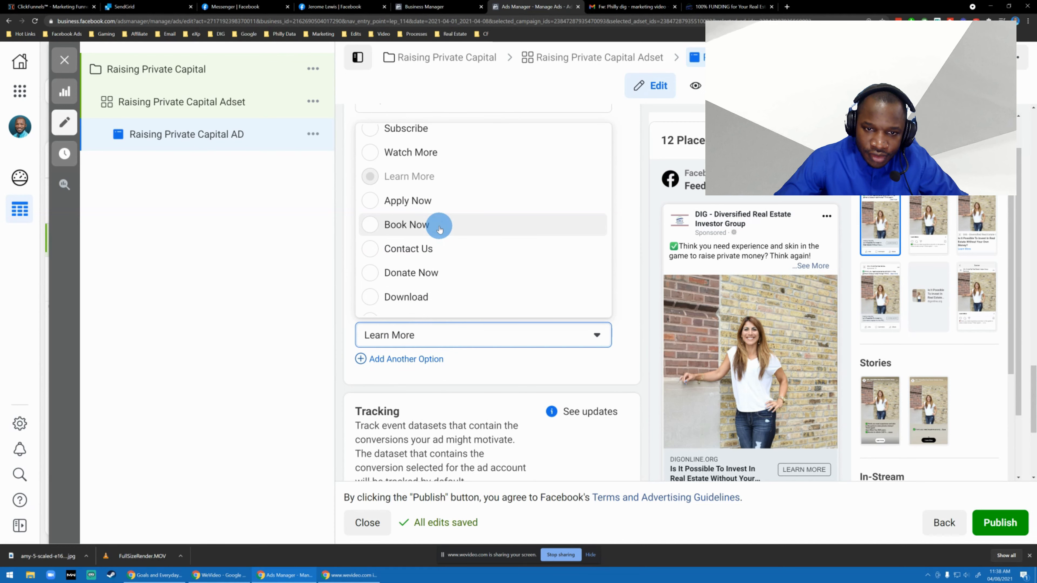
pyautogui.scroll(4, 439, 227)
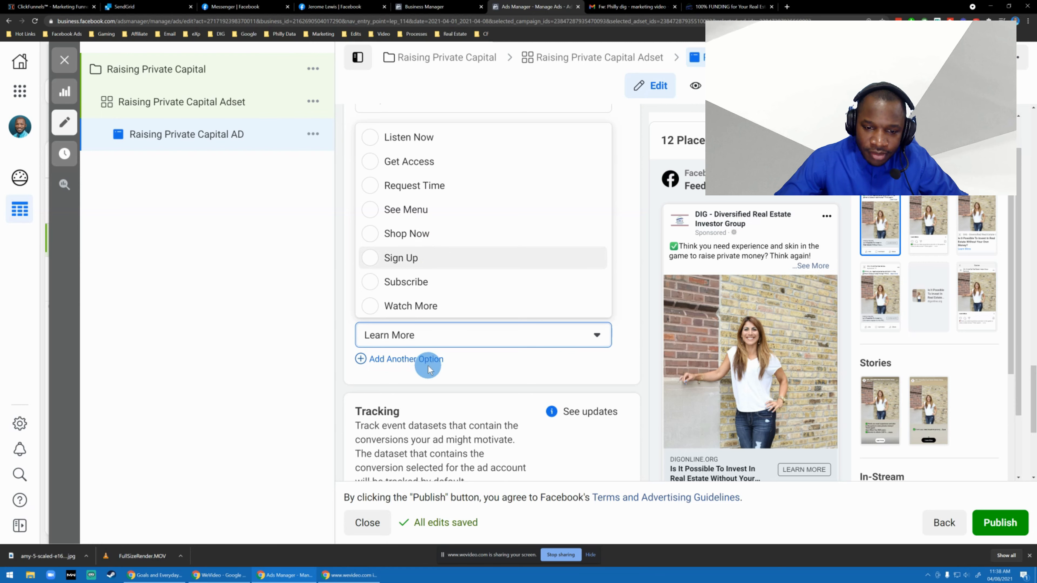
pyautogui.click(408, 258)
# Add a second call-to-action option to the ad and set it to Get Access.
pyautogui.click(421, 359)
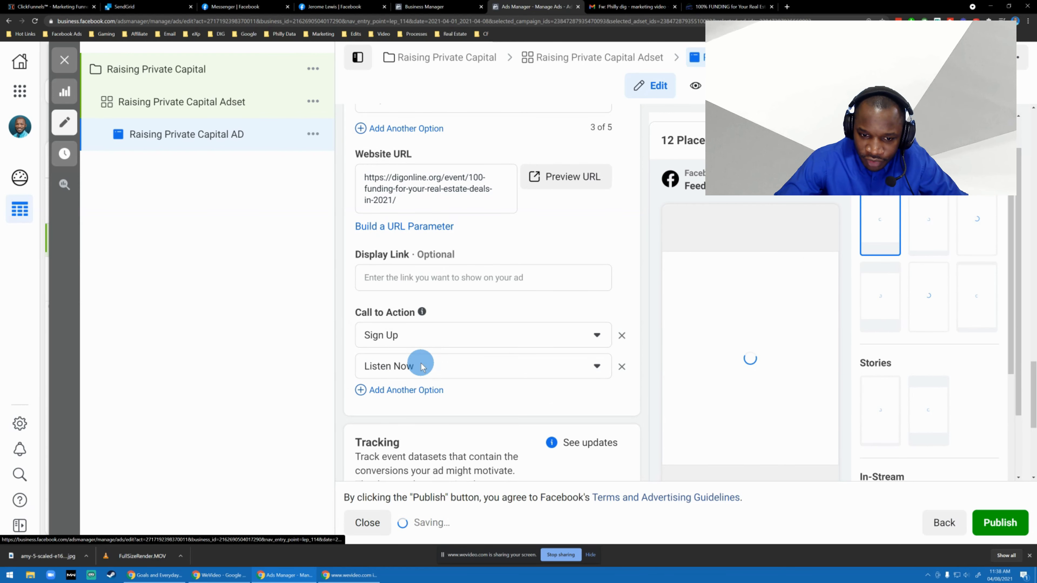
pyautogui.click(452, 366)
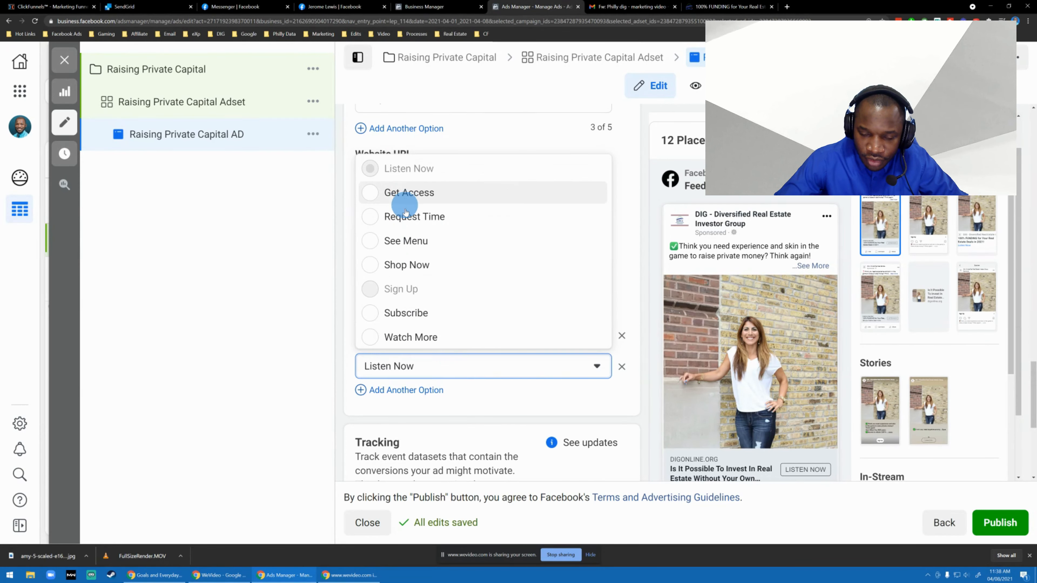
pyautogui.click(408, 193)
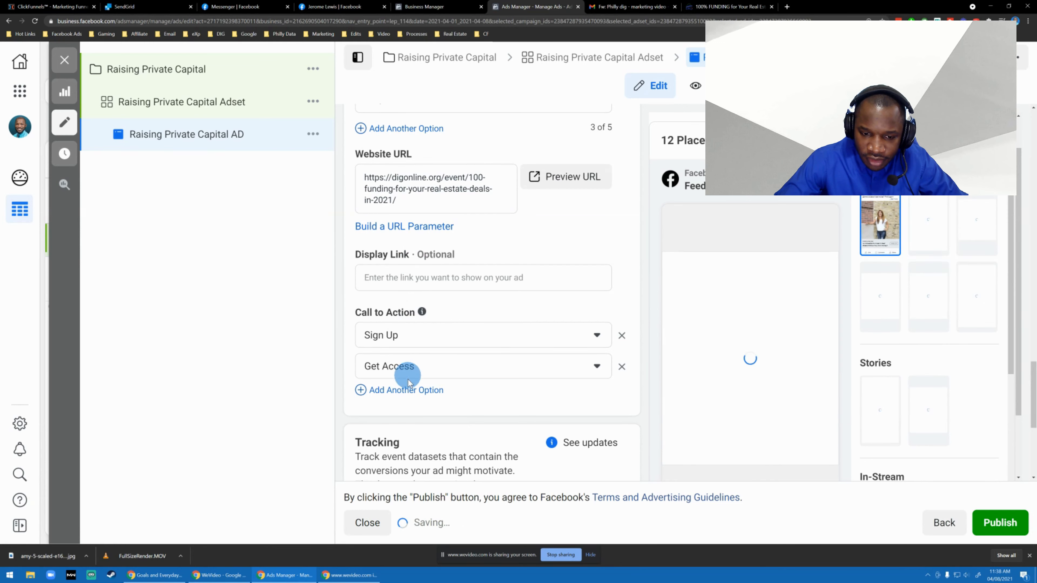
# Add a third call-to-action option to the ad and set it to Learn More.
pyautogui.click(407, 390)
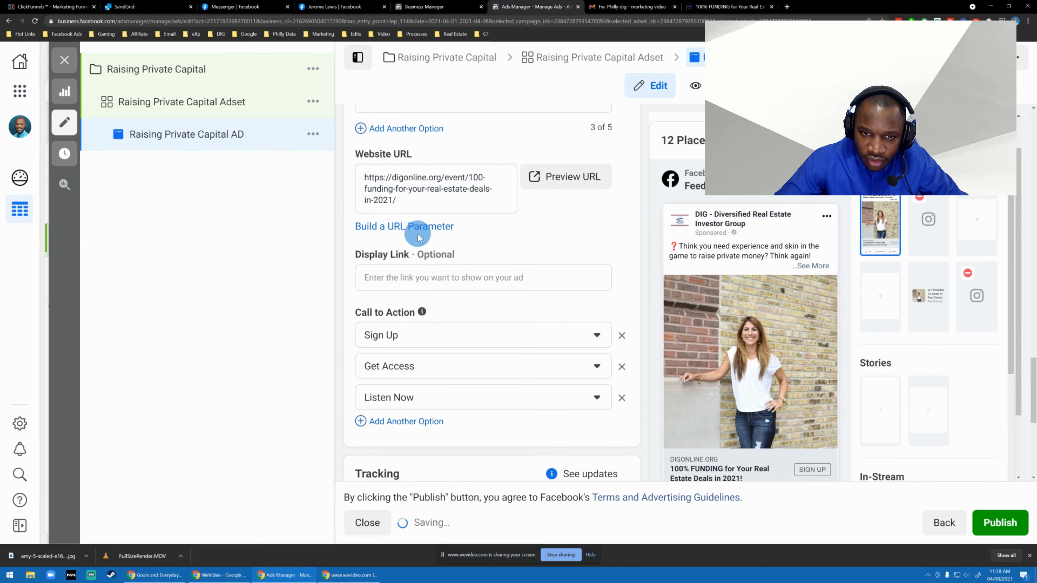
pyautogui.scroll(3, 416, 229)
pyautogui.scroll(-4, 428, 204)
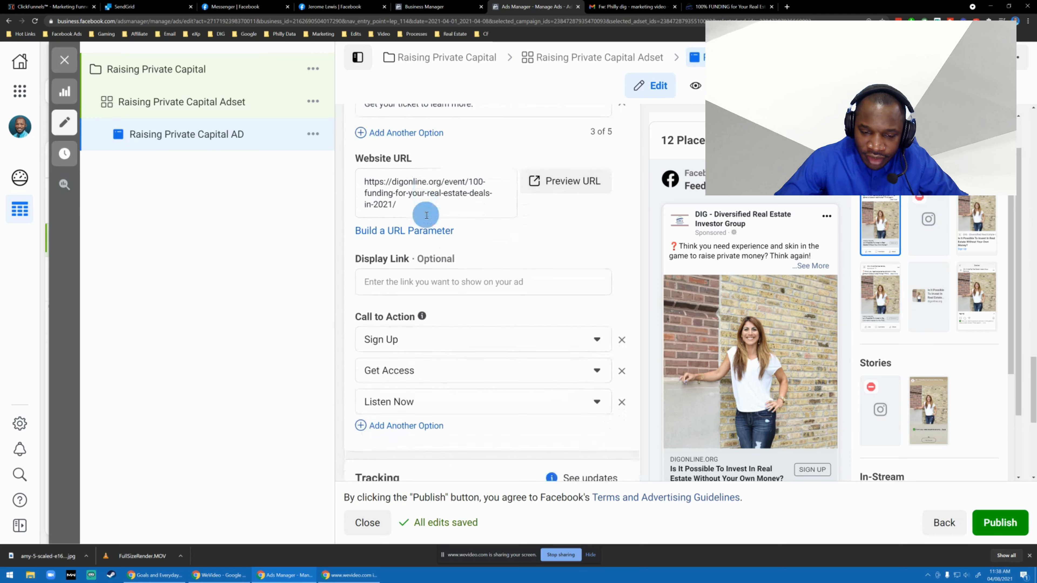
pyautogui.click(444, 356)
pyautogui.scroll(-3, 408, 245)
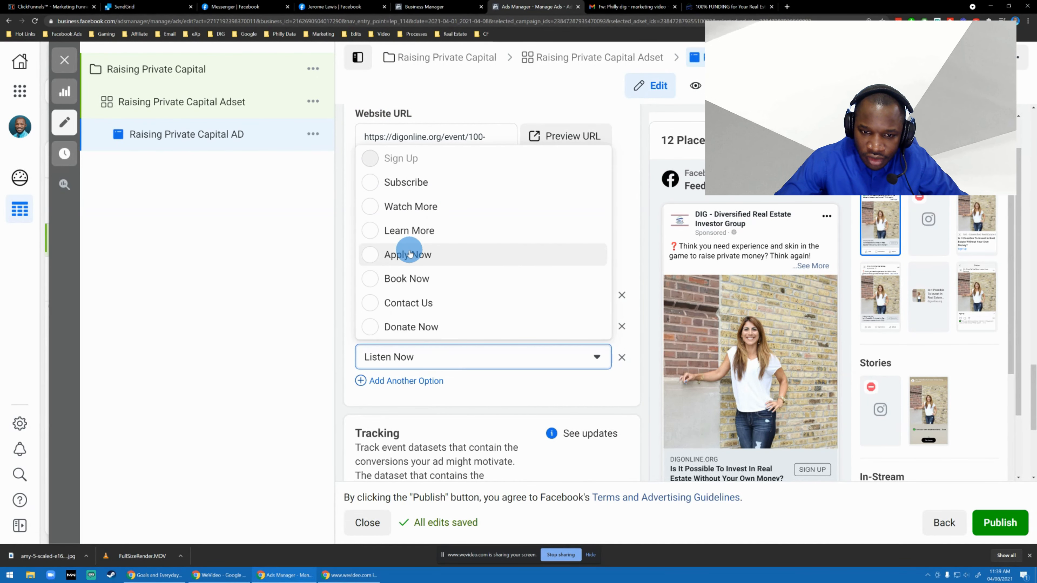
pyautogui.scroll(-3, 409, 249)
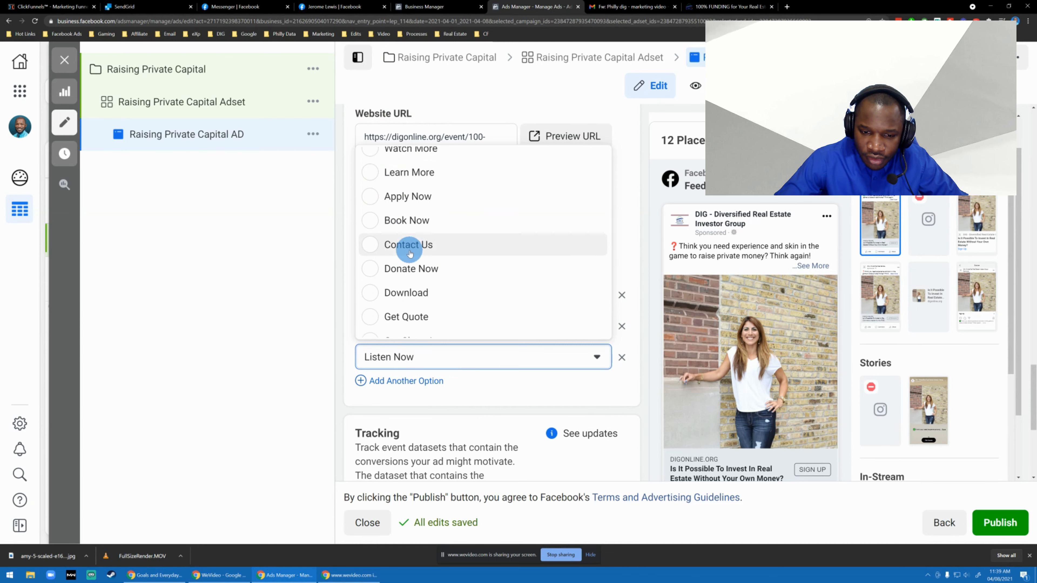
pyautogui.click(421, 167)
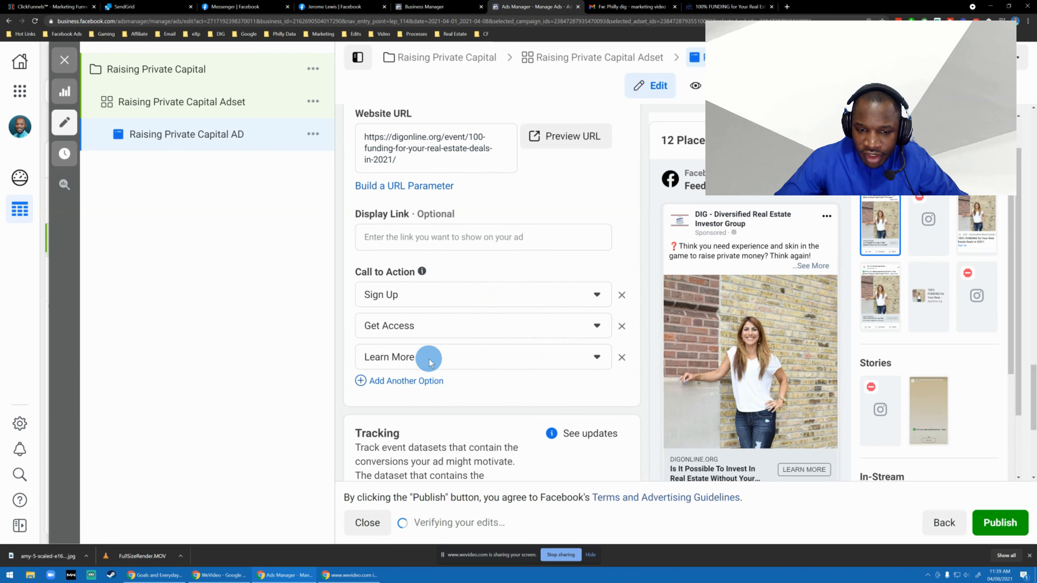
# Turn off Website Events tracking for the ad.
pyautogui.scroll(-3, 594, 378)
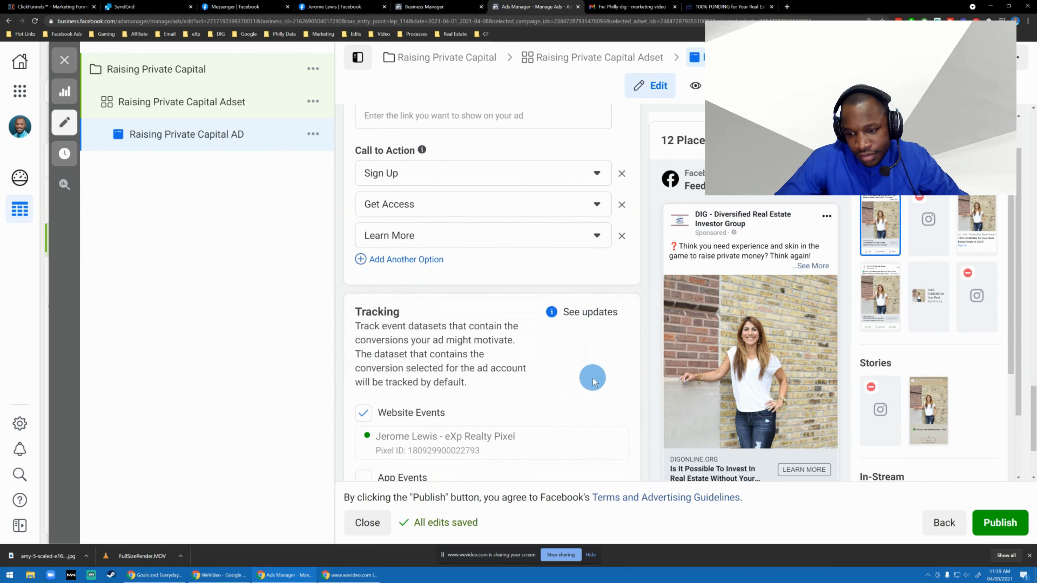
pyautogui.scroll(-1, 421, 286)
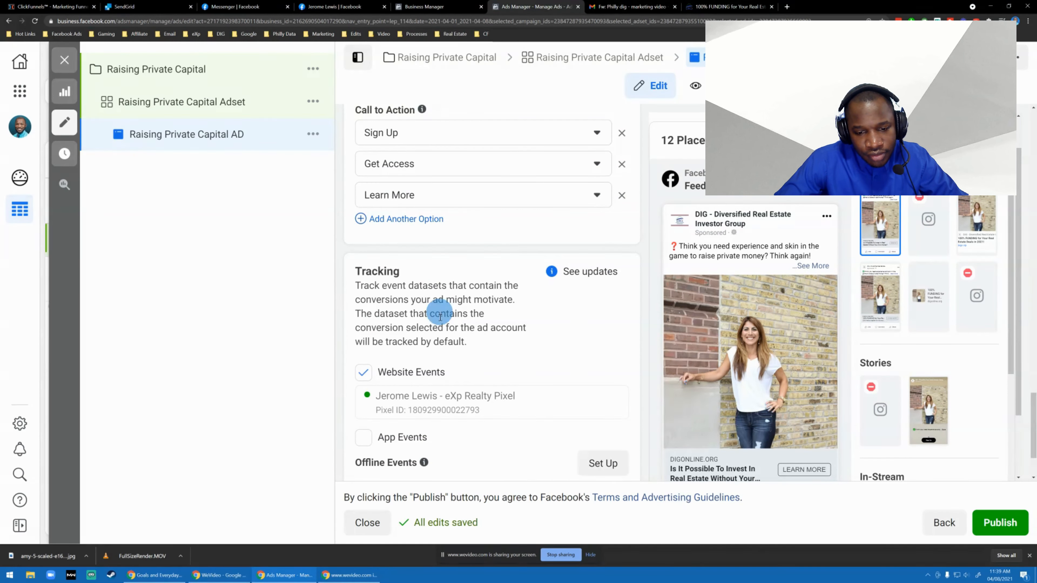
pyautogui.click(364, 372)
pyautogui.scroll(-1, 490, 347)
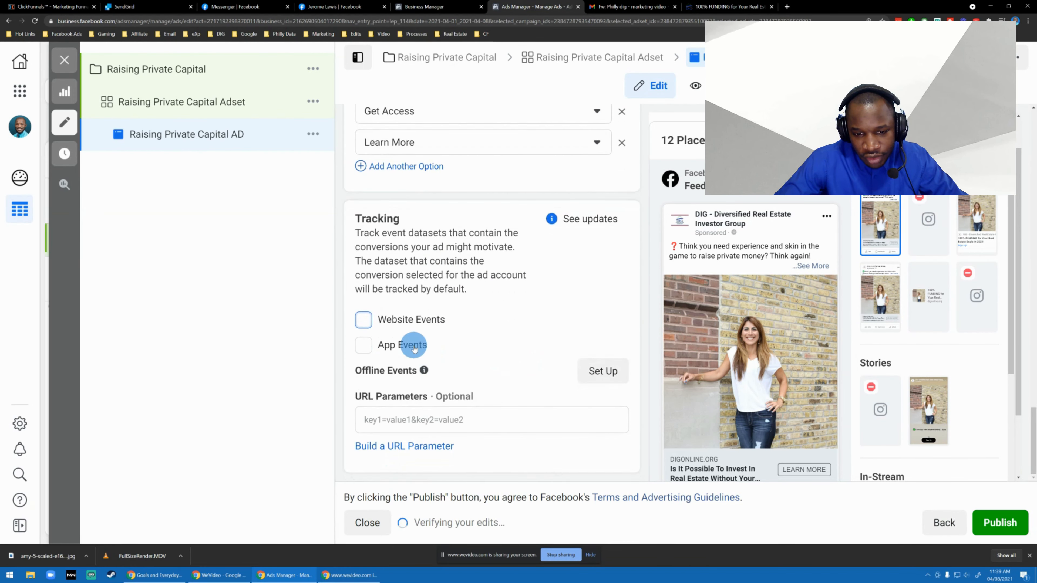
pyautogui.click(603, 371)
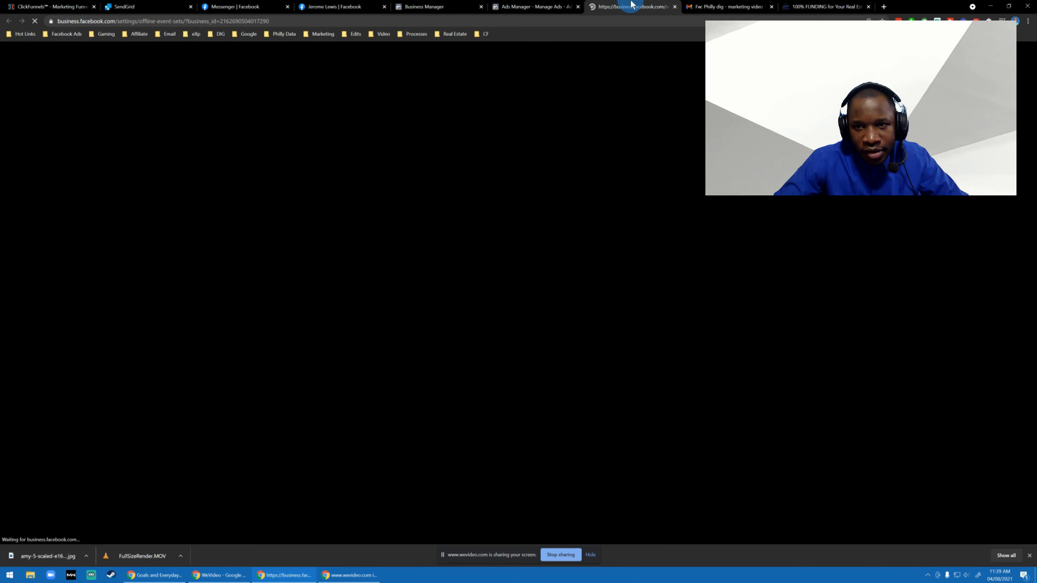
pyautogui.hotkey('ctrl', 'w')
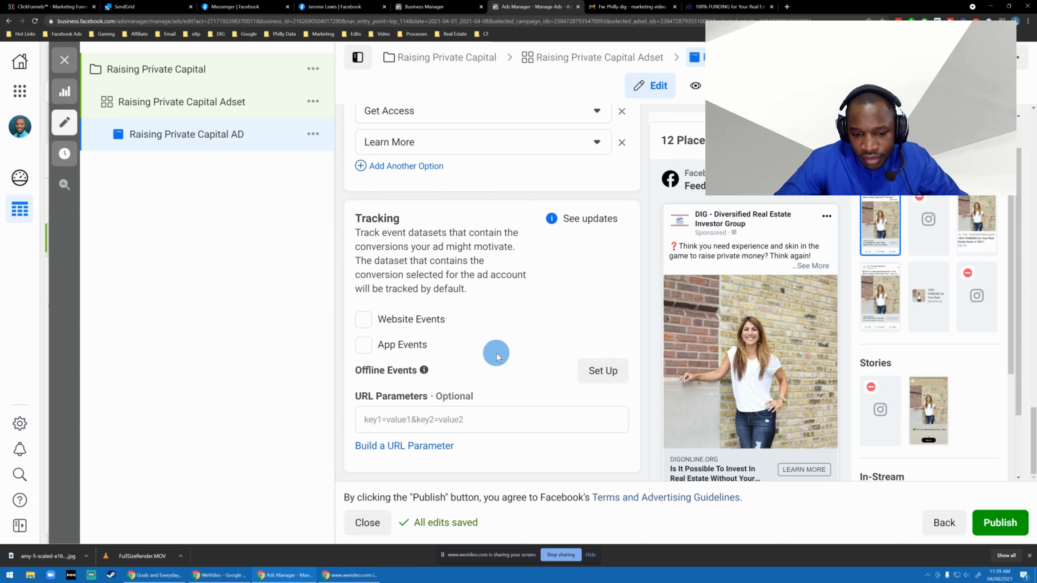
pyautogui.scroll(7, 496, 356)
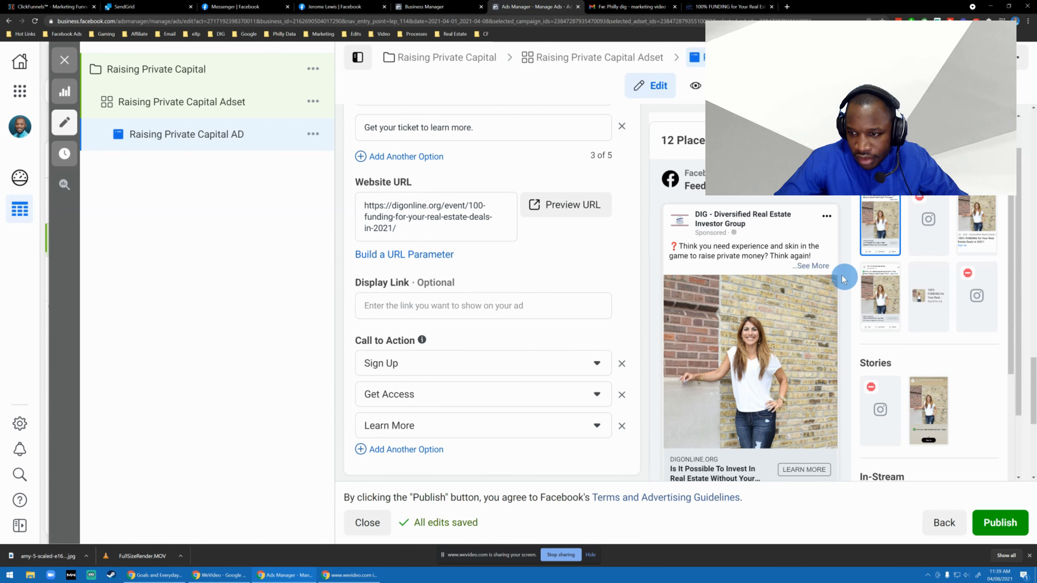
# Expand the full primary text in the Facebook feed preview and review the ad's creative settings.
pyautogui.click(811, 266)
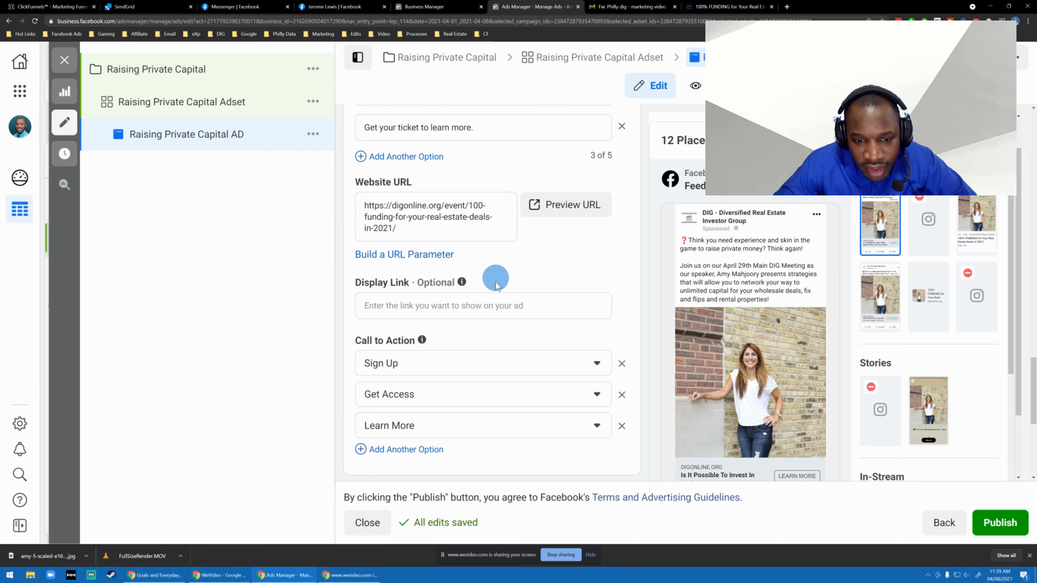
pyautogui.scroll(-7, 490, 277)
pyautogui.scroll(7, 484, 266)
pyautogui.scroll(15, 481, 258)
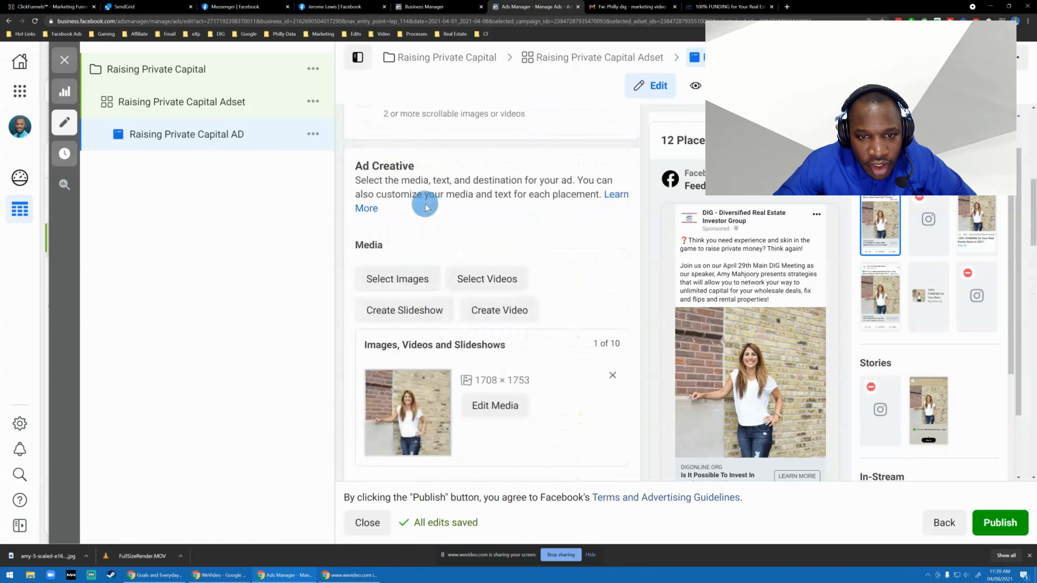
pyautogui.scroll(-8, 424, 200)
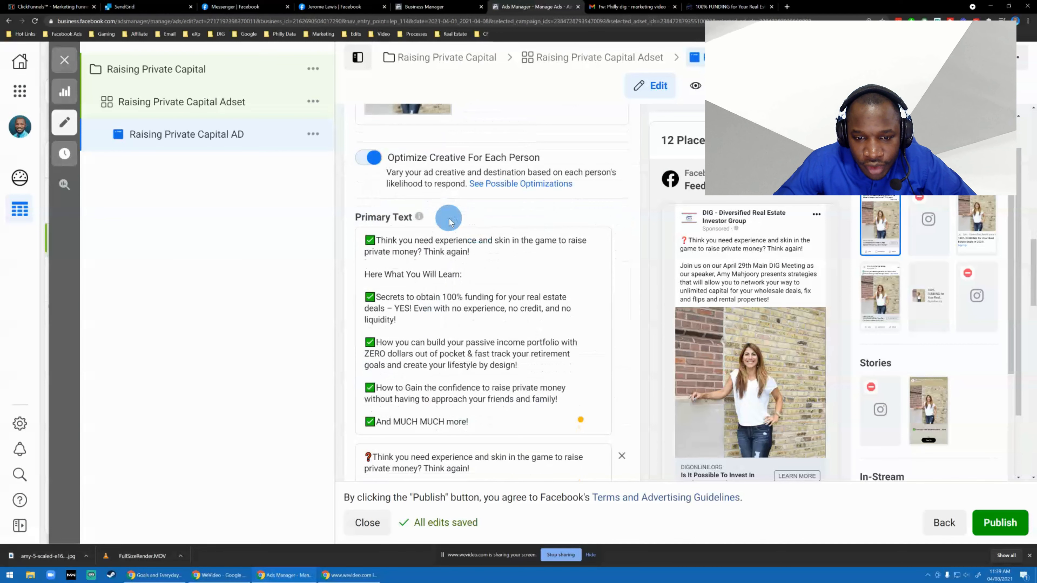
pyautogui.scroll(5, 449, 218)
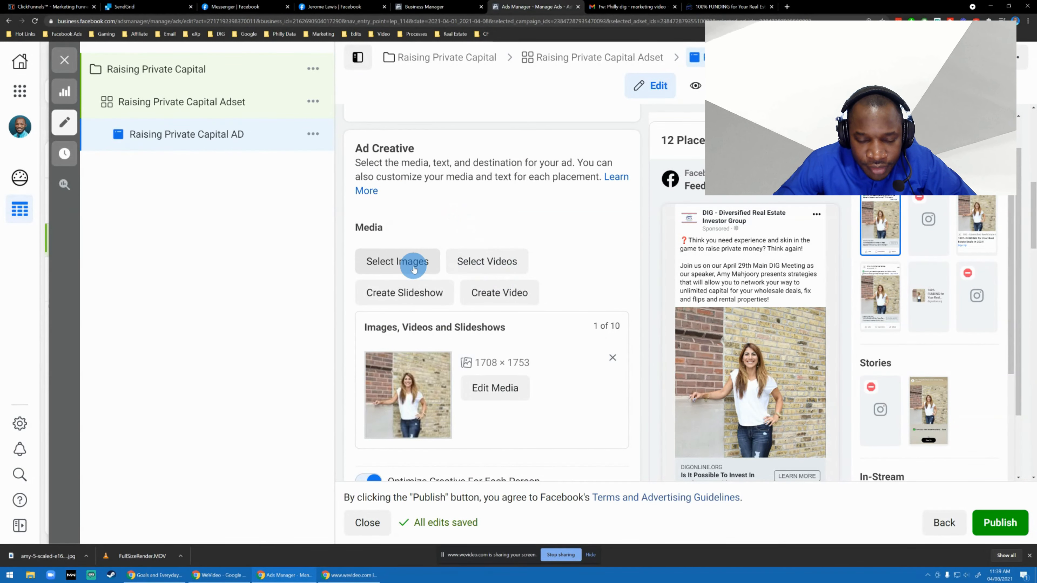
# Try to upload a video file from the computer as media for the ad.
pyautogui.click(509, 262)
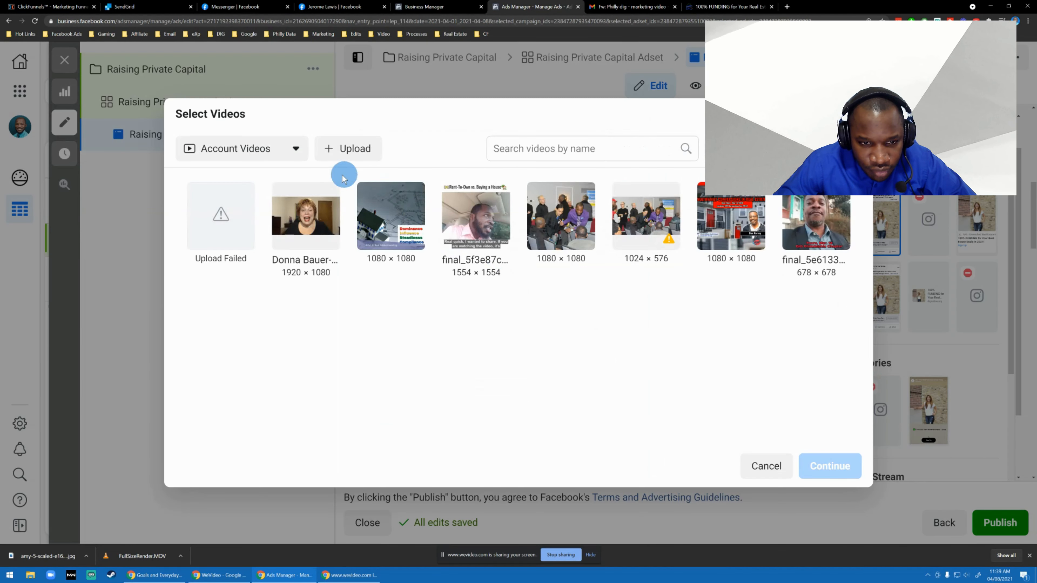
pyautogui.click(350, 149)
pyautogui.doubleClick(192, 93)
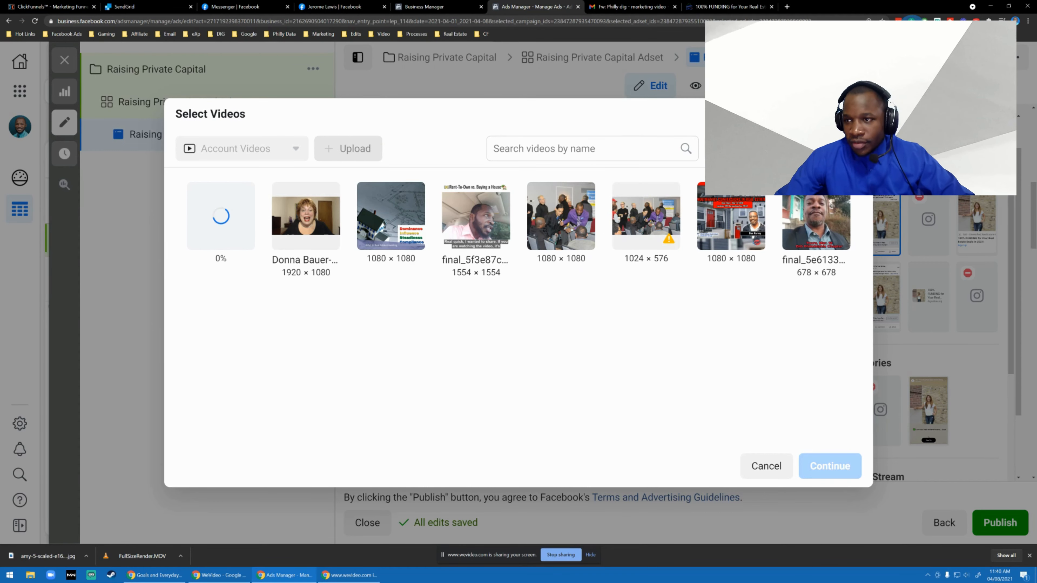
pyautogui.click(896, 21)
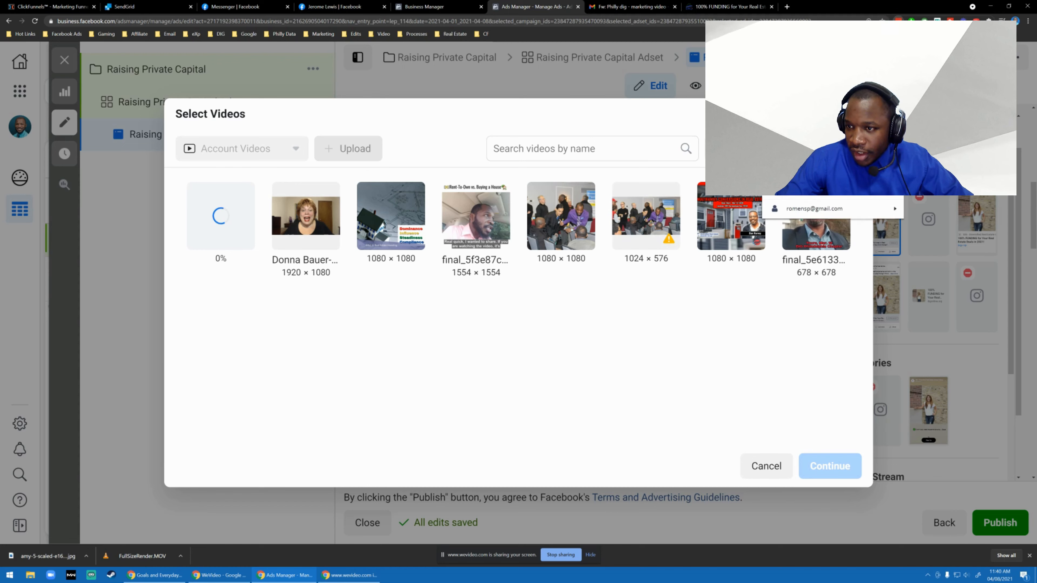
pyautogui.click(456, 363)
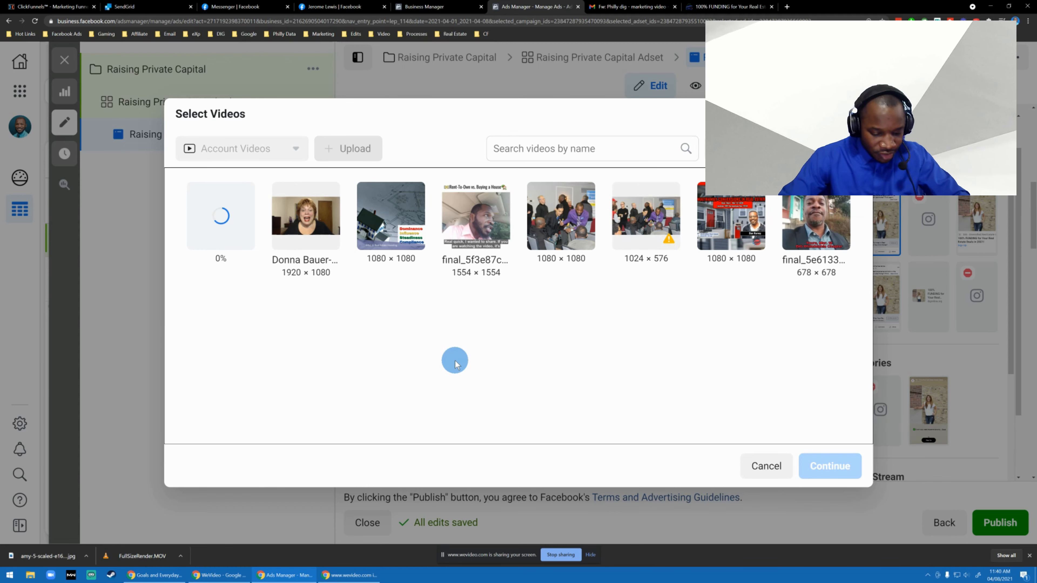
pyautogui.press('super')
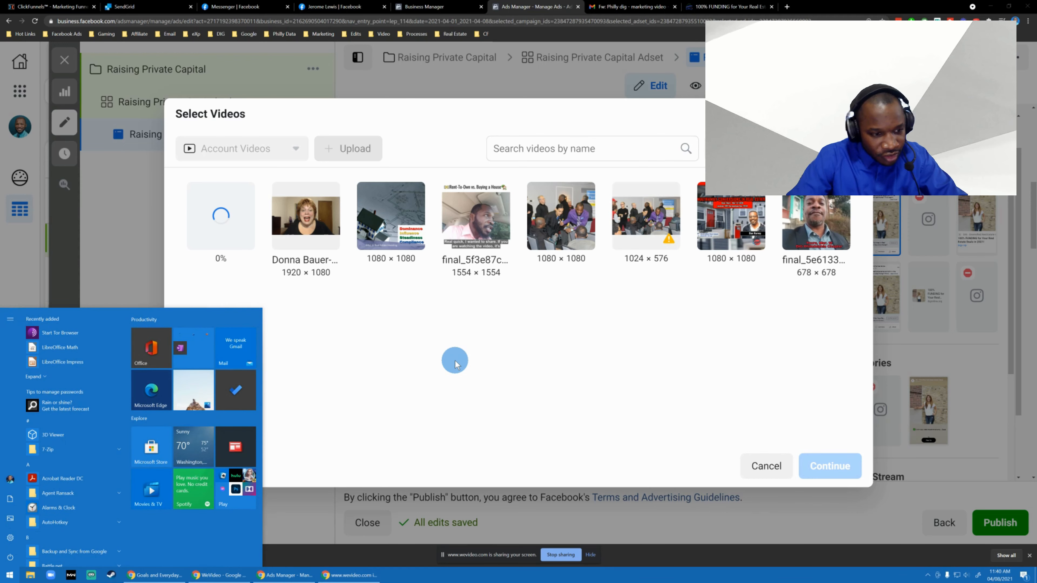
pyautogui.click(417, 391)
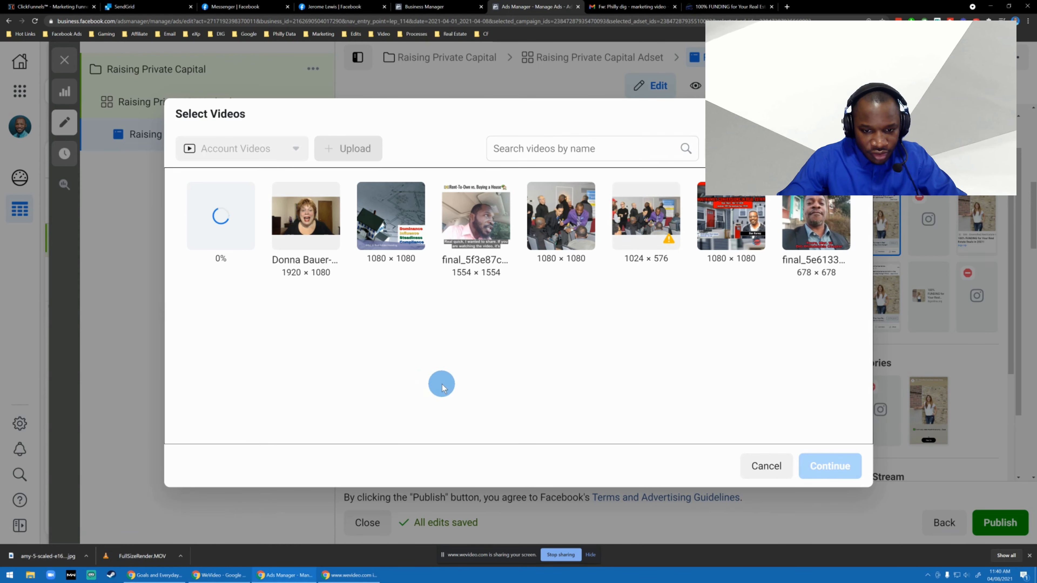
# Open Facebook's login page in a new private browser window and move that window off the shared screen.
pyautogui.hotkey('ctrl', 'shift', 'n')
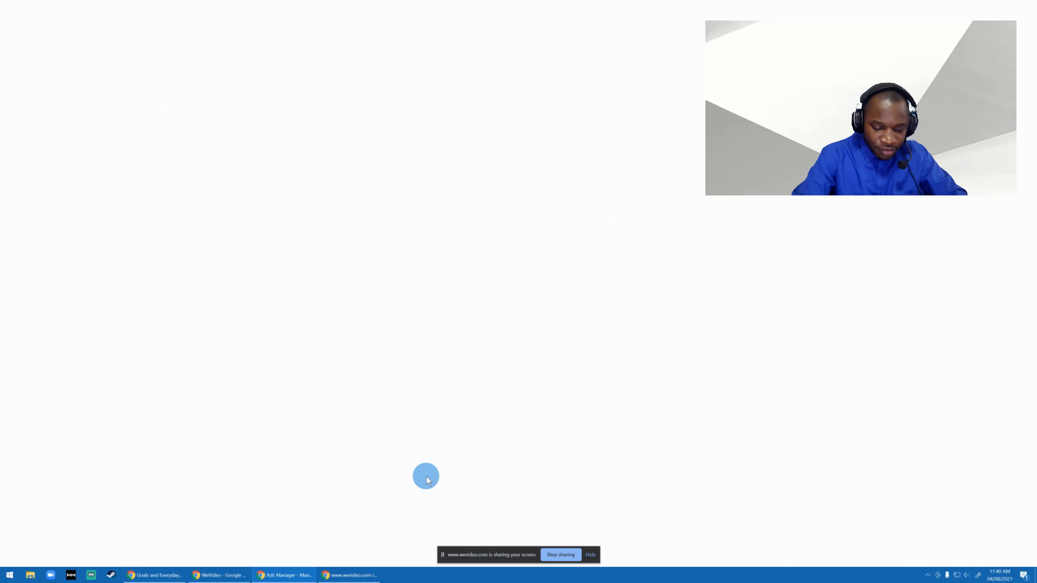
pyautogui.write('face')
pyautogui.press('Return')
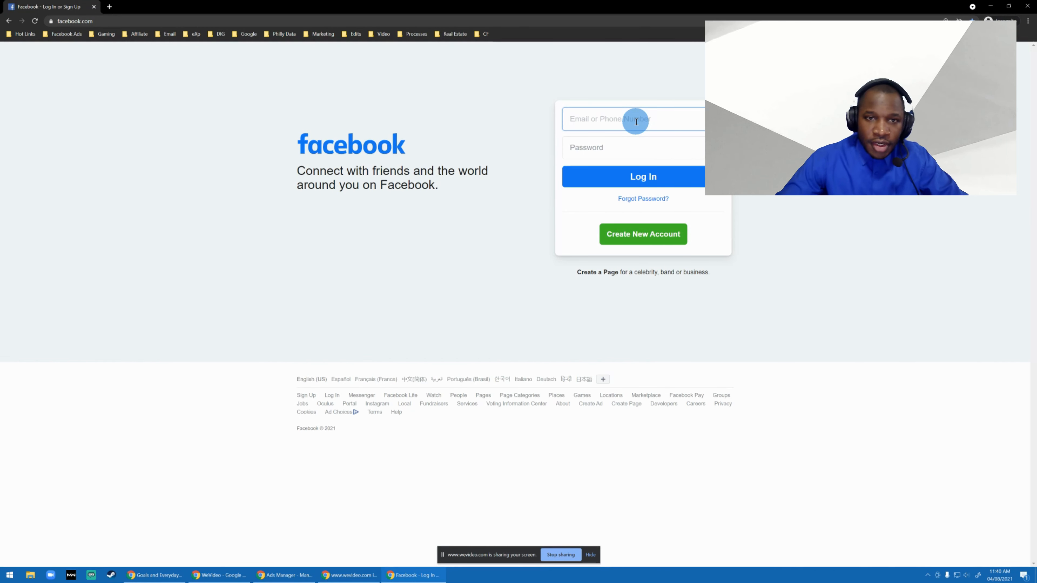
pyautogui.moveTo(523, 6); pyautogui.dragTo(0, 141)
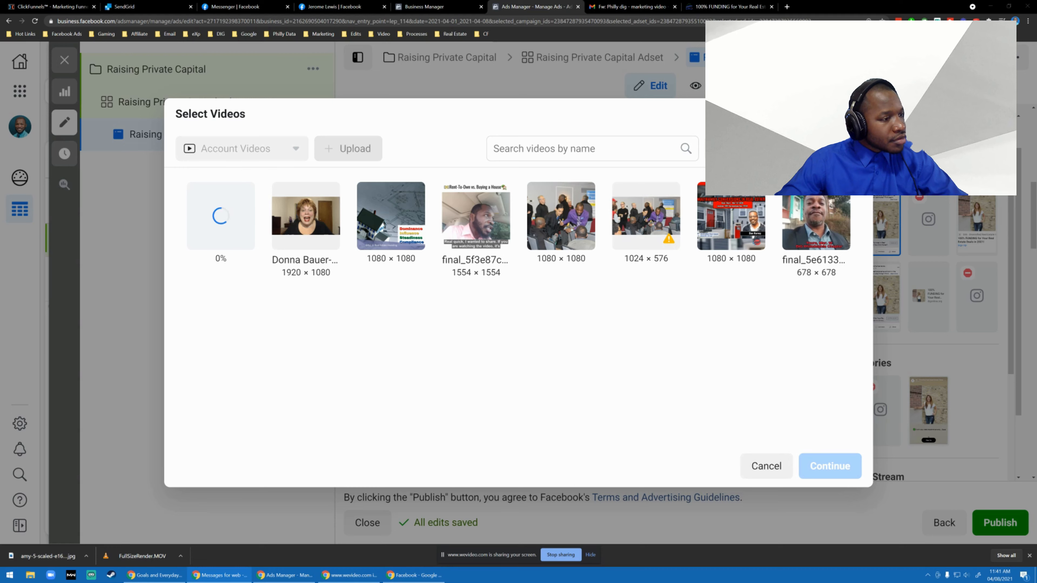
pyautogui.moveTo(0, 160); pyautogui.dragTo(0, 177)
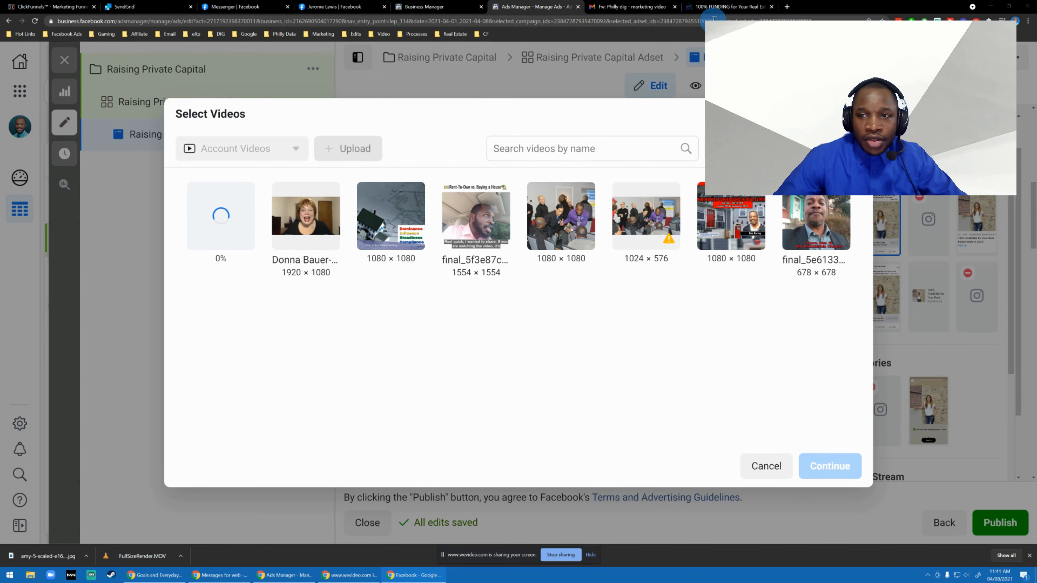
# Go to kapwing.com in a new browser tab and start new content in the workspace.
pyautogui.click(787, 7)
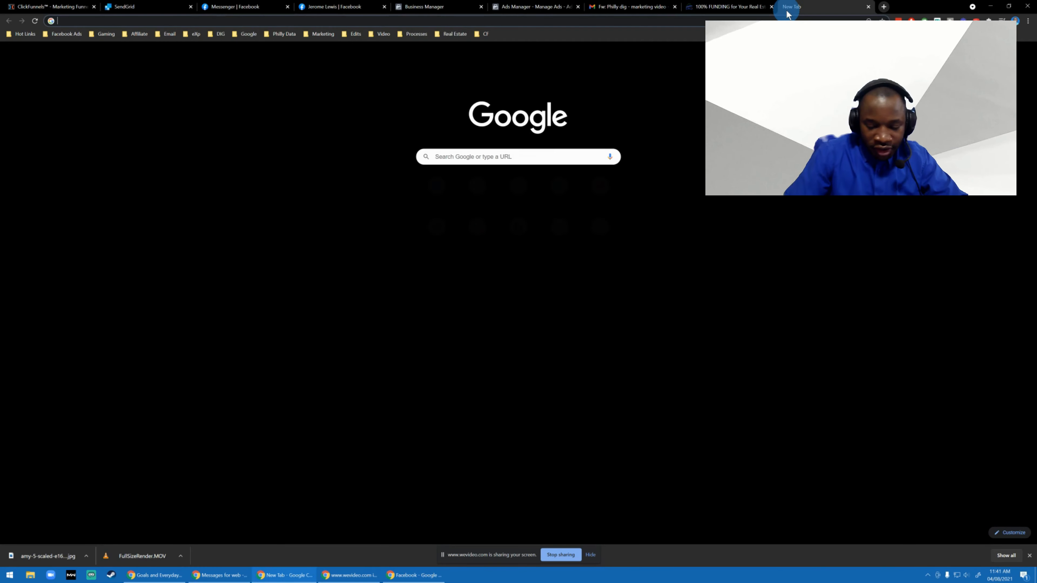
pyautogui.write('kapw')
pyautogui.press('Return')
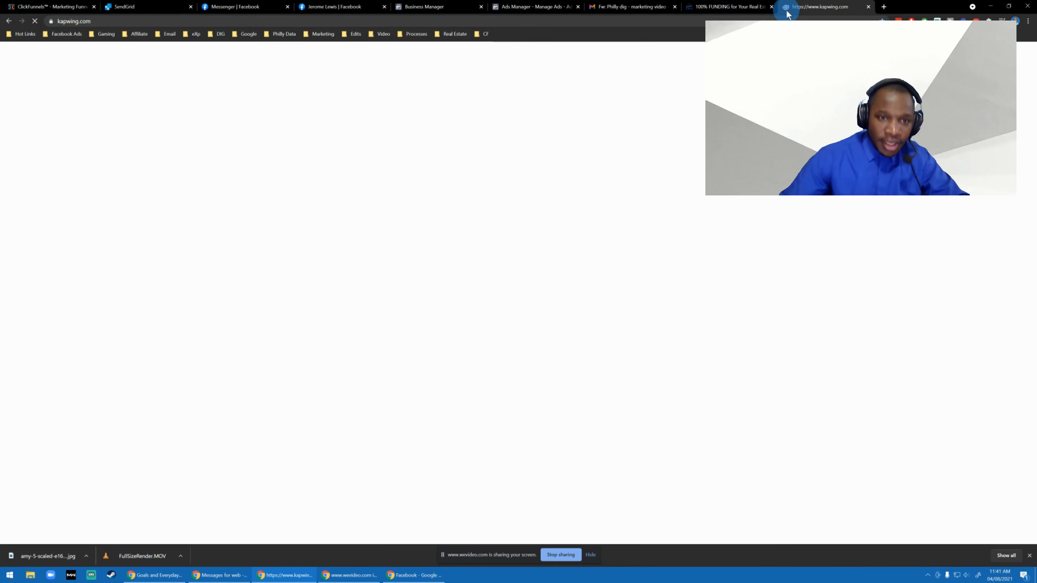
pyautogui.click(440, 113)
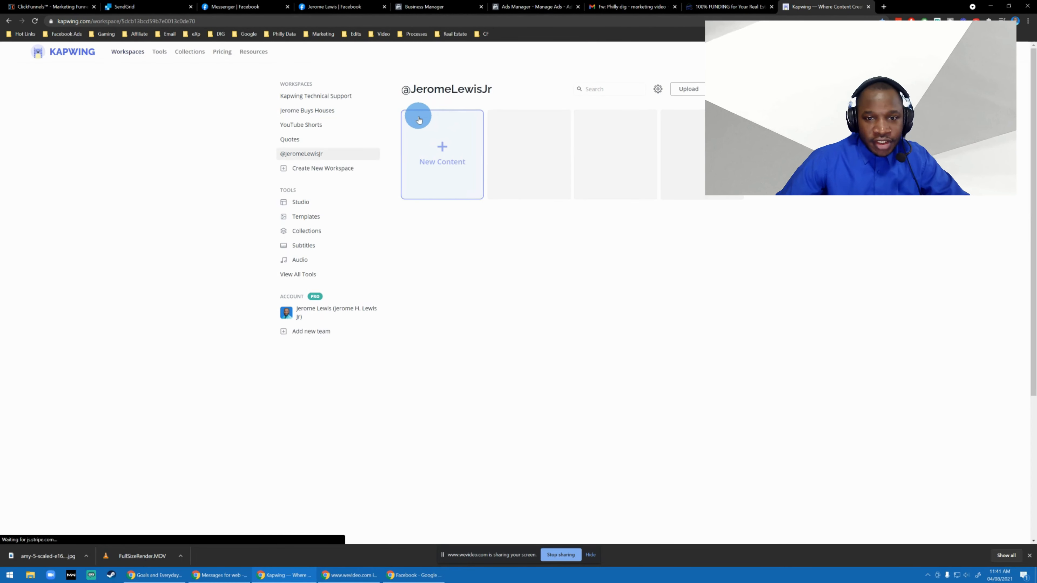
pyautogui.click(435, 150)
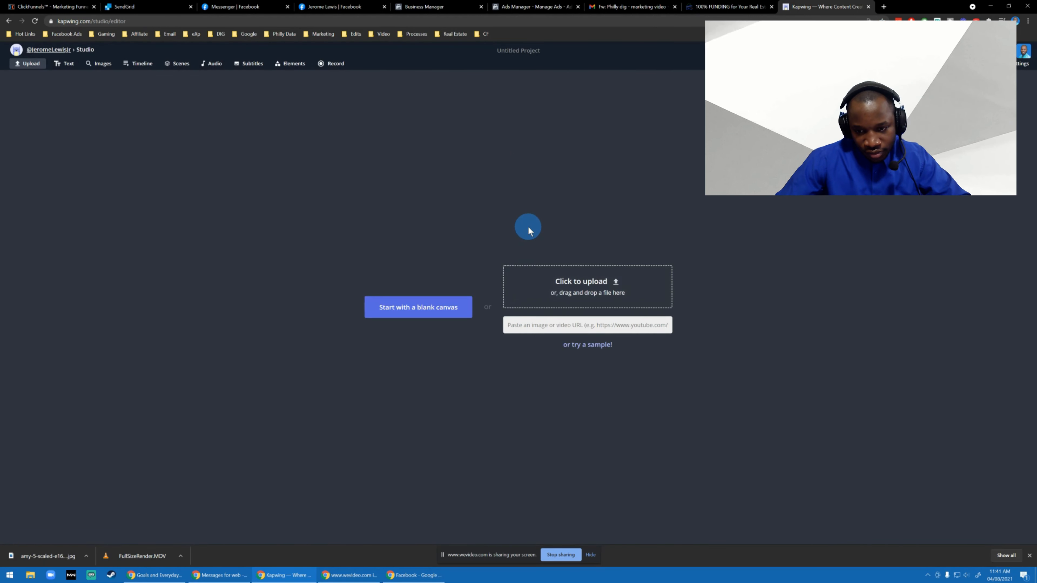
# Enlarge the studio page and start the Kapwing project with a blank canvas.
pyautogui.hotkey('ctrl', '+')
pyautogui.hotkey('ctrl', '+')
pyautogui.hotkey('ctrl', '+')
pyautogui.hotkey('ctrl', '+')
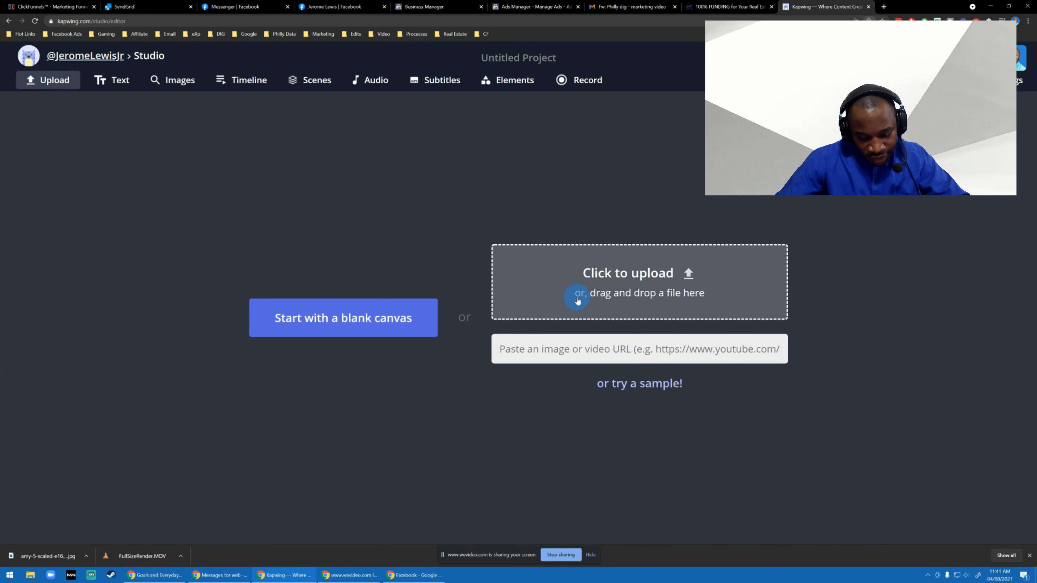
pyautogui.click(364, 317)
pyautogui.press('super+v')
pyautogui.scroll(-10, 436, 302)
pyautogui.scroll(6, 439, 301)
pyautogui.scroll(3, 439, 299)
pyautogui.click(239, 320)
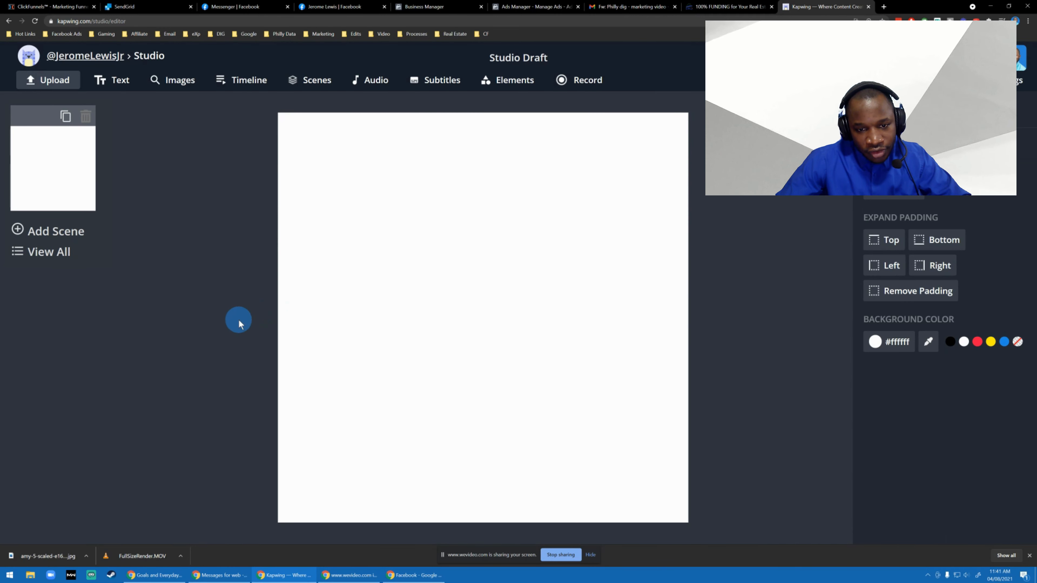
# Upload the amy-5-scaled image from the computer onto the blank canvas and deselect it.
pyautogui.click(160, 82)
pyautogui.click(406, 200)
pyautogui.click(317, 166)
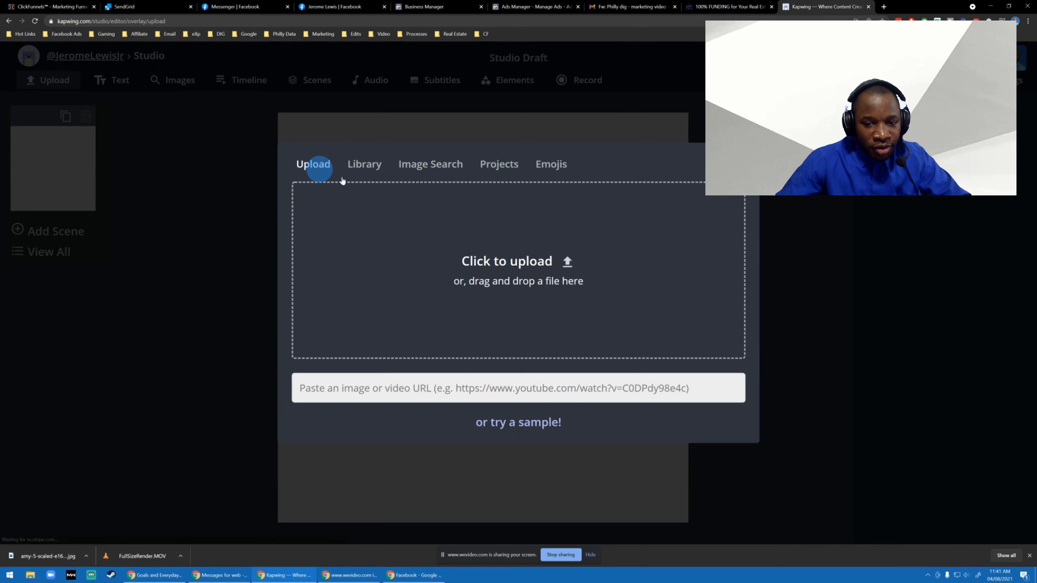
pyautogui.click(368, 189)
pyautogui.doubleClick(196, 93)
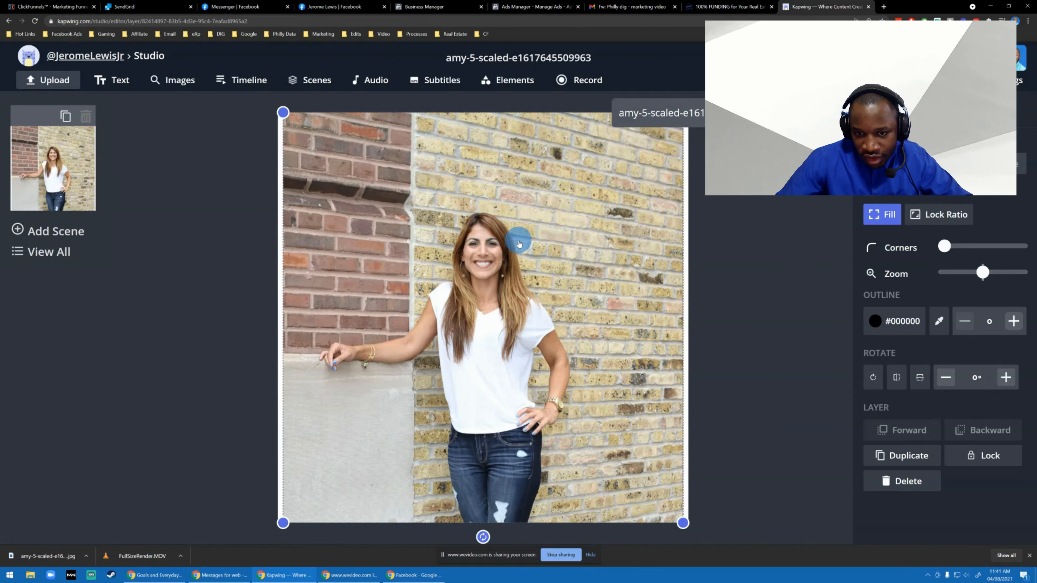
pyautogui.click(742, 197)
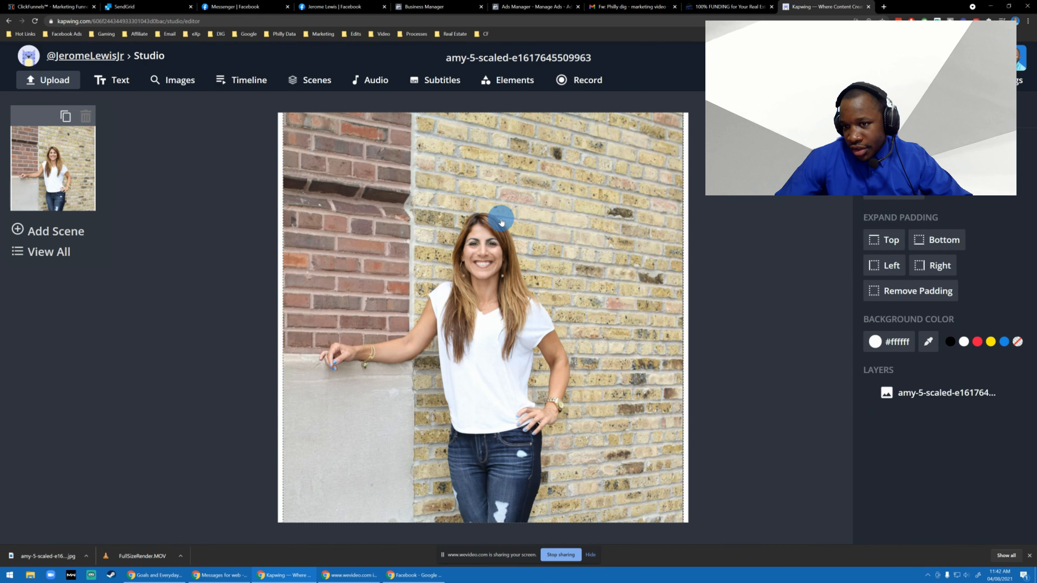
# Lock the photo's aspect ratio and shrink it against the canvas's lower edge, leaving a white band above.
pyautogui.click(497, 209)
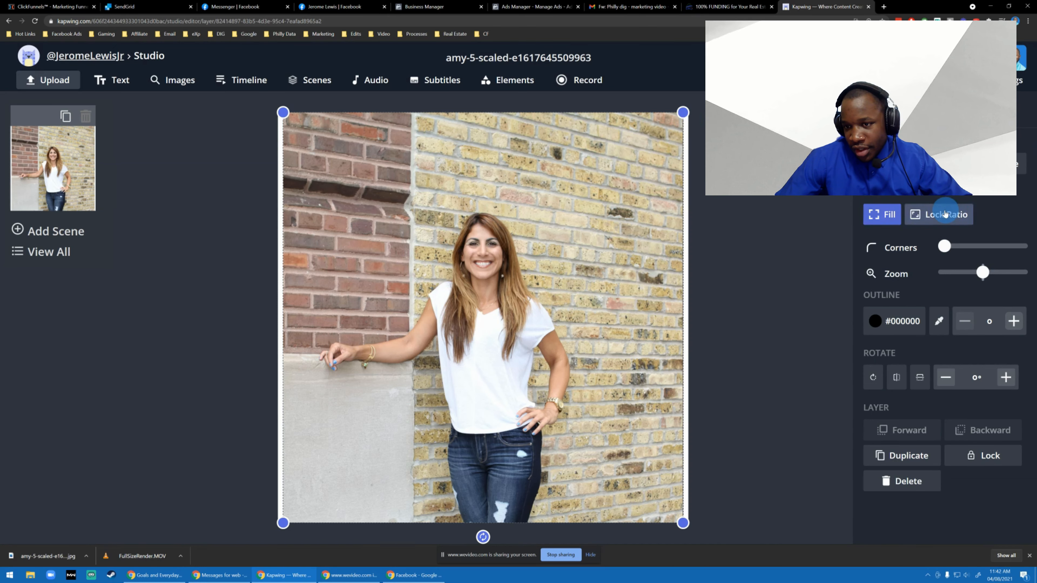
pyautogui.click(959, 208)
pyautogui.moveTo(683, 113); pyautogui.dragTo(674, 170)
pyautogui.moveTo(405, 354); pyautogui.dragTo(426, 354)
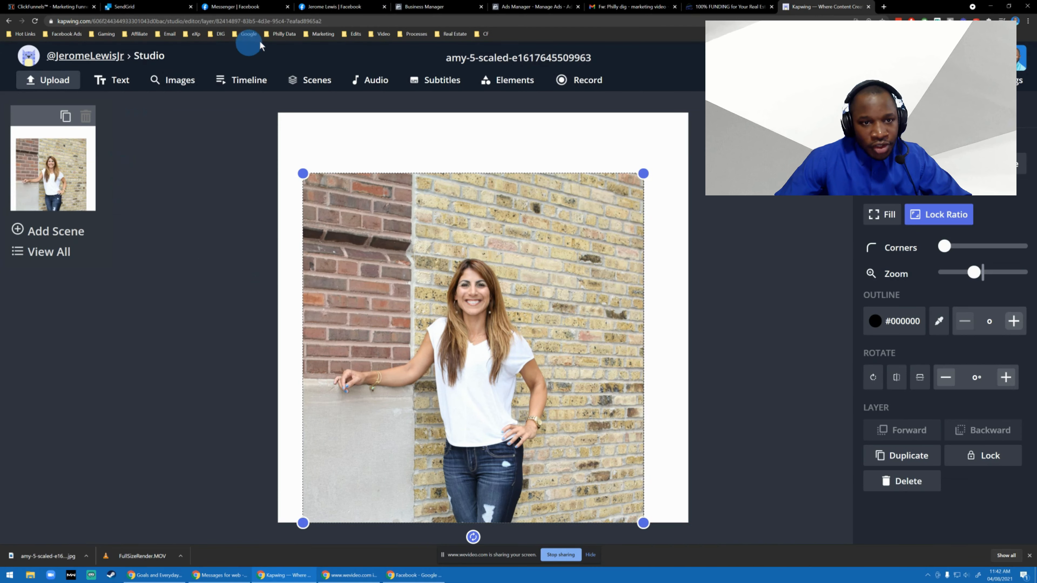
# Switch to Ads Manager, dismiss the video selection, and copy the headline "100% FUNDING for Your Real Estate Deals in 2021!".
pyautogui.click(536, 5)
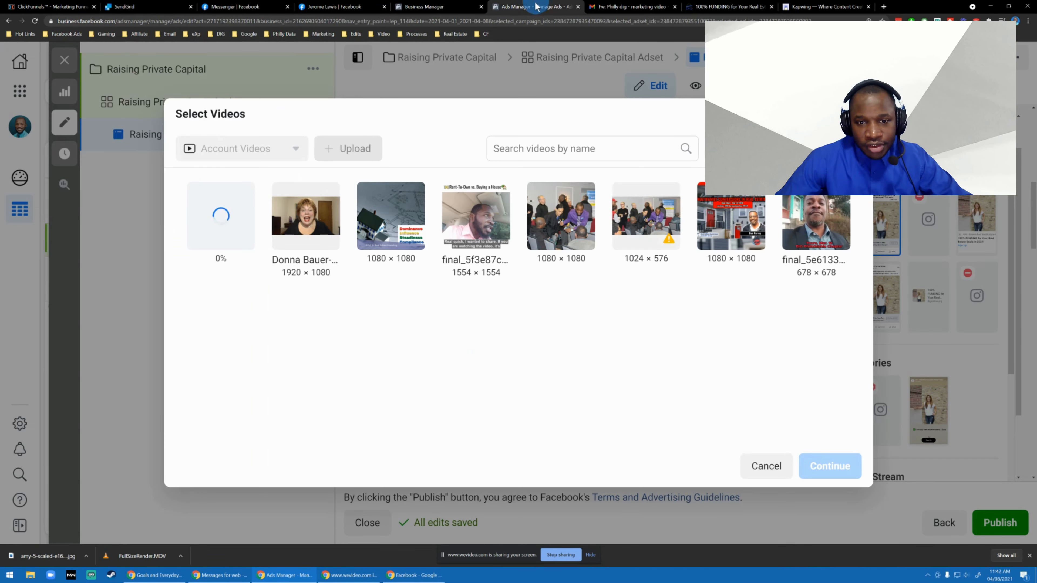
pyautogui.click(469, 79)
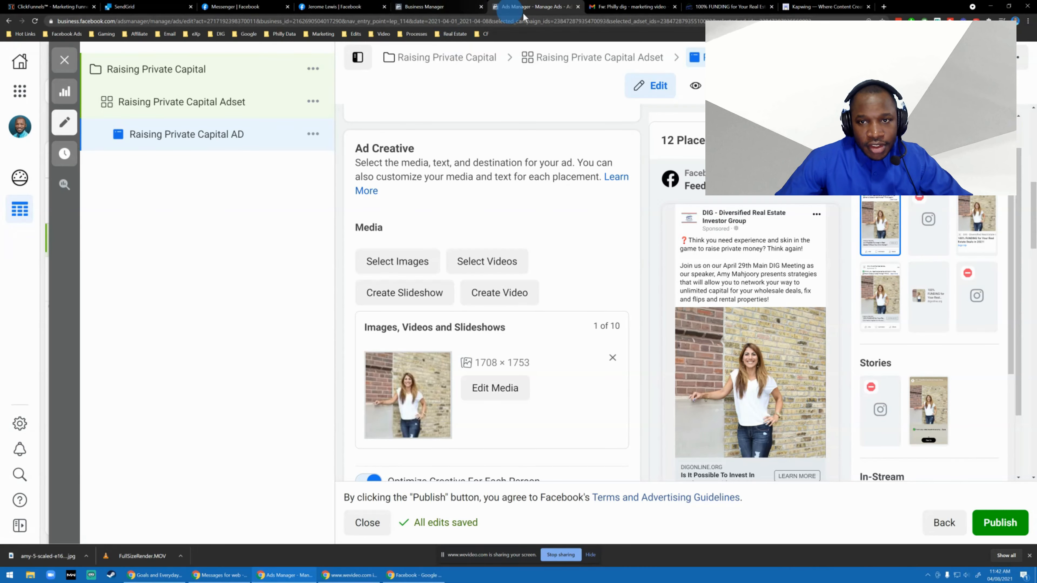
pyautogui.scroll(10, 444, 283)
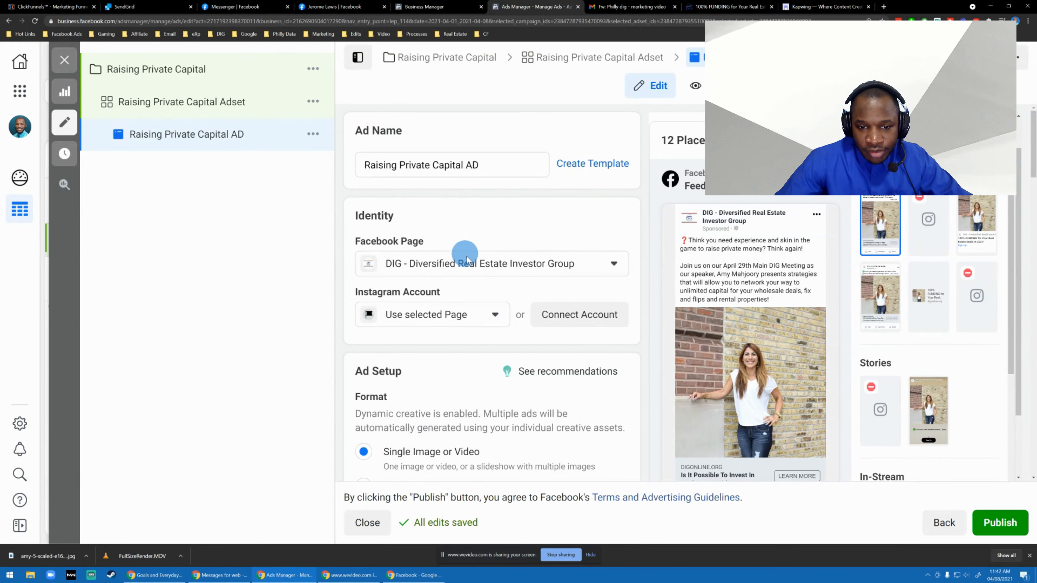
pyautogui.scroll(-15, 463, 249)
pyautogui.scroll(-7, 473, 241)
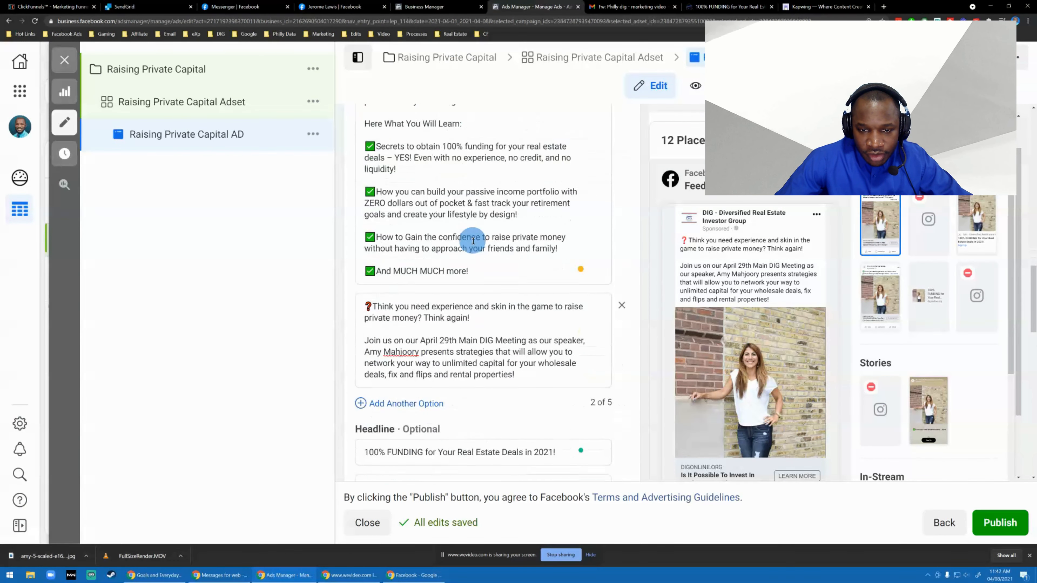
pyautogui.tripleClick(503, 240)
pyautogui.hotkey('ctrl', 'c')
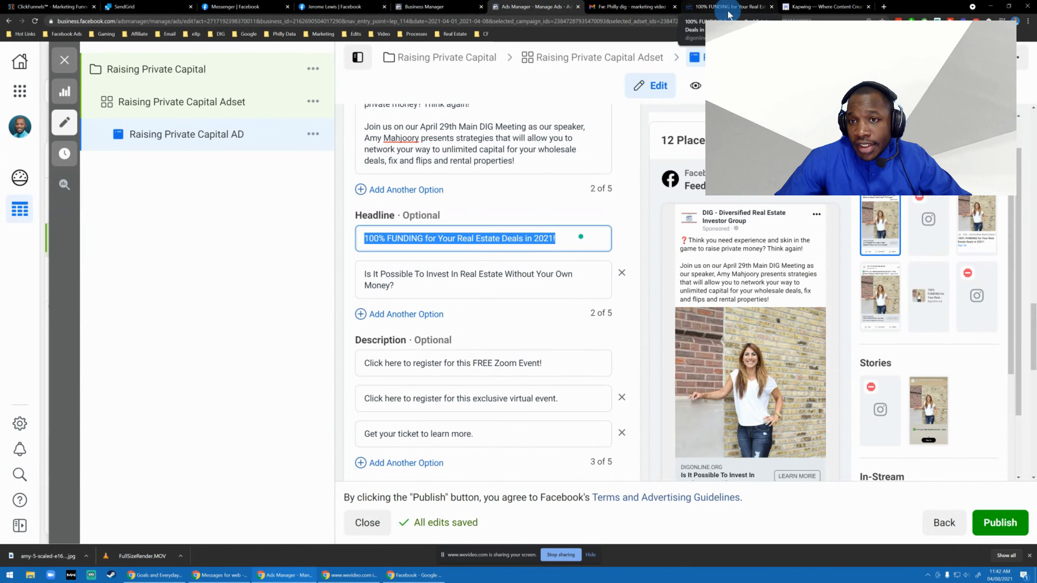
# Back in Kapwing, add a text layer reading "100% FUNDING for Your Real Estate Deals in 2021!".
pyautogui.click(824, 6)
pyautogui.click(239, 158)
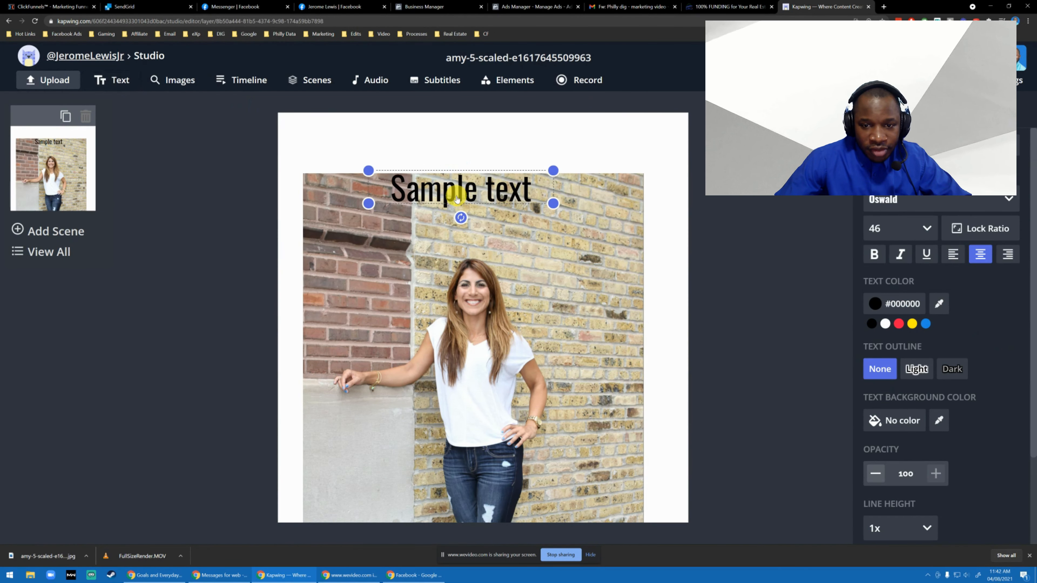
pyautogui.doubleClick(457, 196)
pyautogui.hotkey('ctrl', 'v')
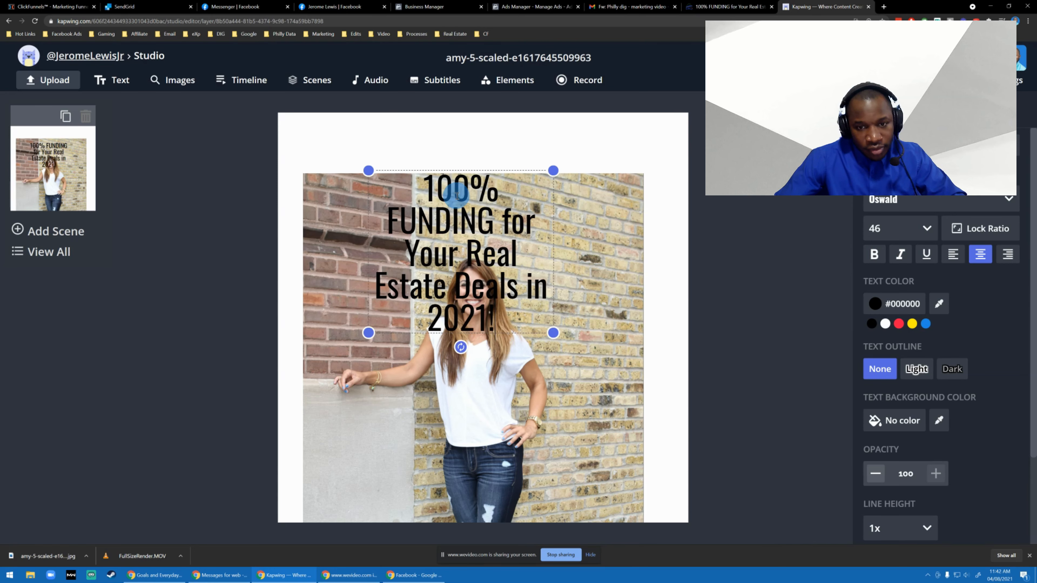
# Resize the headline text to fit on one line and place it in the white band above the photo.
pyautogui.moveTo(555, 328); pyautogui.dragTo(660, 220)
pyautogui.moveTo(556, 206); pyautogui.dragTo(485, 160)
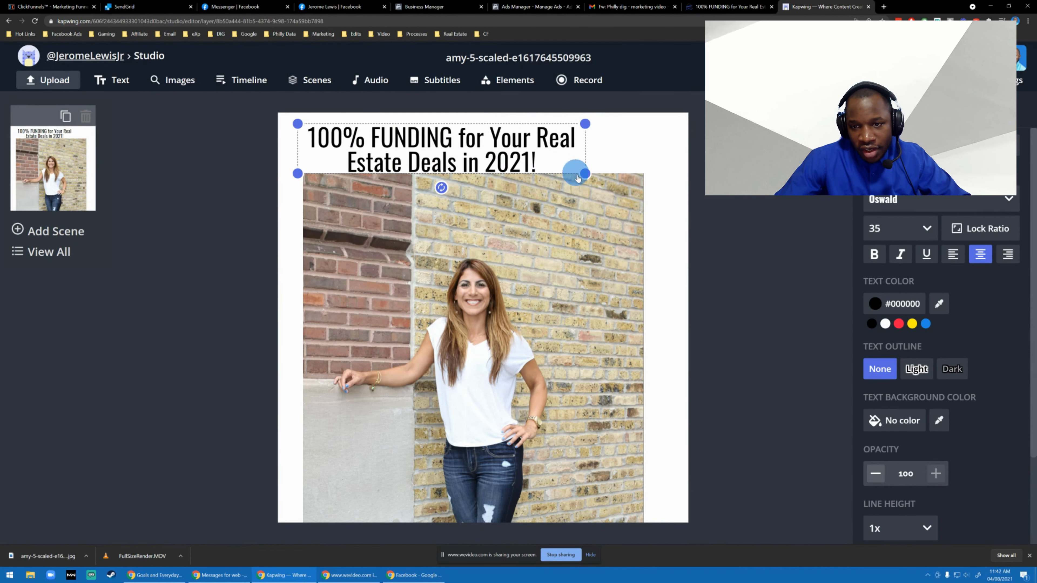
pyautogui.moveTo(587, 177); pyautogui.dragTo(669, 162)
pyautogui.click(224, 188)
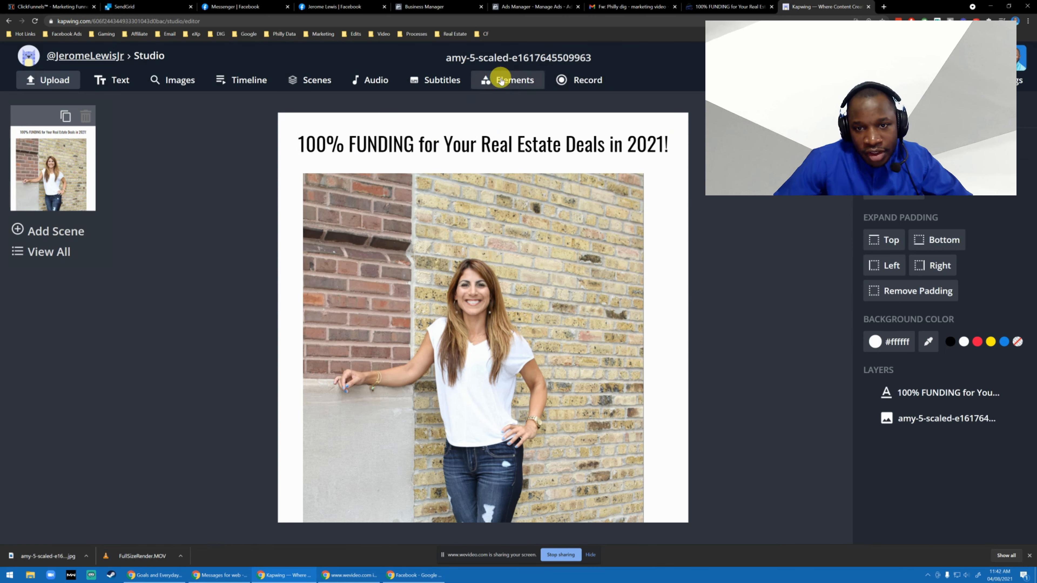
# Add a rectangle shape to the canvas and fill it with blue #1E88E5.
pyautogui.click(494, 77)
pyautogui.click(885, 137)
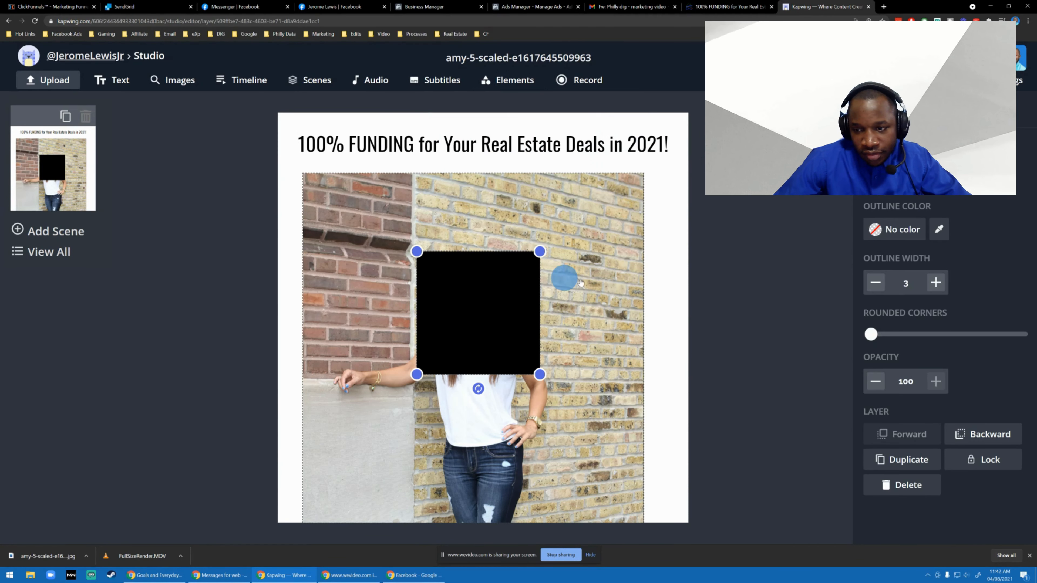
pyautogui.click(921, 181)
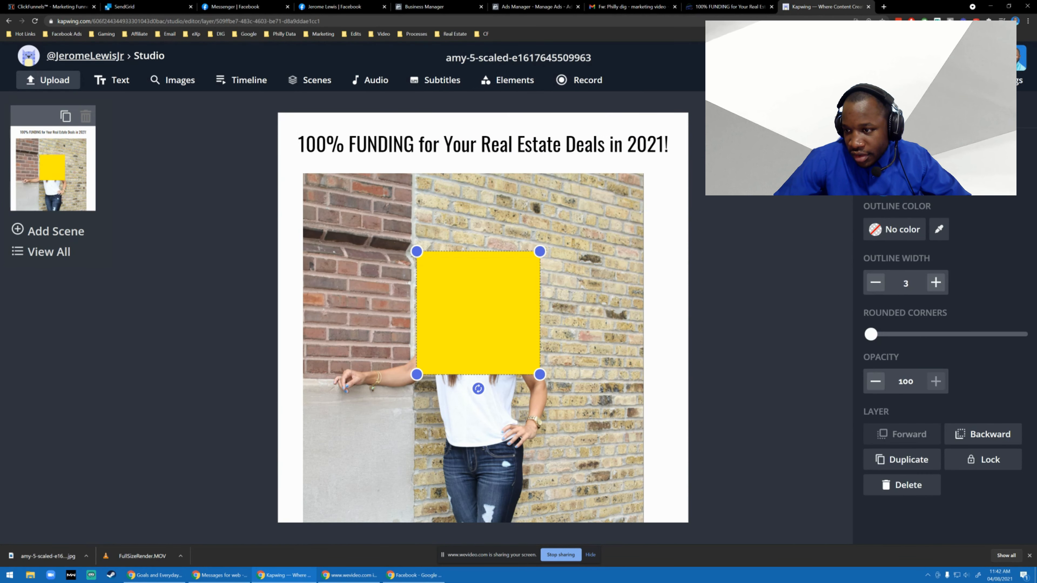
pyautogui.click(894, 177)
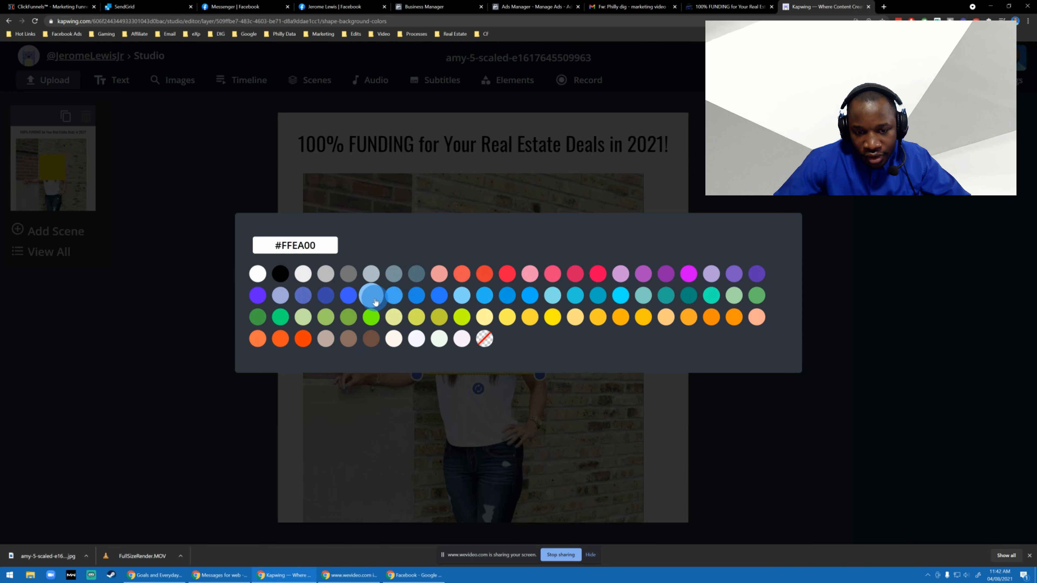
pyautogui.click(416, 301)
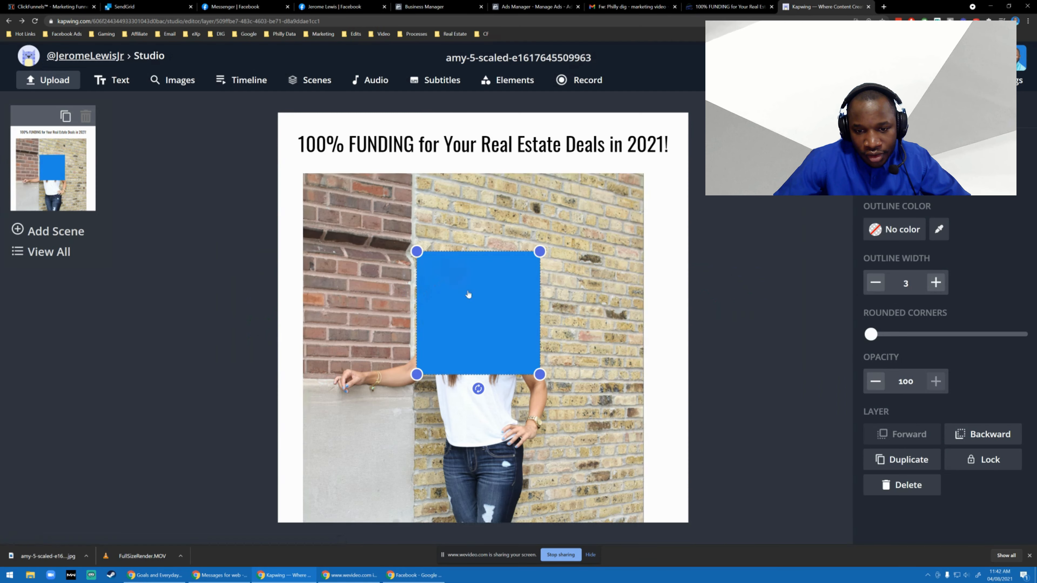
# Stretch the rectangle to cover the full-width band above the photo and send it behind the headline.
pyautogui.moveTo(538, 373); pyautogui.dragTo(625, 310)
pyautogui.moveTo(553, 281); pyautogui.dragTo(413, 145)
pyautogui.moveTo(480, 163); pyautogui.dragTo(686, 172)
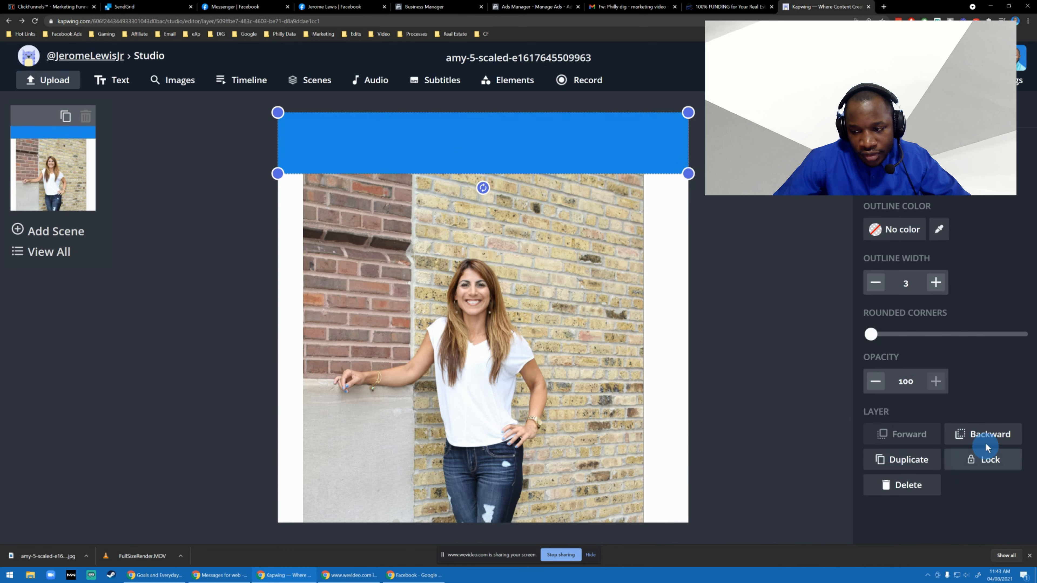
pyautogui.click(984, 435)
pyautogui.click(216, 326)
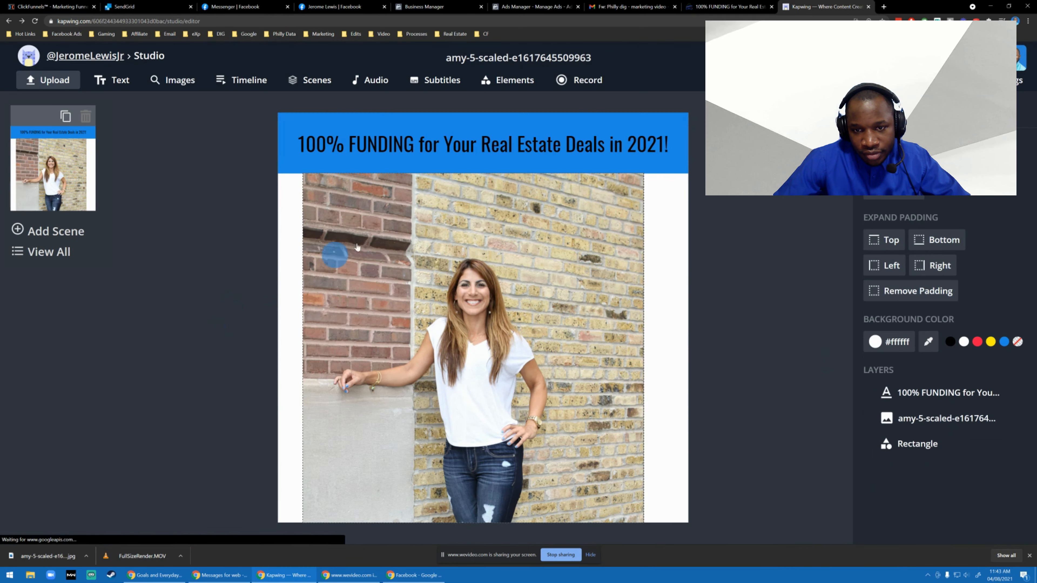
# Try a text shadow on the headline "100% FUNDING for Your Real Estate Deals in 2021!".
pyautogui.click(553, 135)
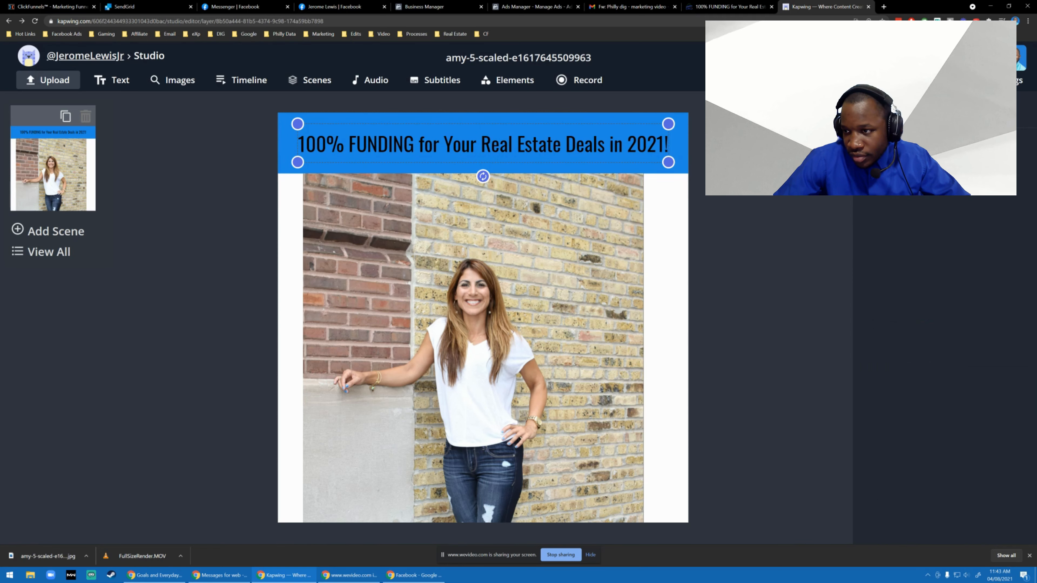
pyautogui.click(878, 164)
pyautogui.click(216, 286)
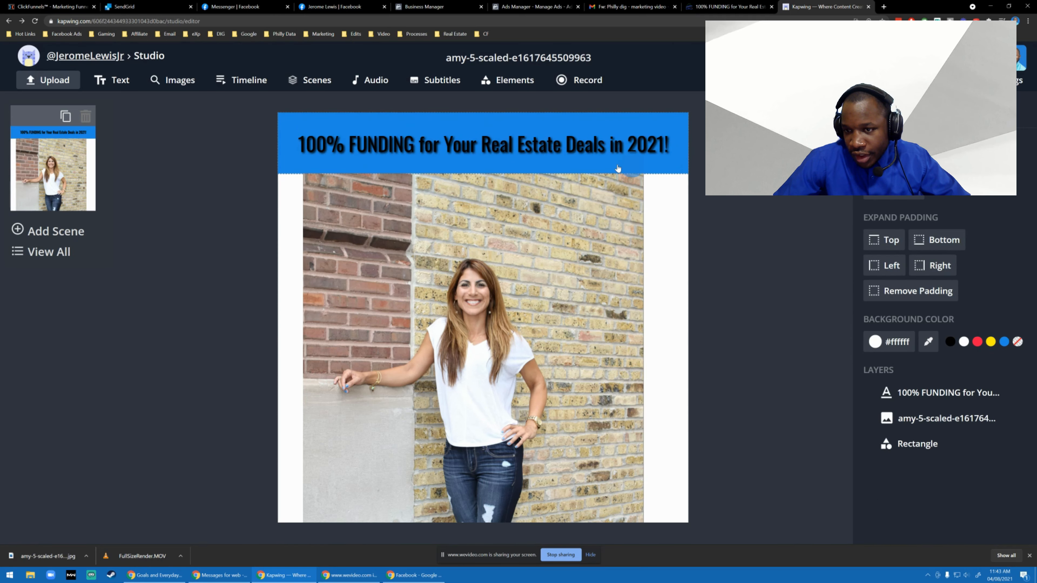
# Change the fill of the rectangle behind the headline to pale yellow.
pyautogui.click(627, 123)
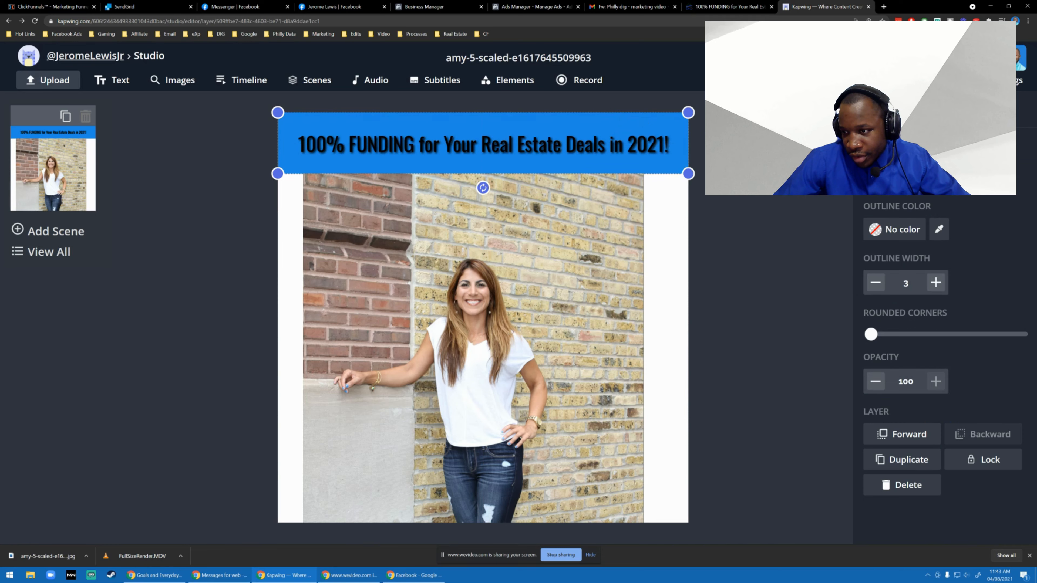
pyautogui.click(894, 177)
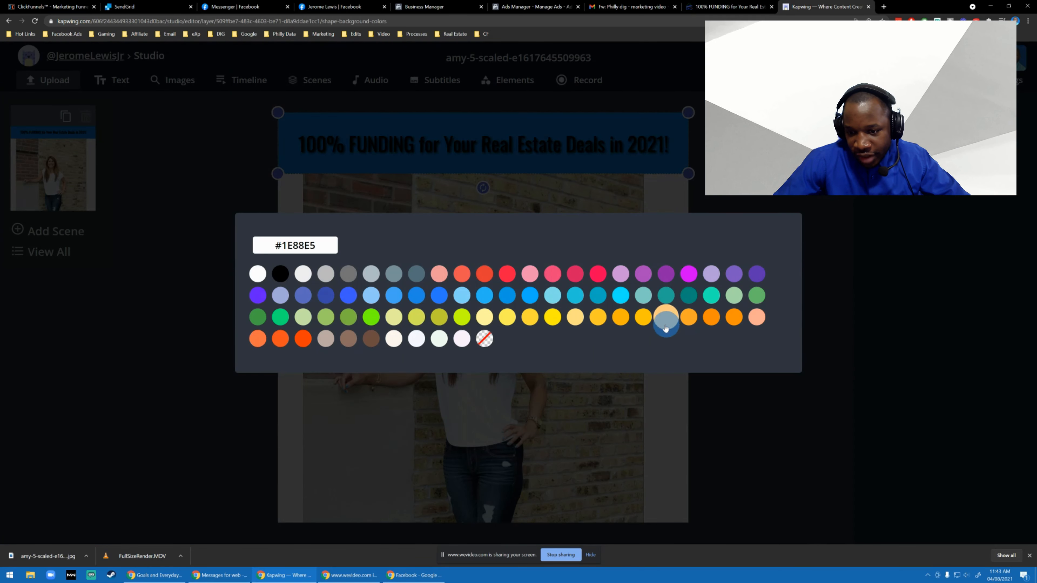
pyautogui.click(554, 325)
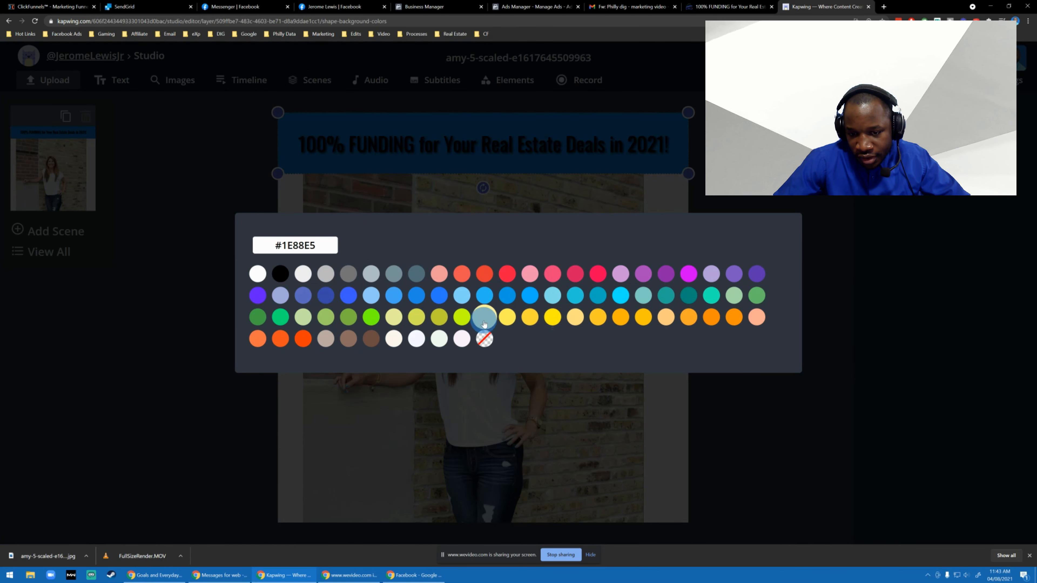
pyautogui.click(243, 329)
# Try white #FFFFFF as the headline's text color, then set it back to black #000000.
pyautogui.click(570, 148)
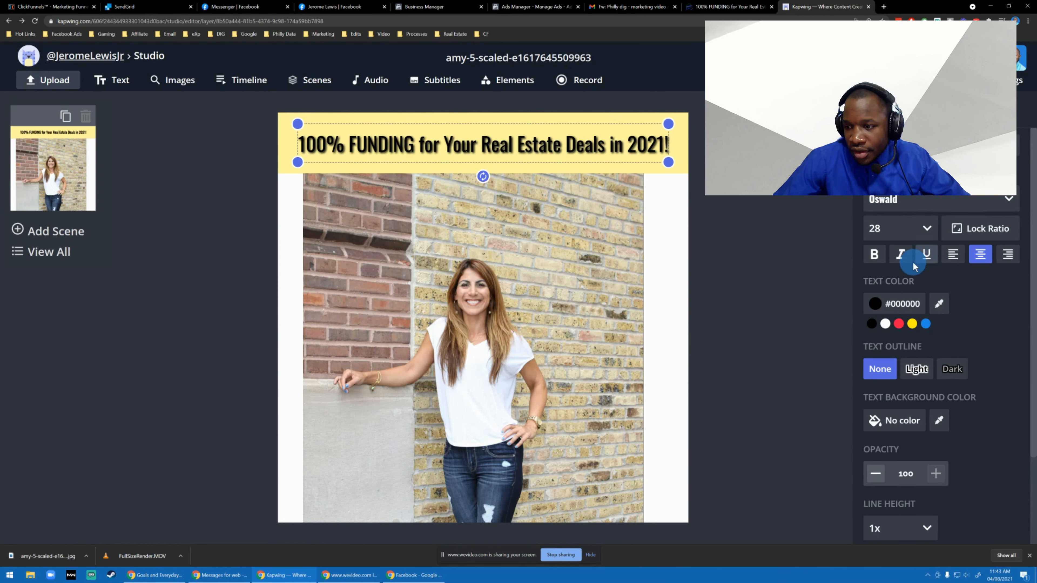
pyautogui.click(885, 324)
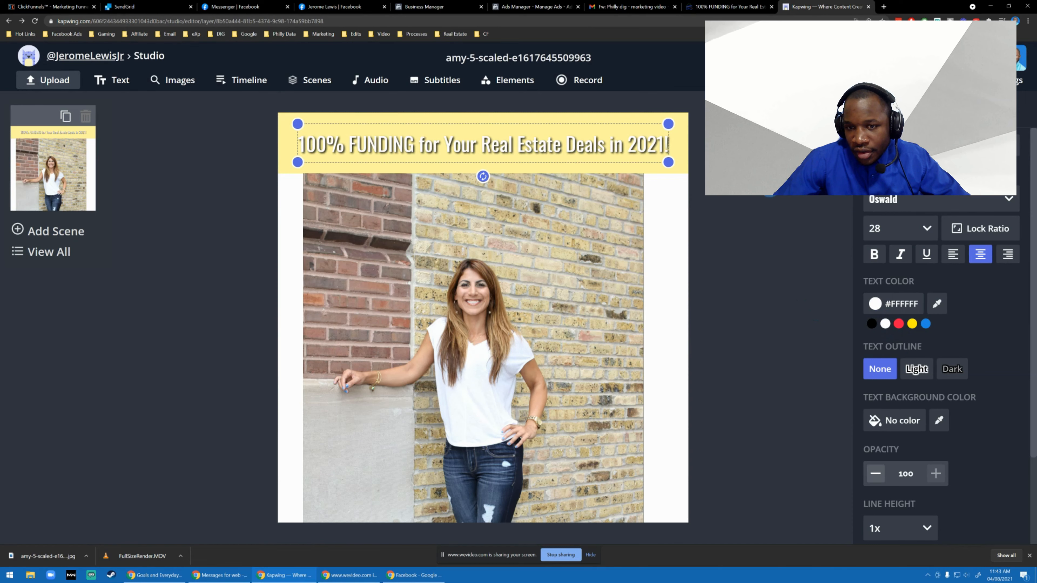
pyautogui.click(867, 322)
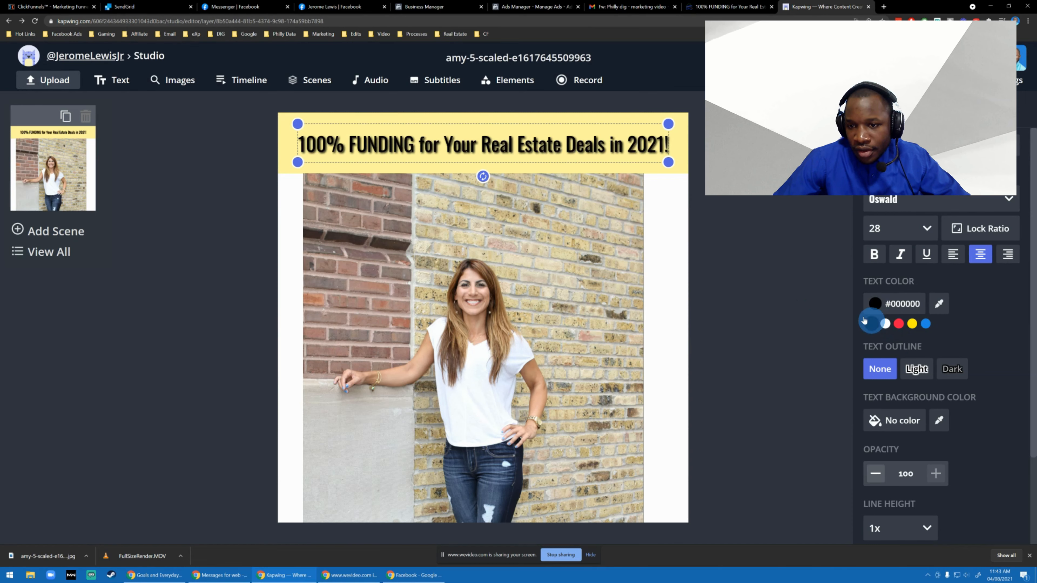
# Turn off the shadow on the headline text.
pyautogui.scroll(-5, 947, 335)
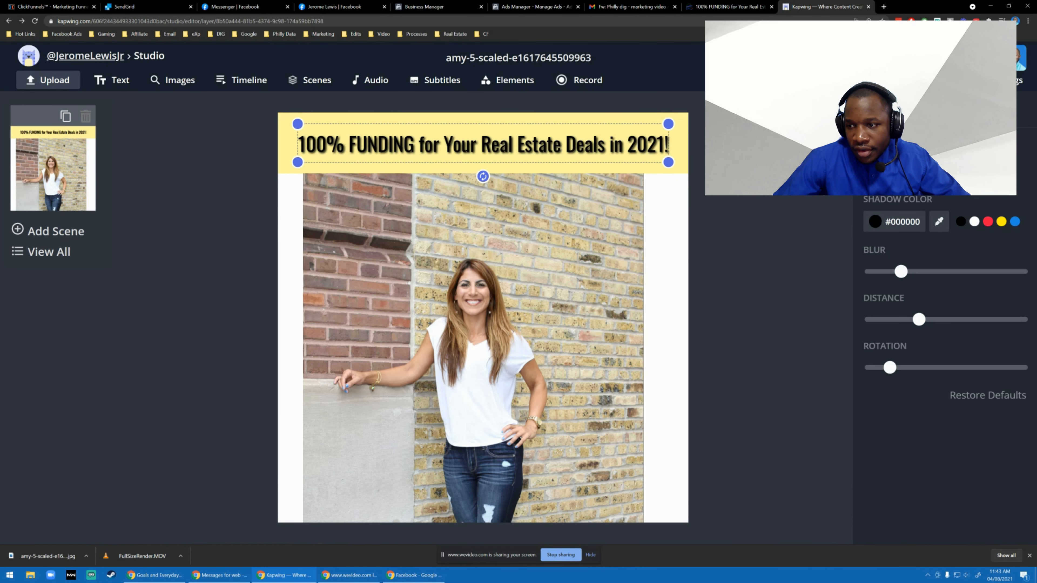
pyautogui.click(694, 255)
pyautogui.click(308, 386)
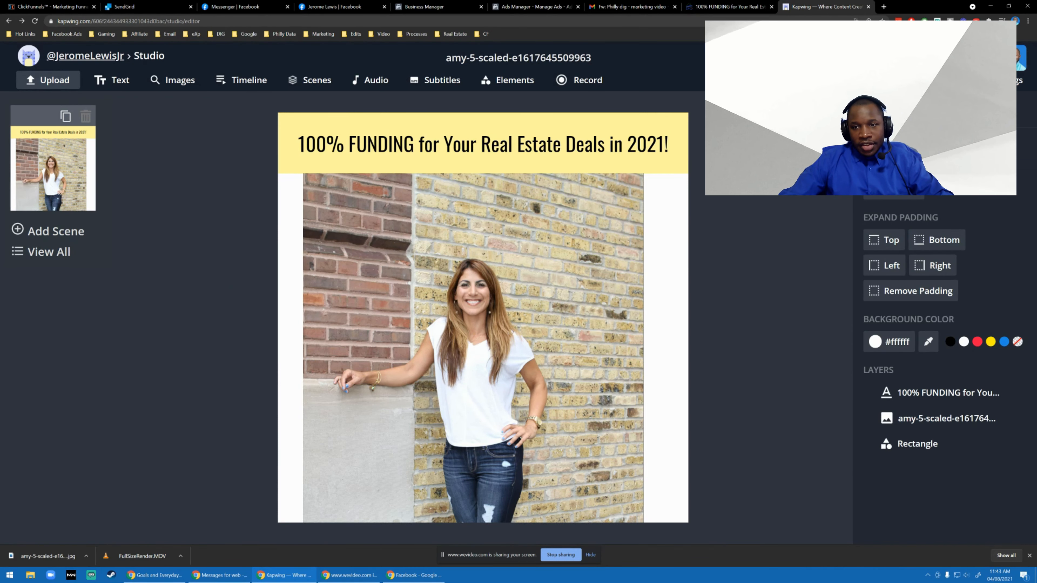
# Export the design as an image and save it to Downloads as amy-5-scaled-e1617645509963.jpeg.
pyautogui.scroll(-5, 366, 251)
pyautogui.scroll(5, 365, 250)
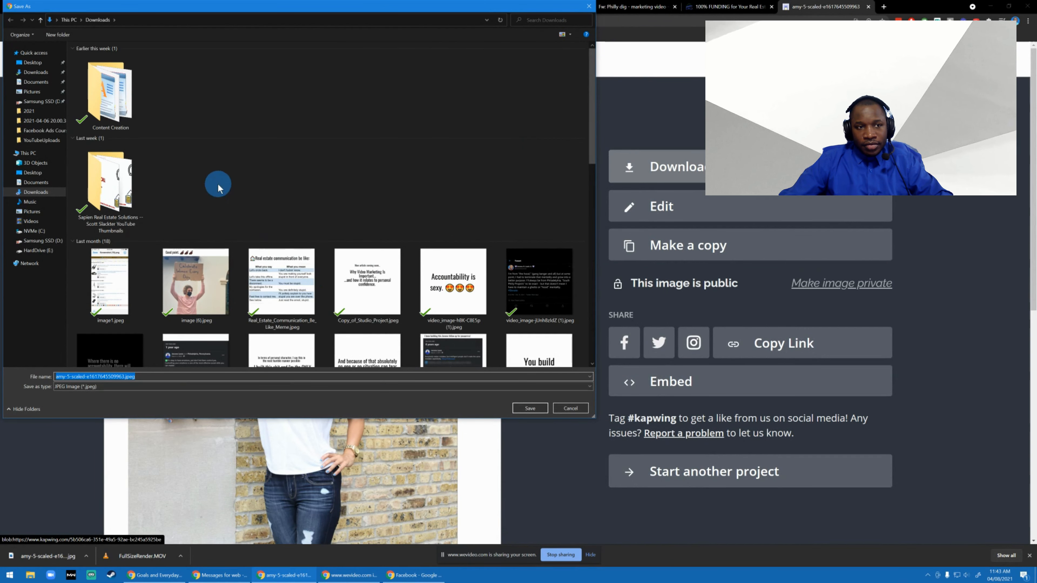
pyautogui.click(529, 408)
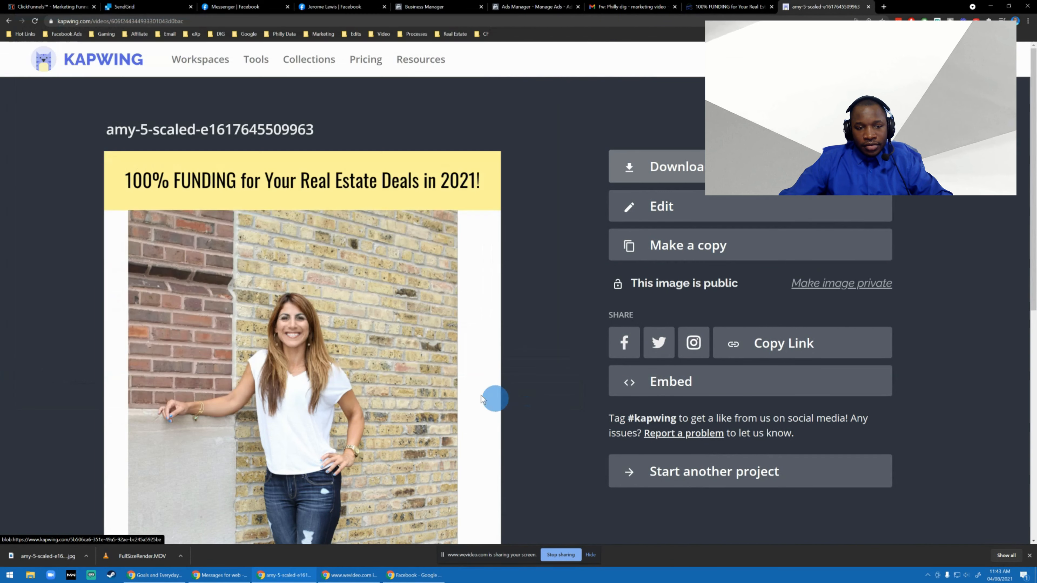
# Switch to Ads Manager and open the image selection in the media section of Raising Private Capital AD.
pyautogui.click(630, 6)
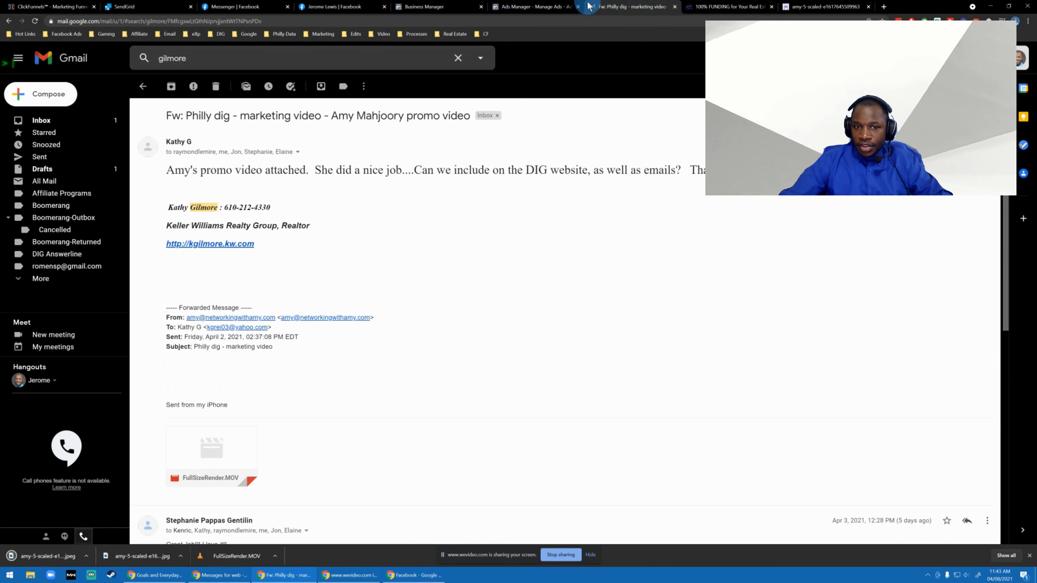
pyautogui.click(547, 7)
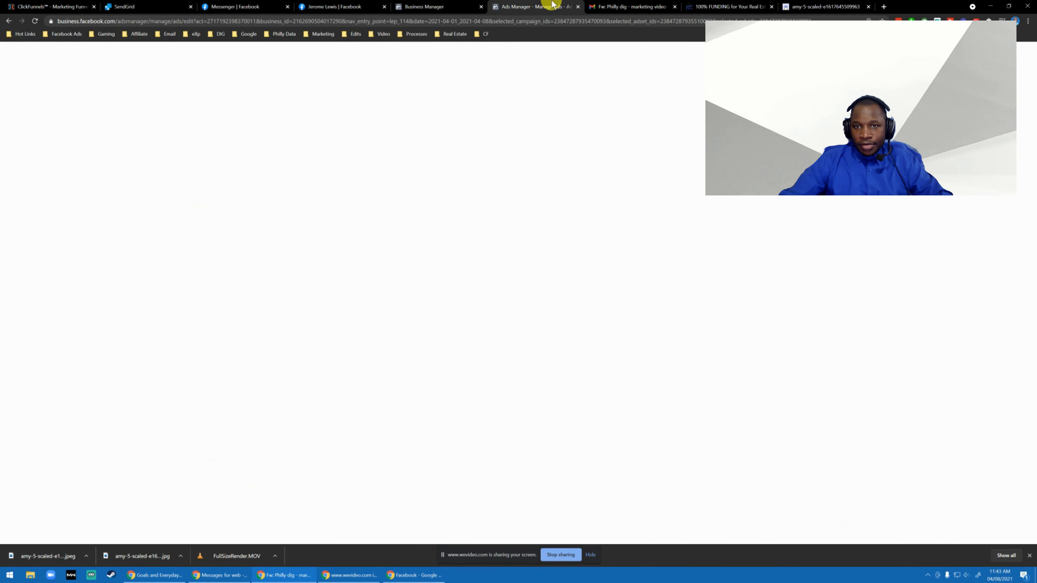
pyautogui.scroll(10, 484, 223)
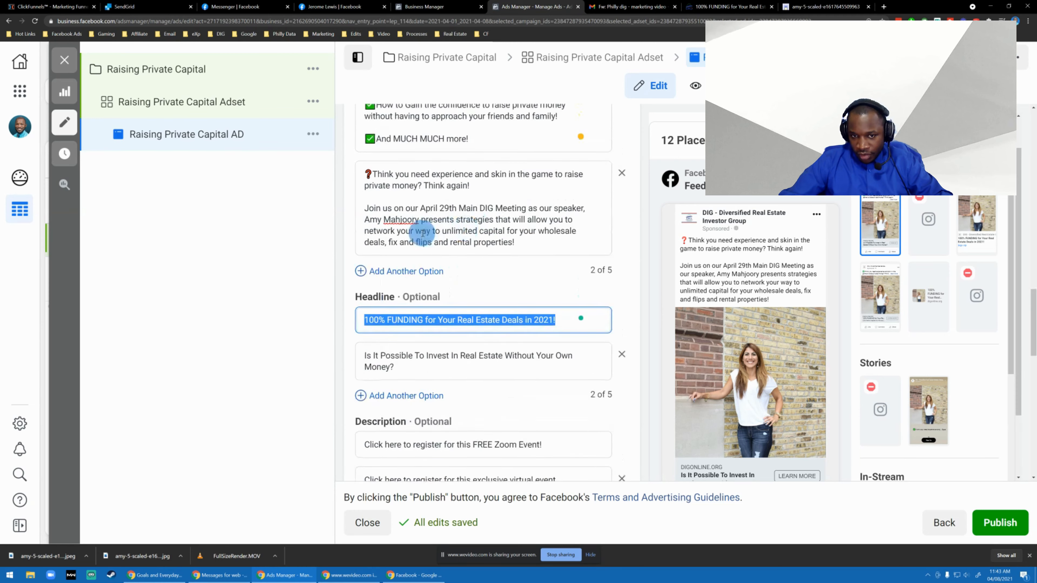
pyautogui.scroll(4, 429, 231)
pyautogui.scroll(-3, 490, 241)
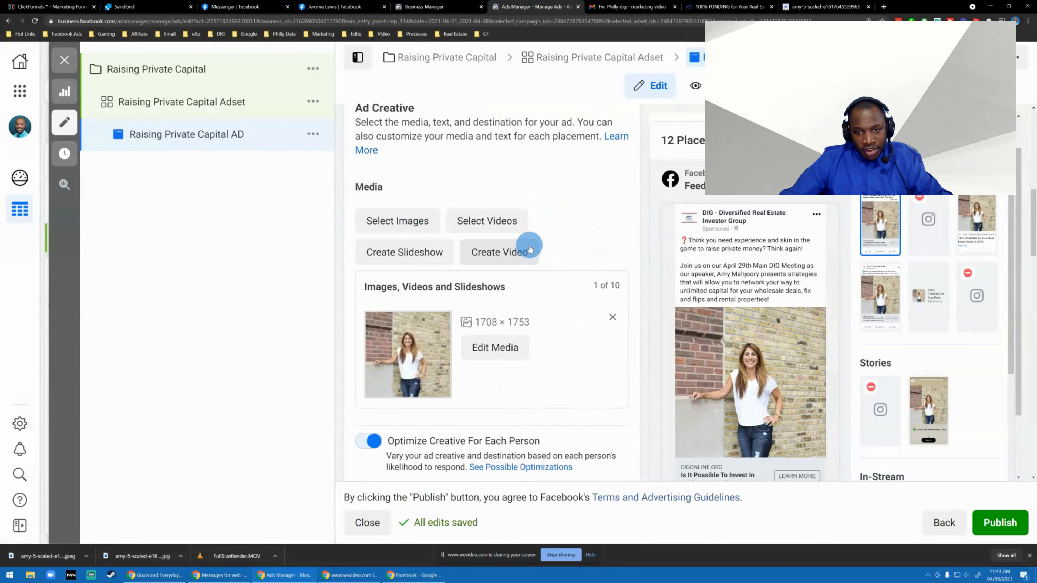
pyautogui.click(395, 226)
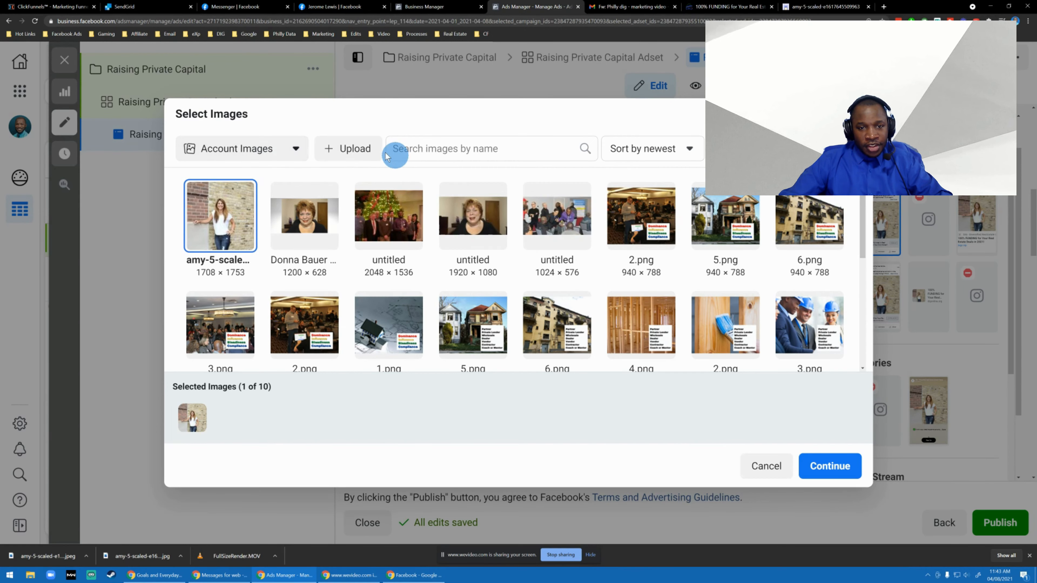
# Upload amy-5-scaled-e1617645509963.jpeg from Downloads to the account images and close the image selection.
pyautogui.click(354, 145)
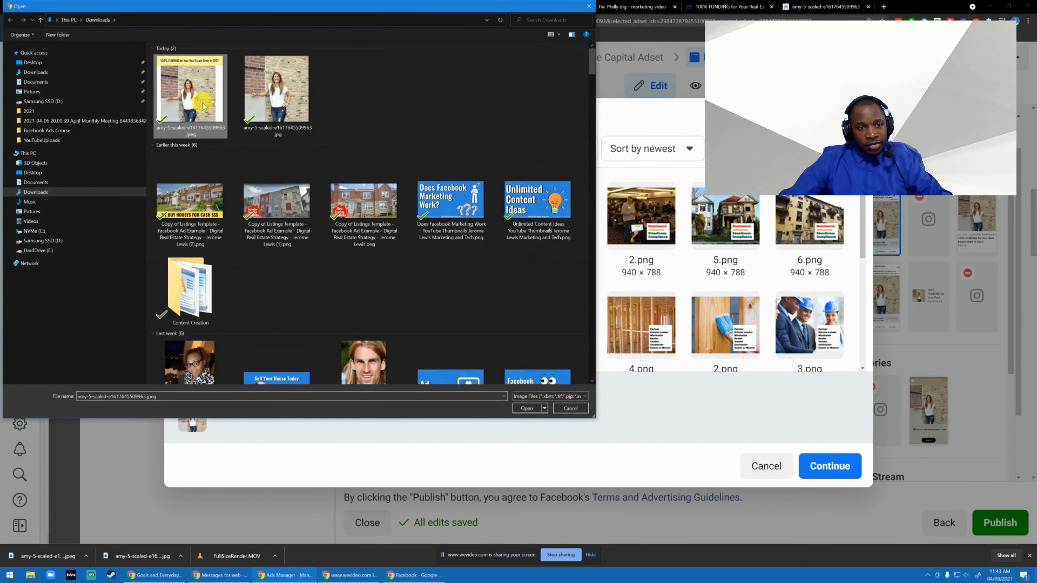
pyautogui.doubleClick(203, 105)
pyautogui.click(811, 460)
pyautogui.click(813, 465)
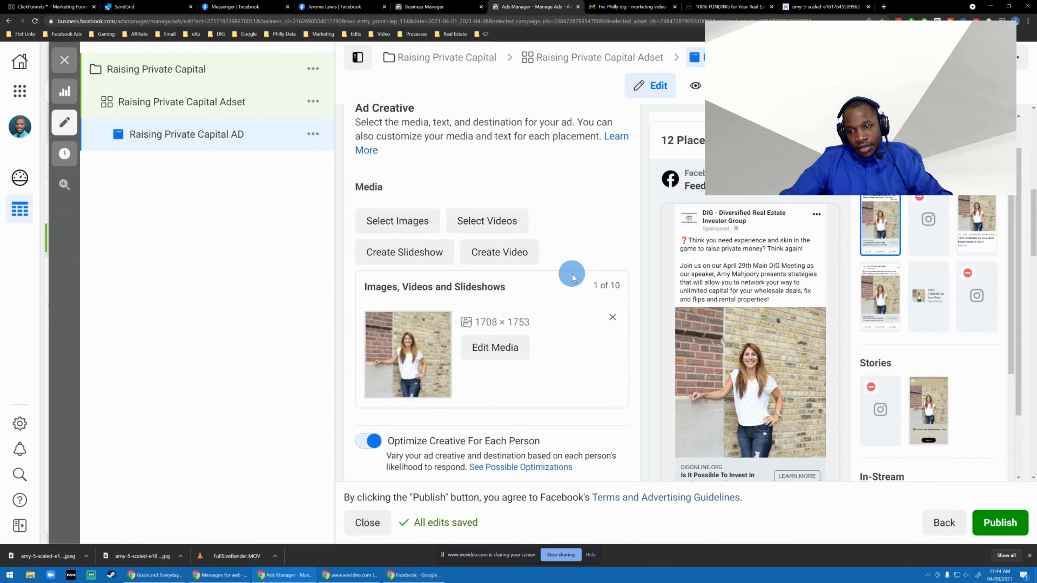
# Add the uploaded 1920 × 1920 captioned image to the ad's media alongside the original photo.
pyautogui.scroll(6, 482, 278)
pyautogui.scroll(-15, 485, 275)
pyautogui.scroll(11, 488, 272)
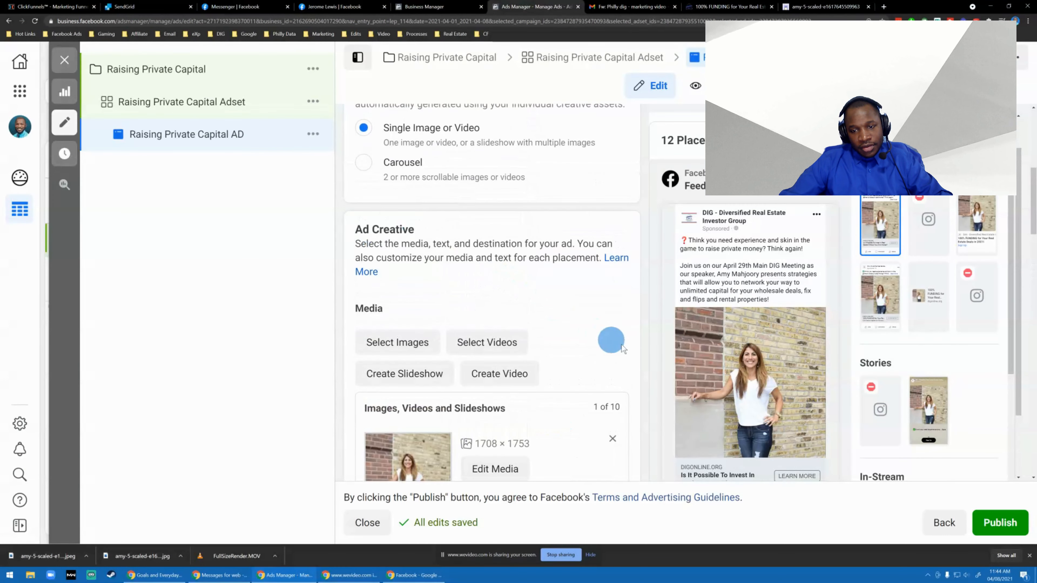
pyautogui.click(395, 342)
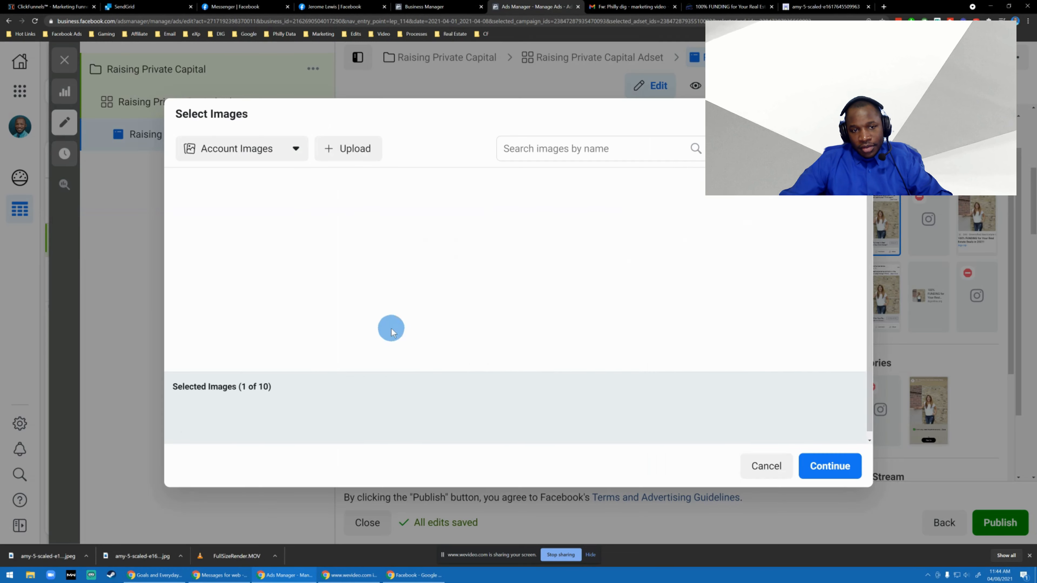
pyautogui.click(233, 209)
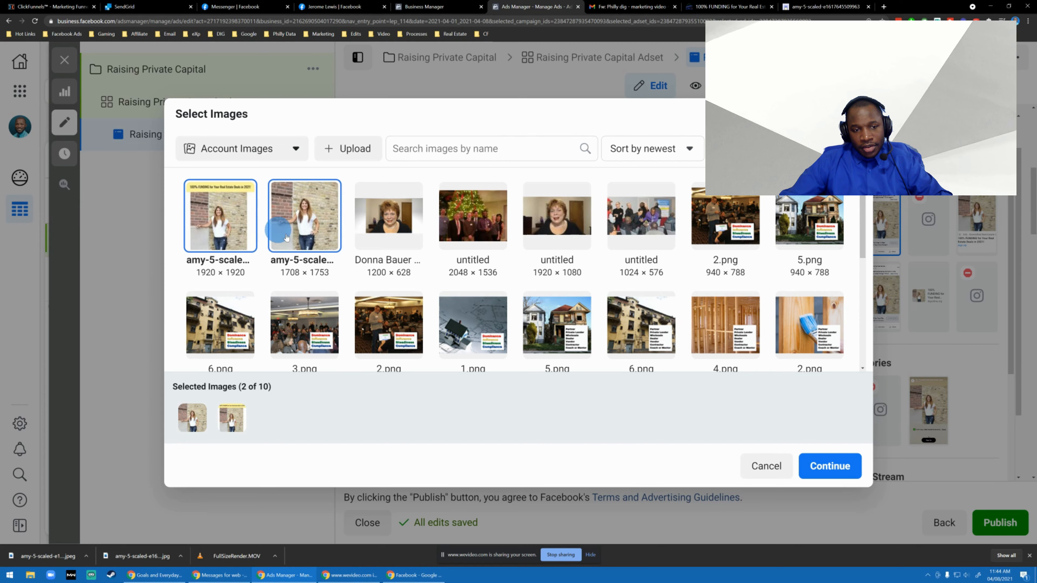
pyautogui.click(822, 468)
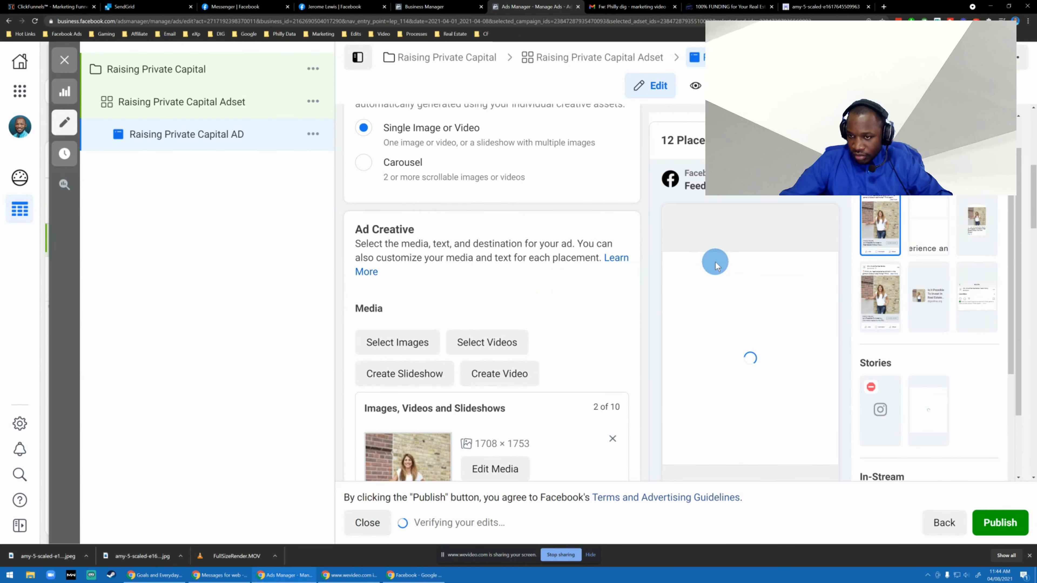
# Open the preview of all available placements and preview the ad with the media amy-5-scaled-e1617645509963.jpeg.
pyautogui.scroll(6, 492, 272)
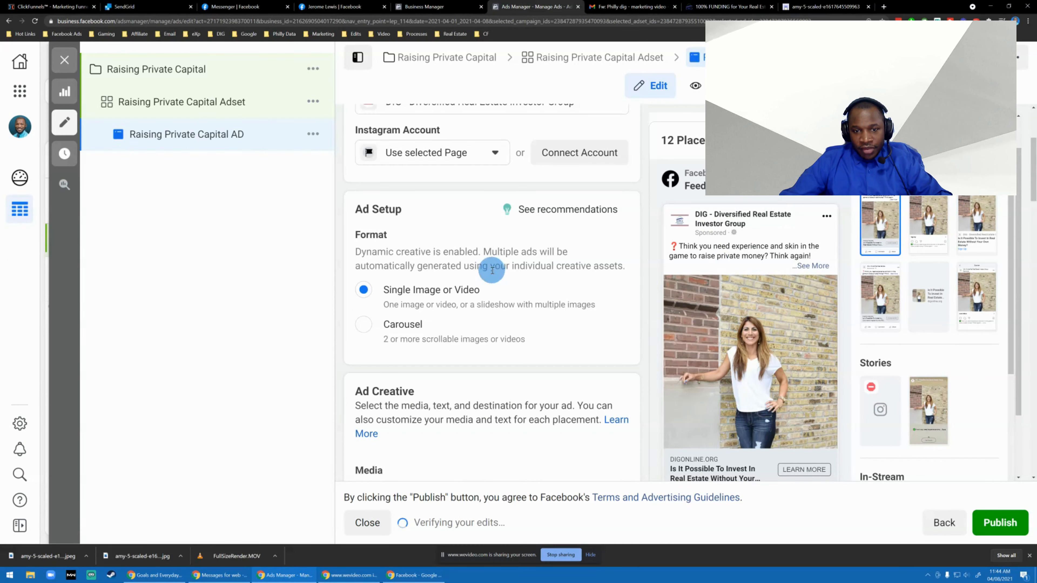
pyautogui.scroll(-8, 492, 273)
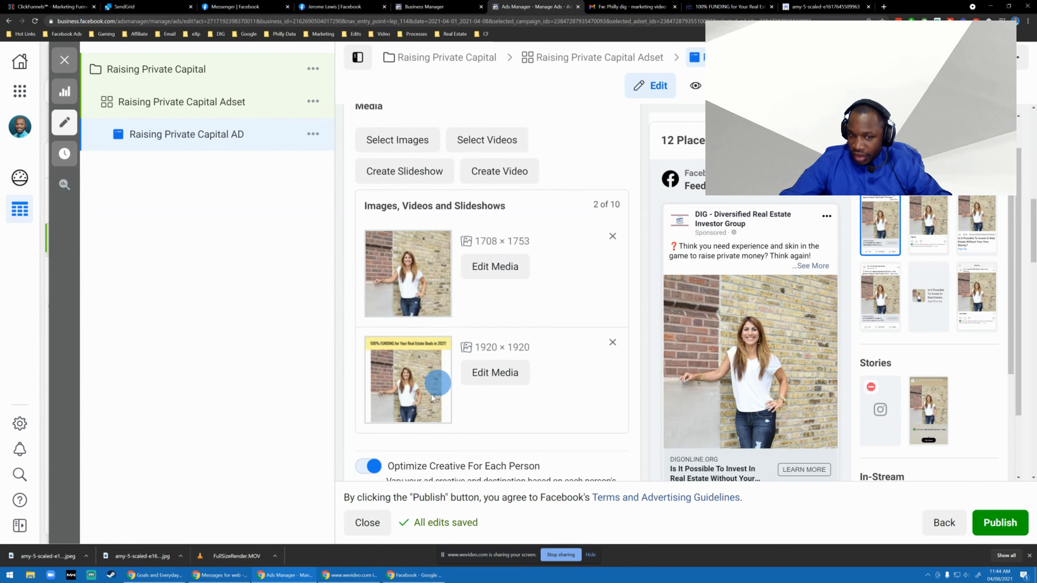
pyautogui.click(943, 140)
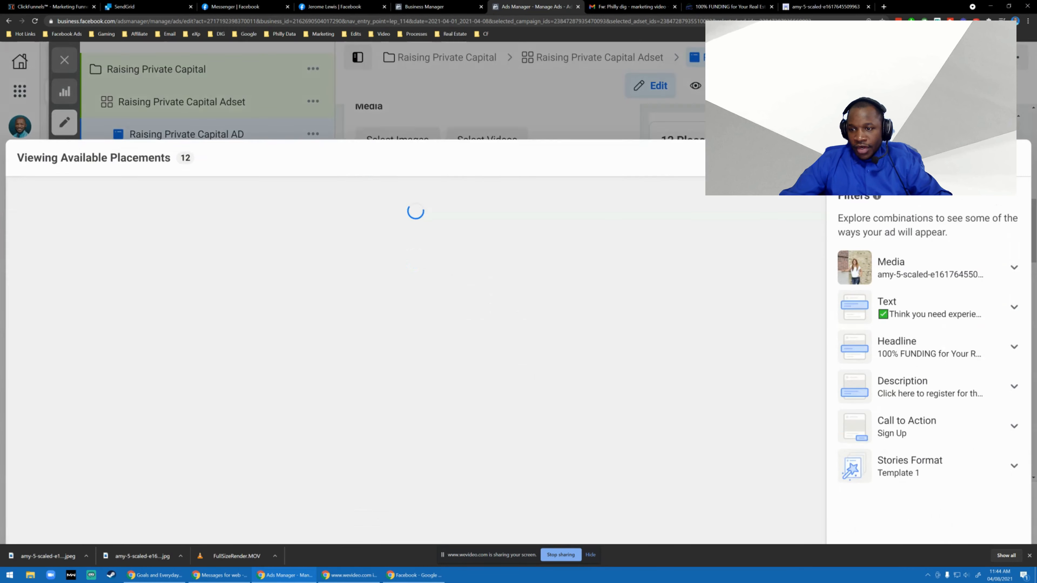
pyautogui.click(914, 204)
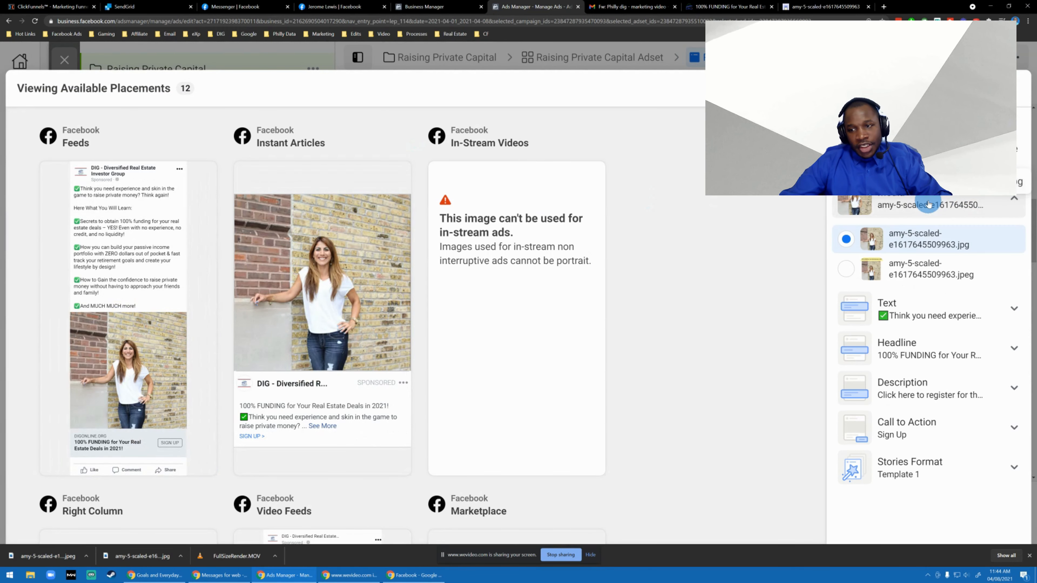
pyautogui.click(898, 282)
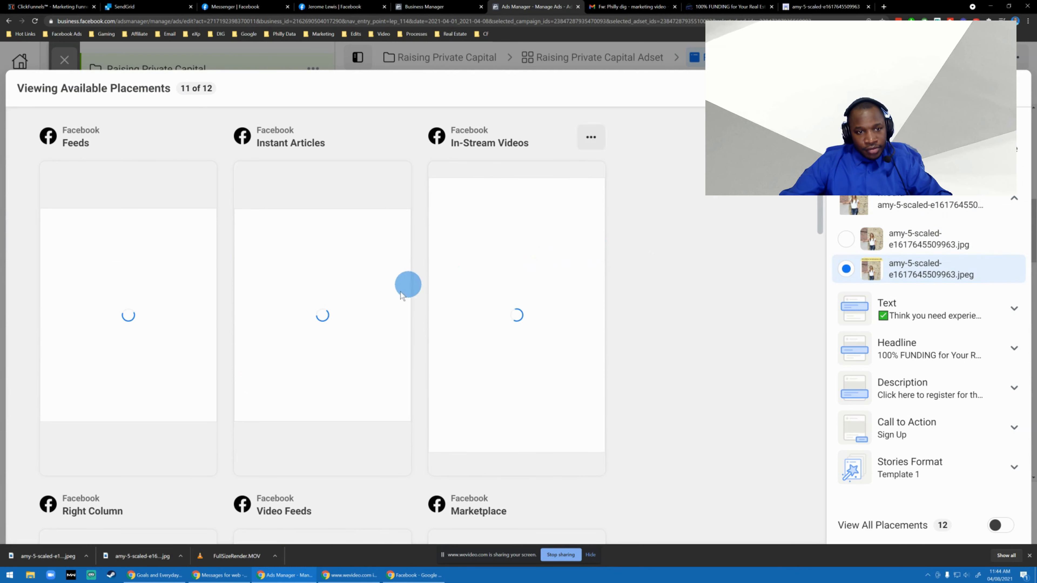
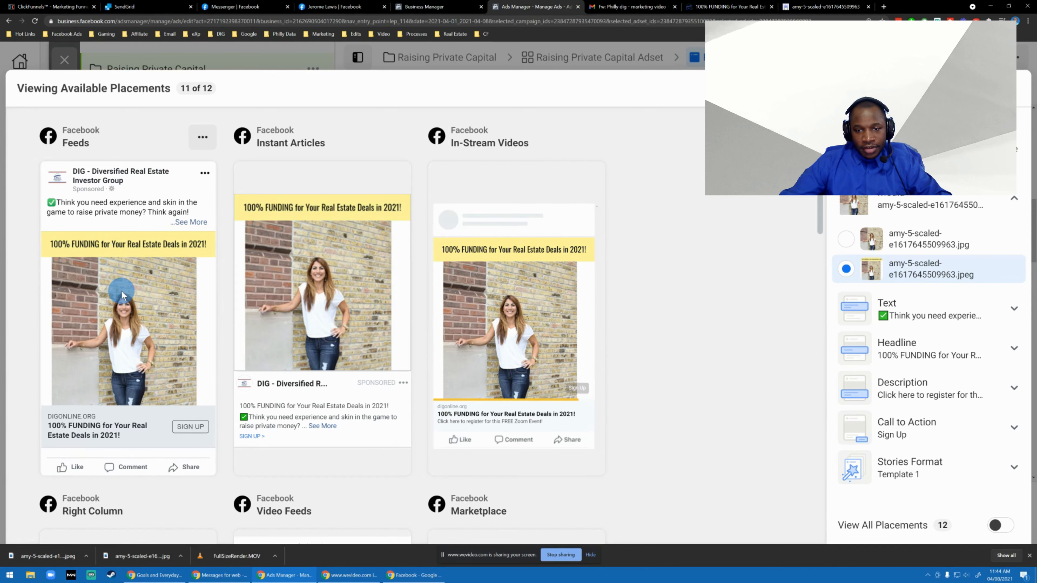
# Switch to Kapwing, open the captioned image project for editing, and crop away the strip of wall above the woman's head.
pyautogui.click(819, 4)
pyautogui.click(688, 207)
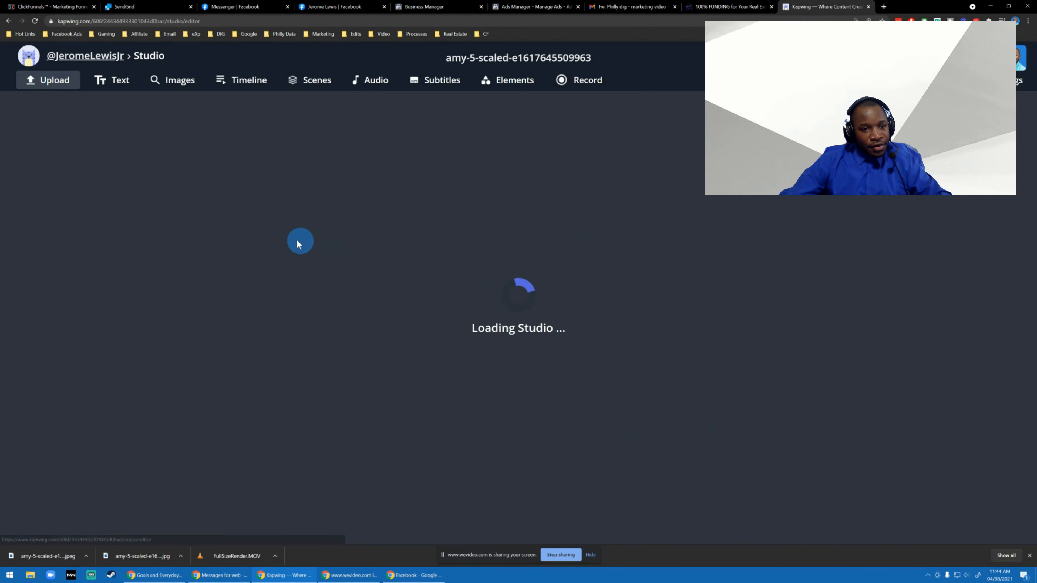
pyautogui.click(476, 250)
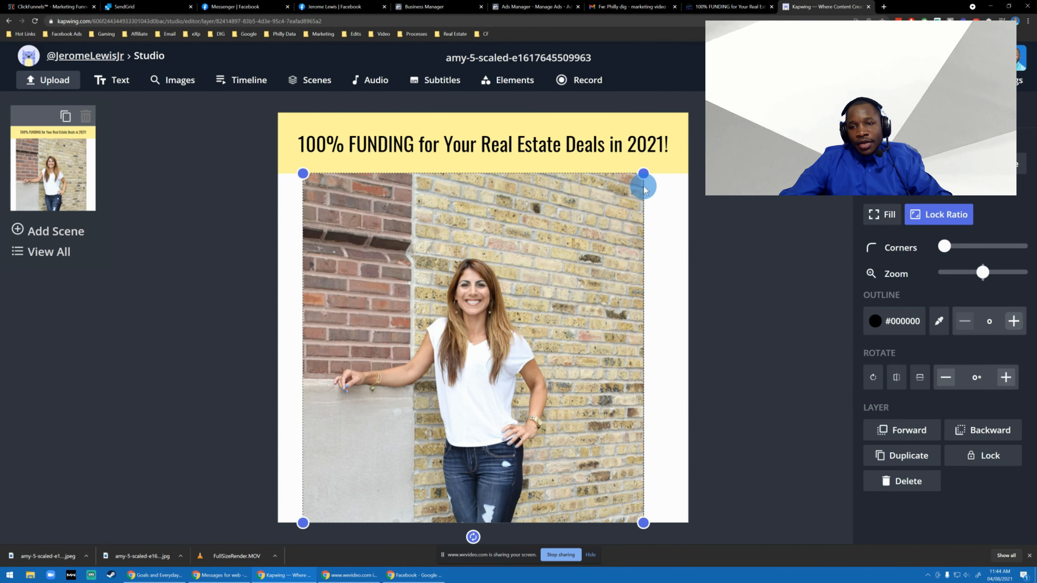
pyautogui.click(887, 164)
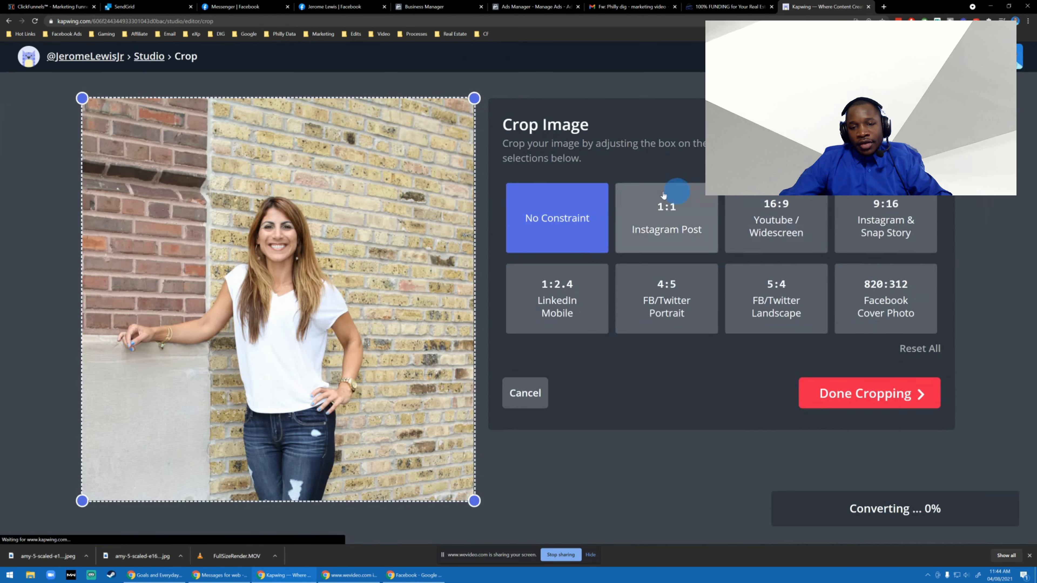
pyautogui.moveTo(472, 98); pyautogui.dragTo(494, 187)
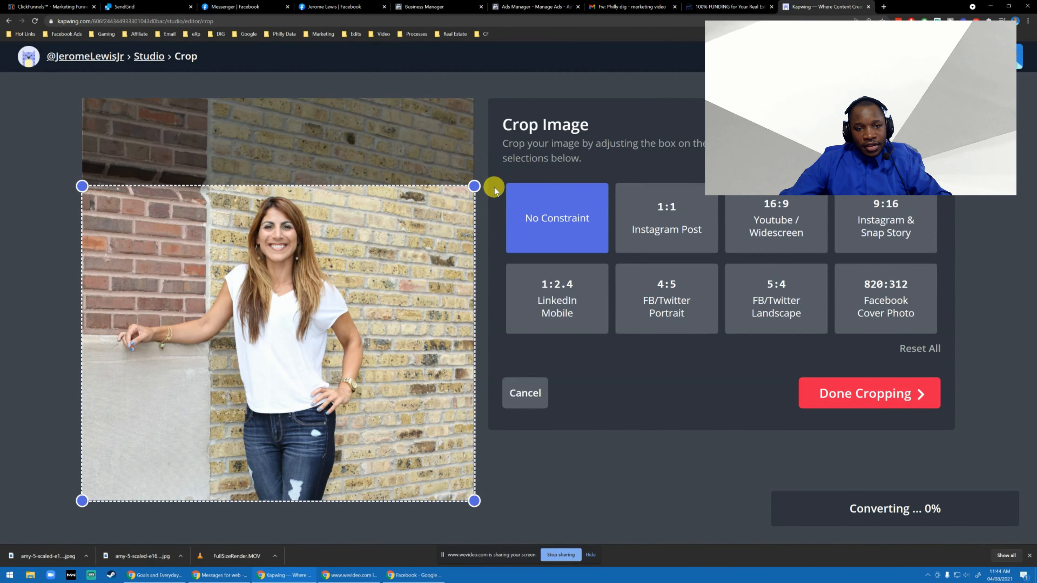
pyautogui.click(815, 390)
# Move and enlarge the cropped photo so it fills the whole canvas area below the yellow caption band.
pyautogui.moveTo(486, 308); pyautogui.dragTo(472, 310)
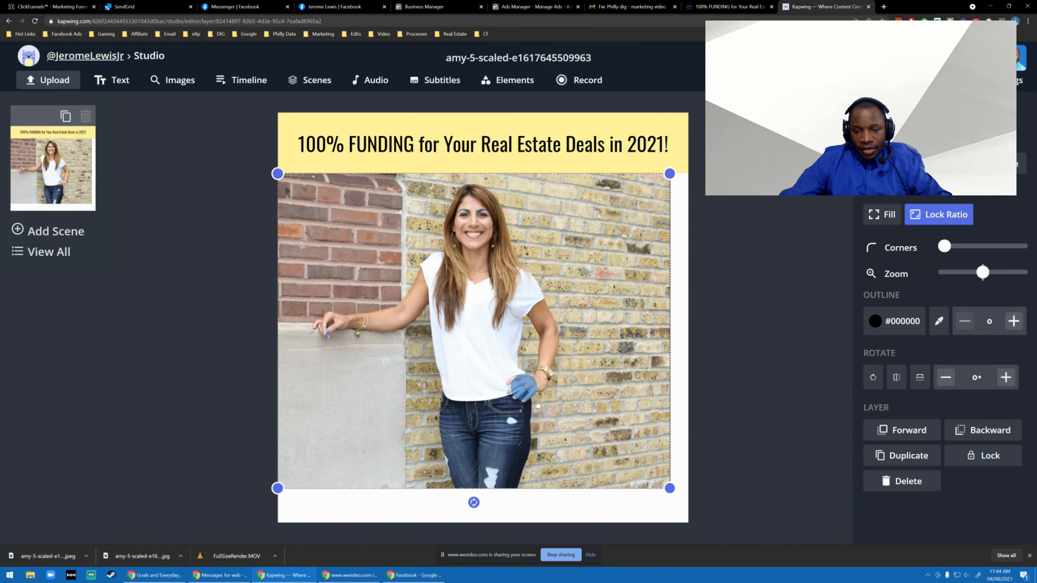
pyautogui.moveTo(671, 490); pyautogui.dragTo(728, 460)
pyautogui.click(773, 287)
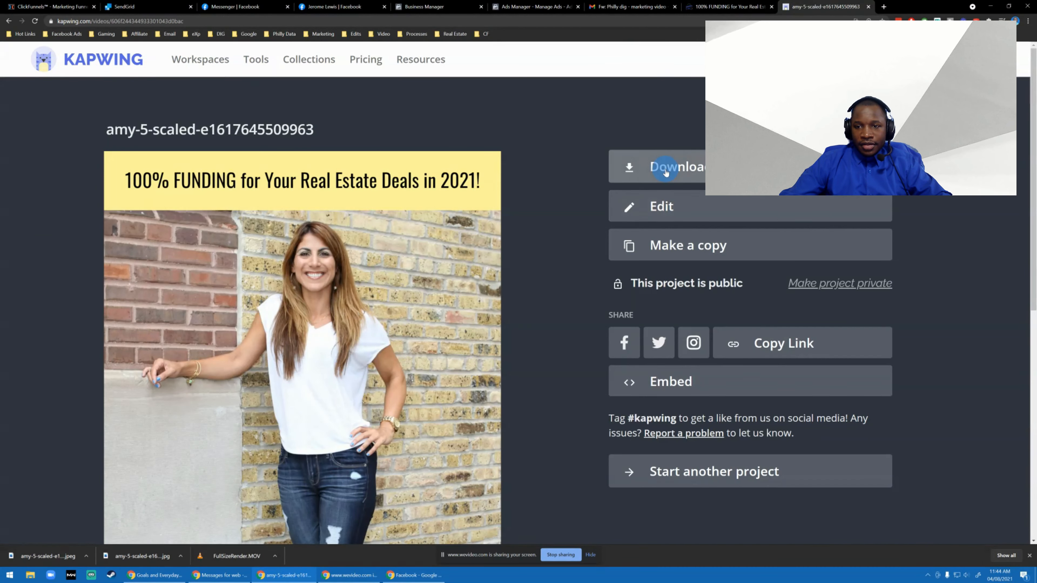
pyautogui.click(664, 169)
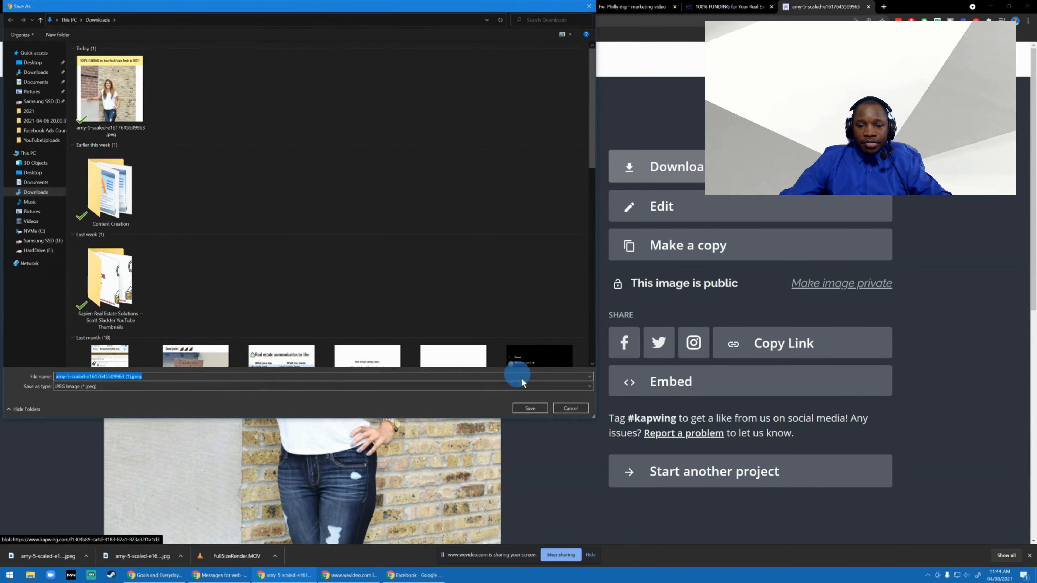
pyautogui.click(530, 409)
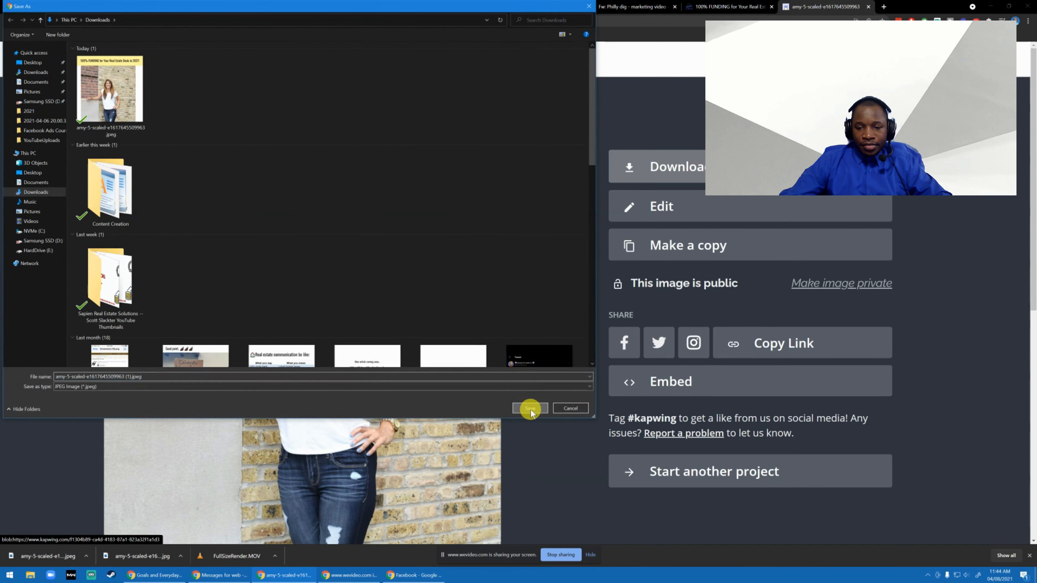
pyautogui.click(540, 7)
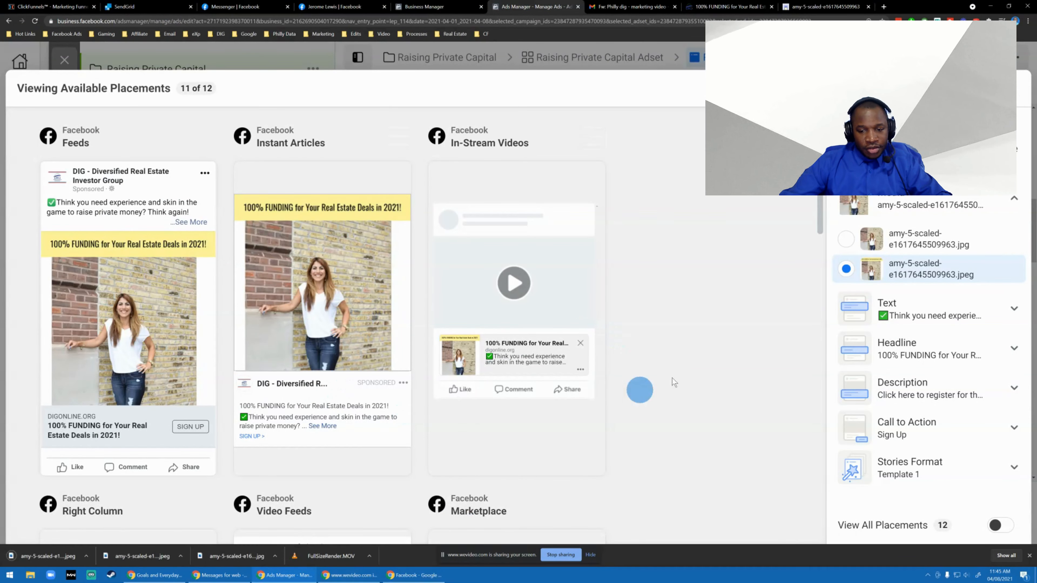
pyautogui.click(1019, 89)
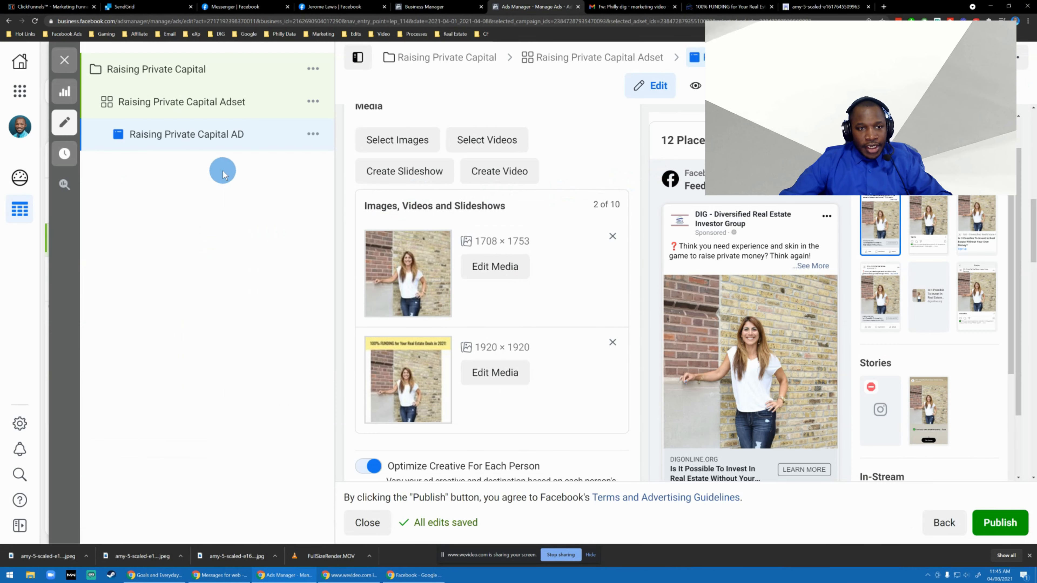
pyautogui.click(404, 140)
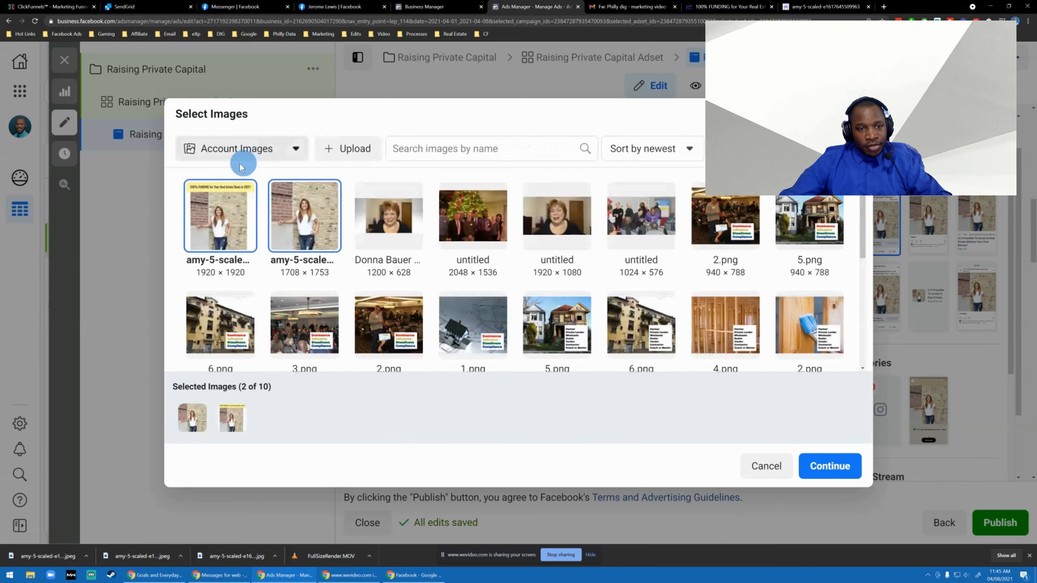
pyautogui.click(346, 155)
pyautogui.doubleClick(189, 89)
pyautogui.click(811, 468)
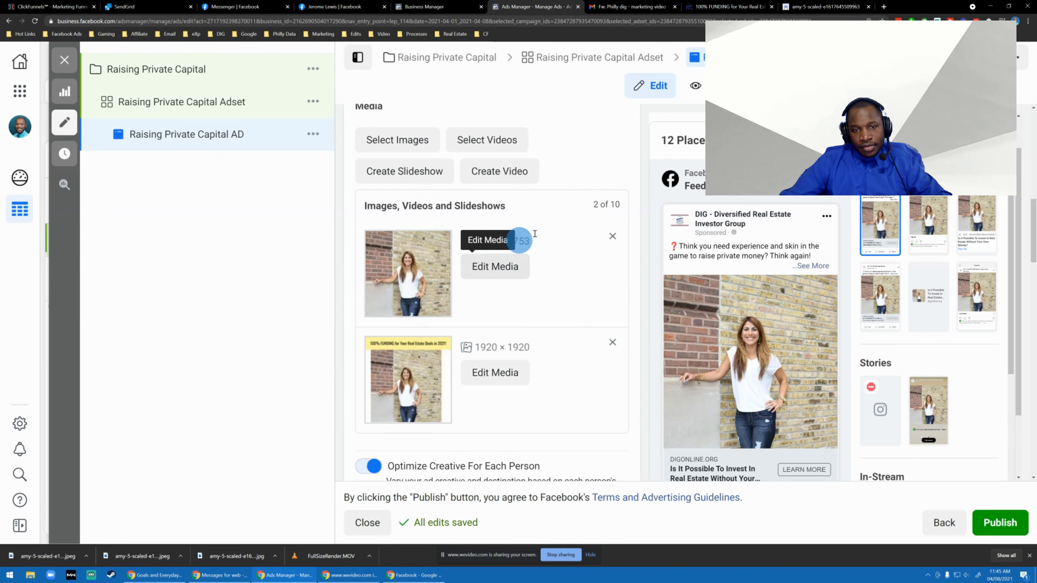
# Add the newly uploaded full-width captioned image to the media of Raising Private Capital AD.
pyautogui.scroll(-2, 463, 315)
pyautogui.scroll(3, 463, 315)
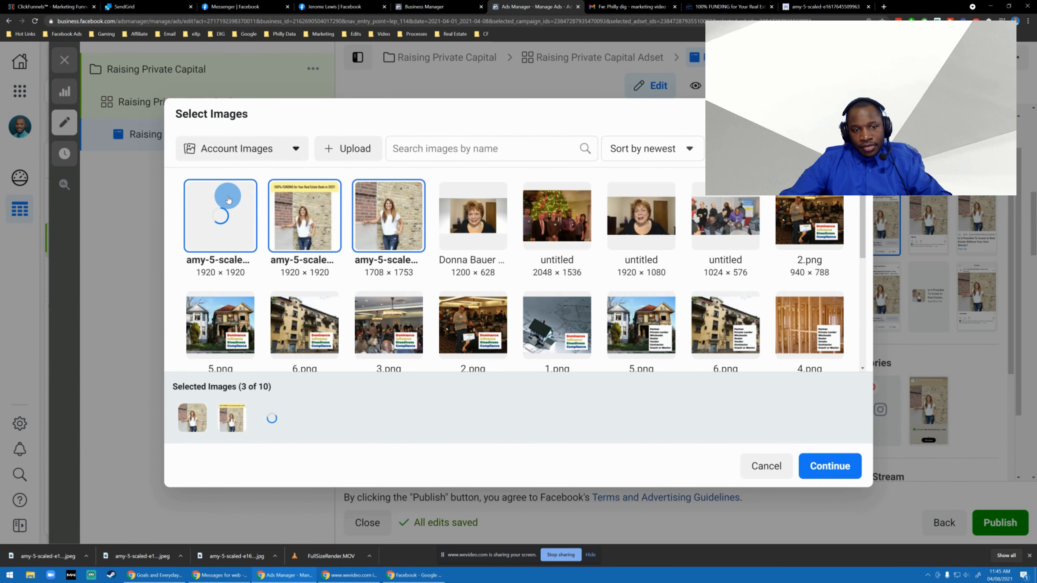
pyautogui.click(688, 434)
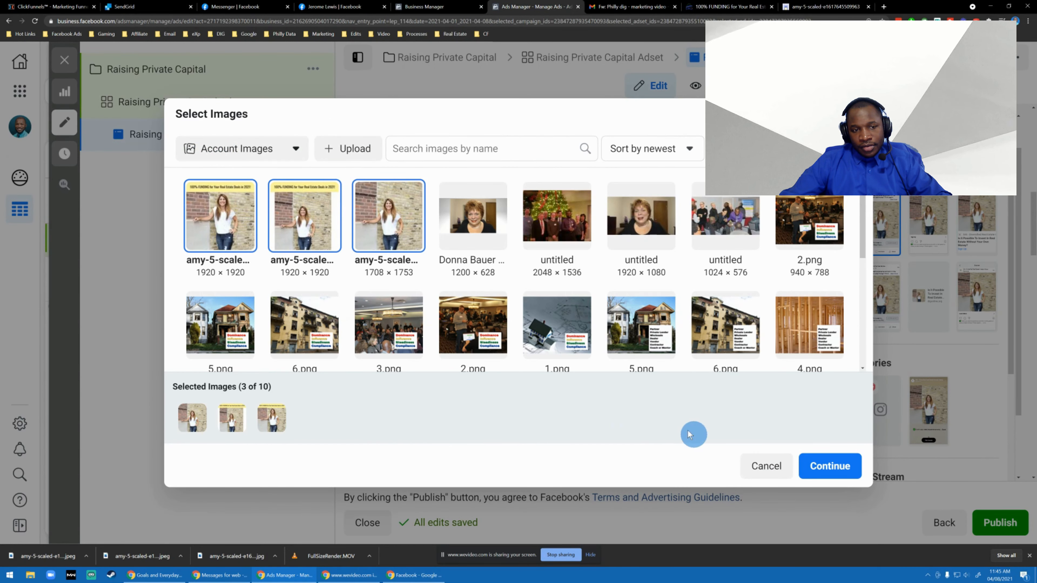
pyautogui.click(828, 469)
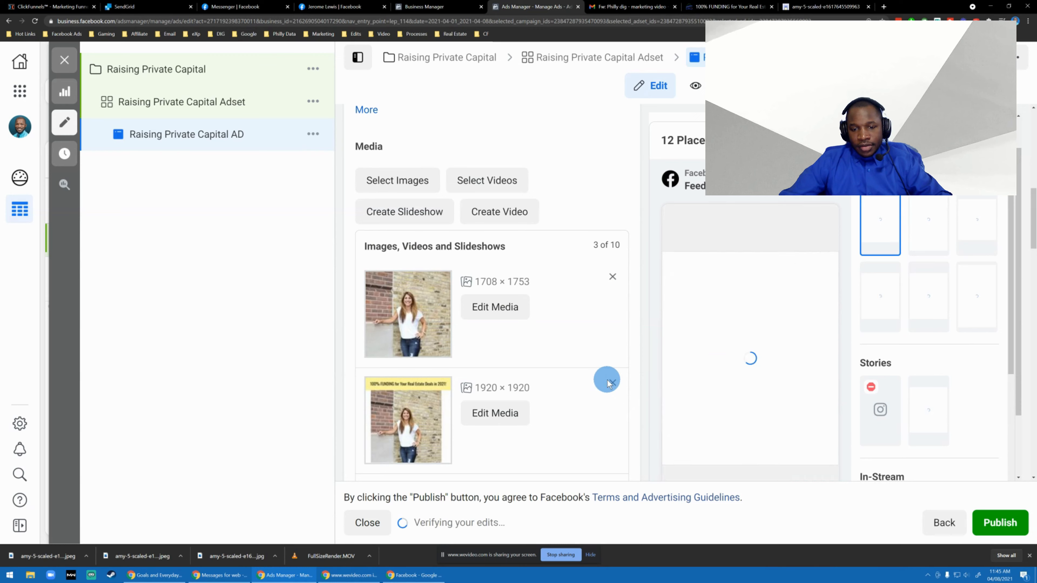
# Remove the older 1920 × 1920 captioned image with white side margins from the ad's media.
pyautogui.scroll(10, 478, 290)
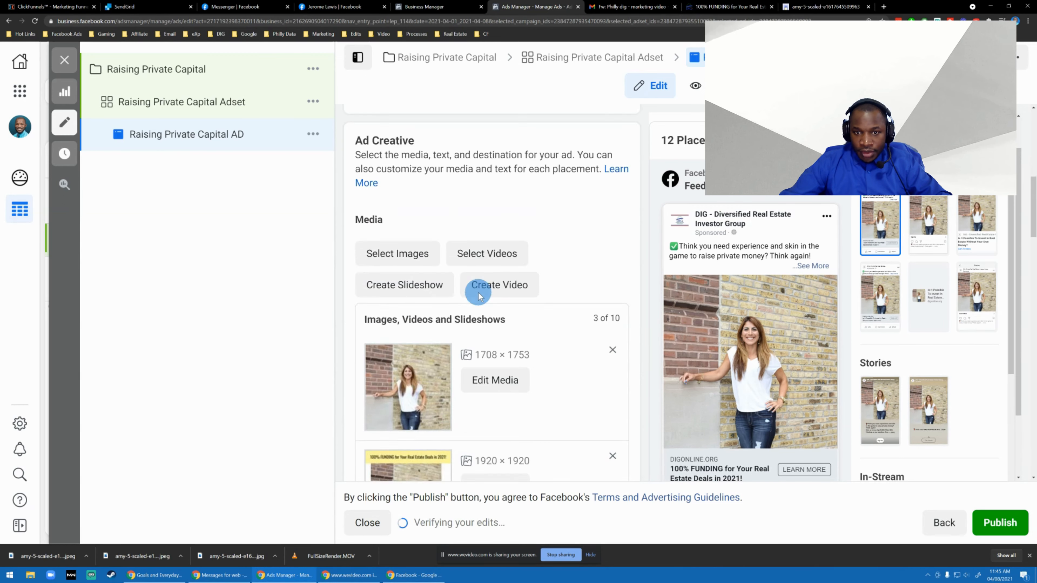
pyautogui.scroll(-6, 468, 288)
pyautogui.scroll(-8, 469, 288)
pyautogui.scroll(3, 470, 288)
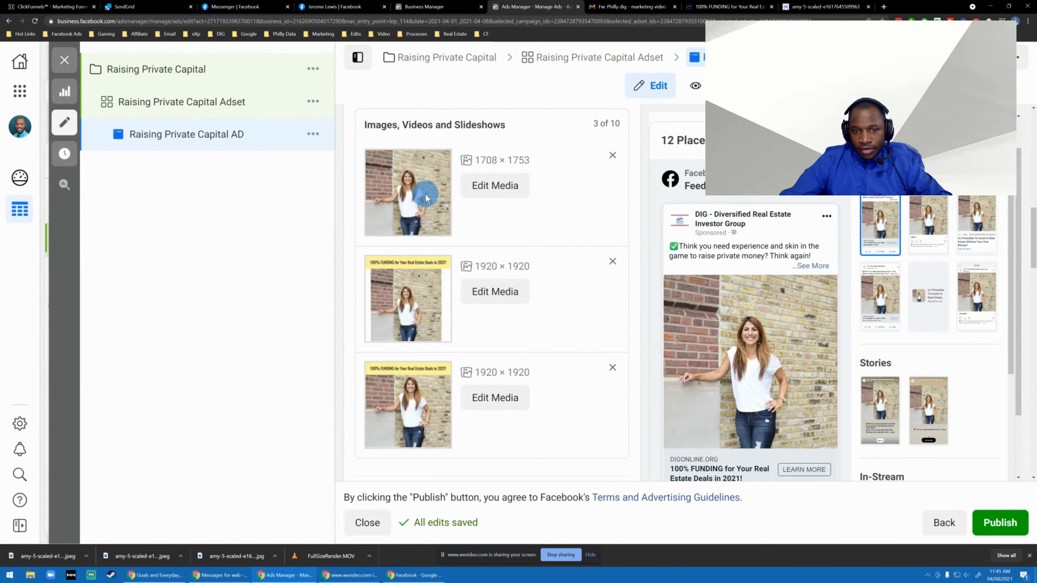
pyautogui.click(613, 263)
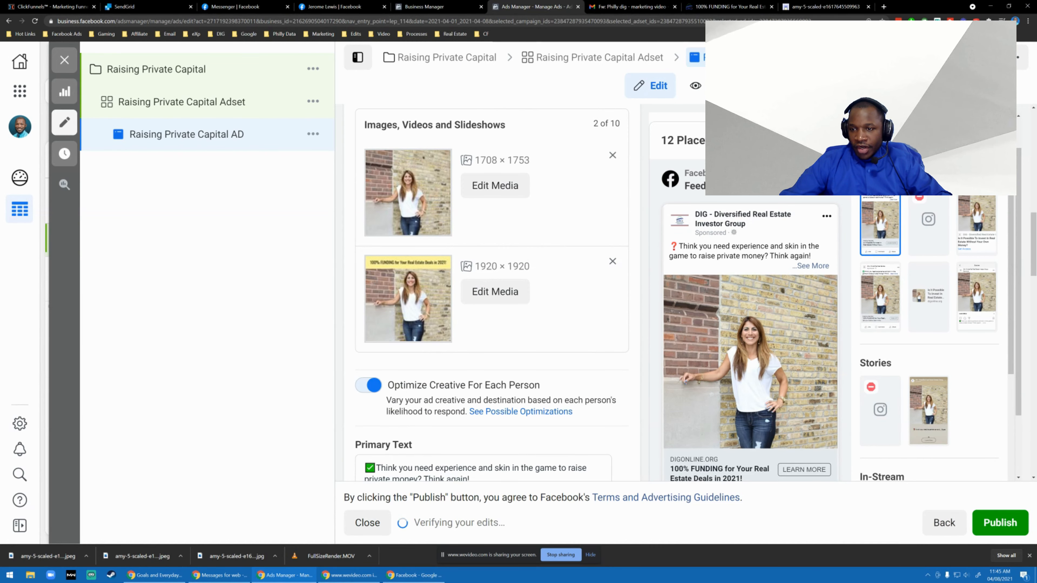
pyautogui.click(985, 140)
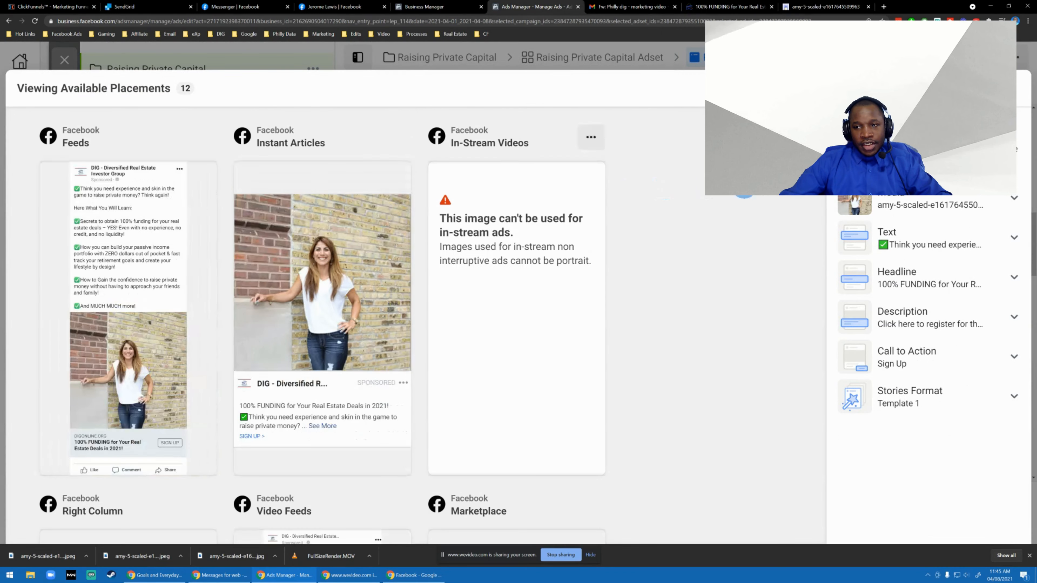
pyautogui.click(919, 205)
pyautogui.click(939, 282)
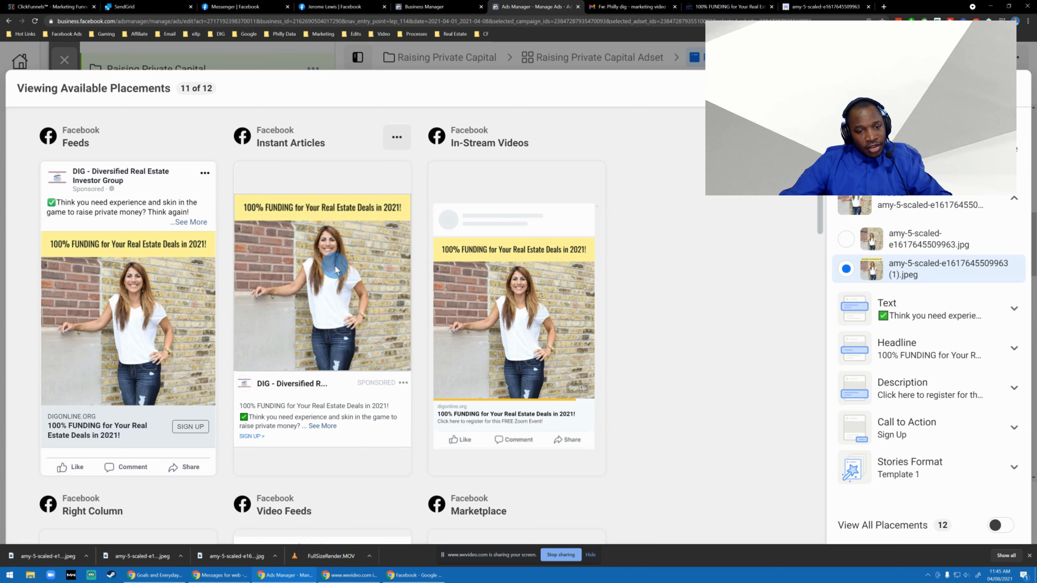
# Expand the full primary text in the Facebook Instant Articles and Facebook Feeds previews.
pyautogui.click(322, 426)
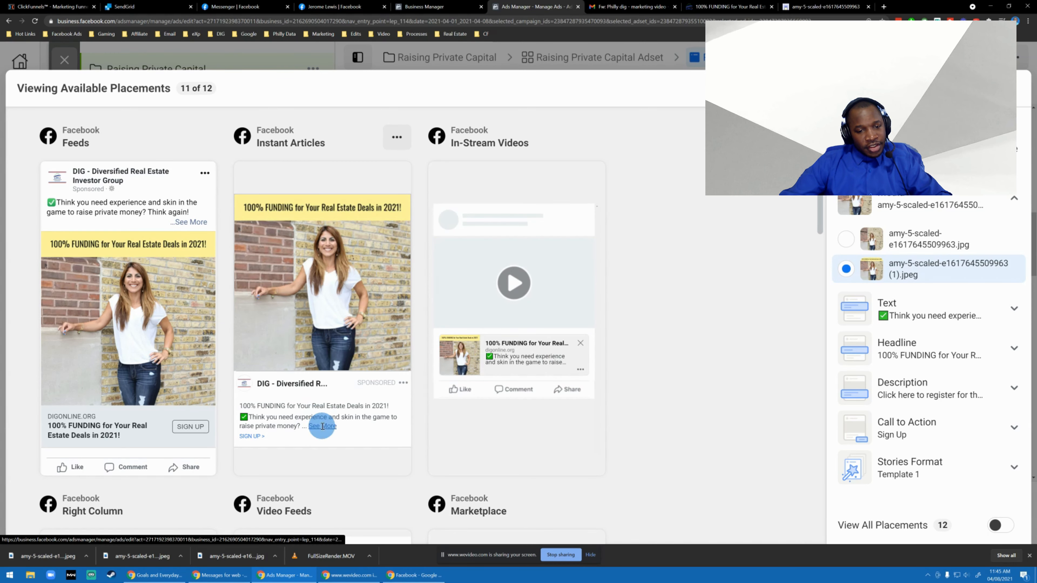
pyautogui.scroll(-2, 326, 326)
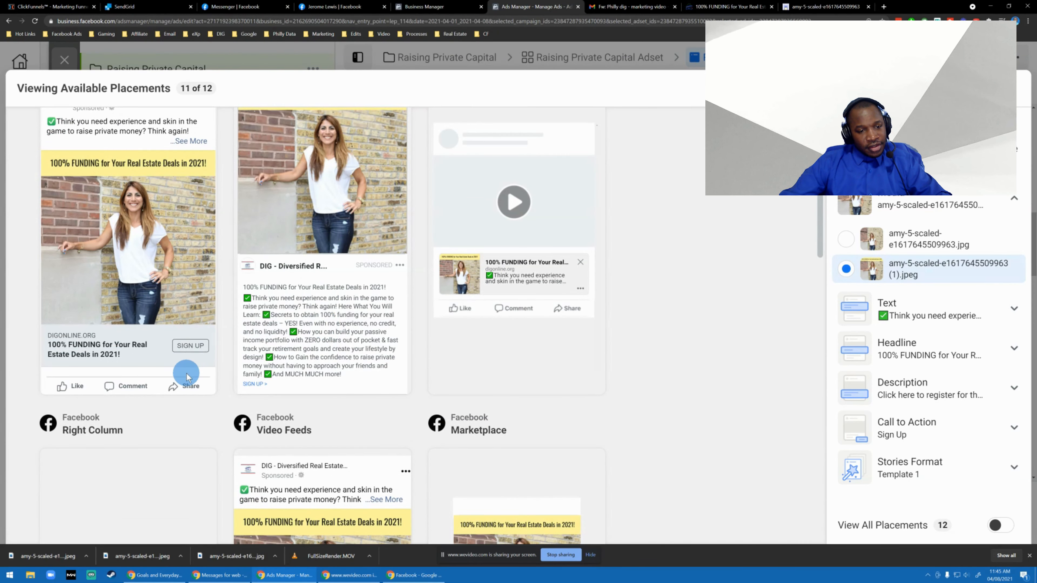
pyautogui.scroll(2, 113, 334)
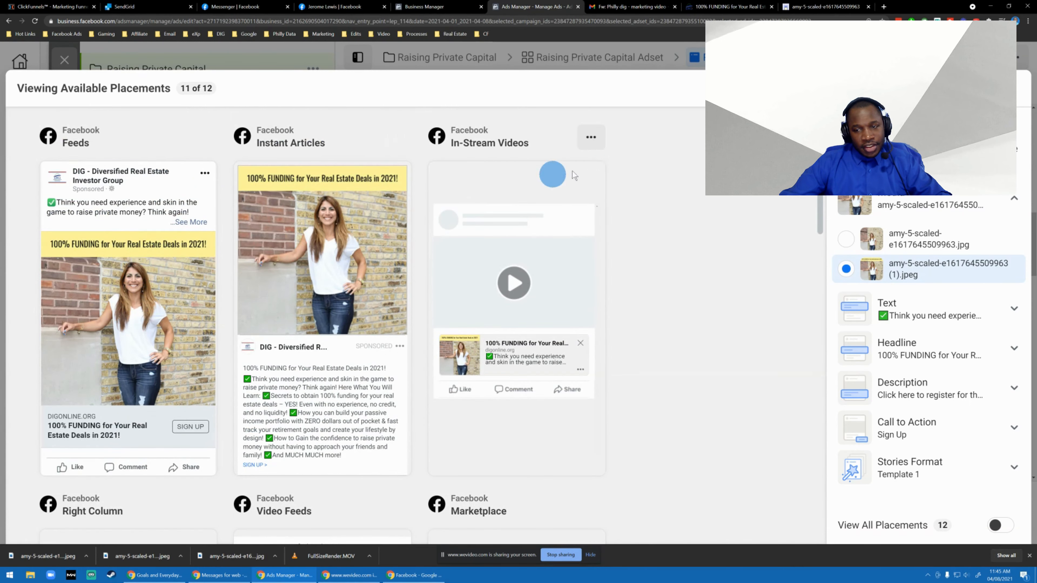
pyautogui.scroll(-4, 531, 262)
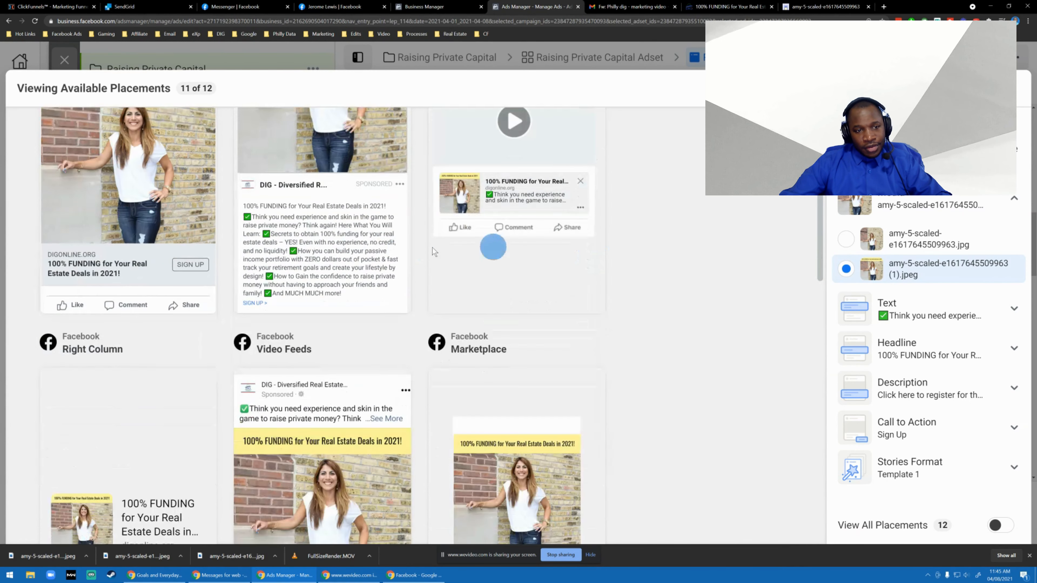
pyautogui.scroll(3, 493, 246)
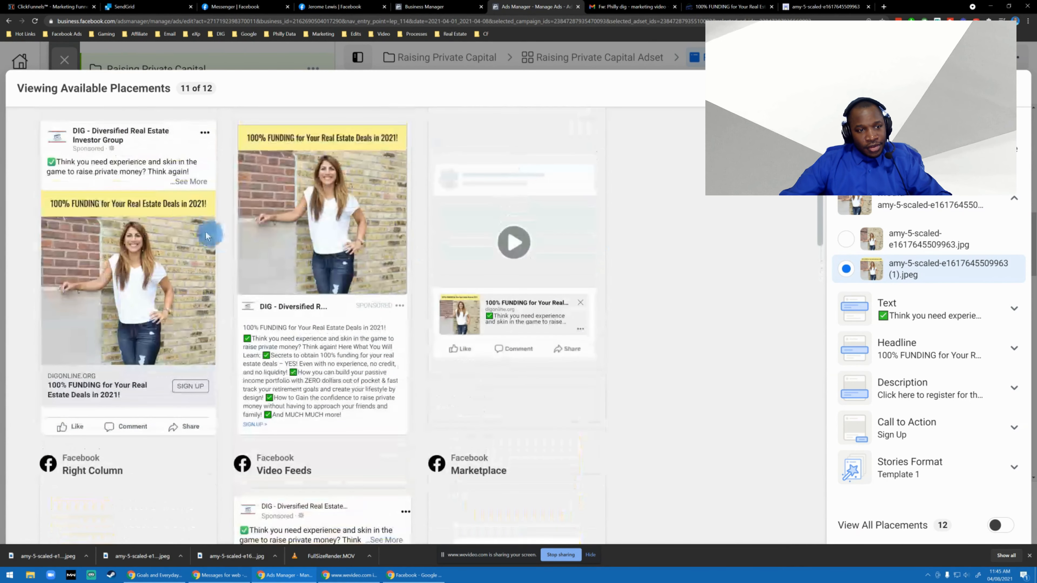
pyautogui.click(189, 183)
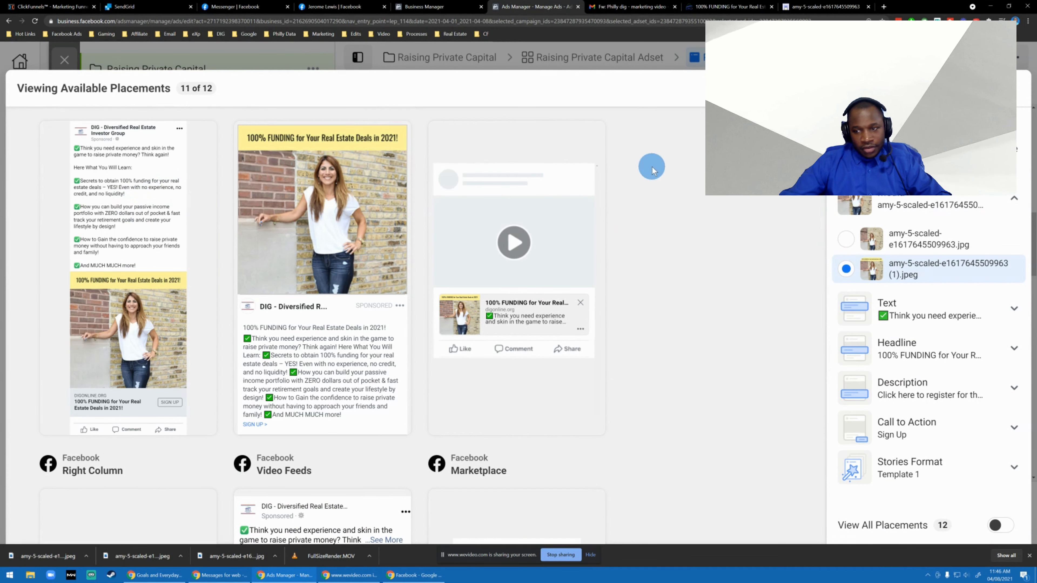
# Turn on View All Placements and look through the previews down to Audience Network Rewarded Videos.
pyautogui.scroll(-4, 669, 265)
pyautogui.click(1009, 526)
pyautogui.scroll(-8, 636, 286)
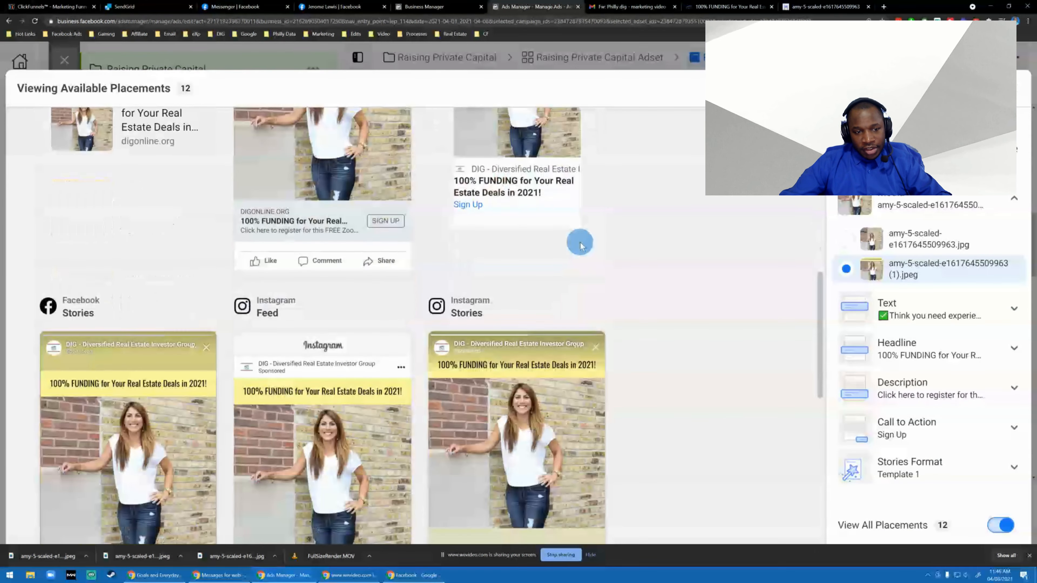
pyautogui.scroll(-14, 580, 244)
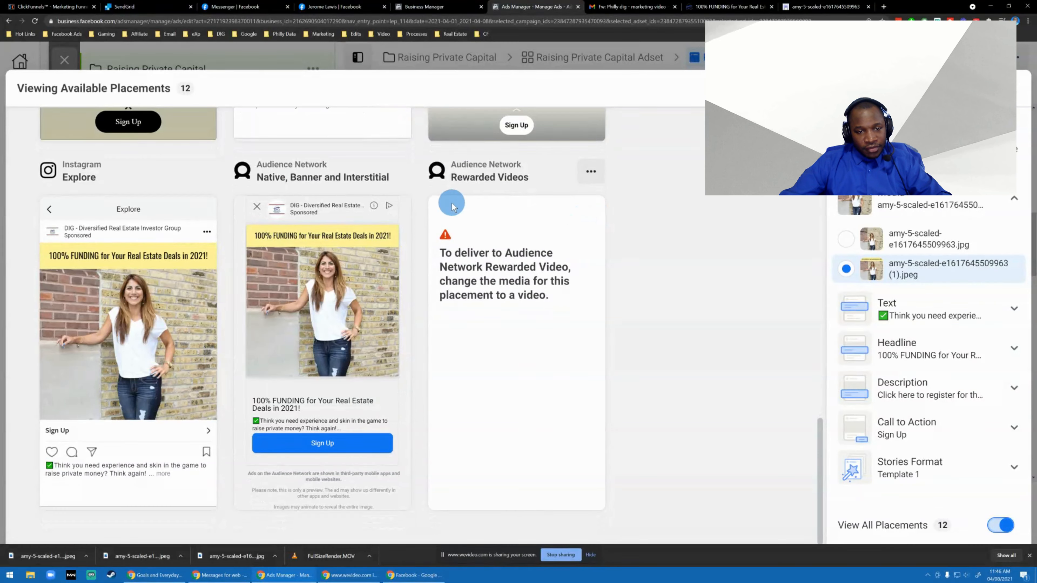
# Examine how the captioned image and ad text appear in each Facebook, Instagram and Audience Network placement.
pyautogui.scroll(20, 286, 173)
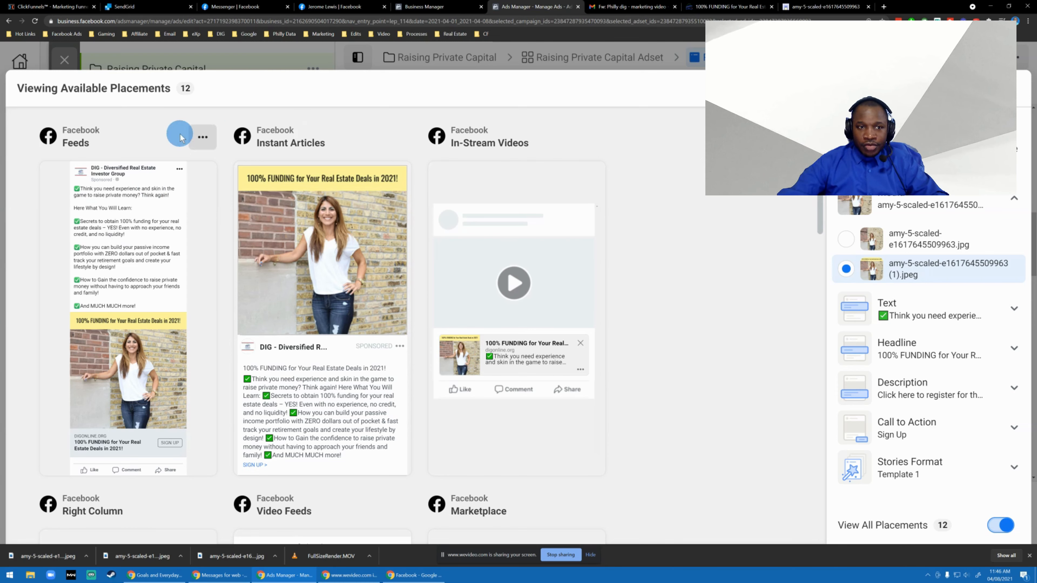
pyautogui.scroll(-1, 143, 239)
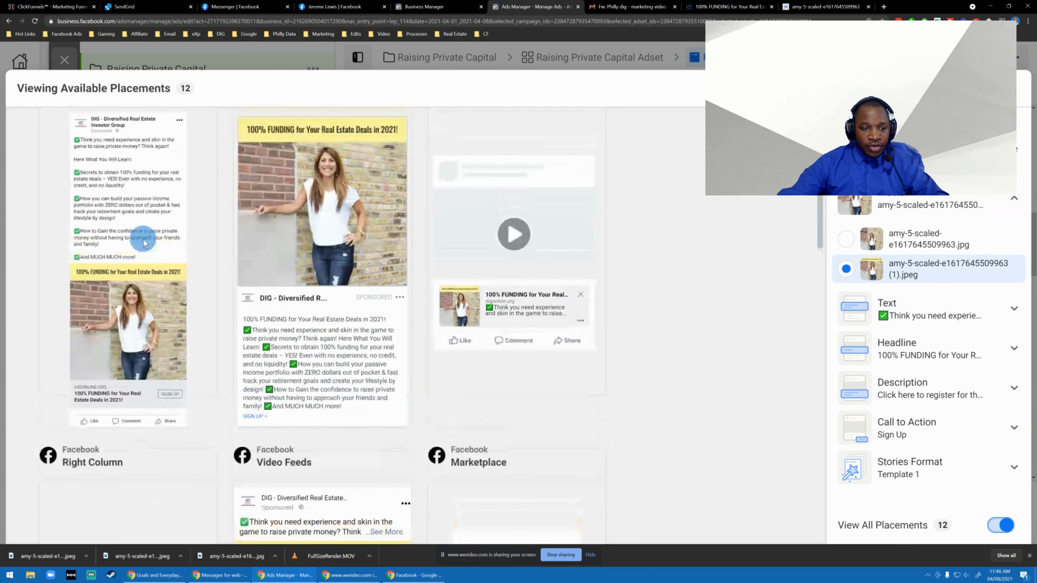
pyautogui.scroll(1, 146, 228)
pyautogui.scroll(-5, 182, 434)
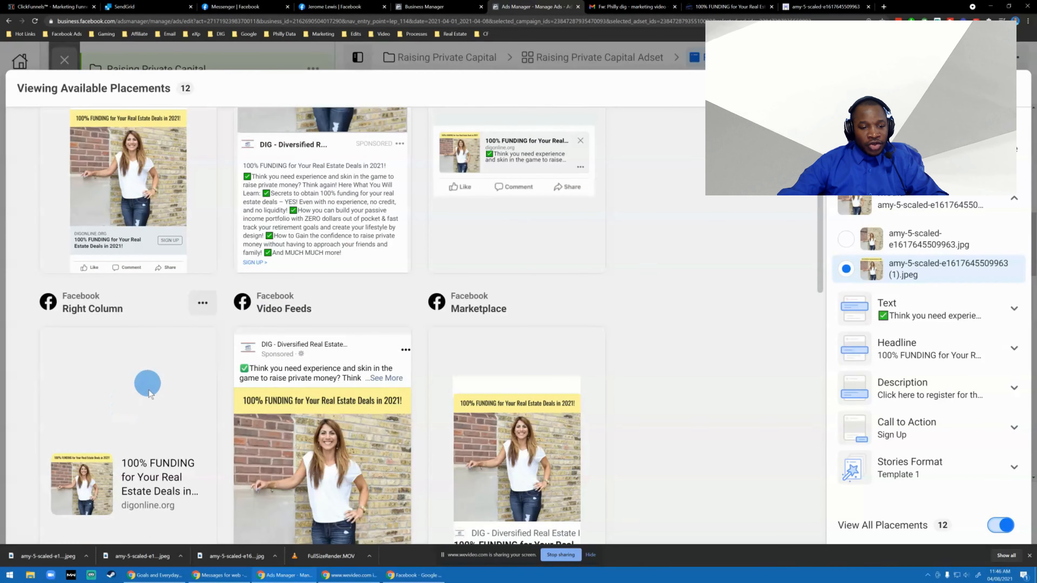
pyautogui.scroll(-3, 474, 351)
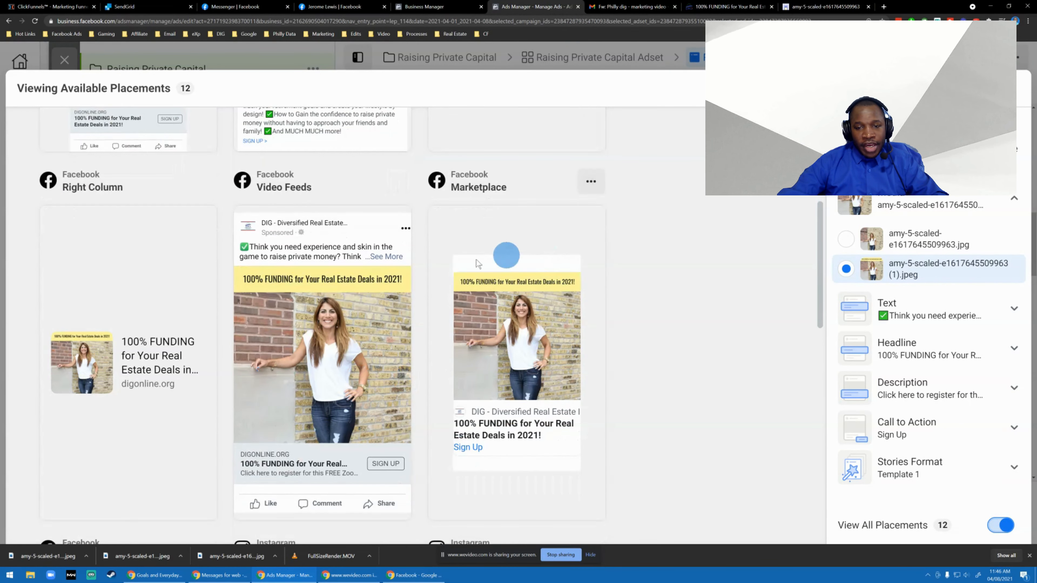
pyautogui.scroll(-3, 340, 273)
pyautogui.scroll(-6, 341, 272)
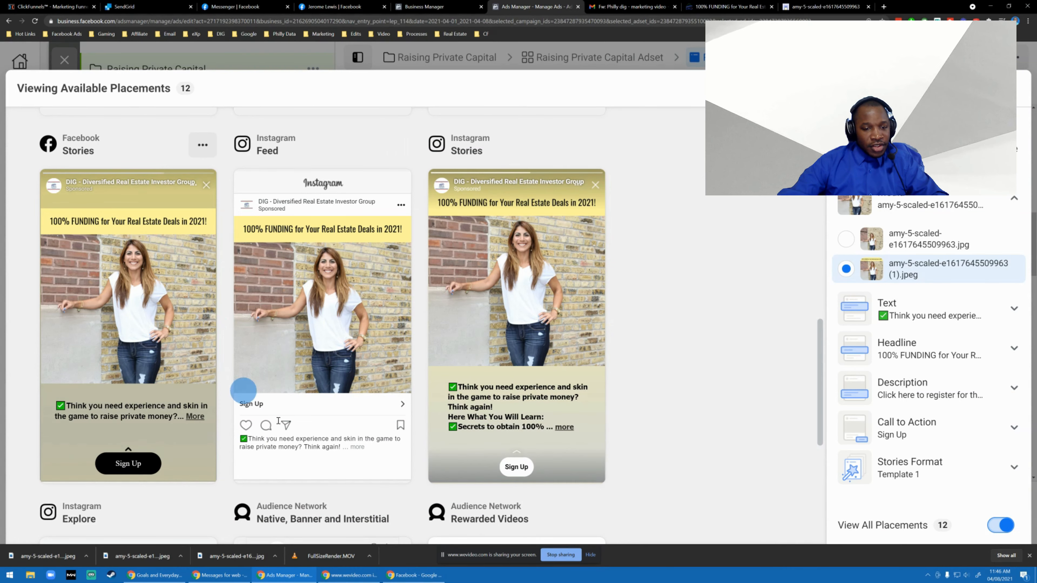
pyautogui.scroll(-3, 244, 391)
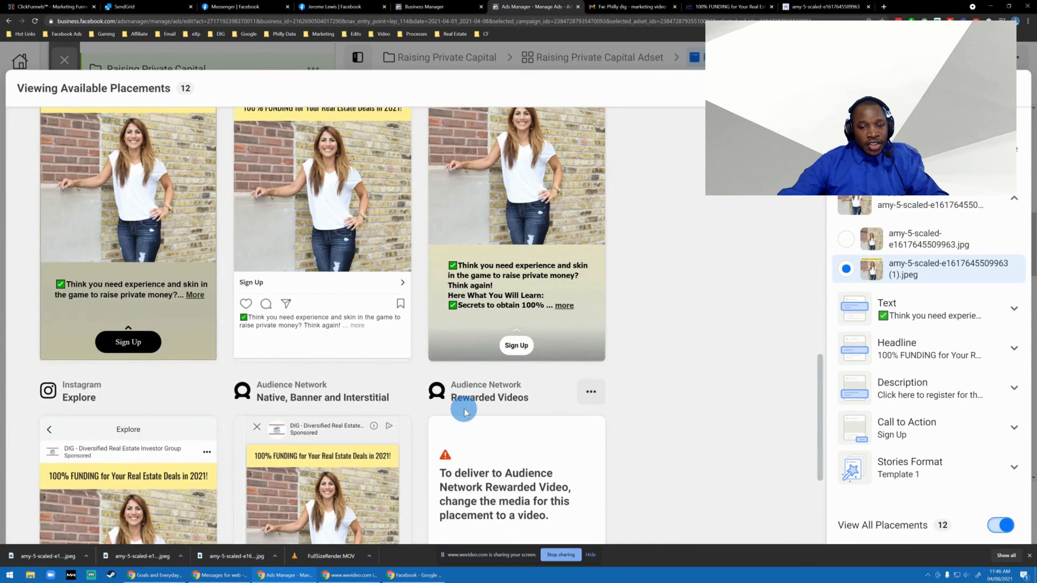
pyautogui.scroll(-5, 294, 367)
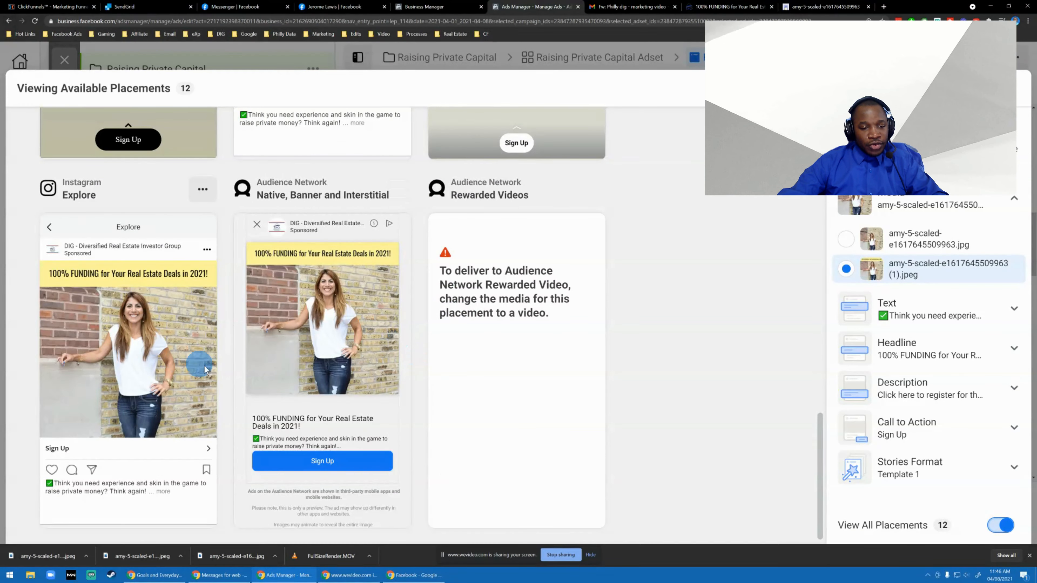
# Look over the Facebook, Instagram and Audience Network placement previews once more, and close the available placements view.
pyautogui.scroll(5, 449, 310)
pyautogui.scroll(10, 472, 295)
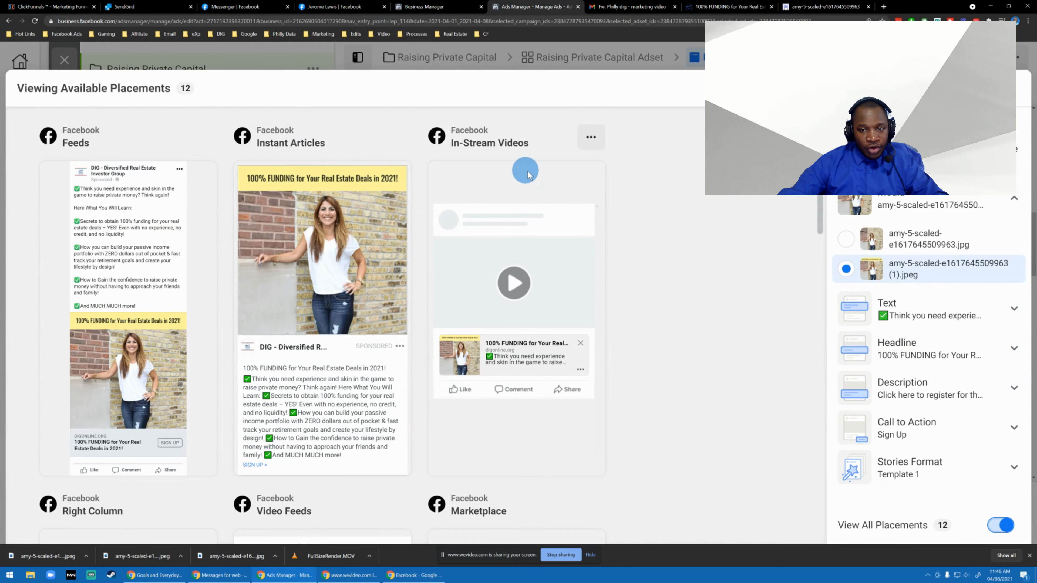
pyautogui.scroll(-10, 169, 220)
pyautogui.scroll(-5, 183, 213)
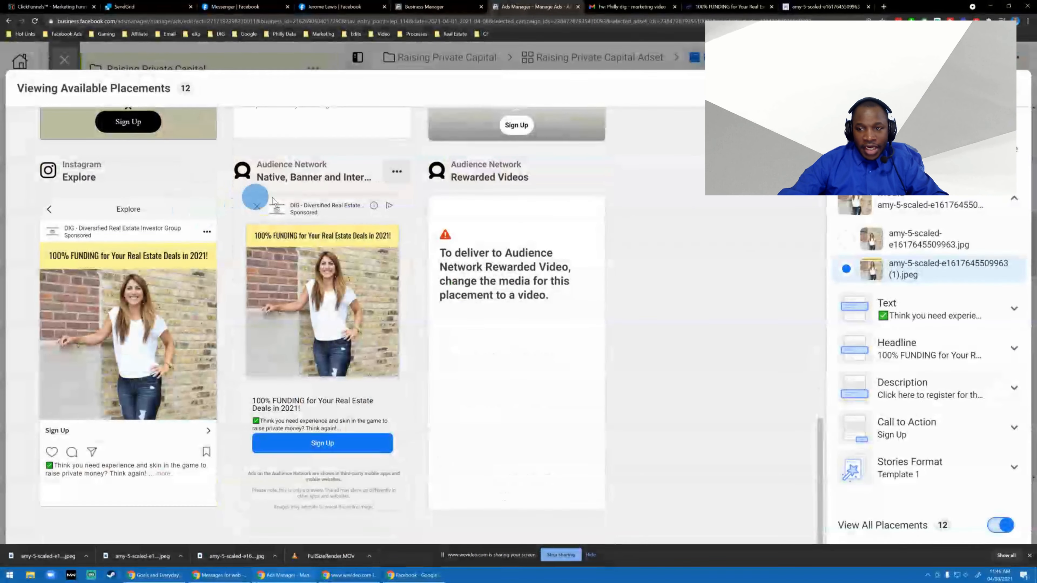
pyautogui.scroll(10, 359, 290)
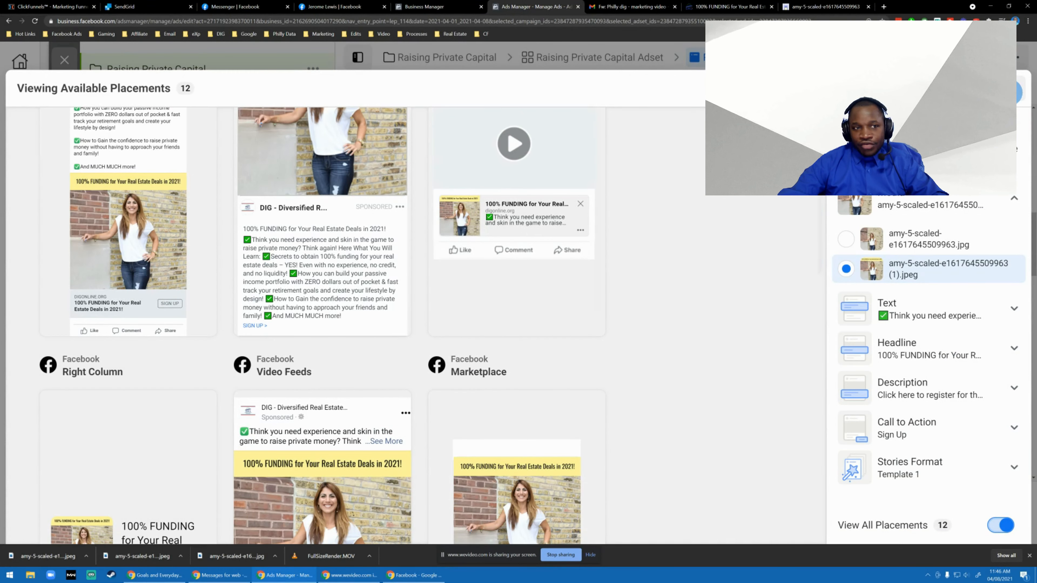
pyautogui.click(1010, 90)
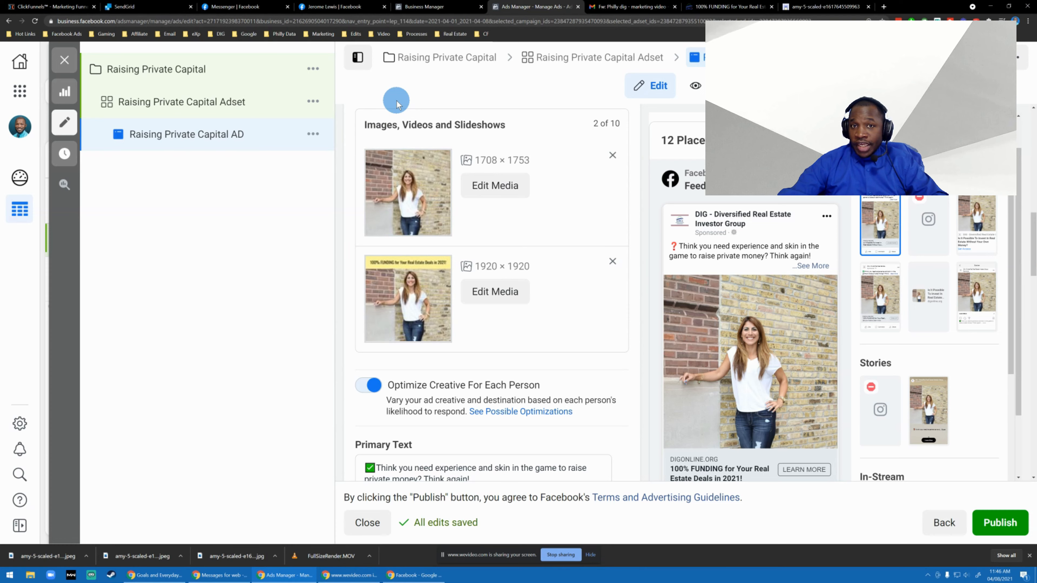
# Review the Raising Private Capital AD settings, from media, website URL and calls to action through tracking, and return to its identity and format.
pyautogui.scroll(-5, 403, 265)
pyautogui.scroll(-15, 403, 262)
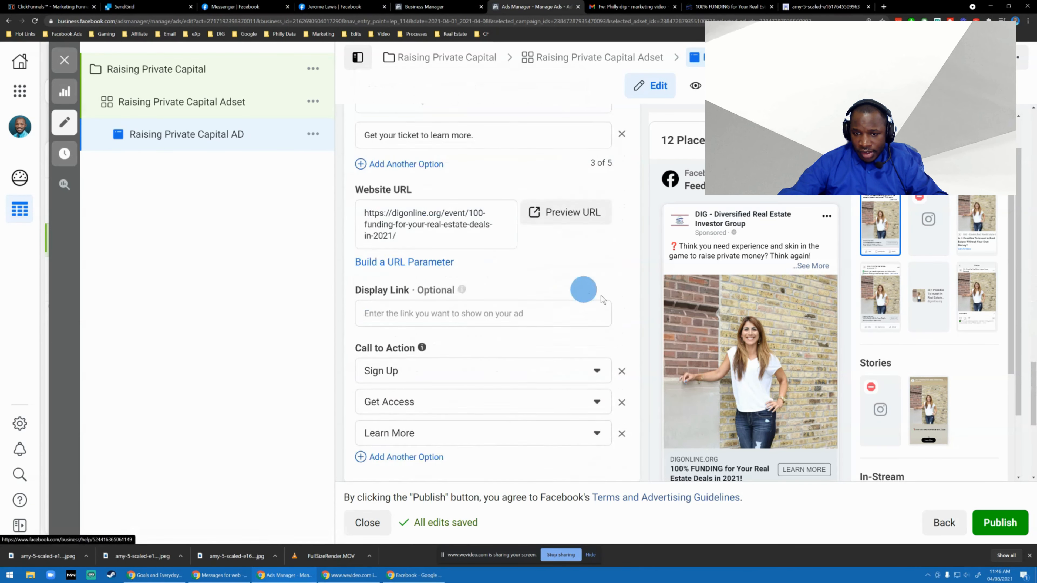
pyautogui.scroll(-1, 726, 372)
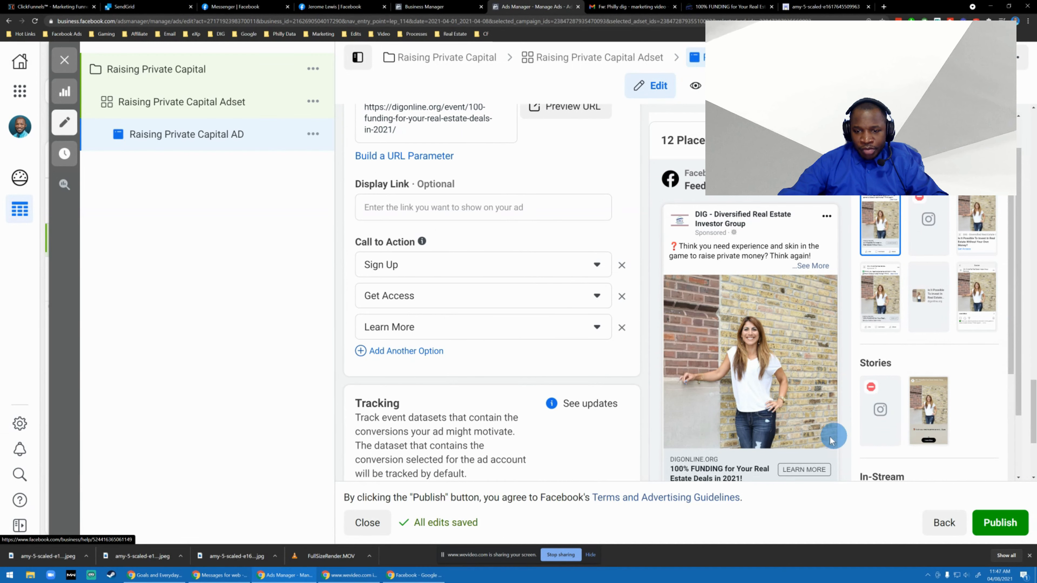
pyautogui.scroll(-4, 463, 286)
pyautogui.scroll(-1, 525, 264)
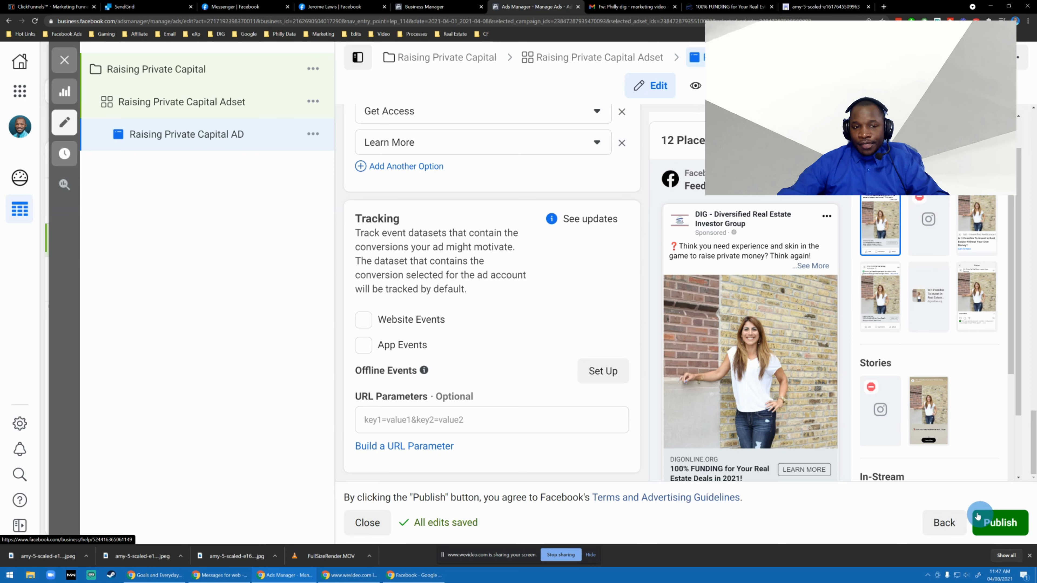
pyautogui.scroll(10, 514, 297)
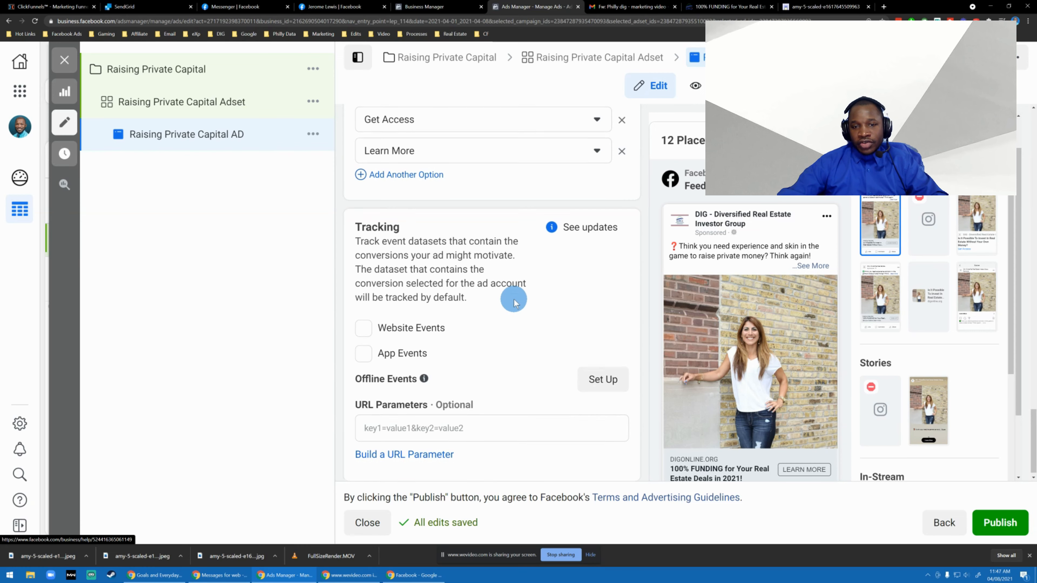
pyautogui.scroll(10, 514, 300)
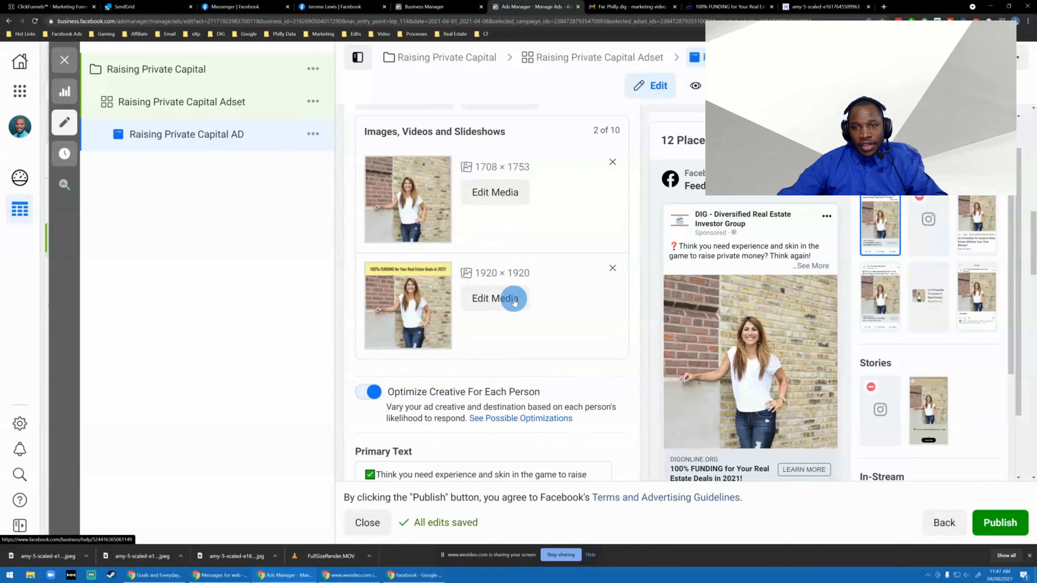
pyautogui.scroll(10, 514, 302)
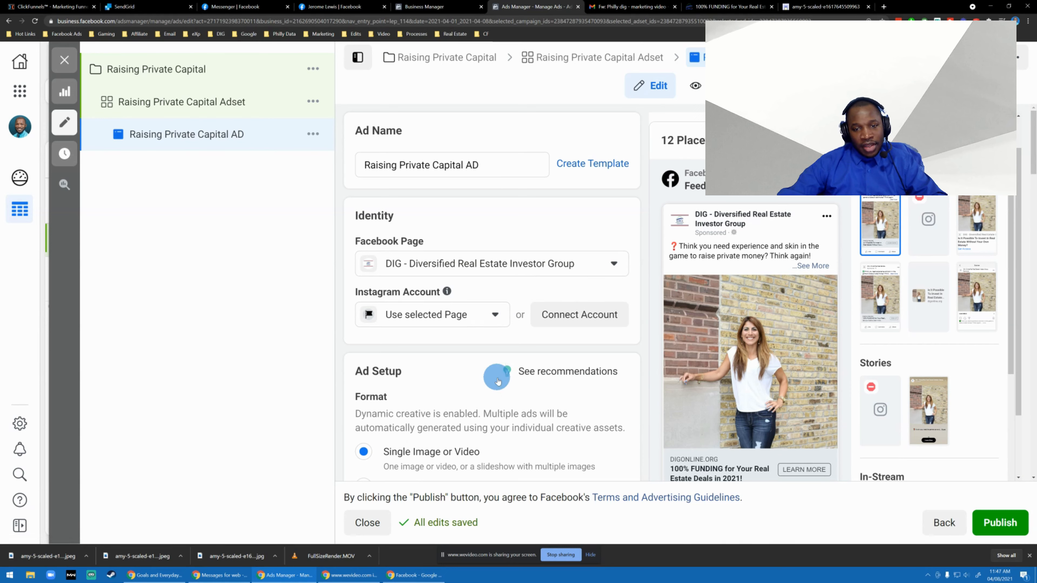
pyautogui.scroll(-5, 498, 381)
# Open the Raising Private Capital Adset and review its dynamic creative, budget, schedule and audience settings down to Detailed Targeting.
pyautogui.click(183, 112)
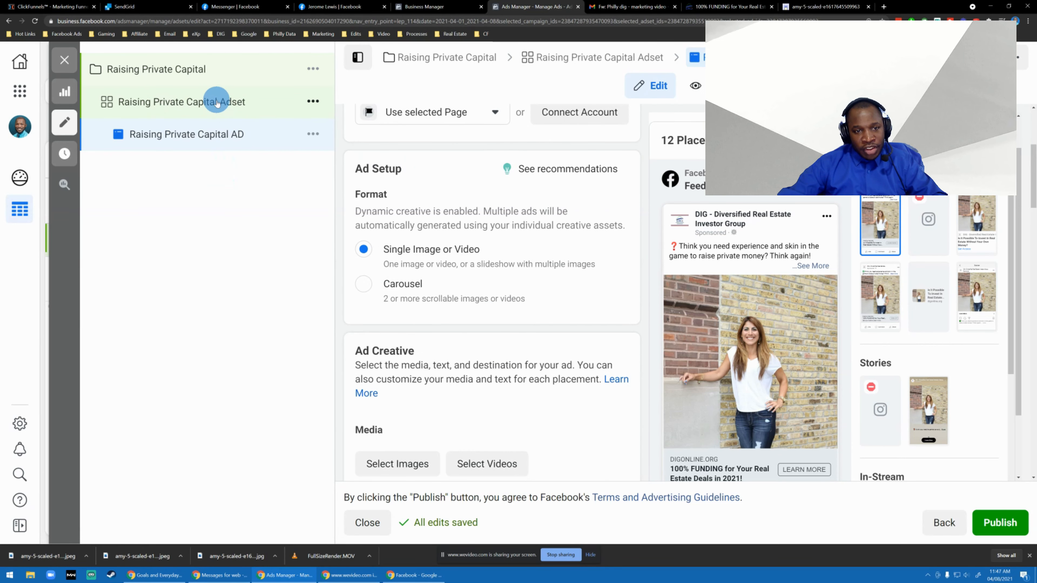
pyautogui.click(217, 103)
pyautogui.scroll(-10, 530, 302)
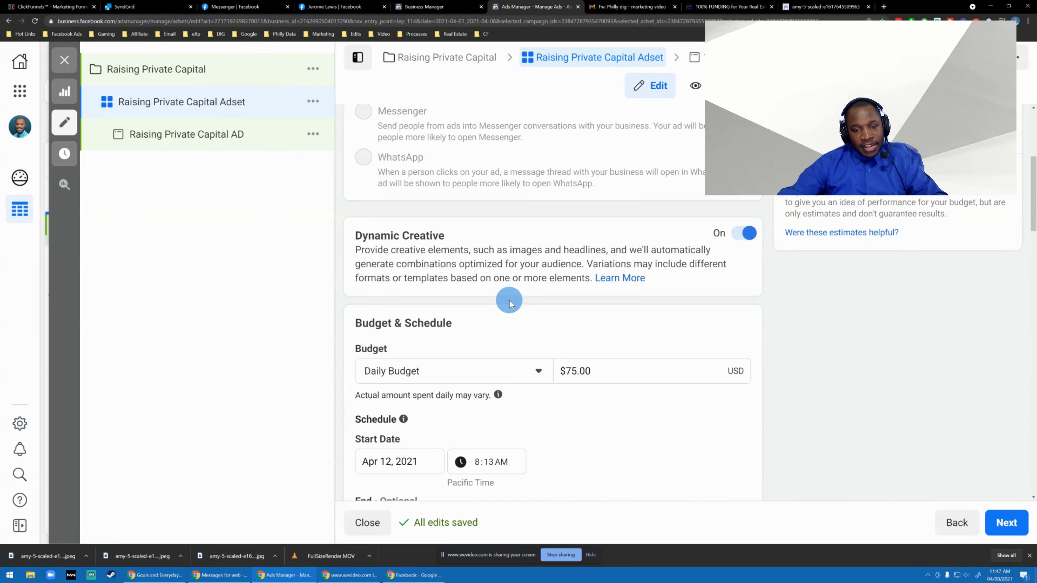
pyautogui.scroll(-5, 576, 301)
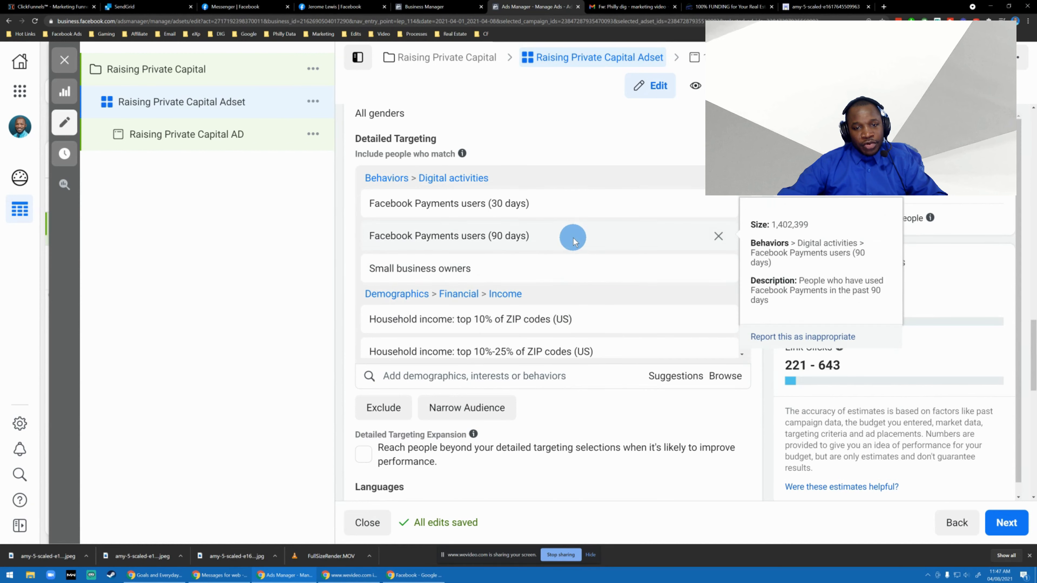
pyautogui.scroll(1, 569, 231)
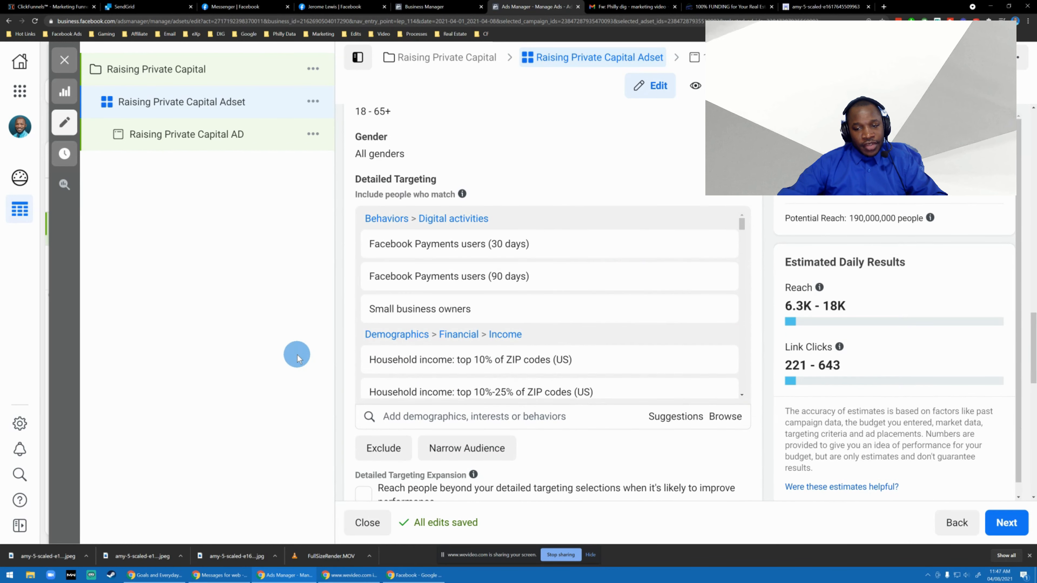
# Look through the ad set's included detailed targeting entries and highlight the estimated daily link clicks.
pyautogui.scroll(-6, 562, 306)
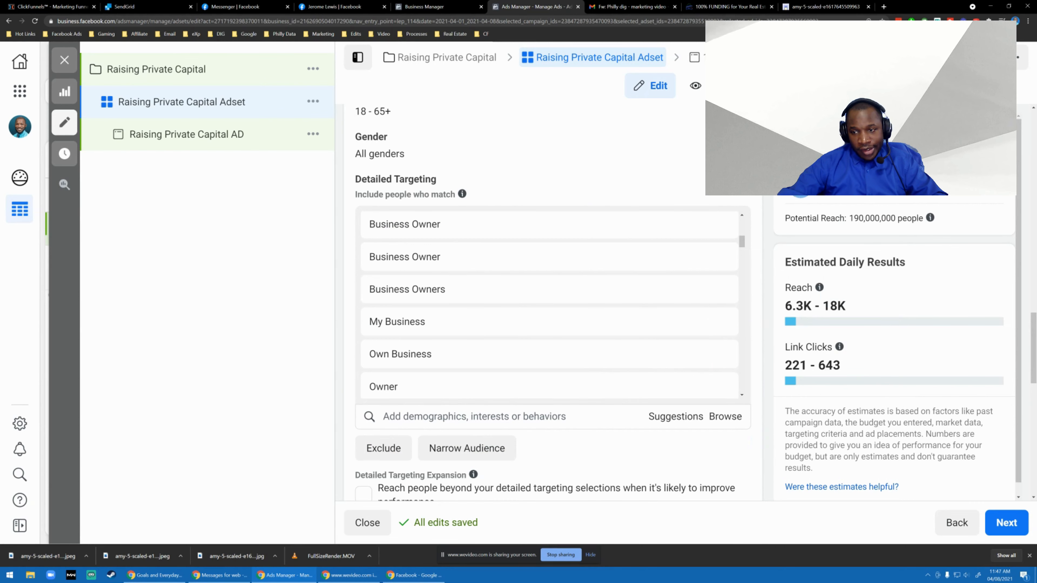
pyautogui.scroll(-3, 760, 210)
pyautogui.scroll(5, 800, 293)
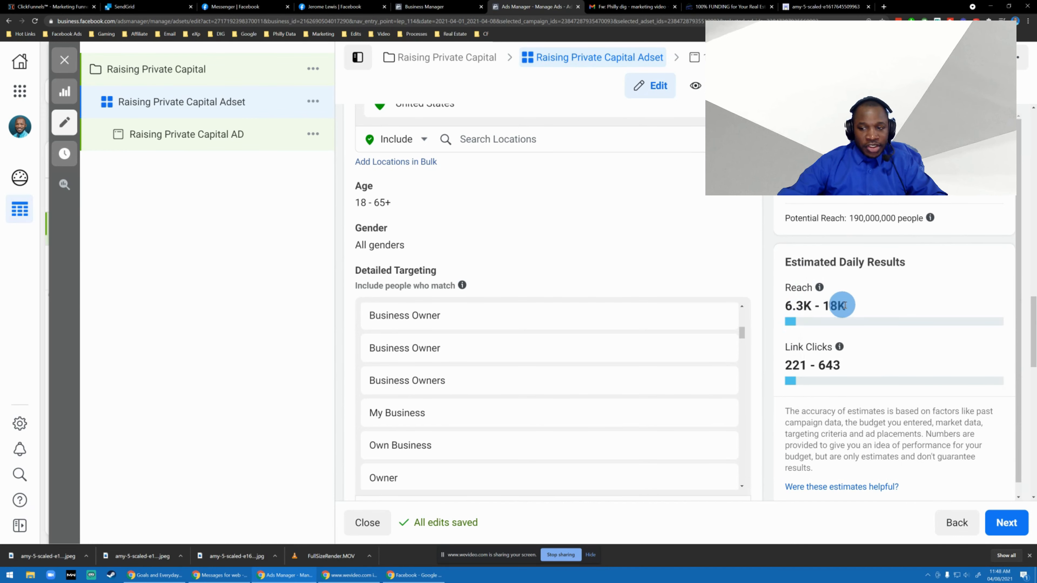
pyautogui.tripleClick(816, 366)
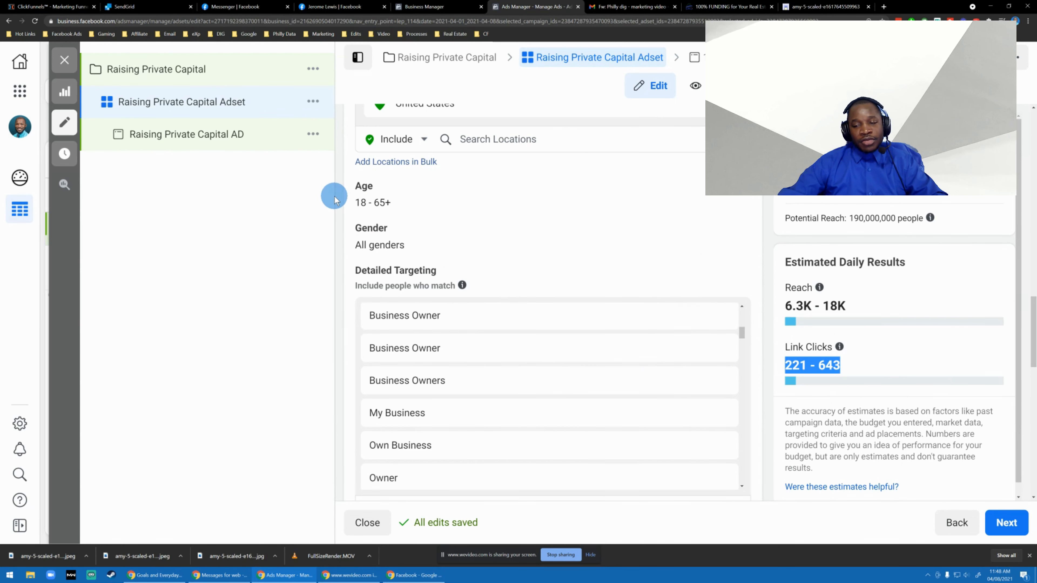
pyautogui.moveTo(381, 189)
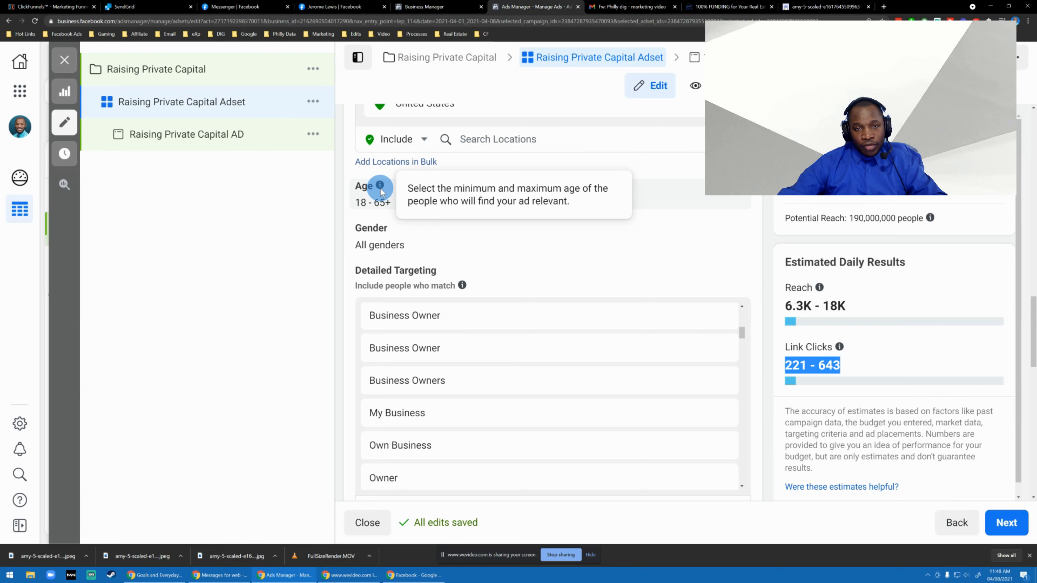